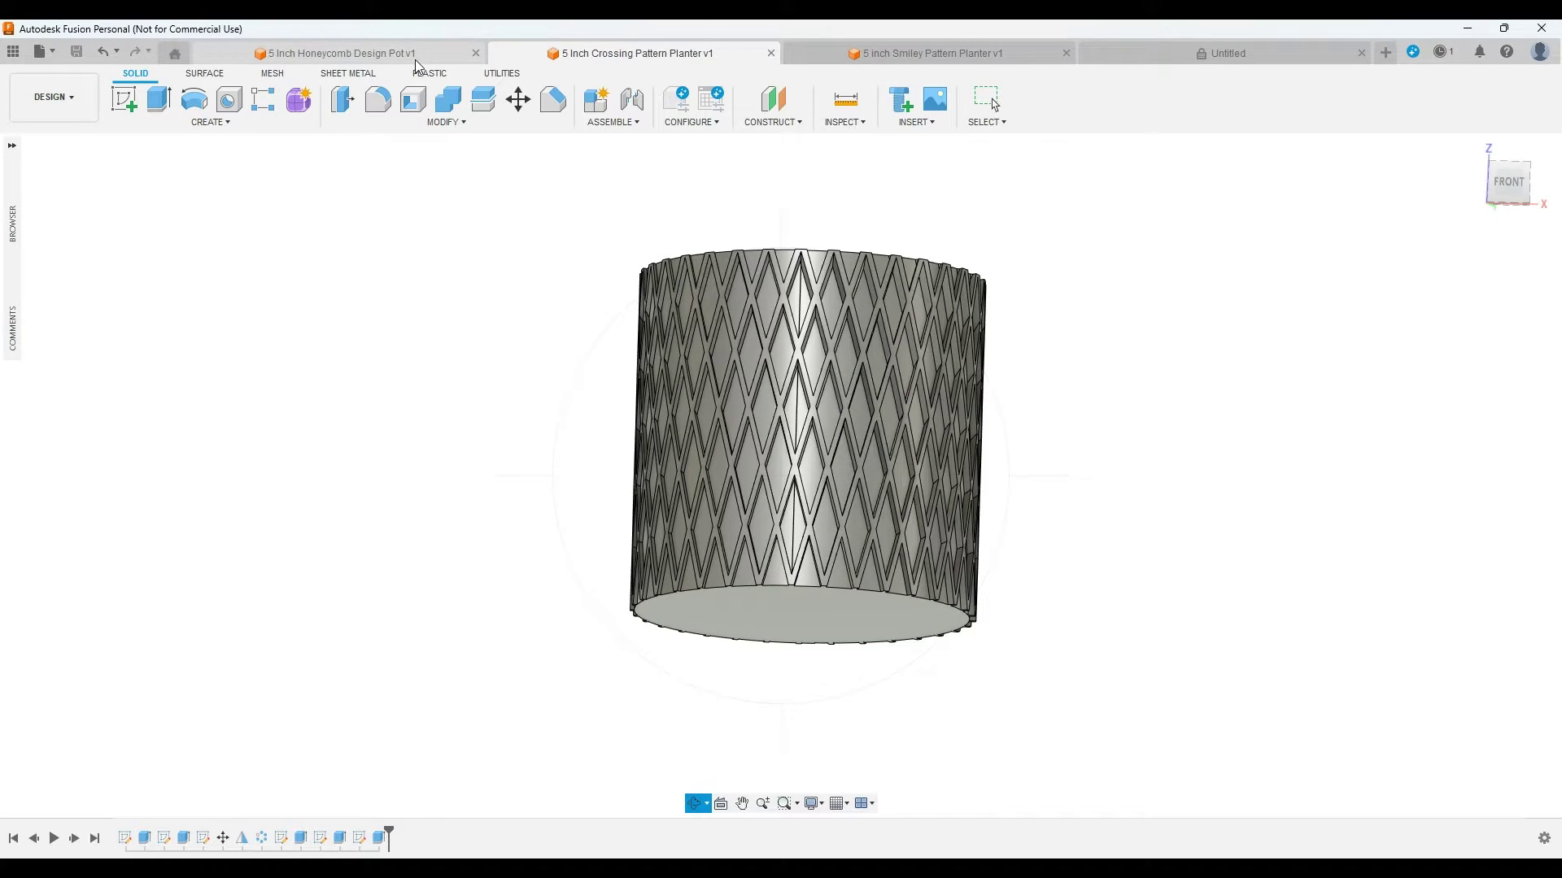
{"action": "left_click", "coordinate": [358, 53]}
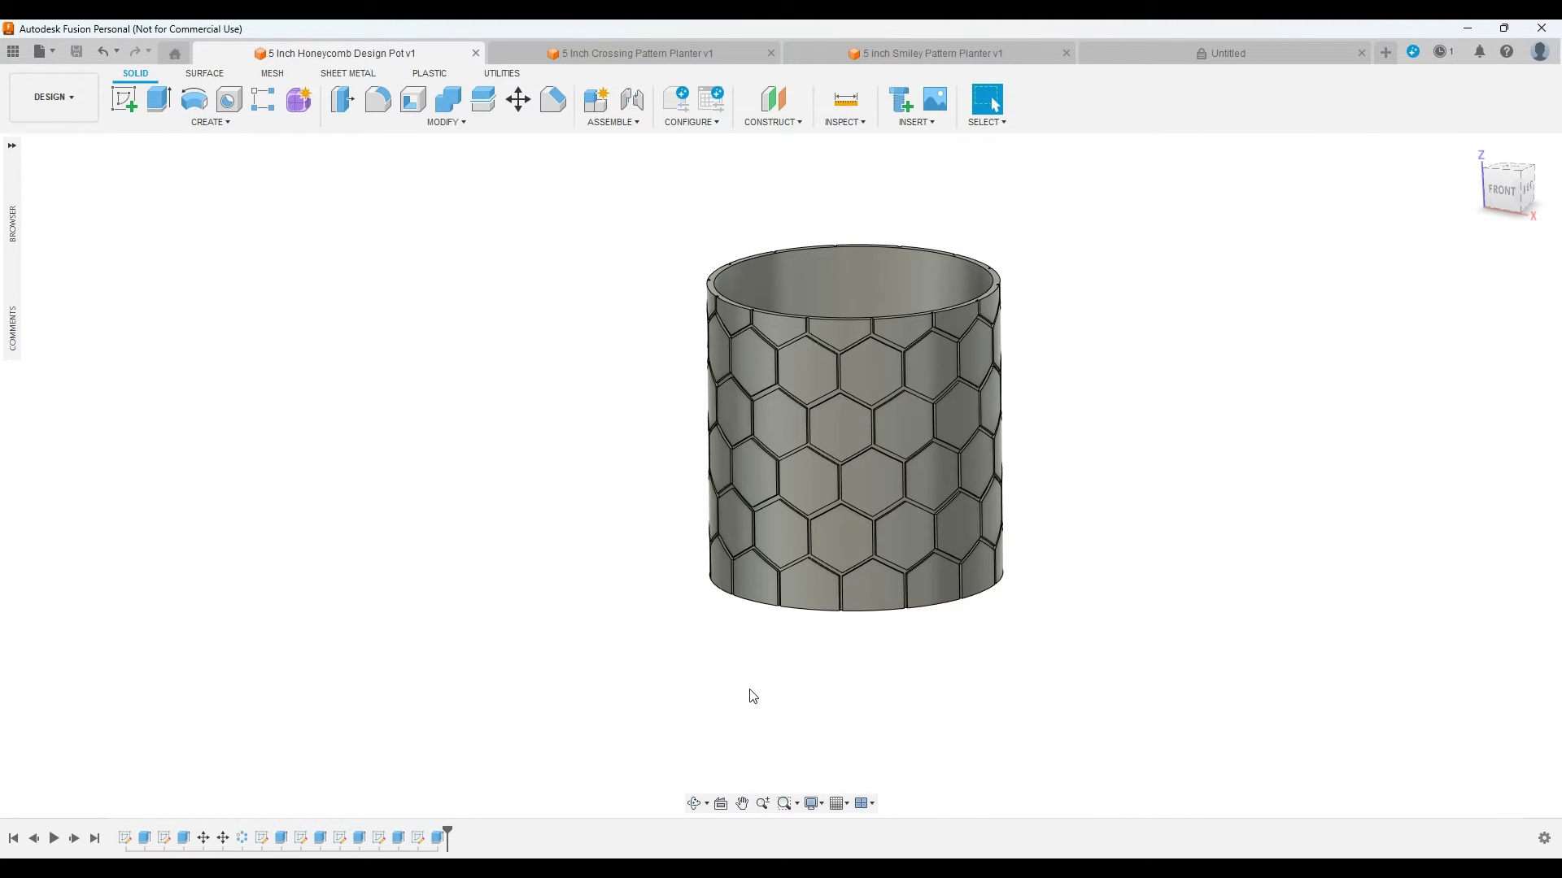
{"action": "left_click", "coordinate": [694, 804]}
{"action": "mouse_move", "coordinate": [837, 558]}
{"action": "left_mouse_down"}
{"action": "mouse_move", "coordinate": [842, 489]}
{"action": "mouse_move", "coordinate": [838, 543]}
{"action": "left_mouse_up"}
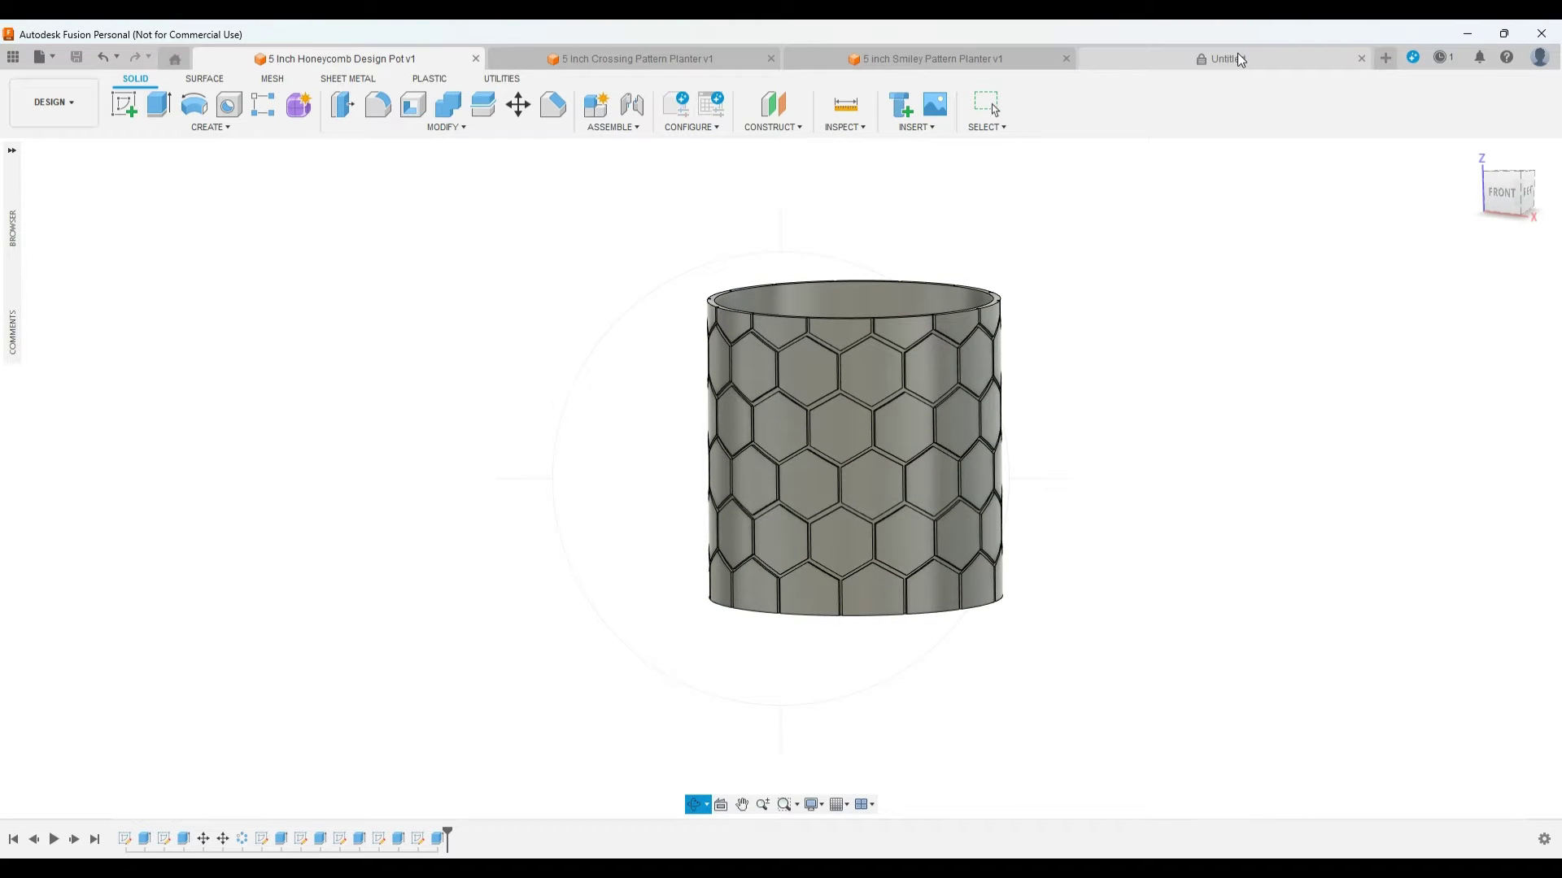
Step: Switch to the untitled design and start a new sketch on the front XZ plane
{"action": "left_click", "coordinate": [1238, 55]}
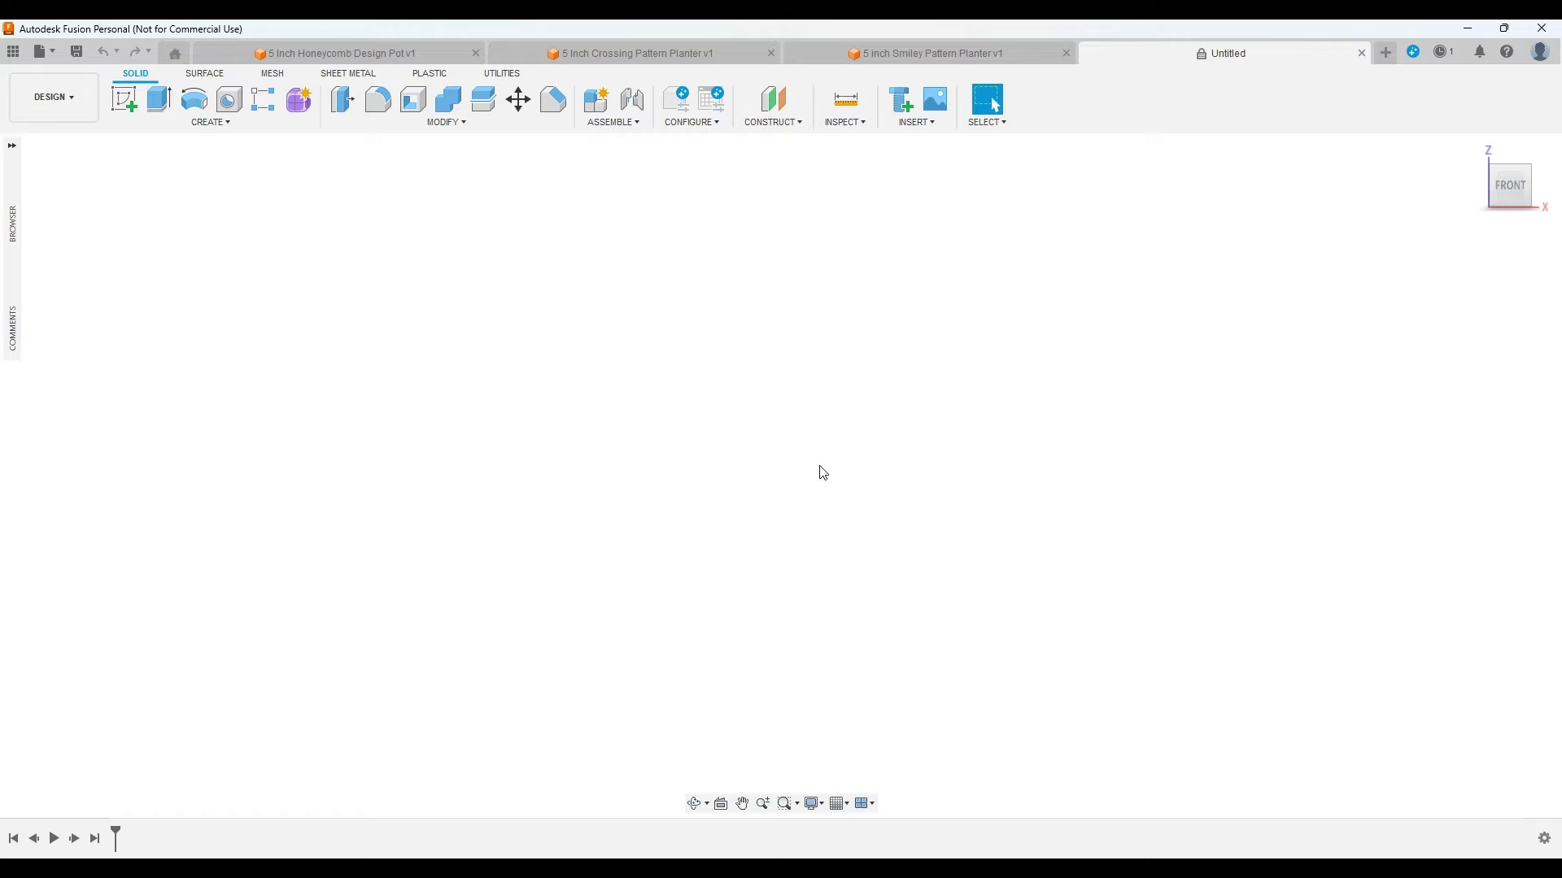
{"action": "mouse_move", "coordinate": [1516, 198]}
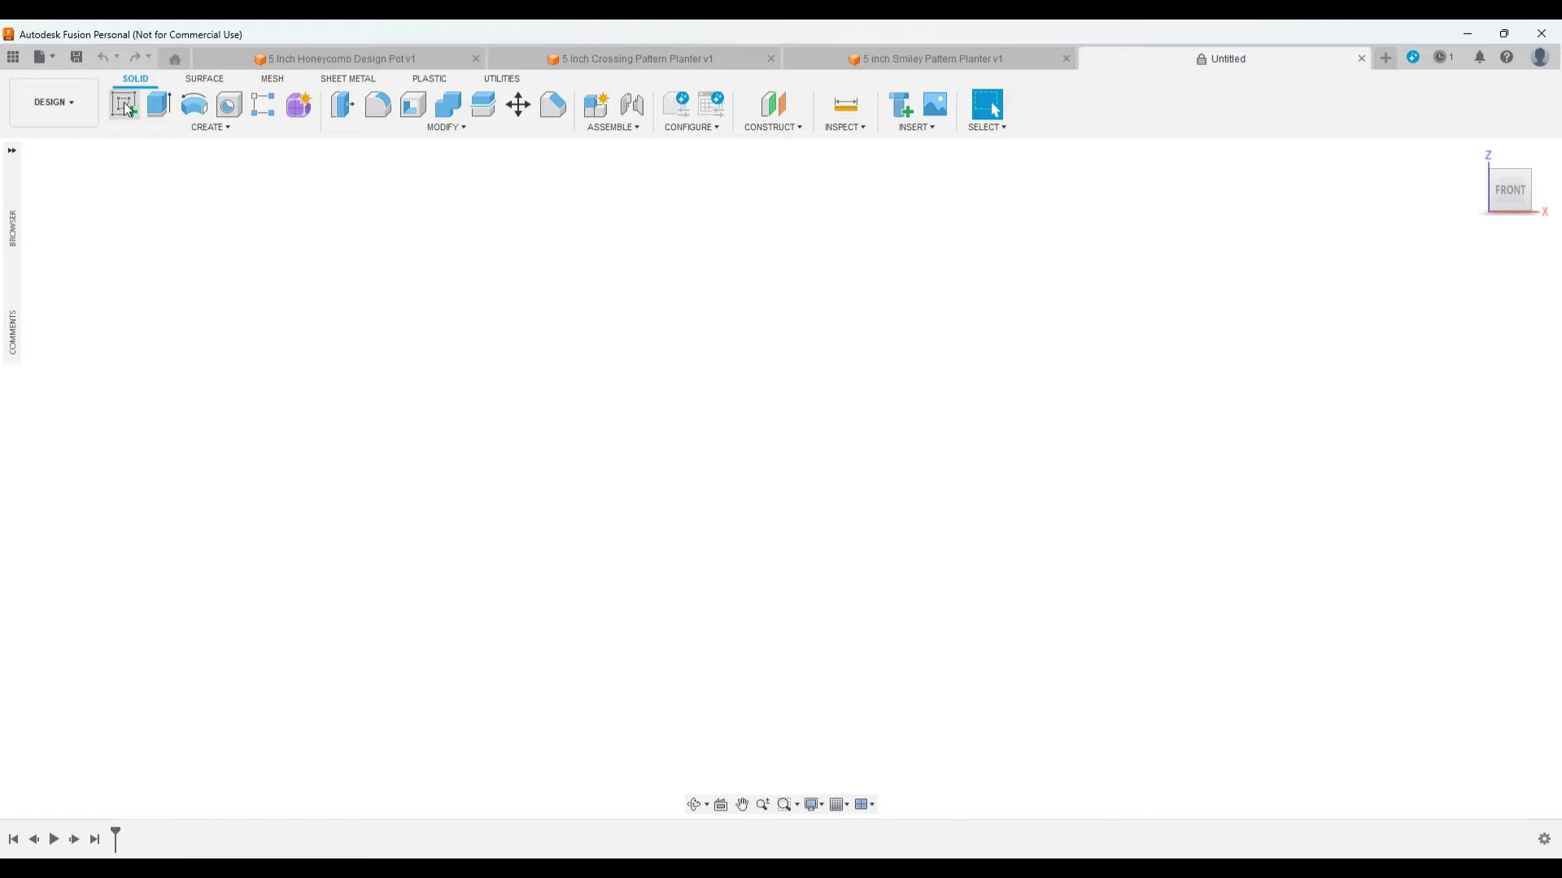
{"action": "left_click", "coordinate": [127, 109]}
{"action": "left_click", "coordinate": [850, 506]}
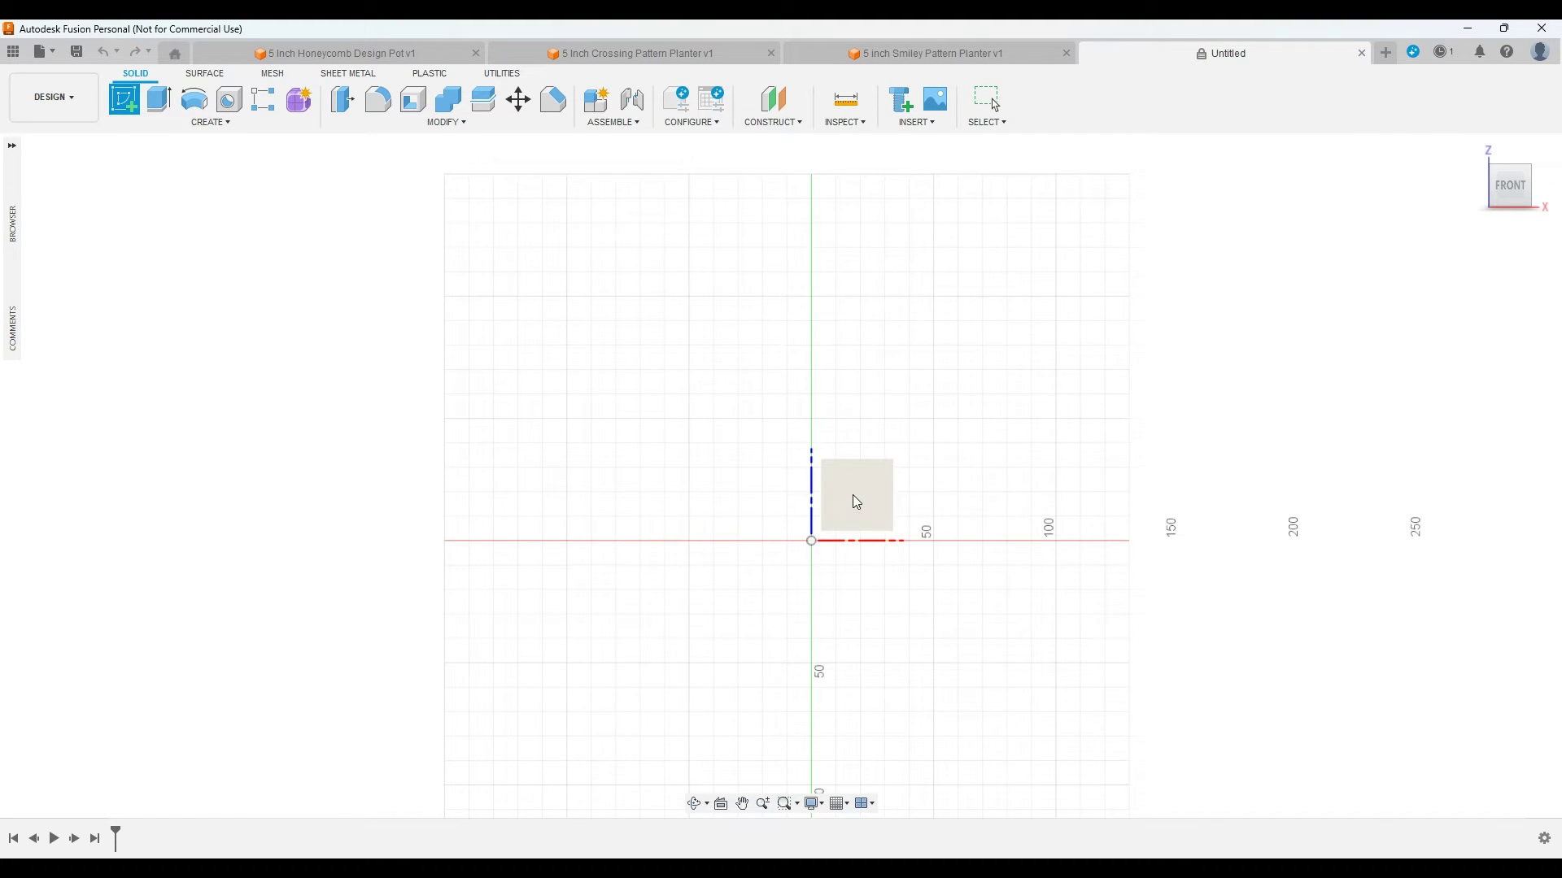
{"action": "left_click", "coordinate": [856, 501]}
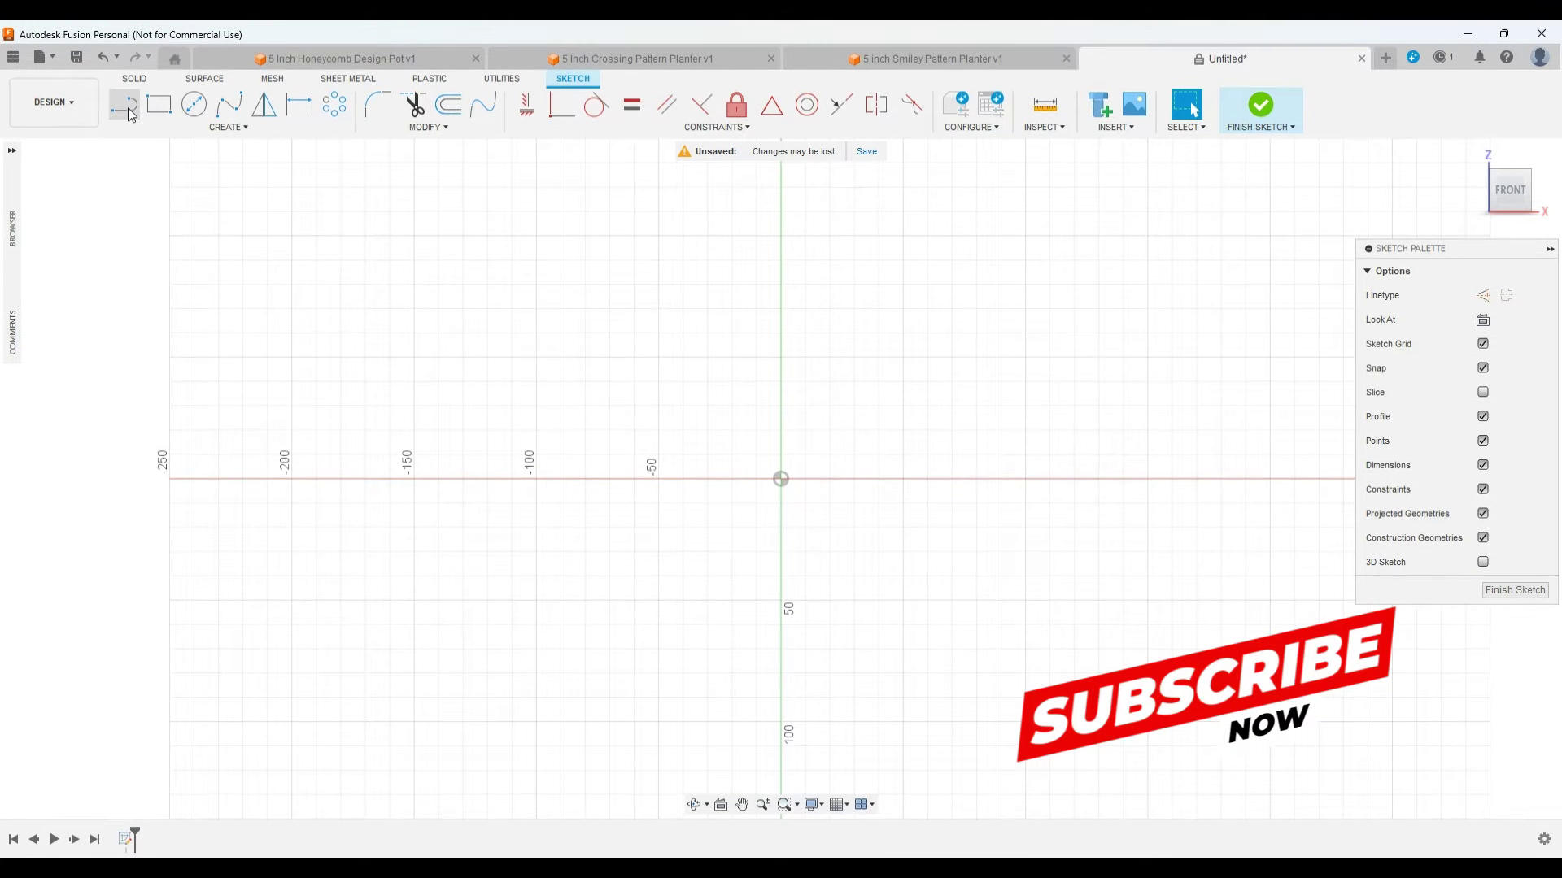
Step: Draw a 15 mm line sloping gently up to the right from a point 5 mm above the origin on the vertical axis
{"action": "key", "text": "l"}
{"action": "scroll", "coordinate": [805, 459], "scroll_direction": "up", "scroll_amount": 3}
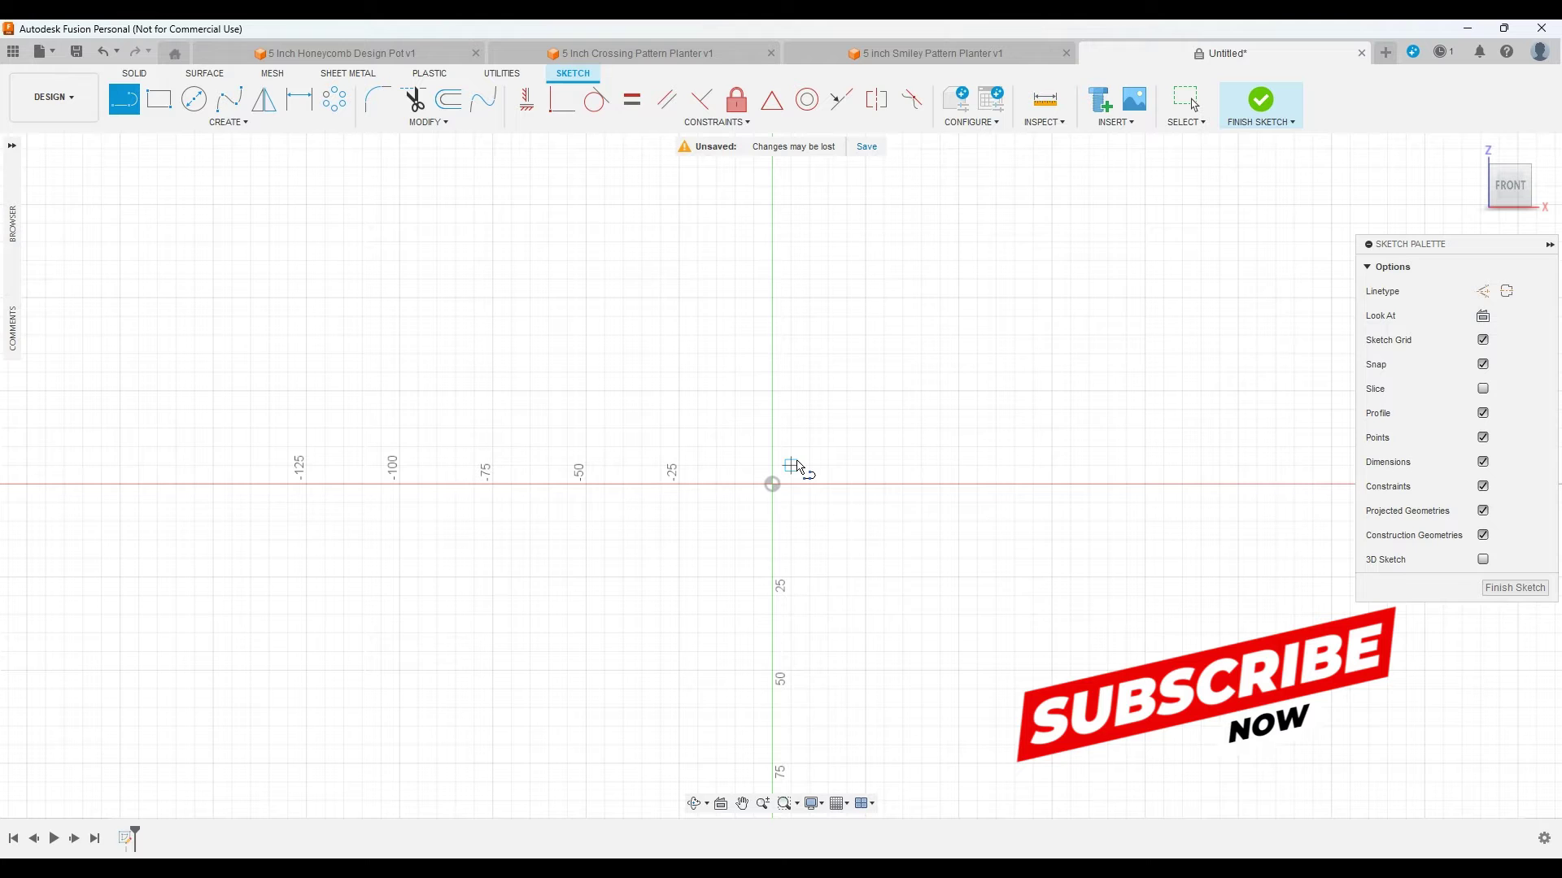
{"action": "scroll", "coordinate": [798, 466], "scroll_direction": "up", "scroll_amount": 2}
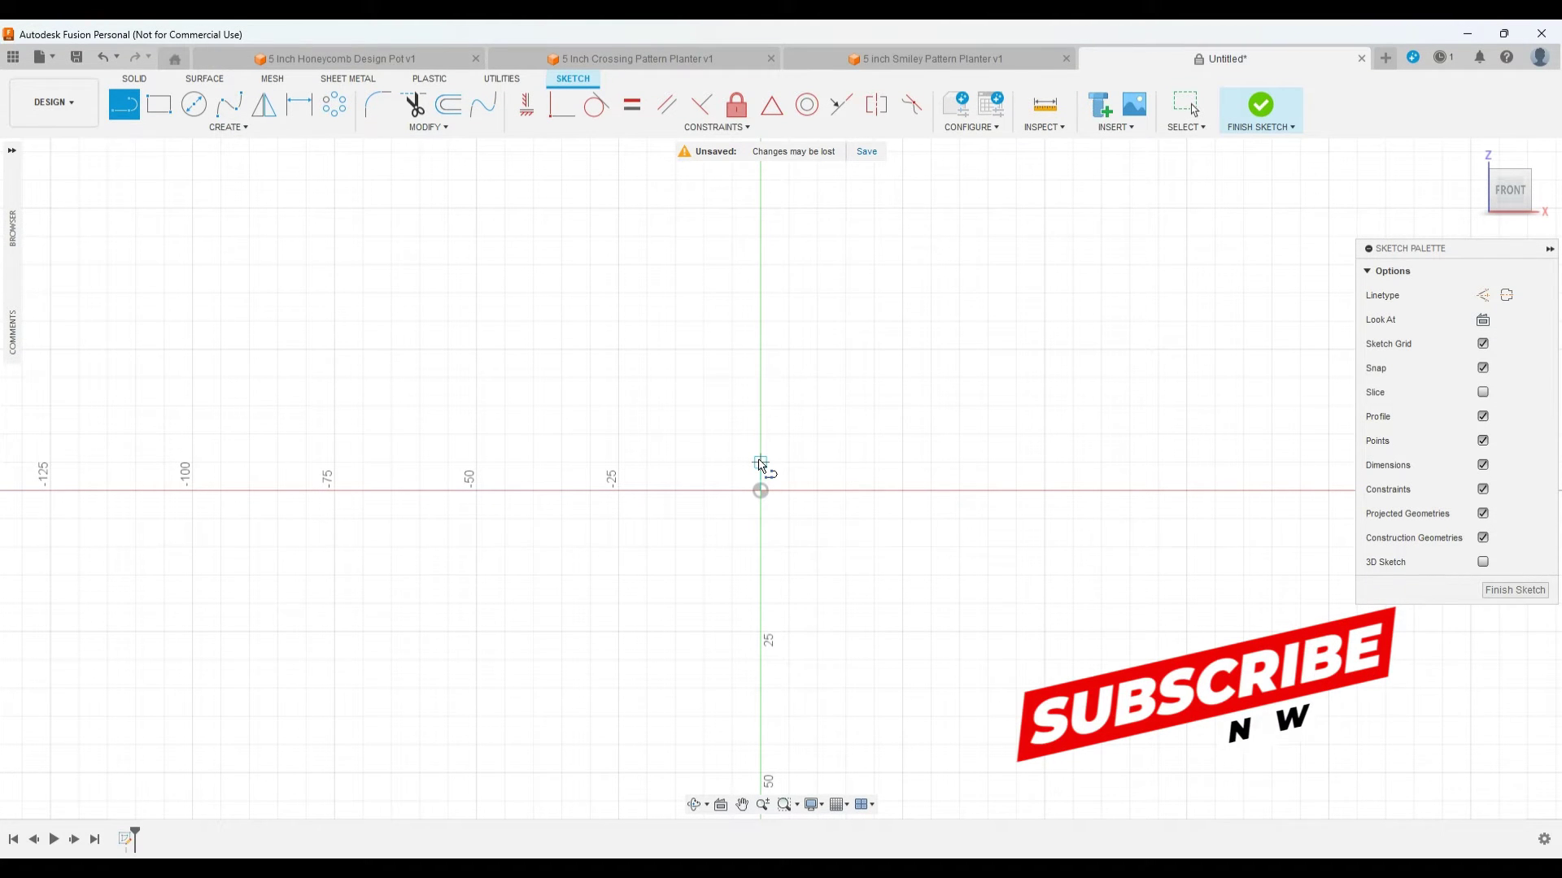
{"action": "left_click", "coordinate": [760, 462]}
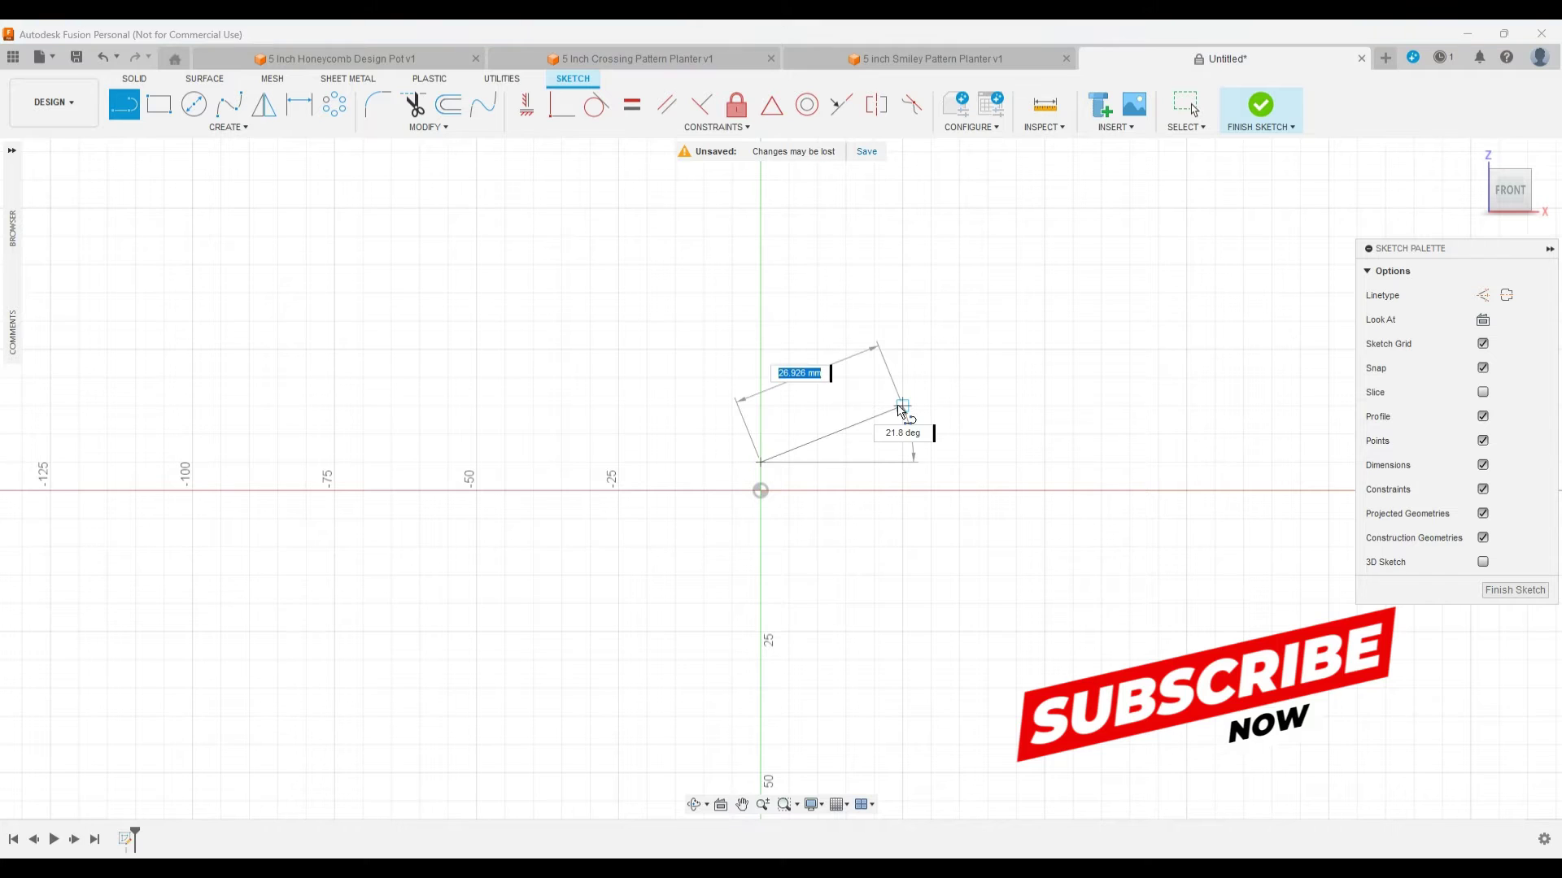
{"action": "type", "text": "15"}
{"action": "key", "text": "Tab"}
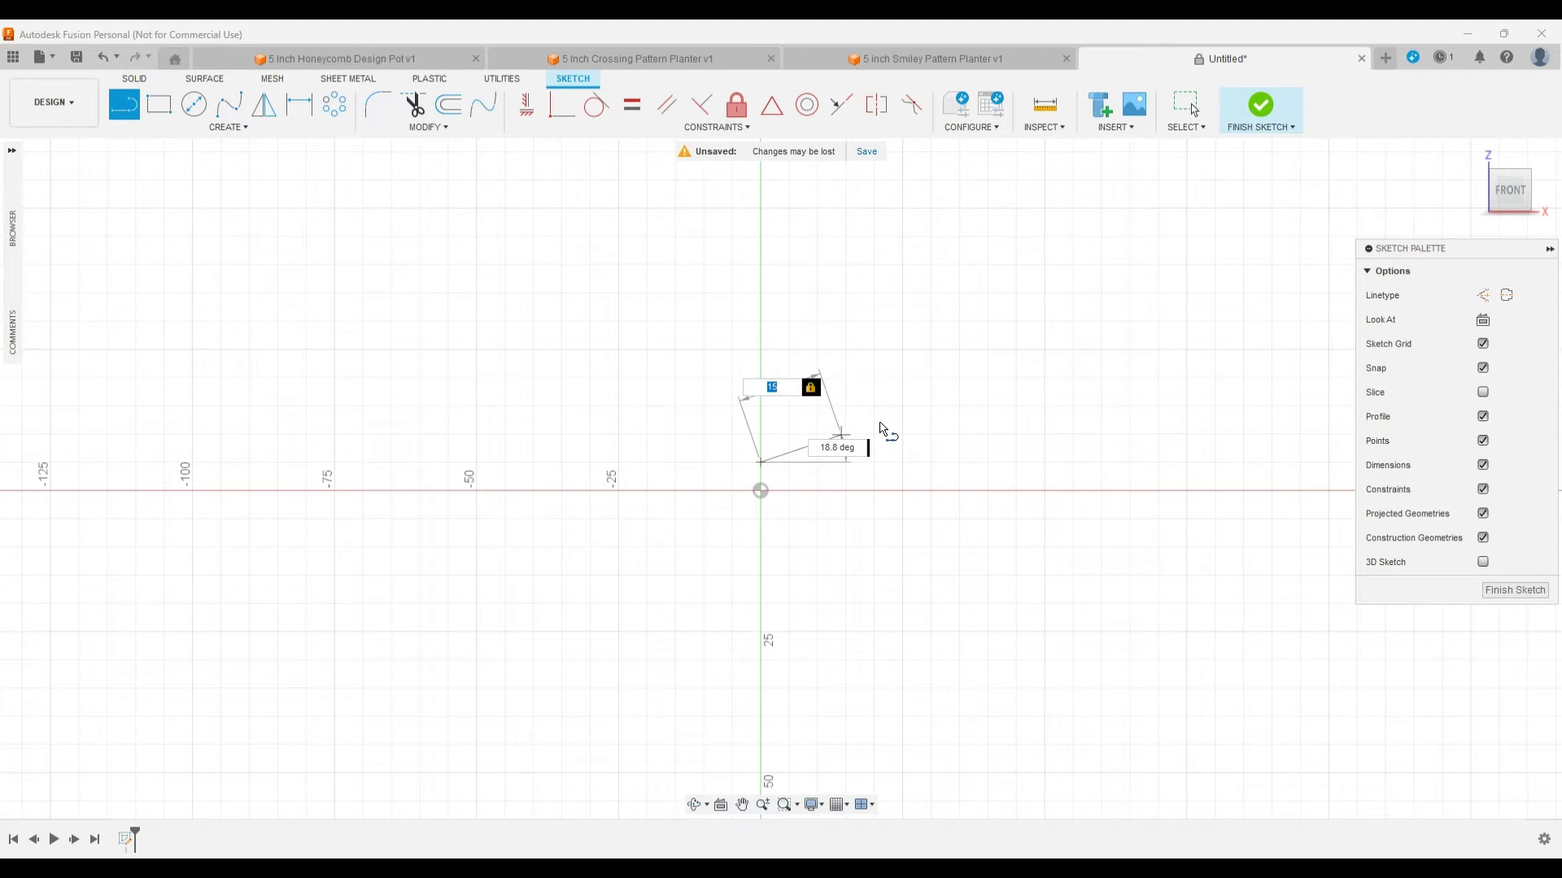
{"action": "left_click", "coordinate": [881, 420]}
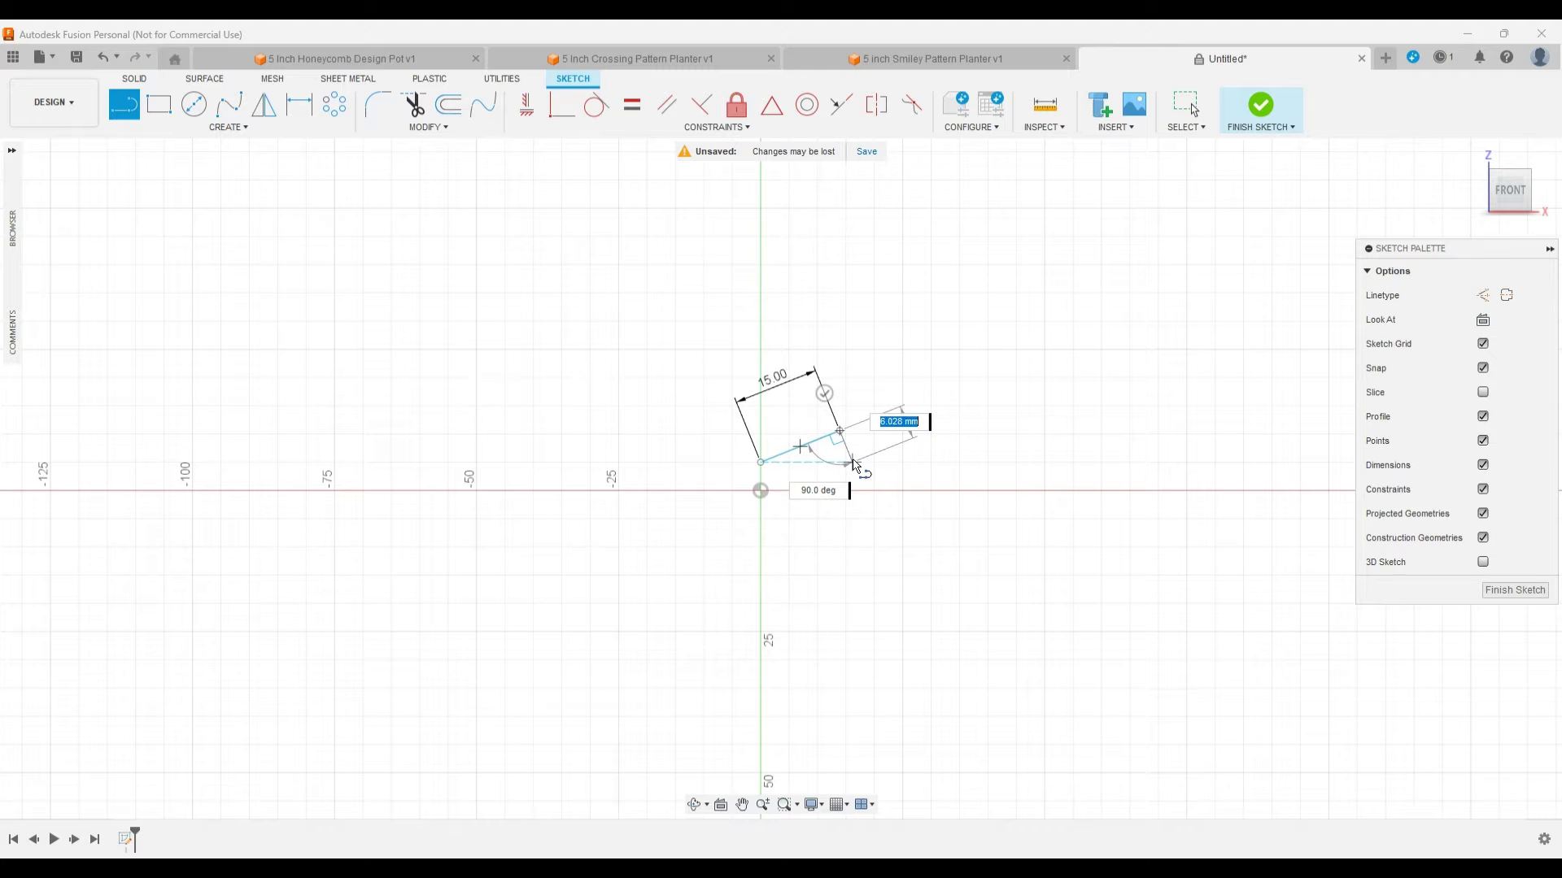
Step: Add a 6 mm edge perpendicular to the line's outer end and close the right arm with a parallel lower line back along the vertical axis
{"action": "type", "text": "8"}
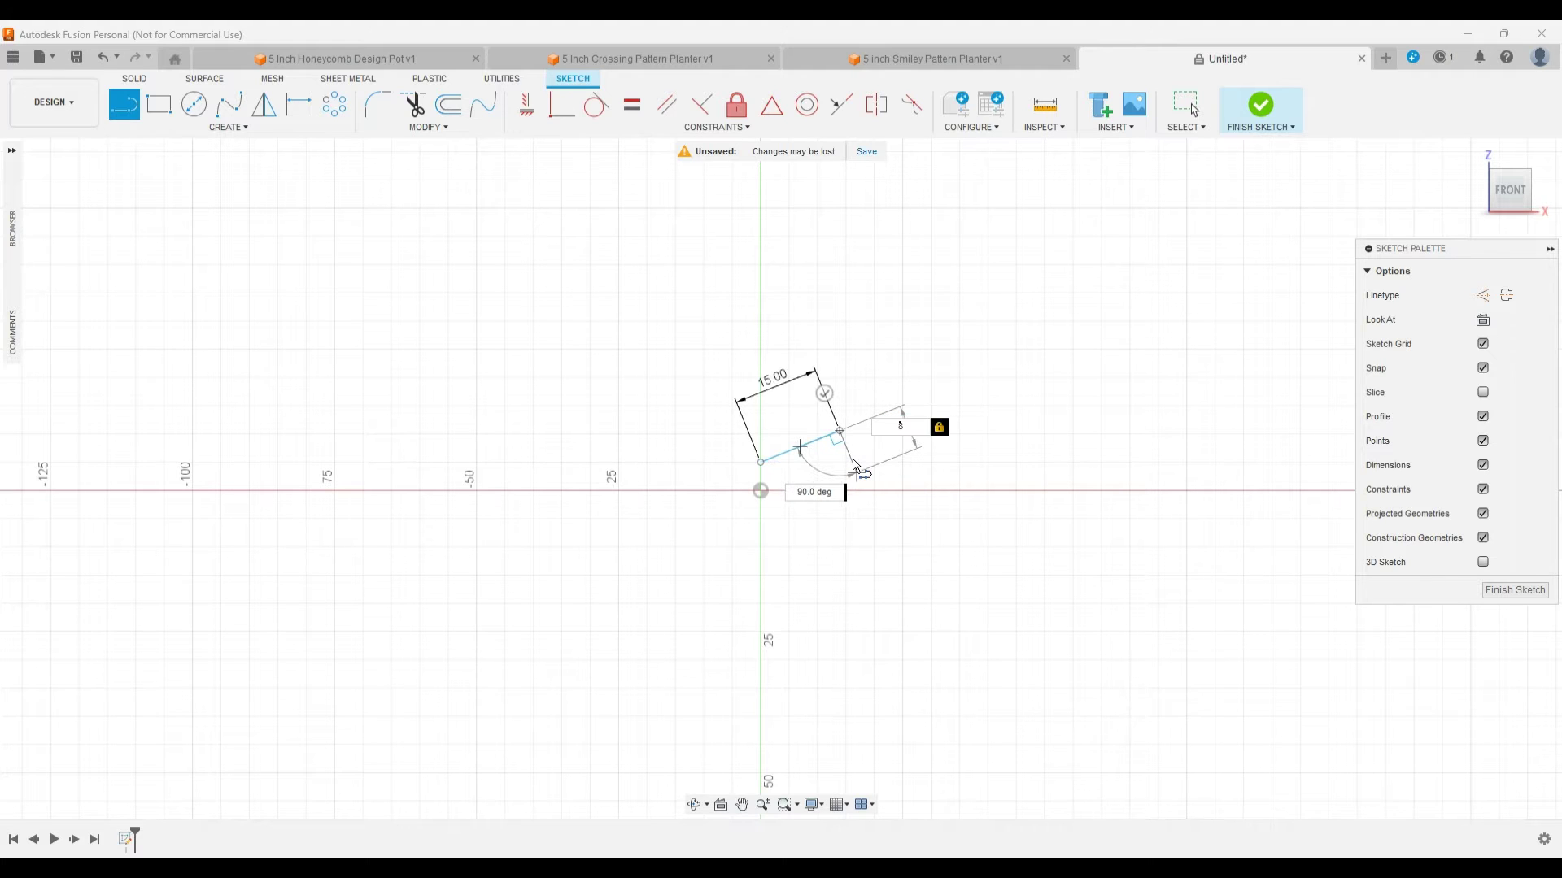
{"action": "type", "text": "6"}
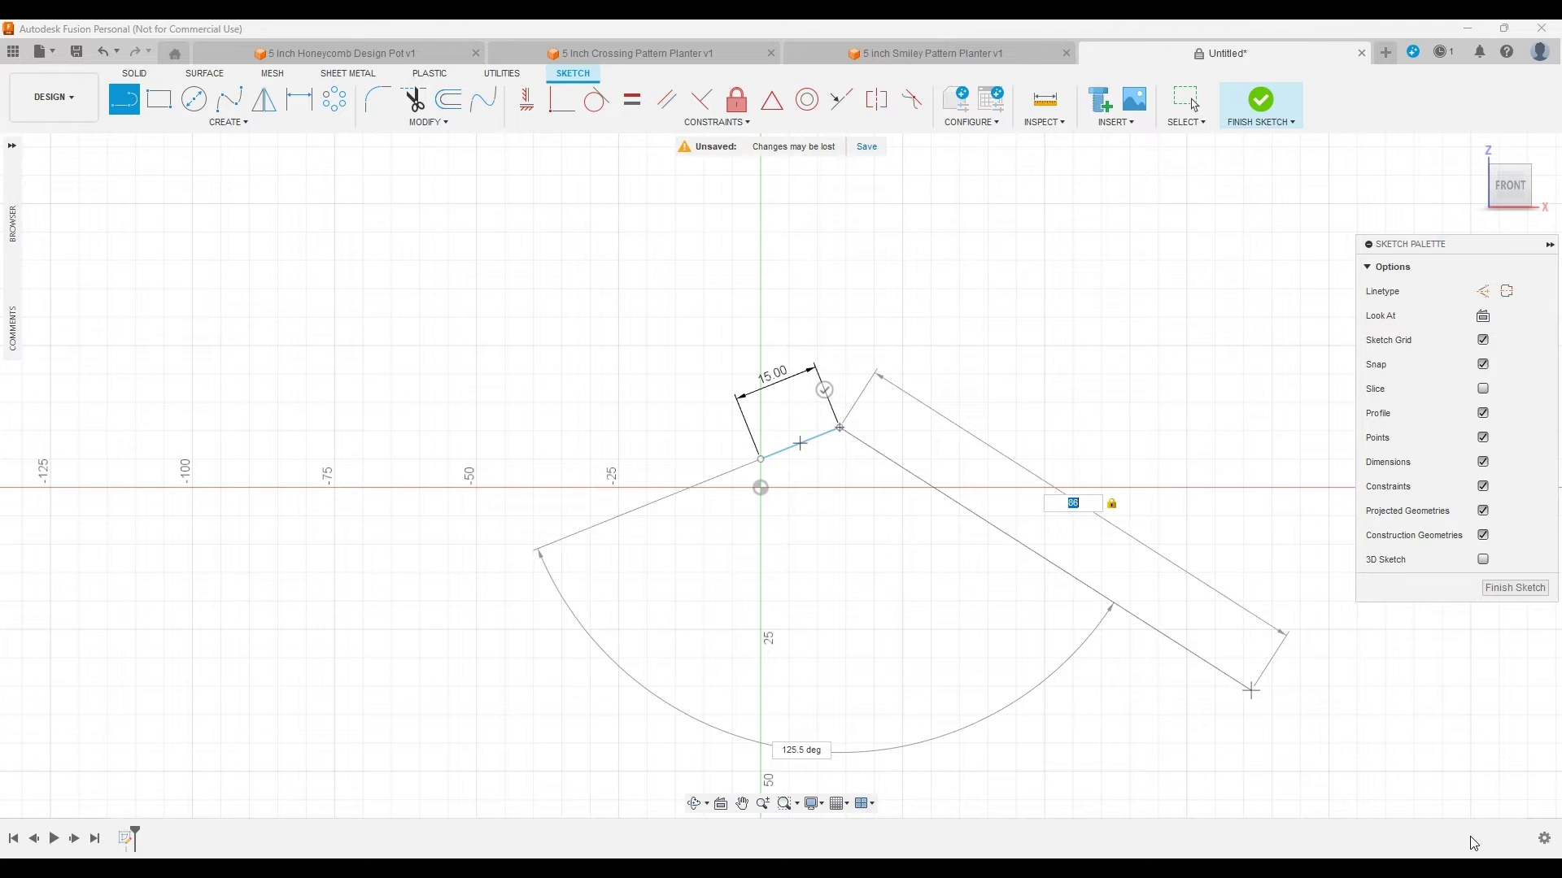
{"action": "key", "text": "BackSpace"}
{"action": "type", "text": "6"}
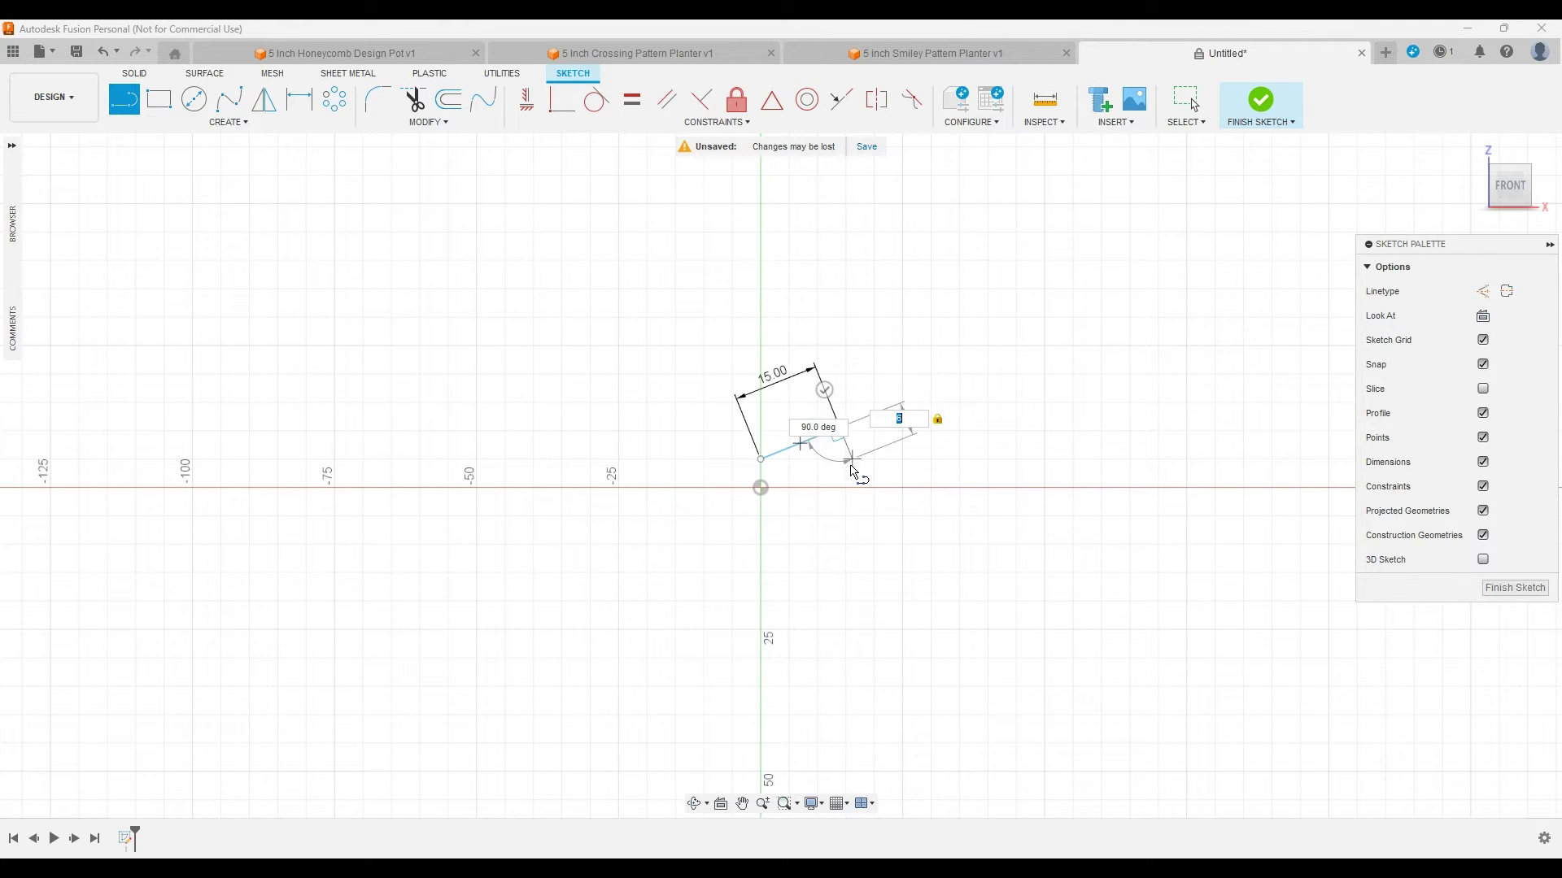
{"action": "key", "text": "Return"}
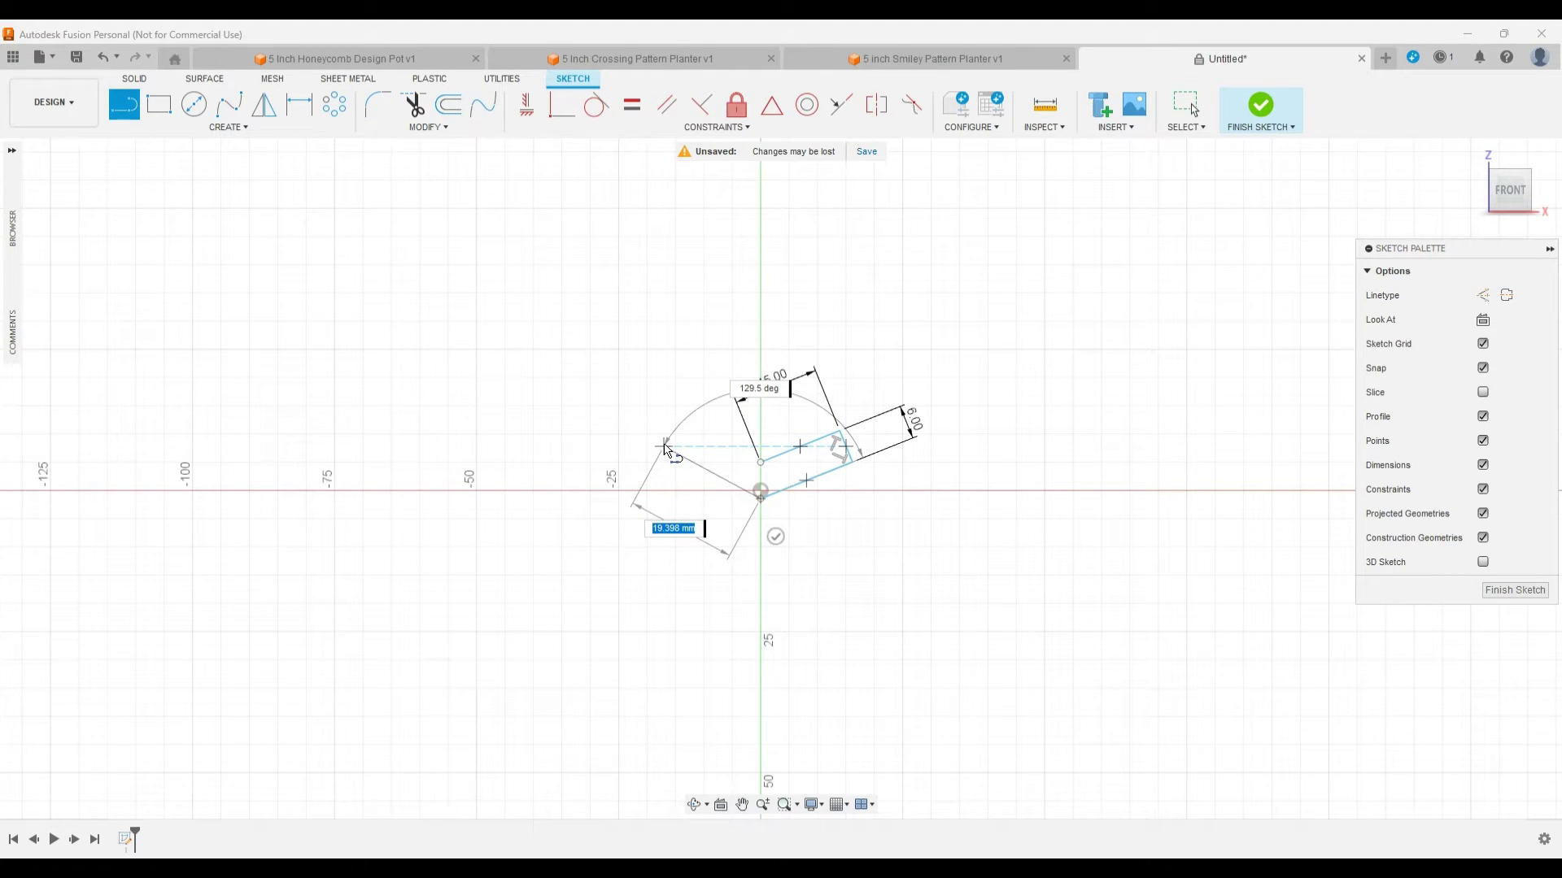
{"action": "key", "text": "Escape"}
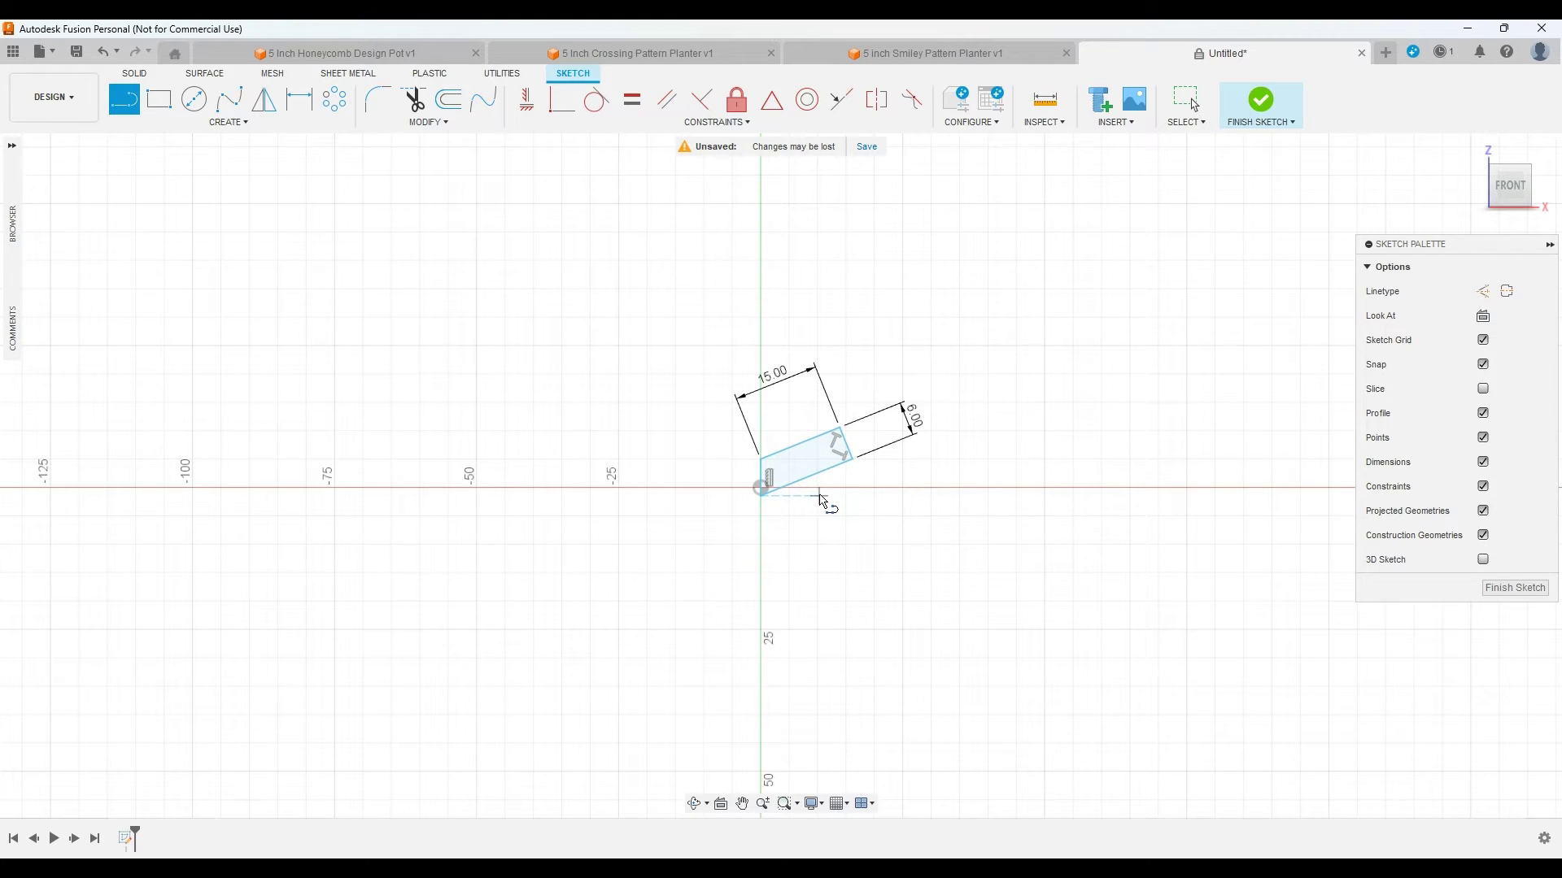
Step: Draw a matching 15 mm line sloping up to the left from the right arm's upper corner on the vertical axis
{"action": "left_click", "coordinate": [762, 465]}
{"action": "type", "text": "1"}
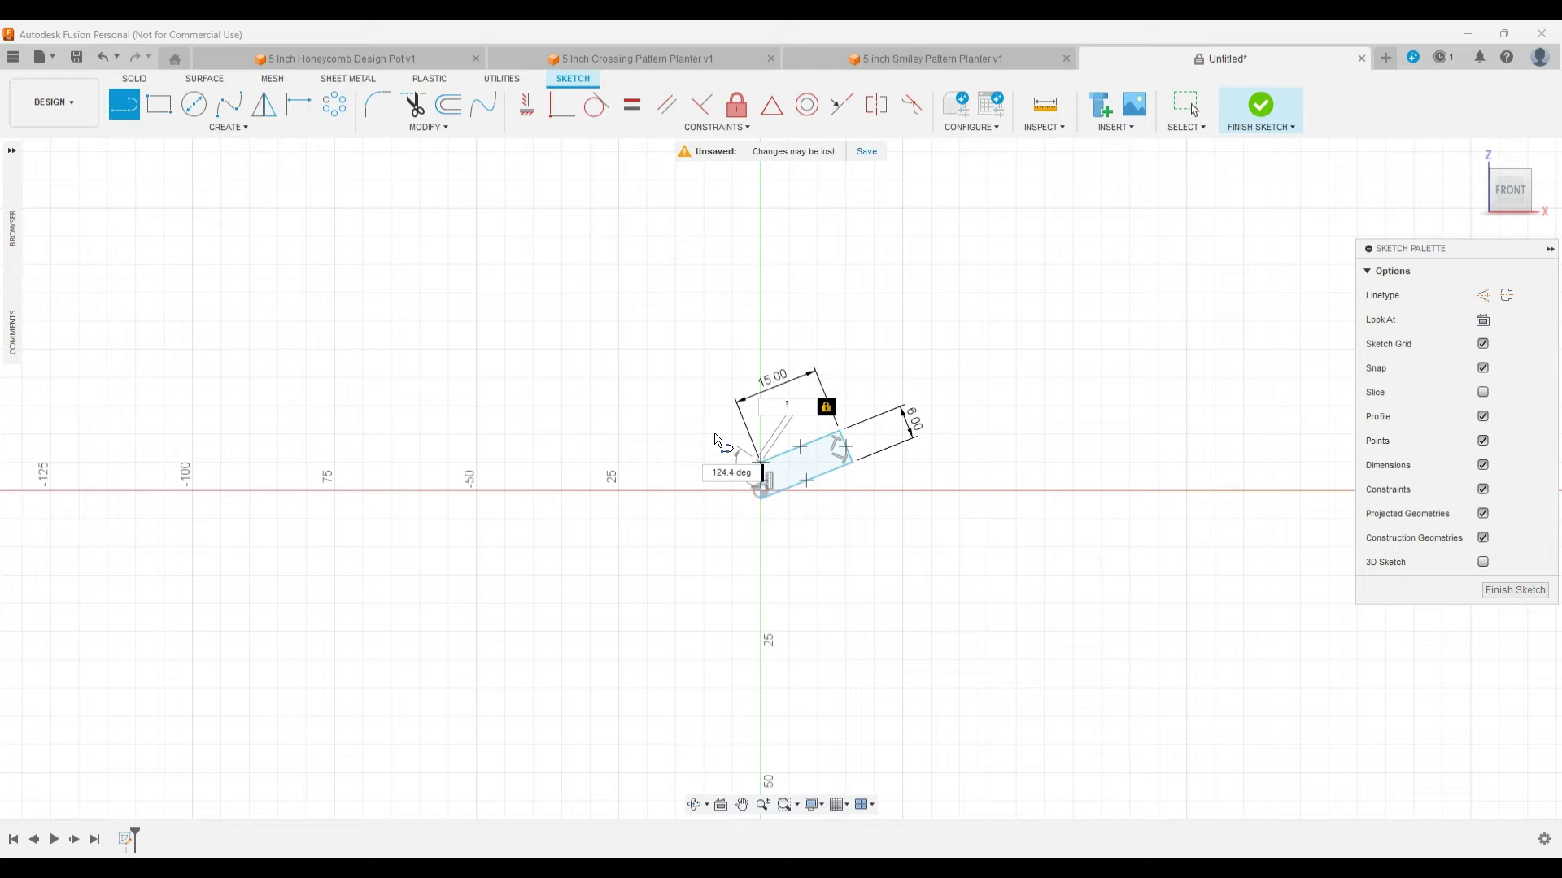
{"action": "key", "text": "Tab"}
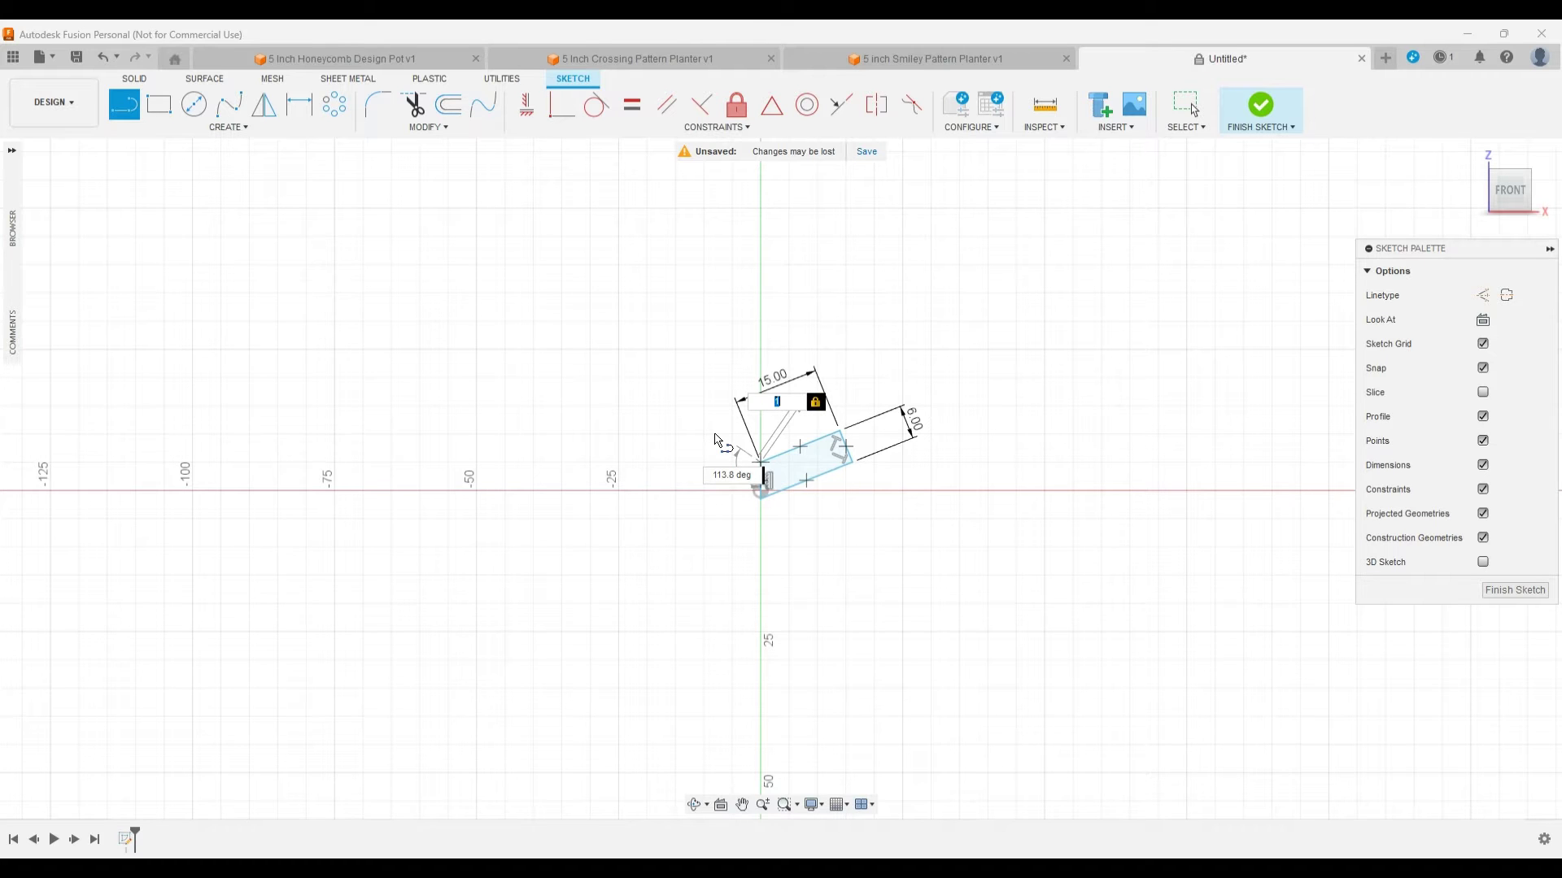
{"action": "type", "text": "5"}
{"action": "key", "text": "BackSpace"}
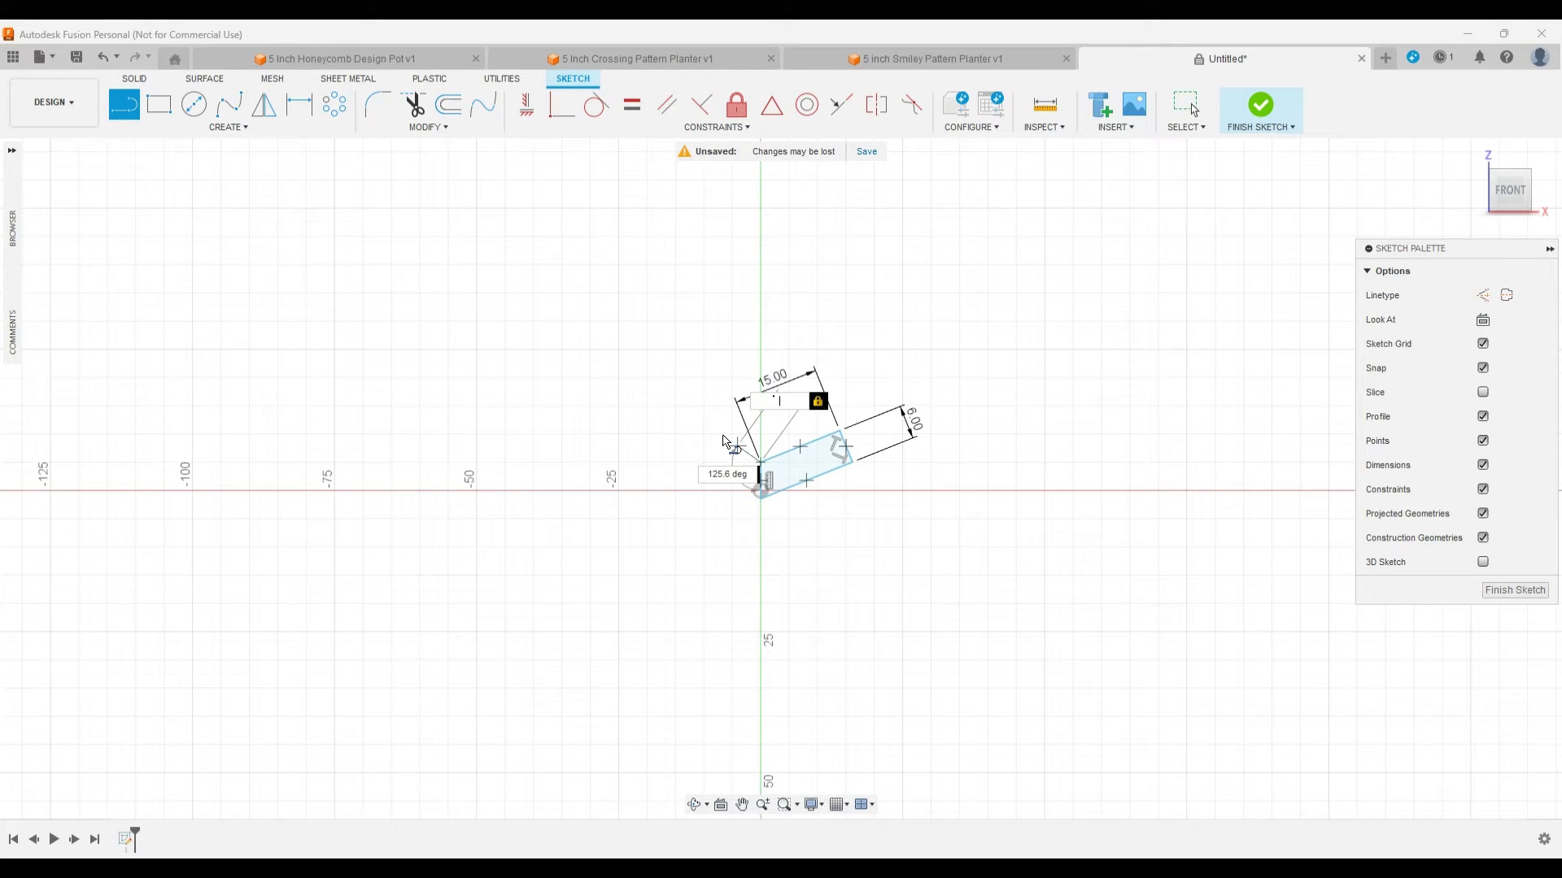
{"action": "type", "text": "15"}
{"action": "key", "text": "Tab"}
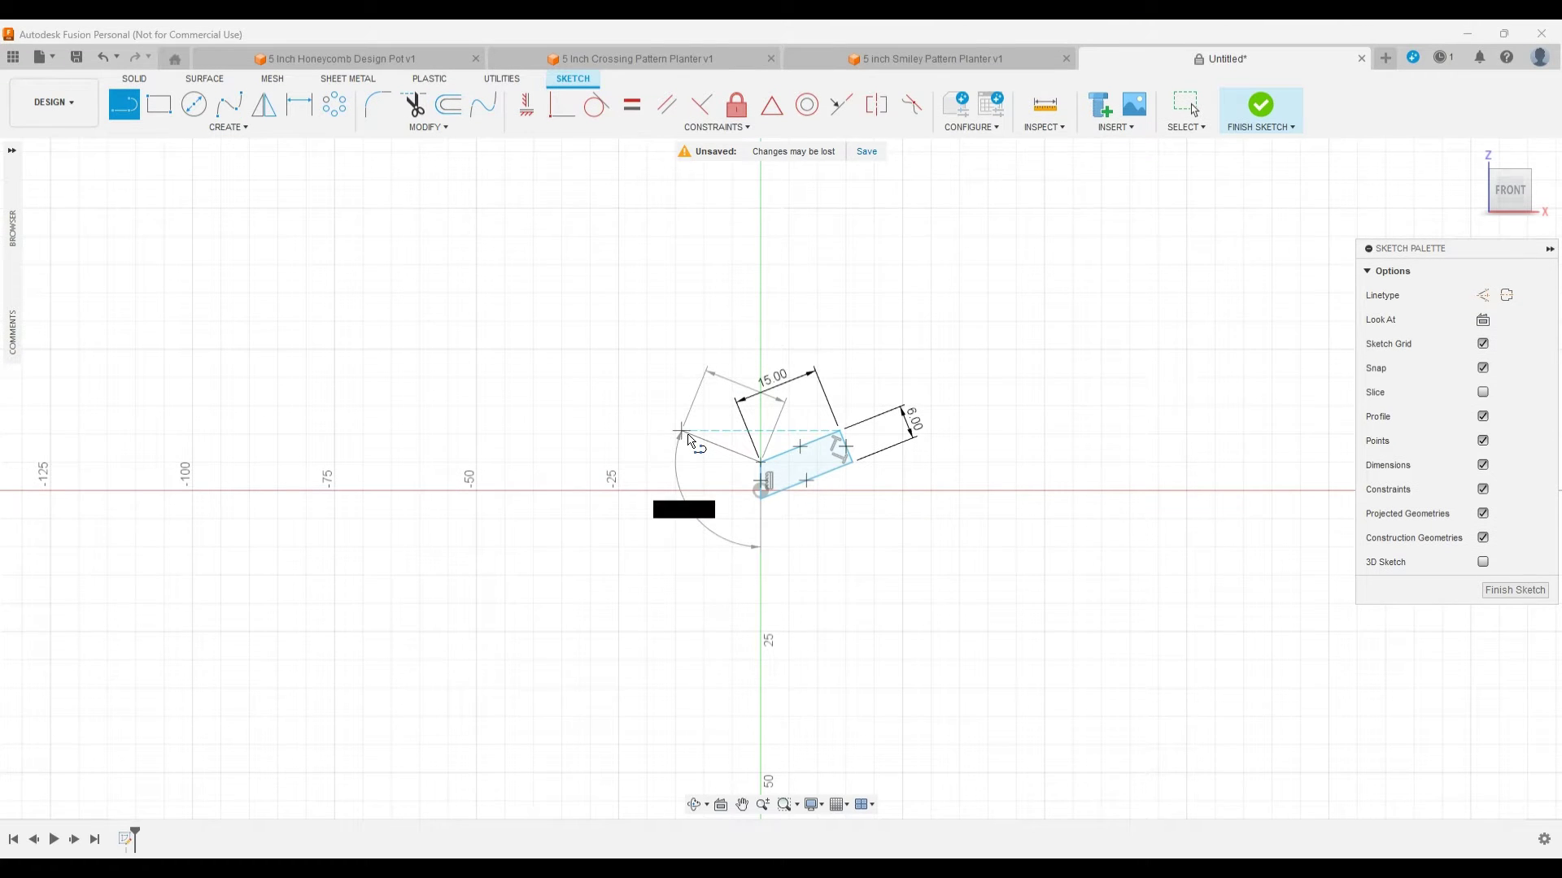
{"action": "left_click", "coordinate": [682, 427]}
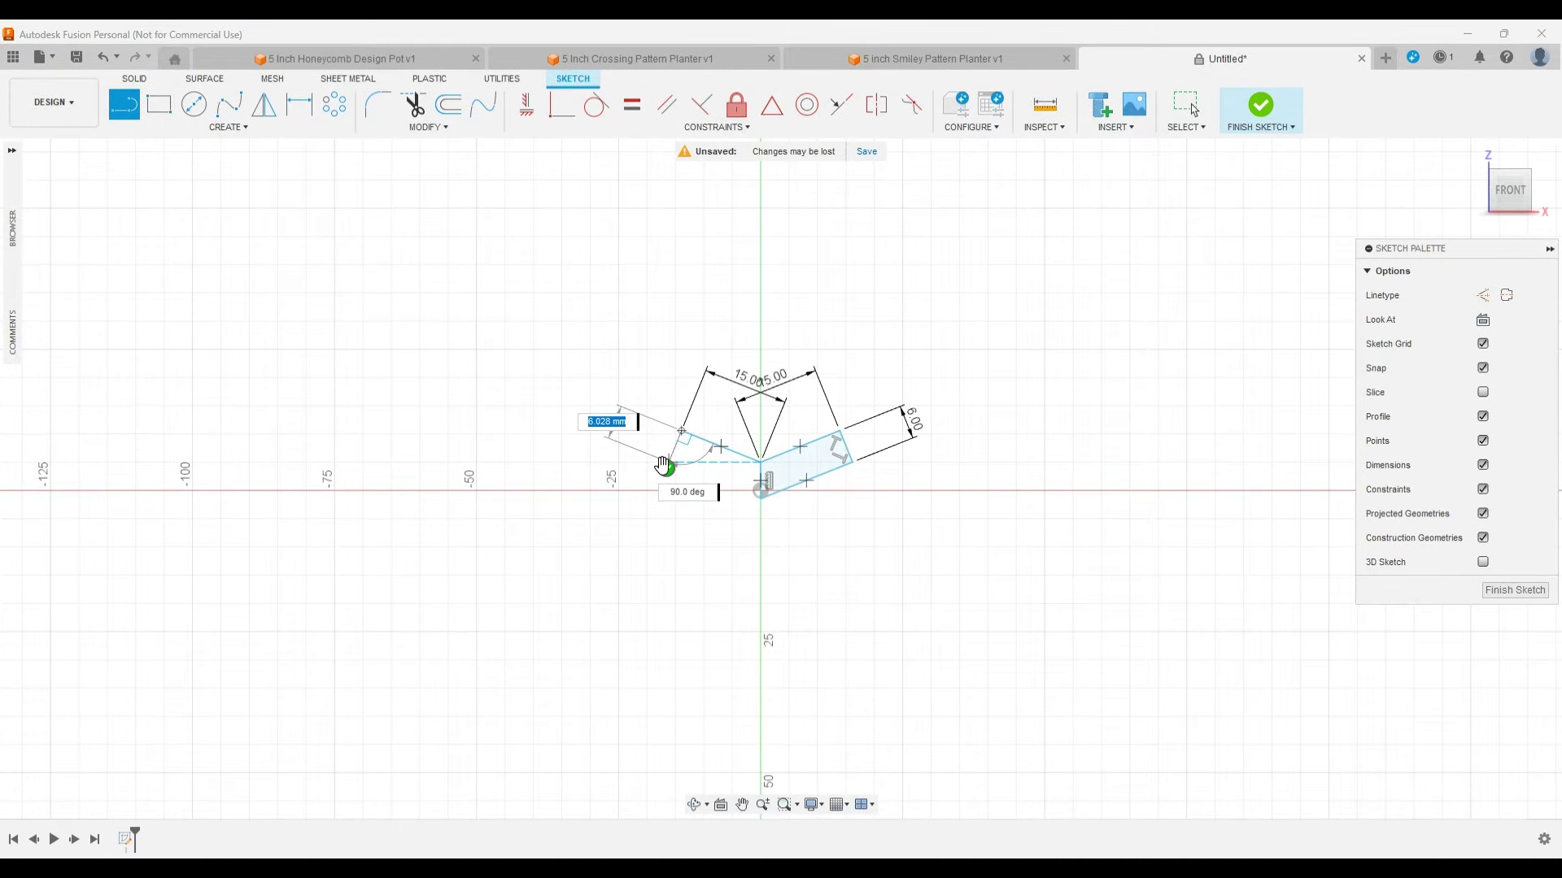
Step: Add a 6 mm perpendicular edge at the left line's outer end and close the left arm at the chevron's lower centre point
{"action": "type", "text": "6"}
{"action": "key", "text": "Tab"}
{"action": "left_click", "coordinate": [663, 466]}
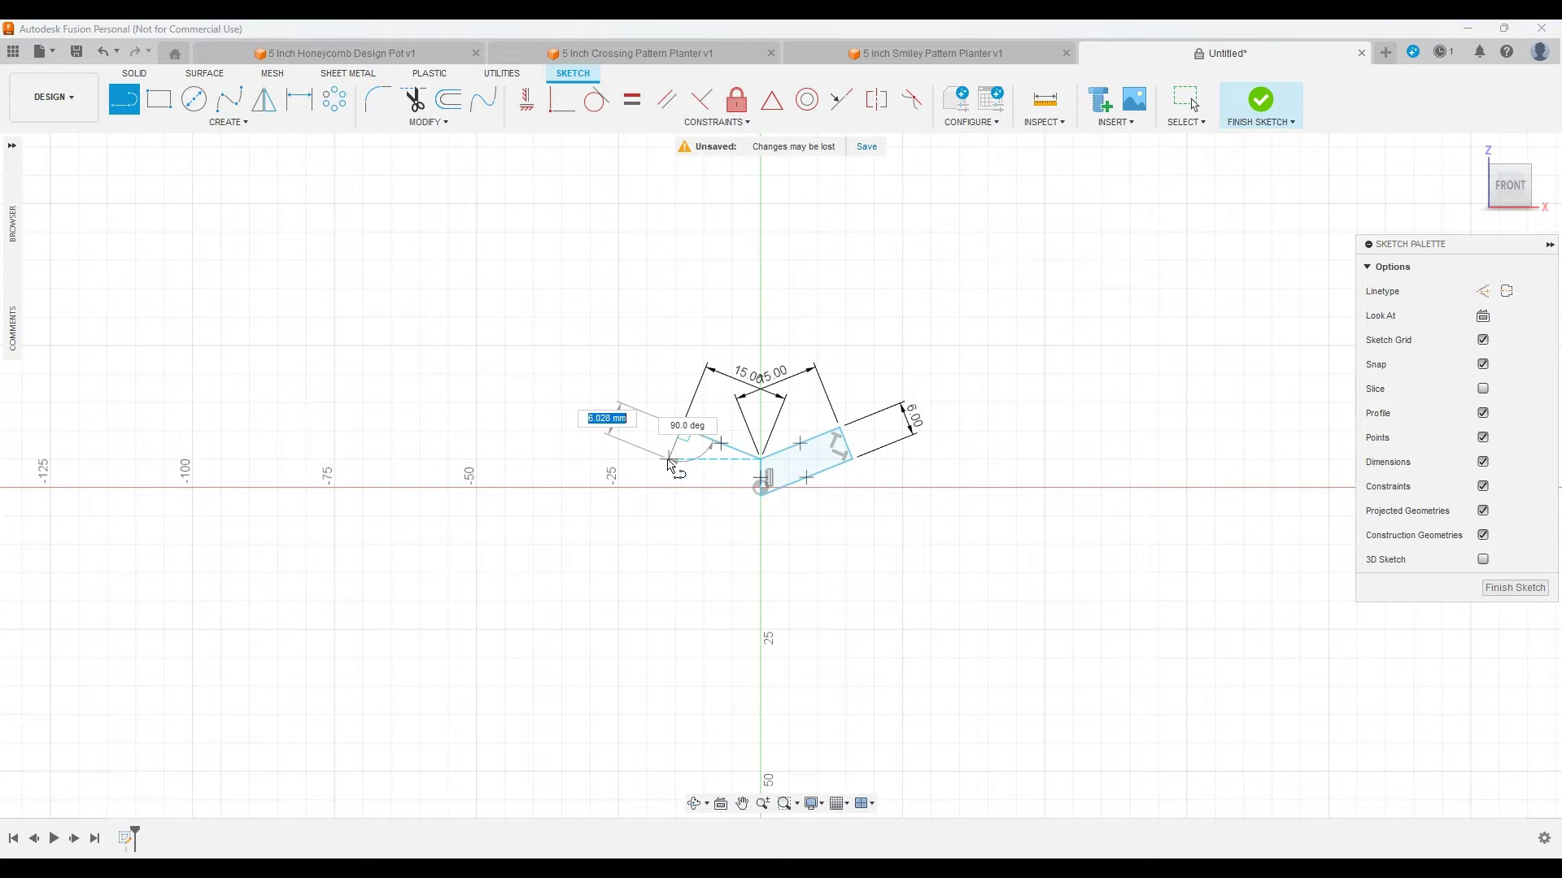
{"action": "type", "text": "6"}
{"action": "key", "text": "Tab"}
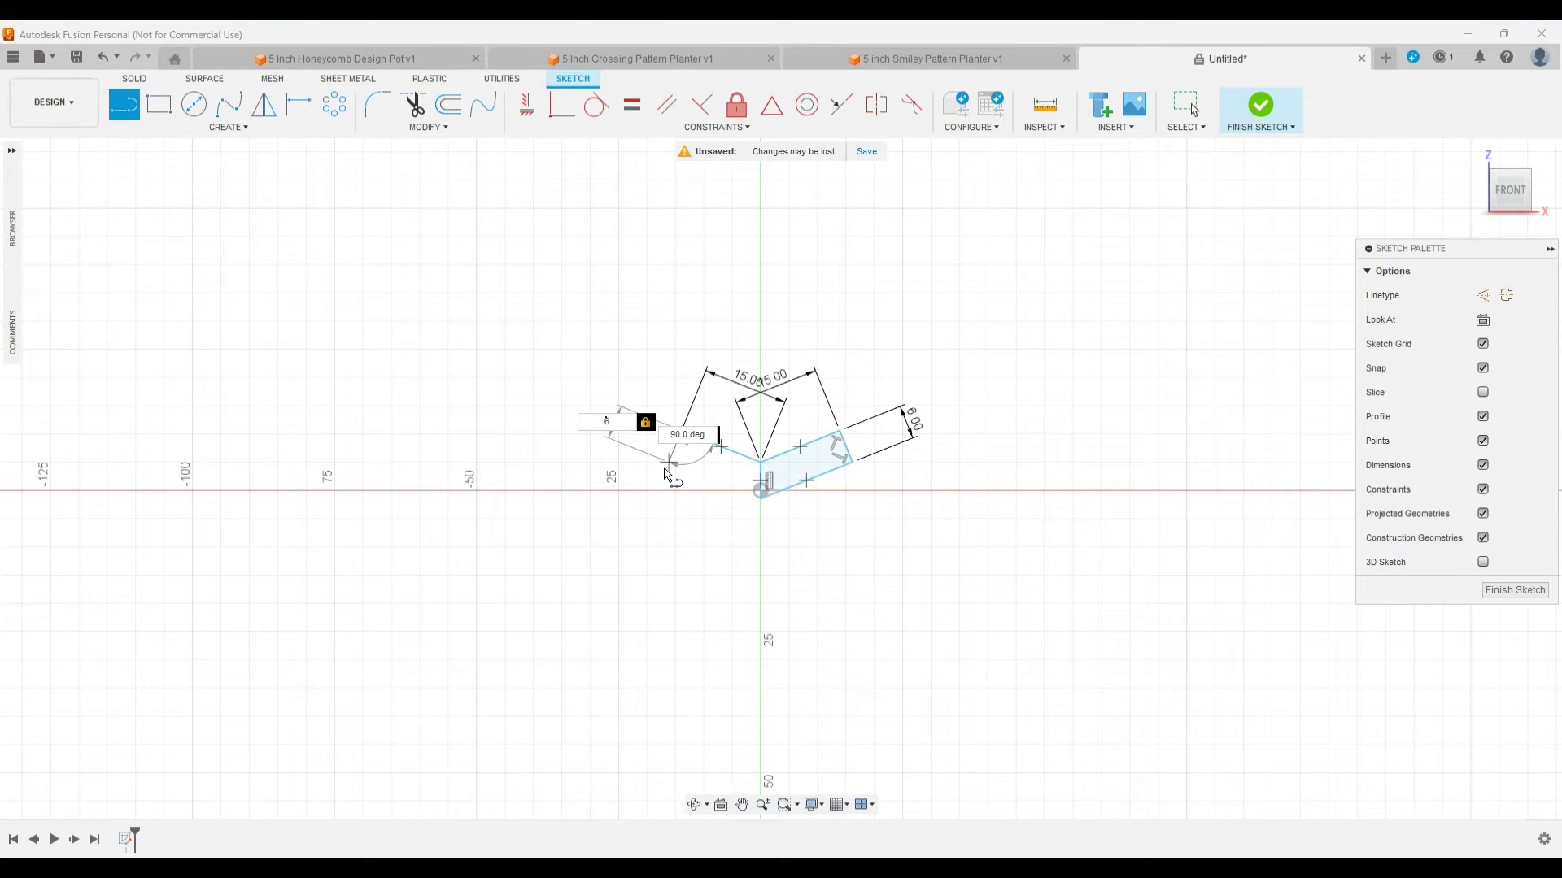
{"action": "key", "text": "Return"}
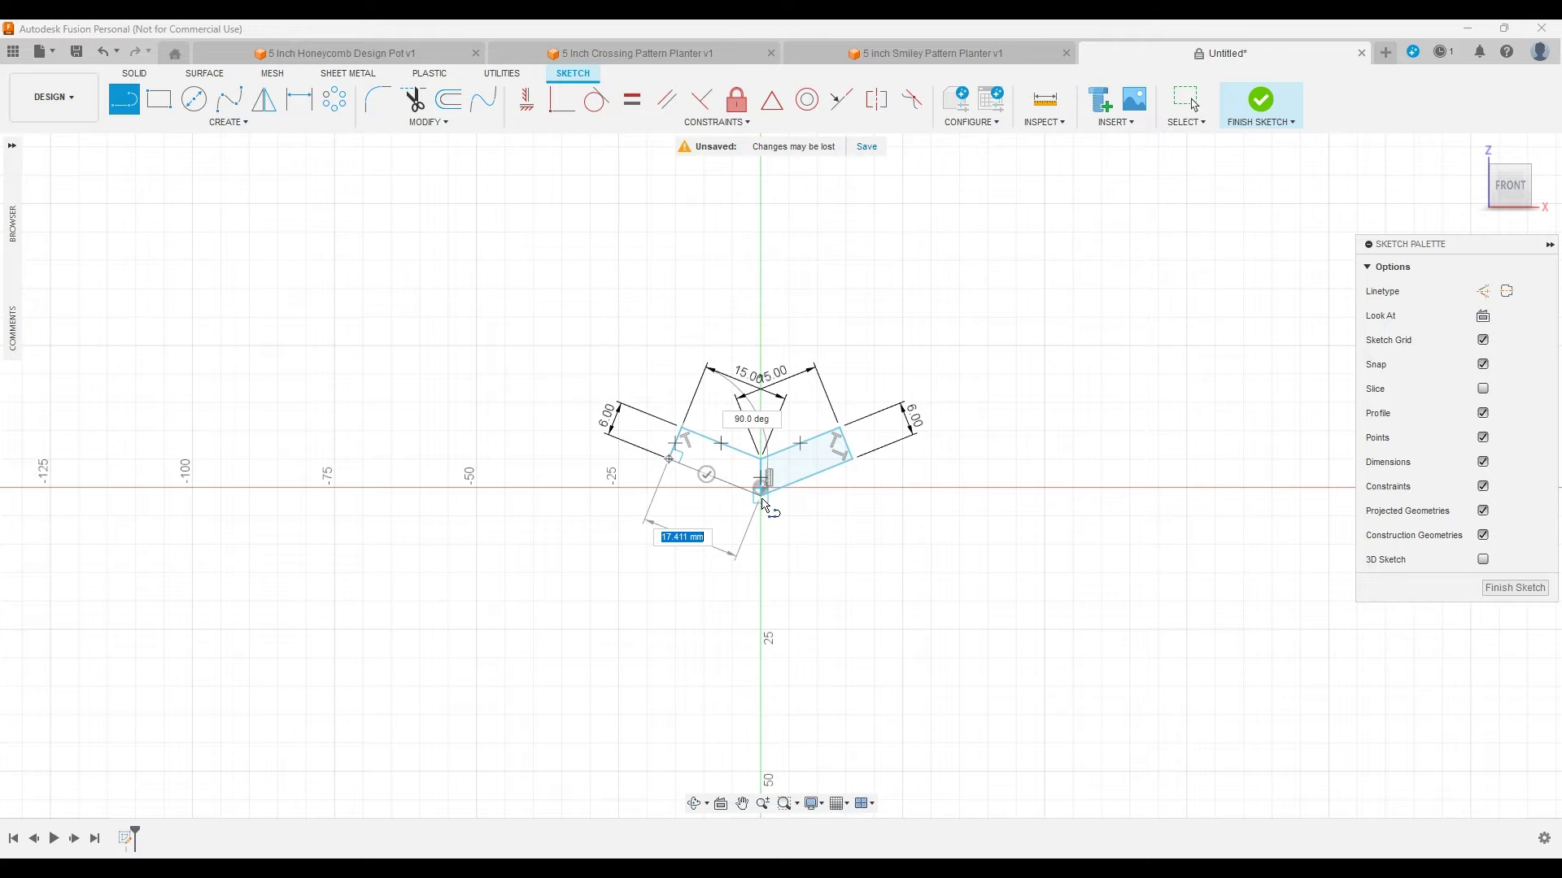
{"action": "left_click", "coordinate": [762, 498]}
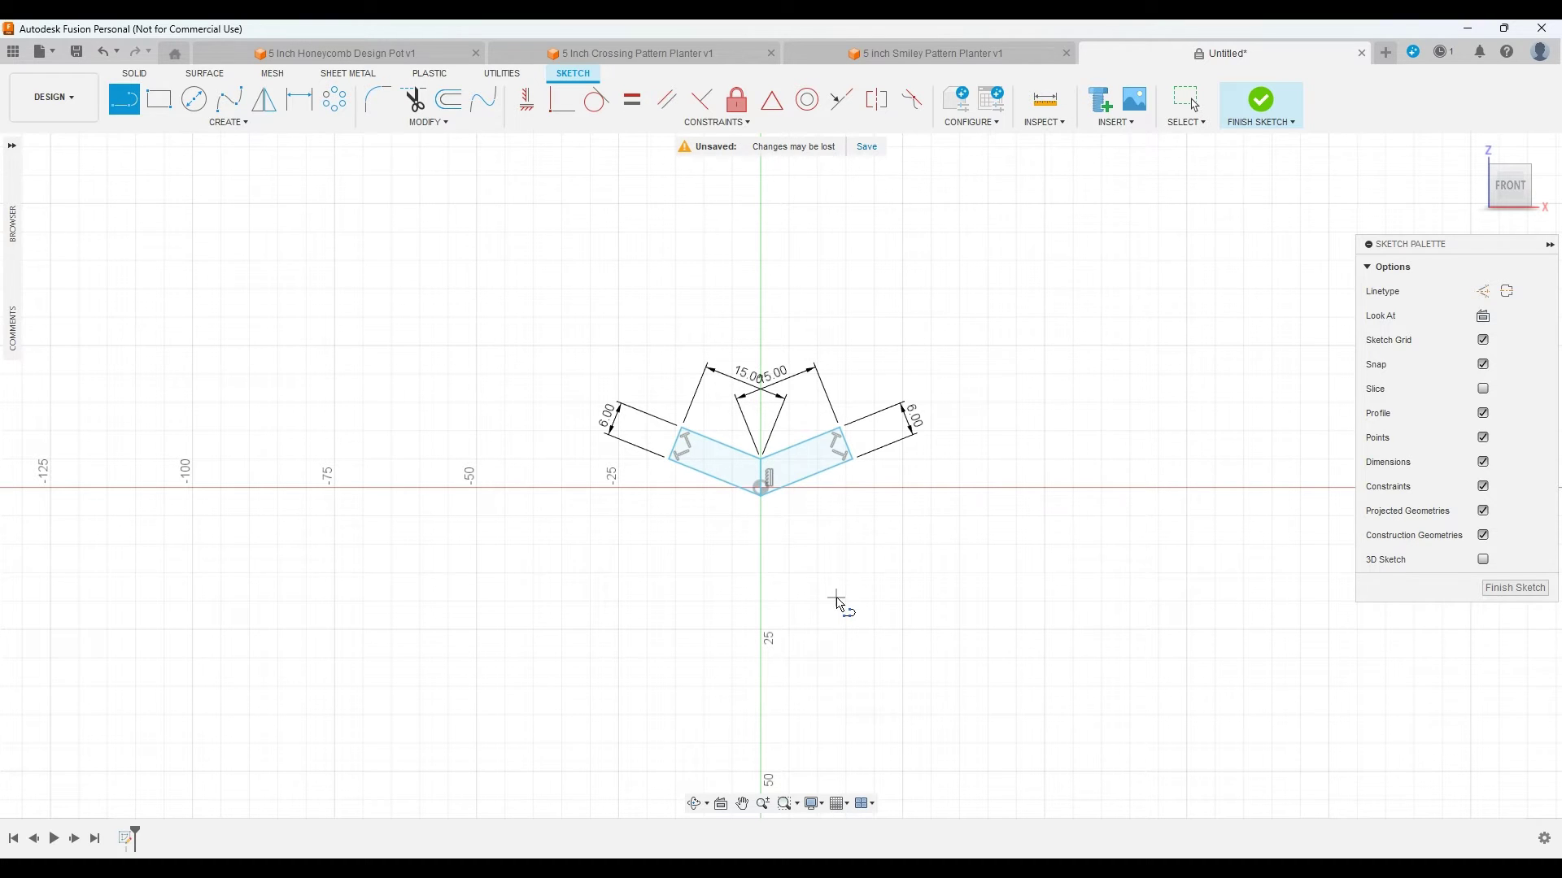
{"action": "key", "text": "Escape"}
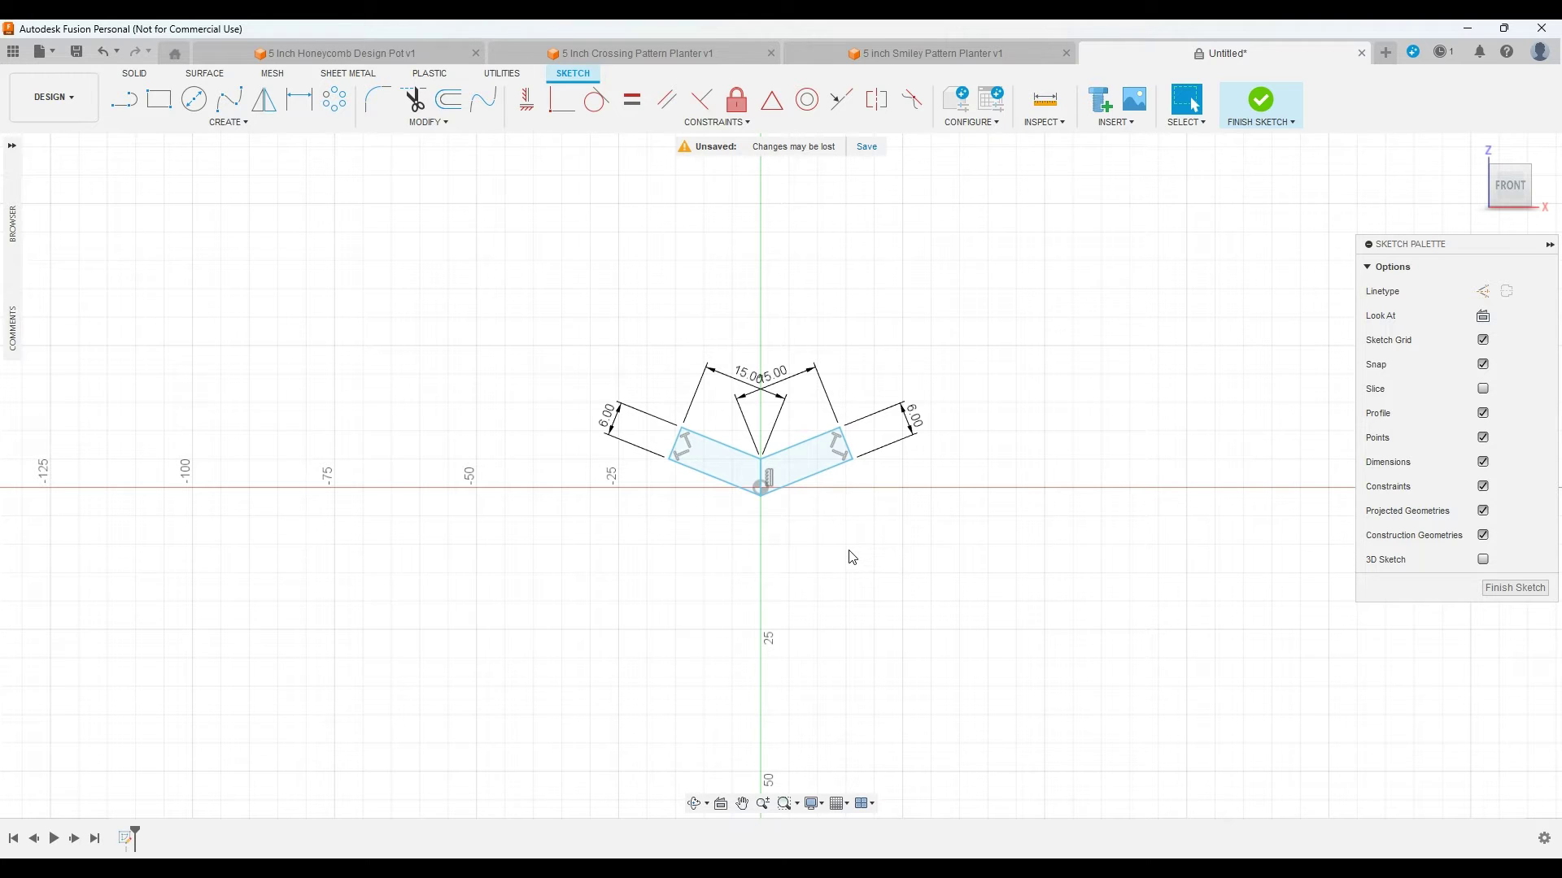
Step: Copy both chevron arm profiles 10 mm straight up, using a Y distance of -10 mm
{"action": "left_click", "coordinate": [804, 475]}
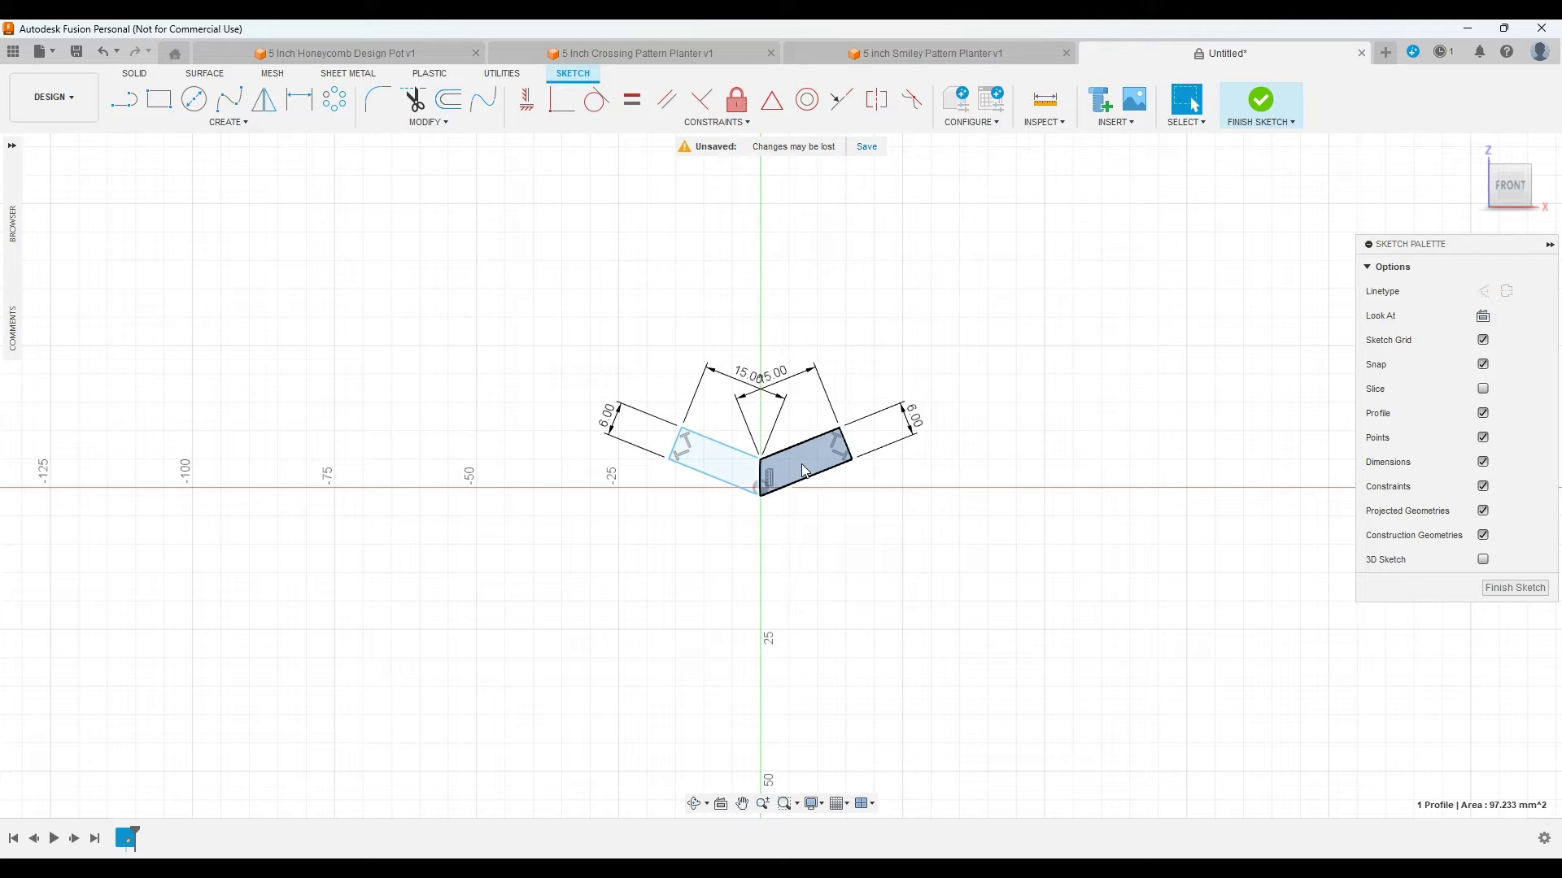
{"action": "left_click", "coordinate": [714, 461]}
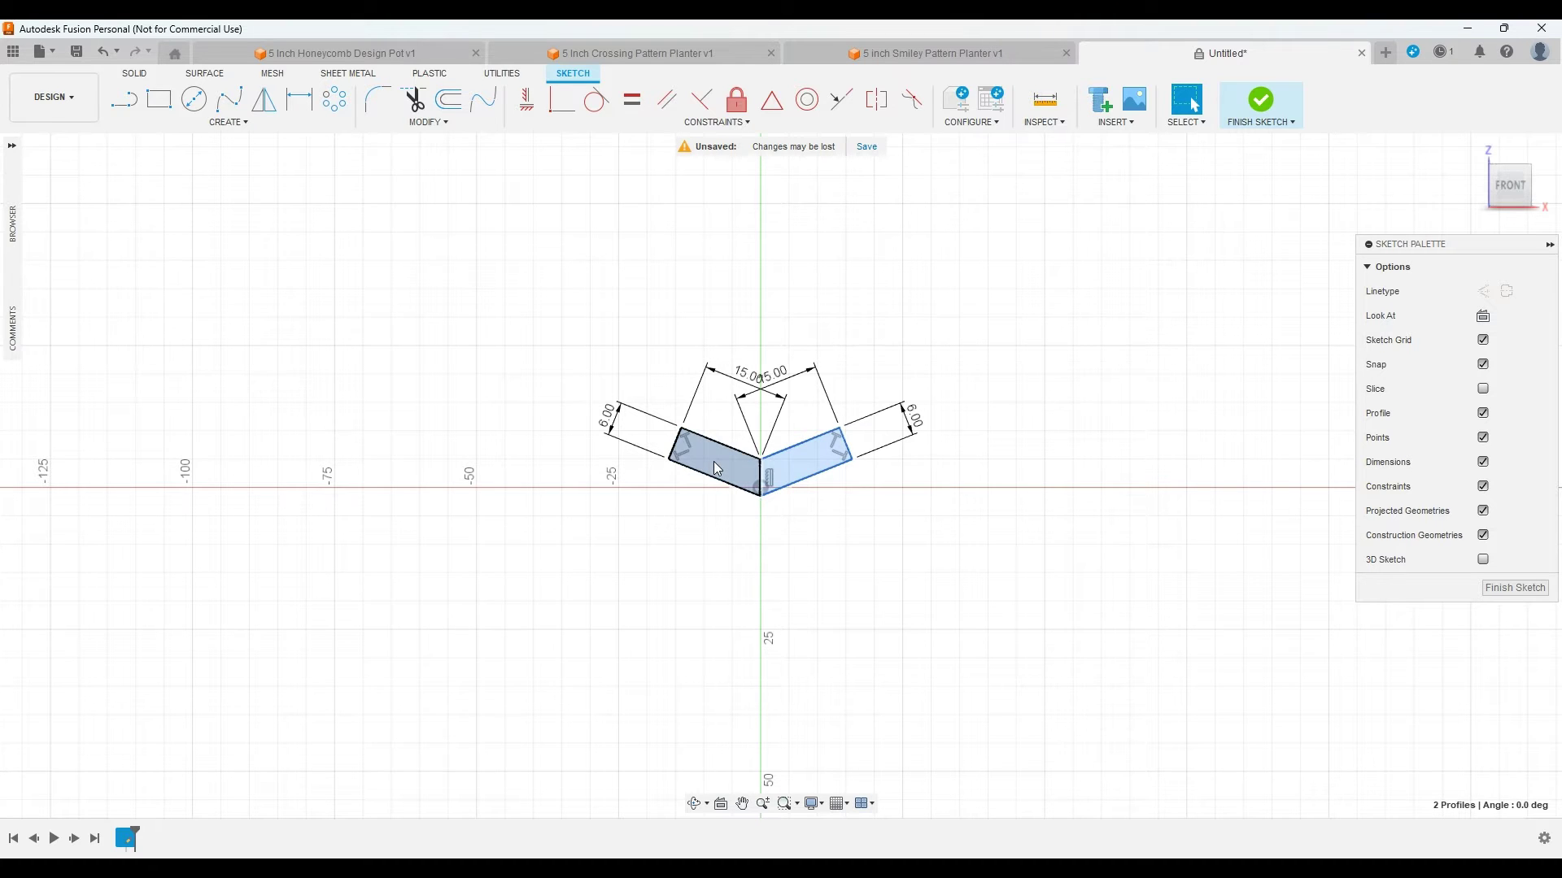
{"action": "key", "text": "m"}
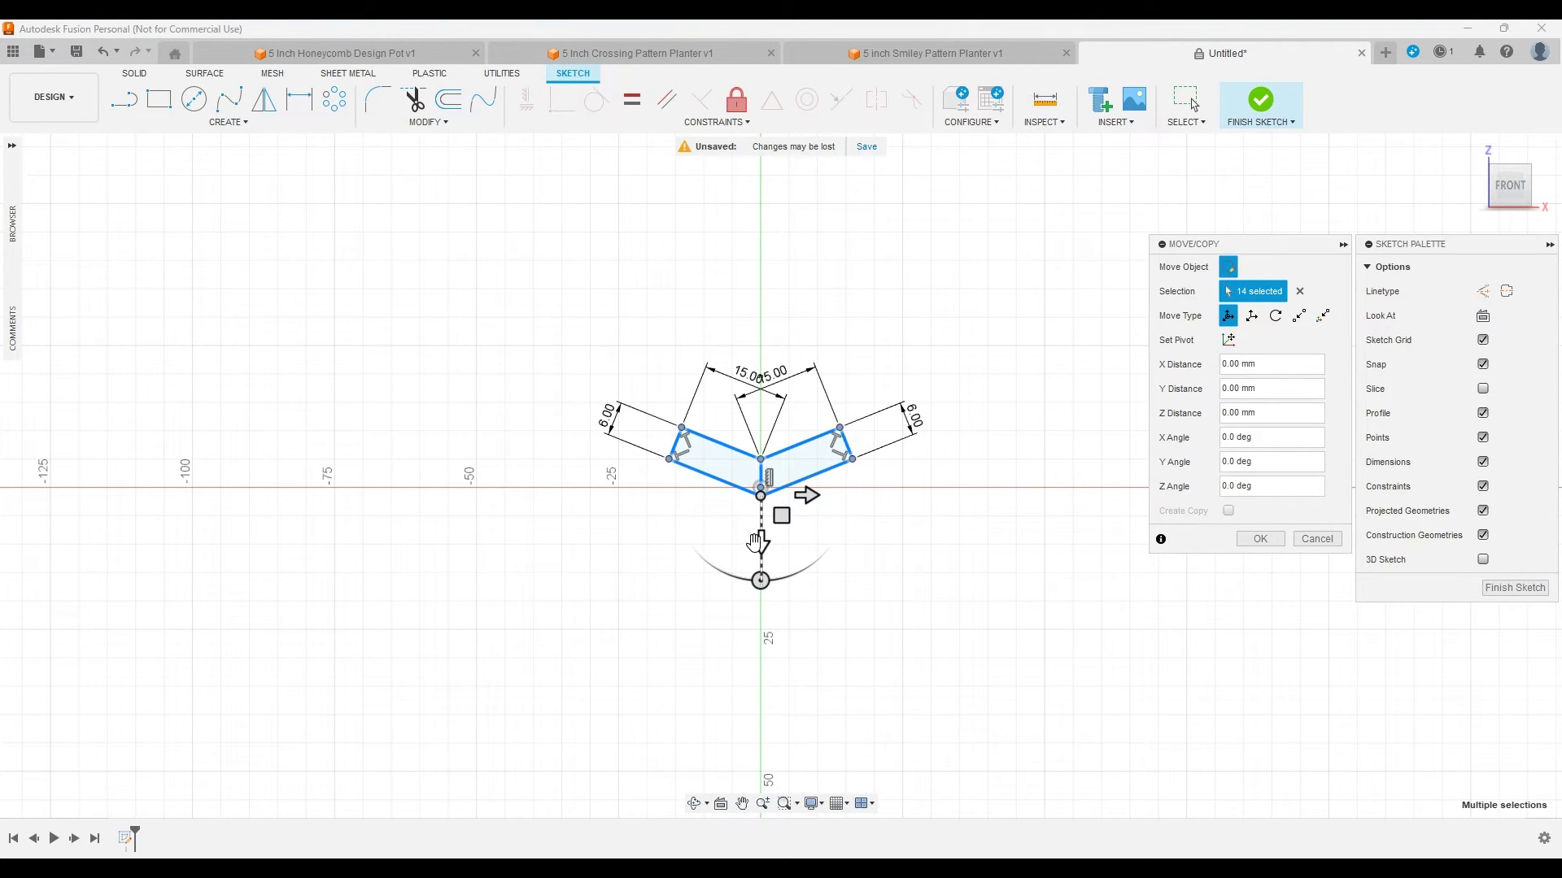
{"action": "left_click_drag", "start_coordinate": [757, 543], "coordinate": [760, 491]}
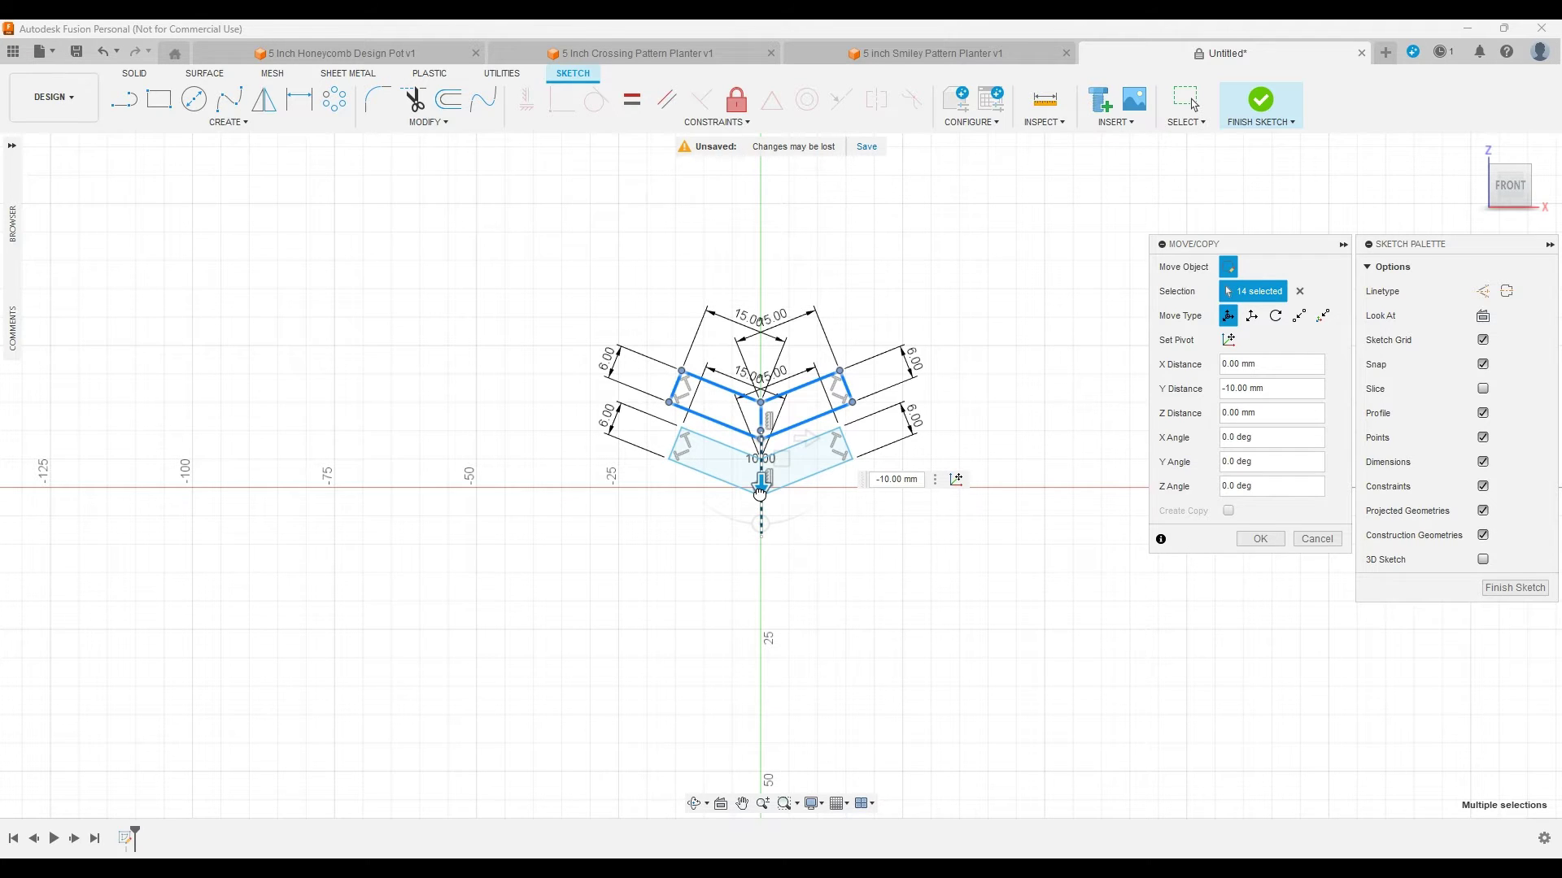
{"action": "left_click_drag", "start_coordinate": [760, 494], "coordinate": [759, 493]}
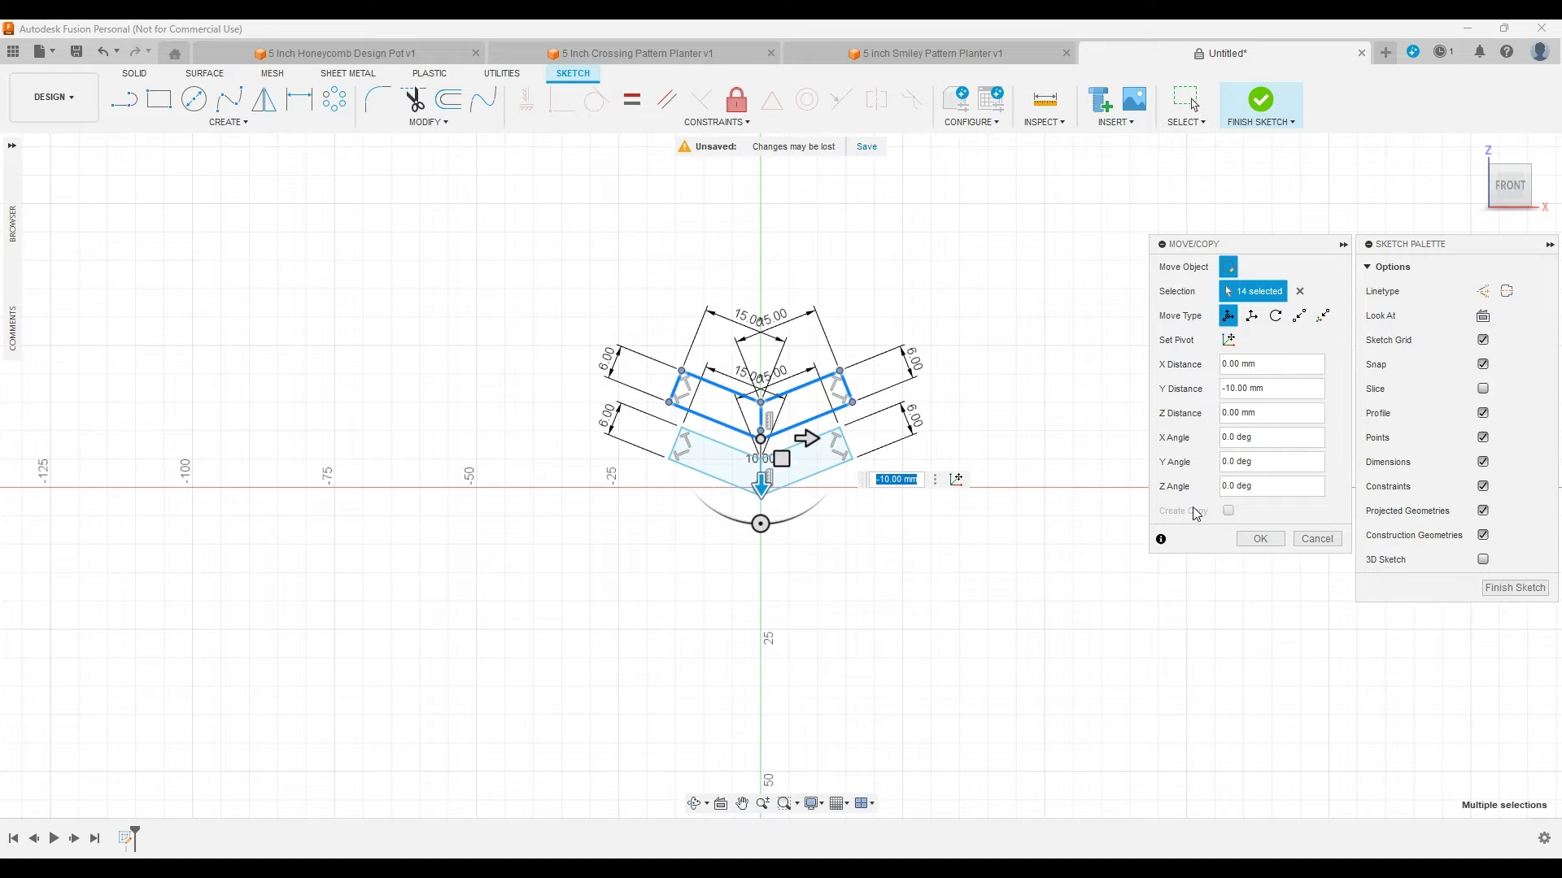
{"action": "left_click", "coordinate": [1267, 540]}
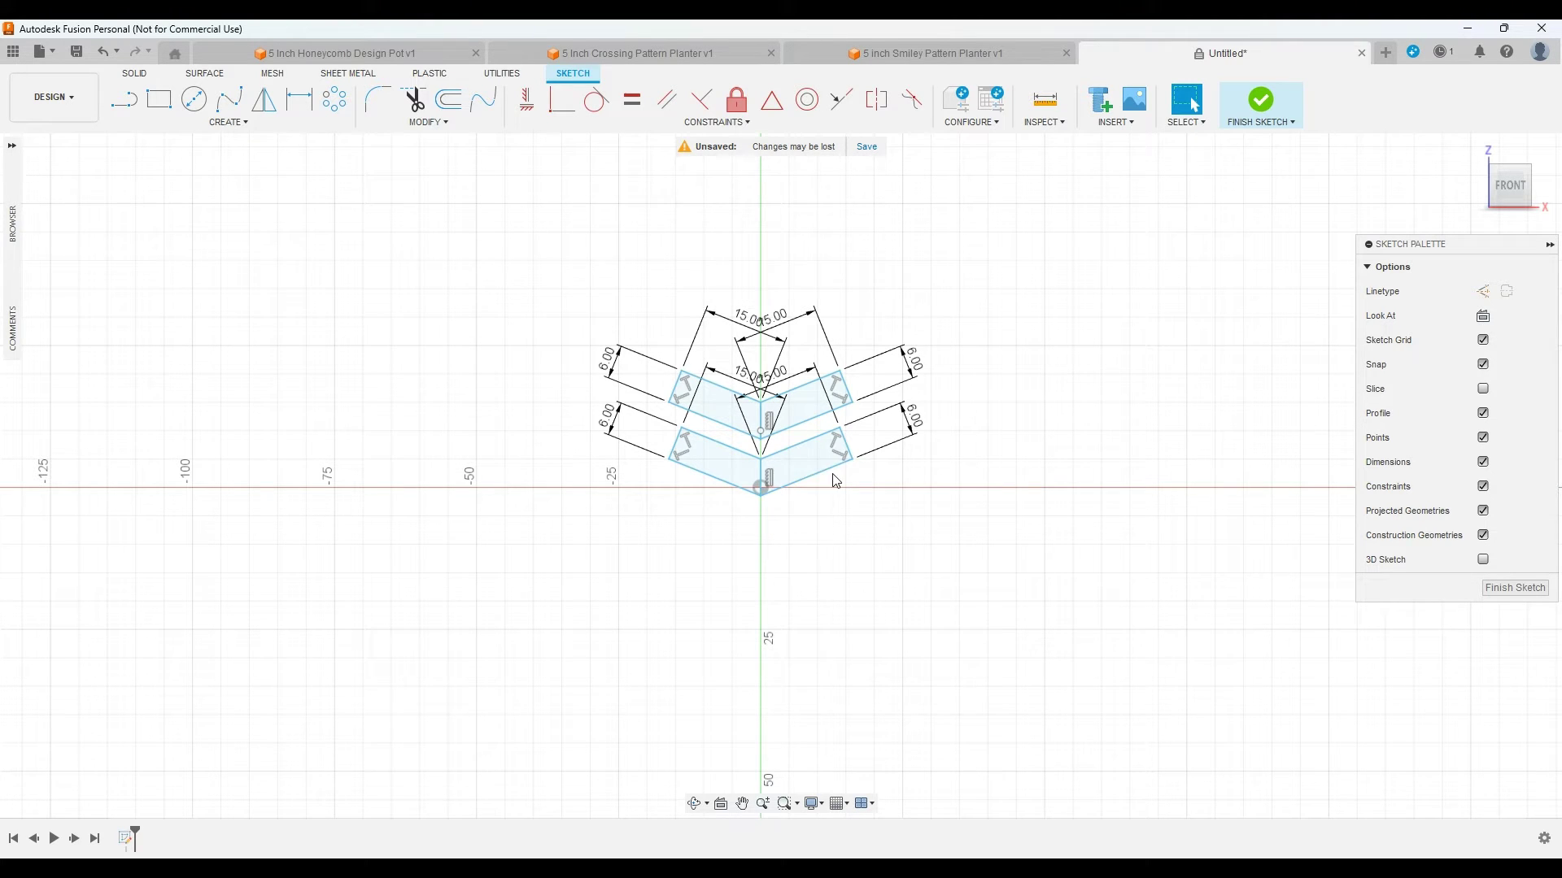
Step: Start a rectangular pattern of both chevrons' geometry straight up along the vertical axis, with an extent of -127 mm
{"action": "left_click", "coordinate": [826, 452]}
{"action": "mouse_move", "coordinate": [633, 331]}
{"action": "left_mouse_down"}
{"action": "mouse_move", "coordinate": [926, 553]}
{"action": "mouse_move", "coordinate": [907, 535]}
{"action": "left_mouse_up"}
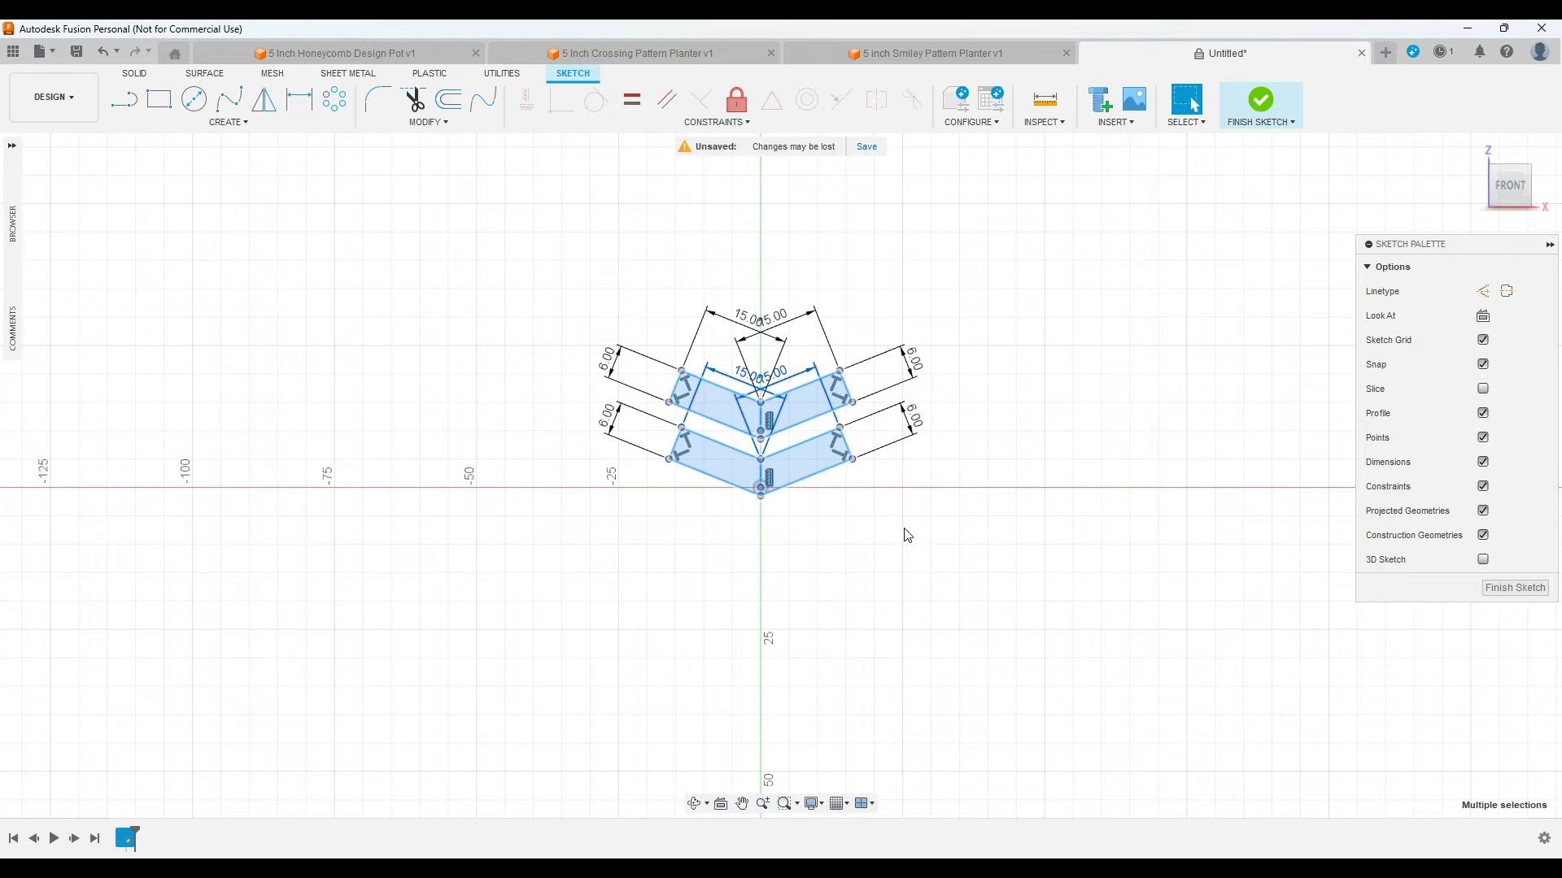
{"action": "left_click", "coordinate": [227, 122]}
{"action": "left_click", "coordinate": [177, 356]}
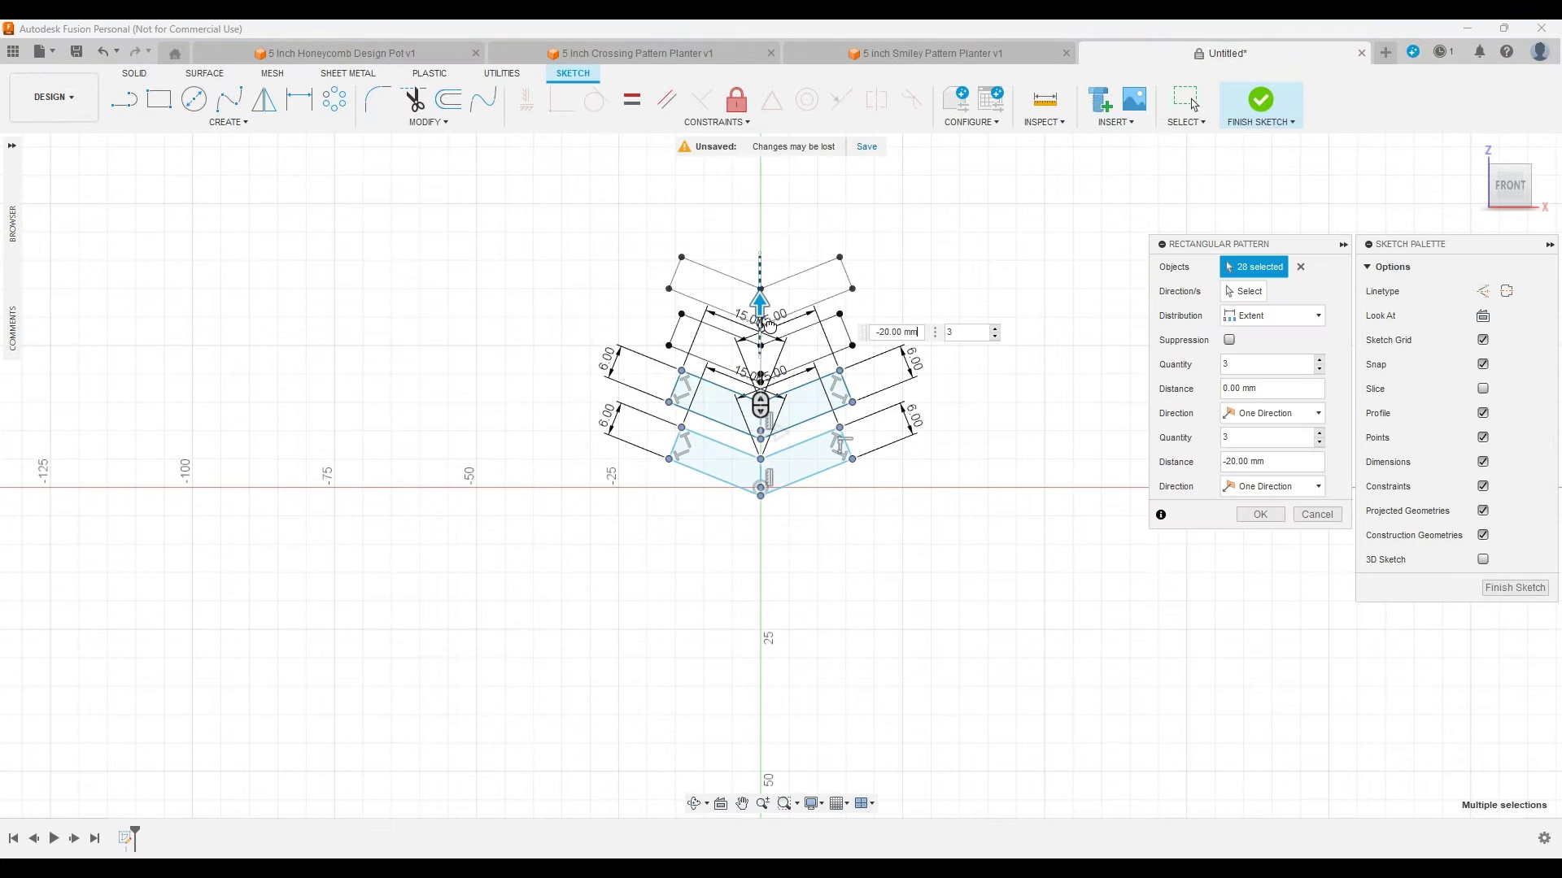
{"action": "left_click_drag", "start_coordinate": [779, 325], "coordinate": [784, 244]}
{"action": "scroll", "coordinate": [784, 244], "scroll_direction": "down", "scroll_amount": 3}
{"action": "middle_click_drag", "start_coordinate": [784, 244], "coordinate": [860, 382]}
{"action": "left_click_drag", "start_coordinate": [847, 348], "coordinate": [861, 221]}
{"action": "key", "text": "Tab"}
{"action": "scroll", "coordinate": [939, 504], "scroll_direction": "down", "scroll_amount": 3}
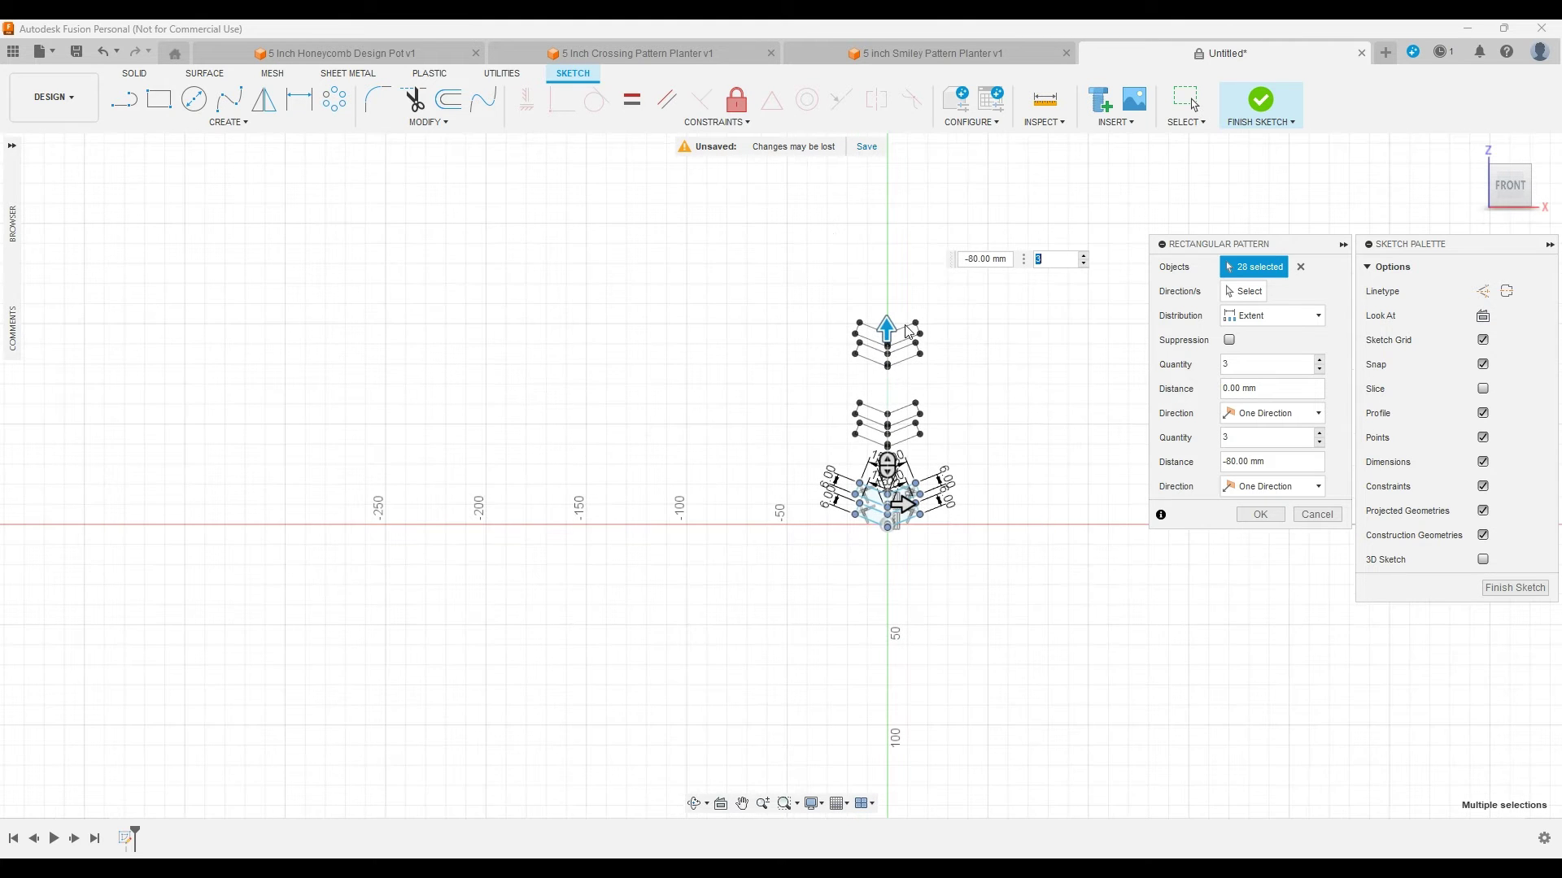
{"action": "left_click_drag", "start_coordinate": [890, 331], "coordinate": [902, 234]}
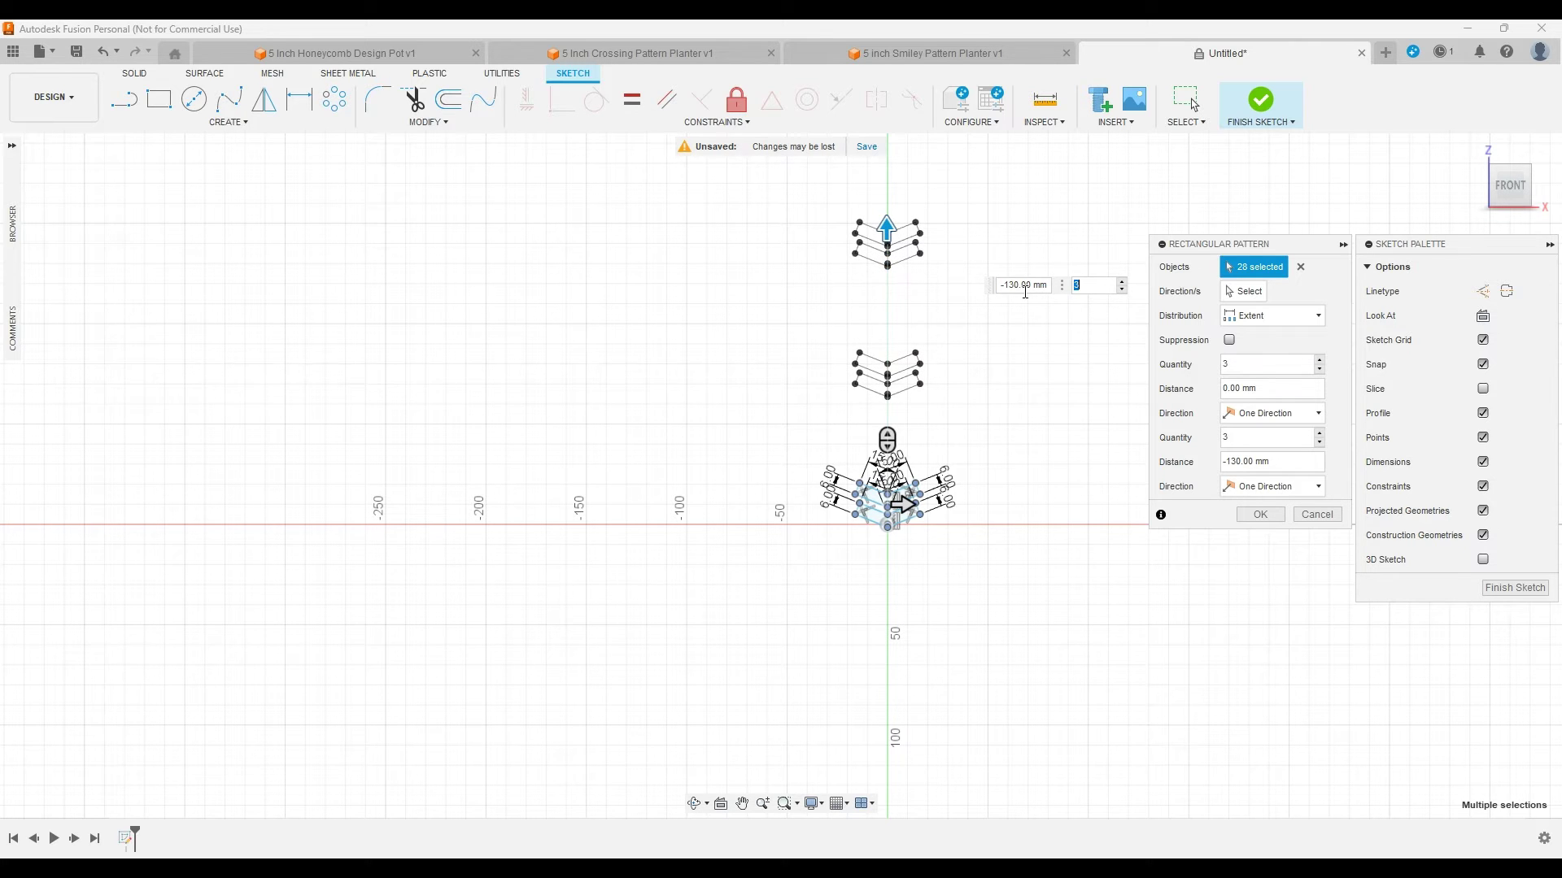
{"action": "double_click", "coordinate": [1025, 285]}
{"action": "type", "text": "127"}
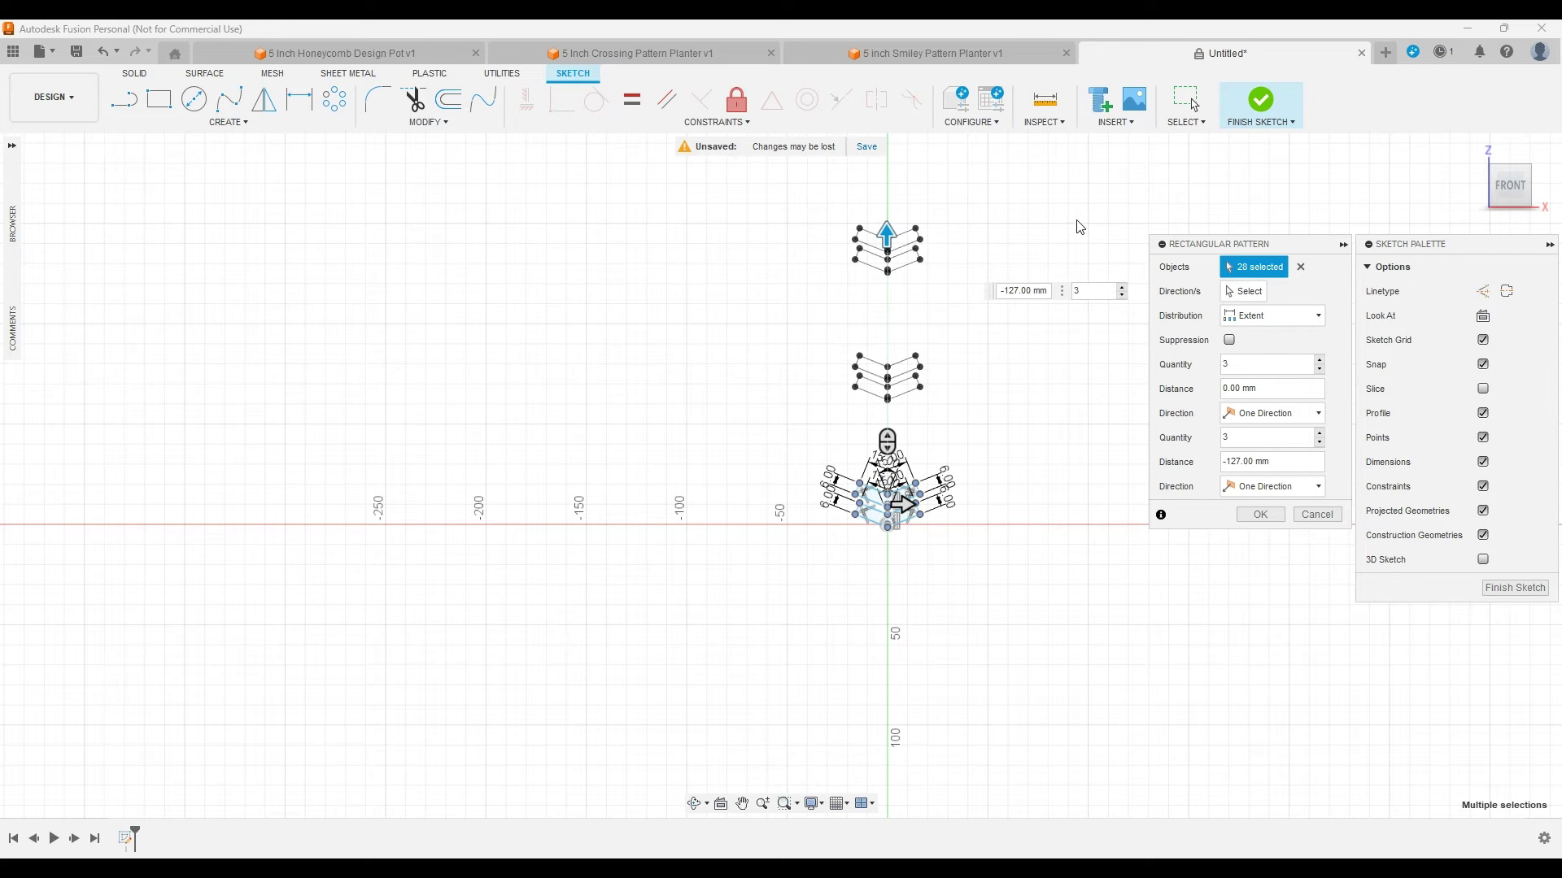
Step: Set the quantity in the pattern's vertical direction to 8 and inspect the spacing between the chevrons
{"action": "left_click", "coordinate": [1319, 433]}
{"action": "left_click", "coordinate": [1319, 434]}
{"action": "left_click", "coordinate": [1320, 435]}
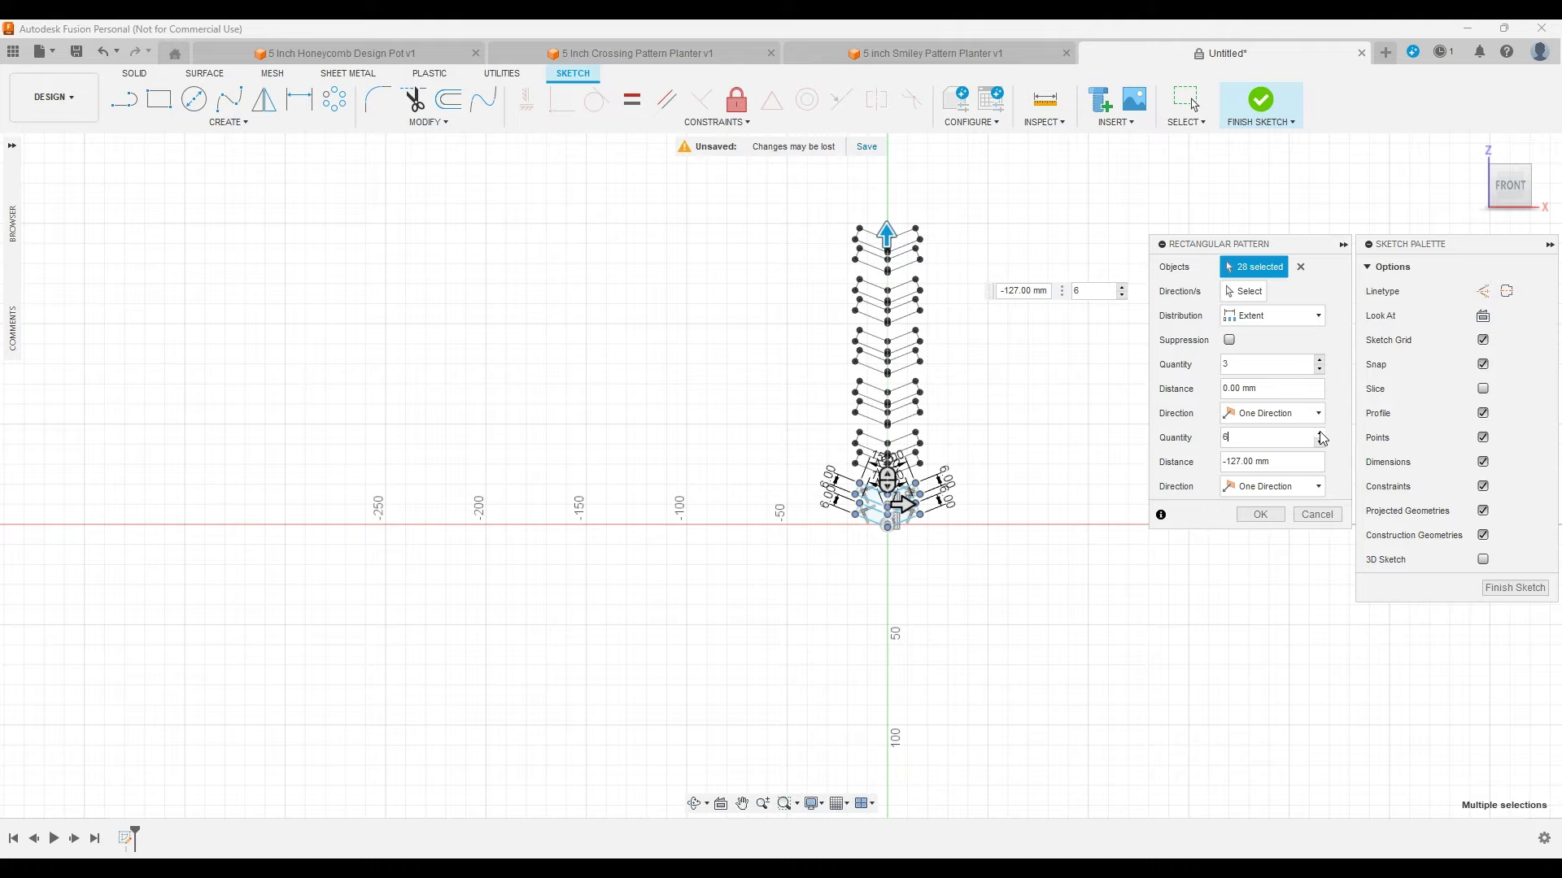
{"action": "left_click", "coordinate": [1320, 434]}
{"action": "left_click", "coordinate": [1319, 433]}
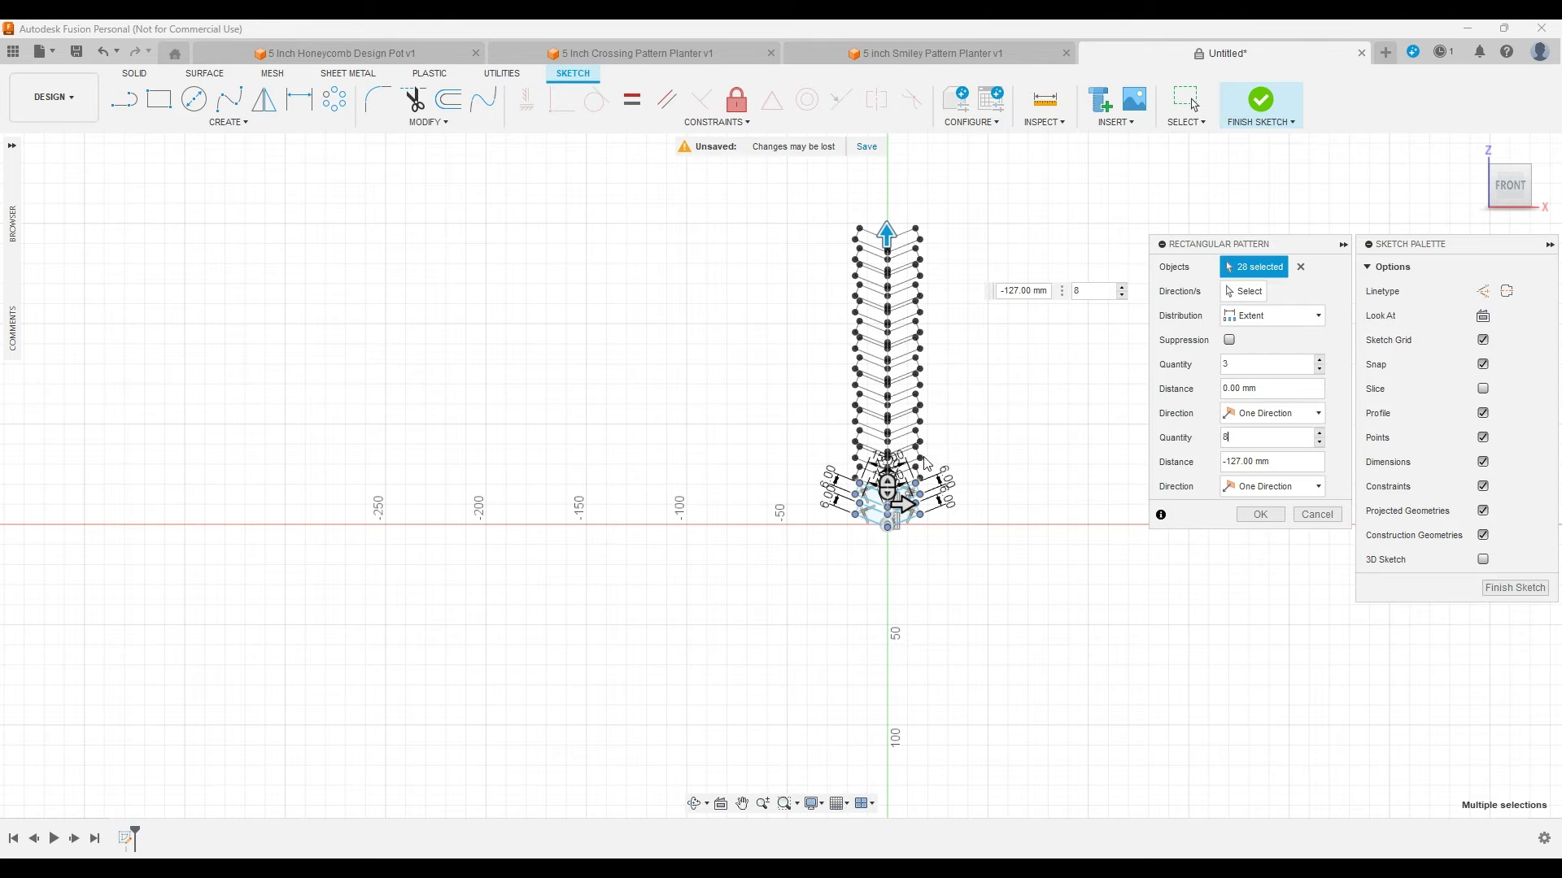
{"action": "scroll", "coordinate": [903, 349], "scroll_direction": "up", "scroll_amount": 3}
{"action": "scroll", "coordinate": [855, 329], "scroll_direction": "up", "scroll_amount": 2}
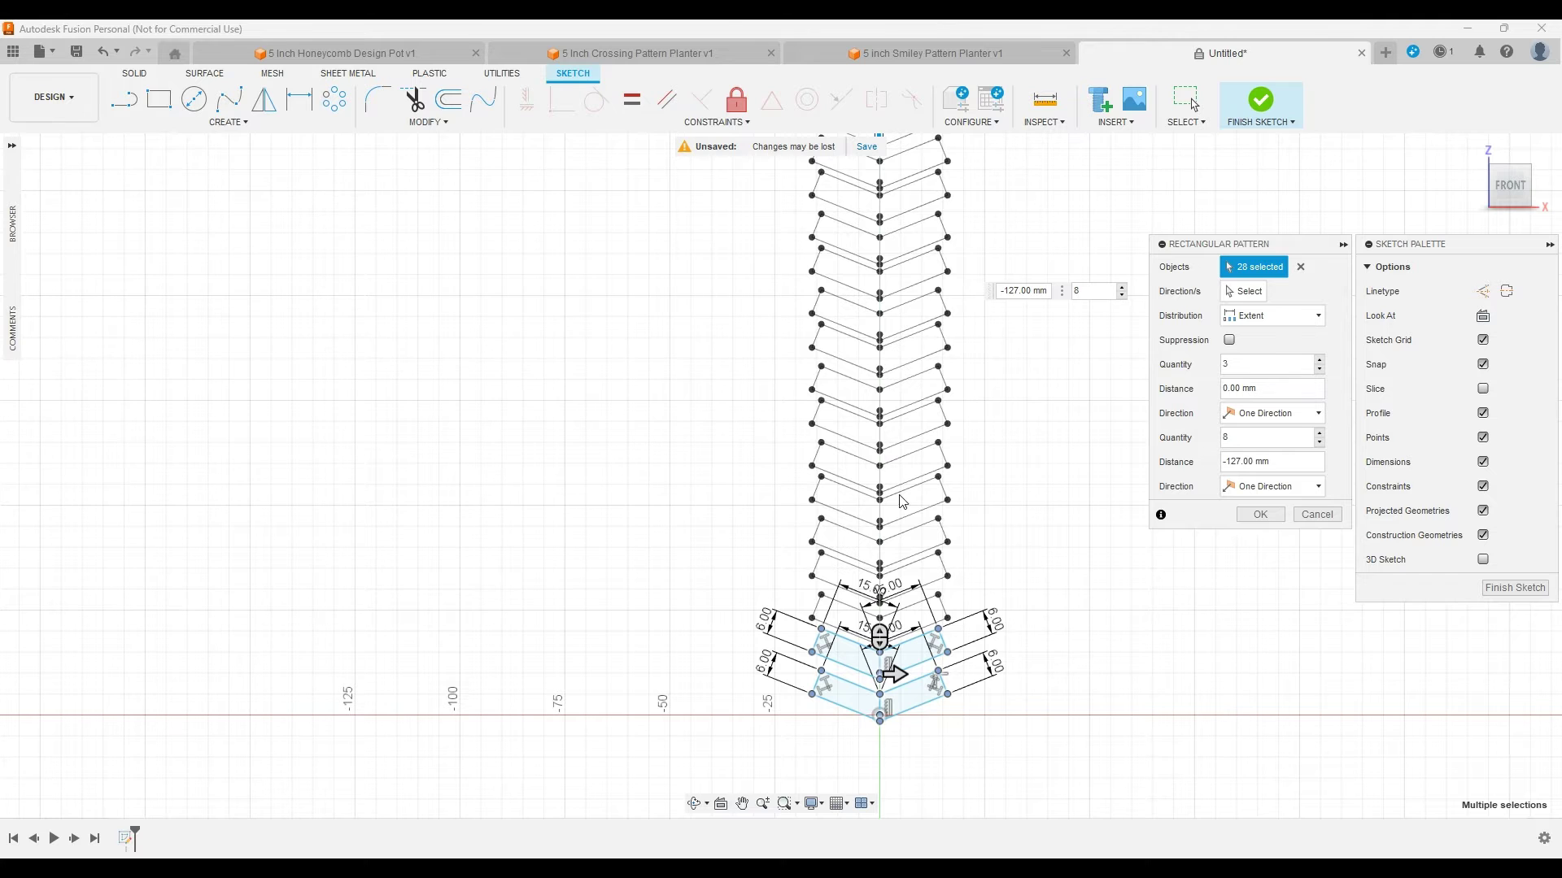
{"action": "scroll", "coordinate": [903, 519], "scroll_direction": "down", "scroll_amount": 3}
{"action": "scroll", "coordinate": [920, 220], "scroll_direction": "up", "scroll_amount": 4}
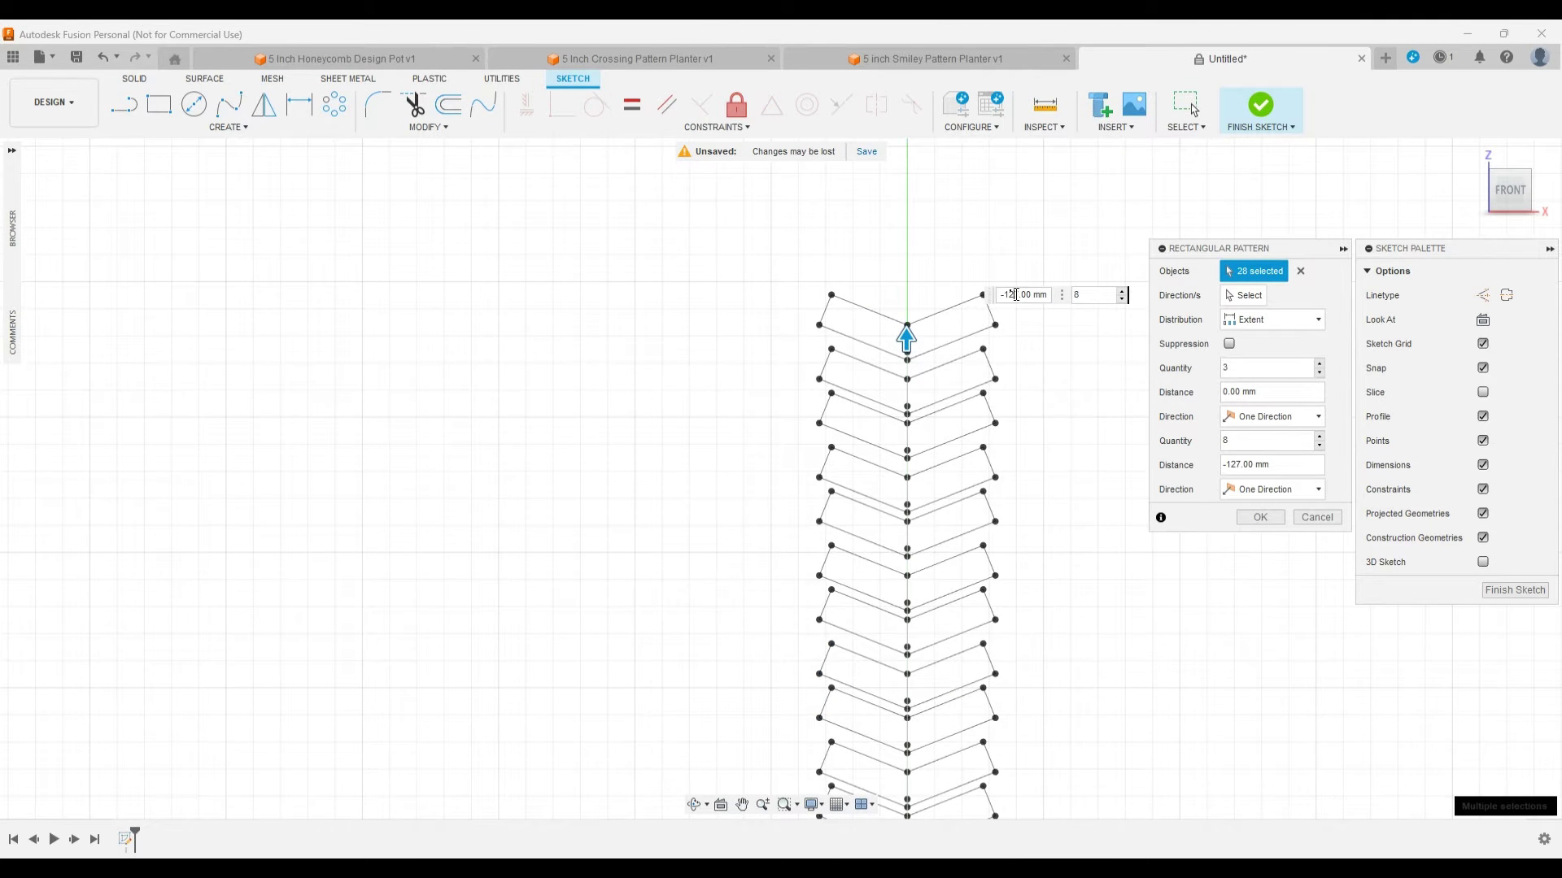
Step: Even out the chevron spacing by setting the vertical pattern distance to -139 mm, and complete the rectangular pattern
{"action": "key", "text": "BackSpace"}
{"action": "key", "text": "BackSpace"}
{"action": "type", "text": "30"}
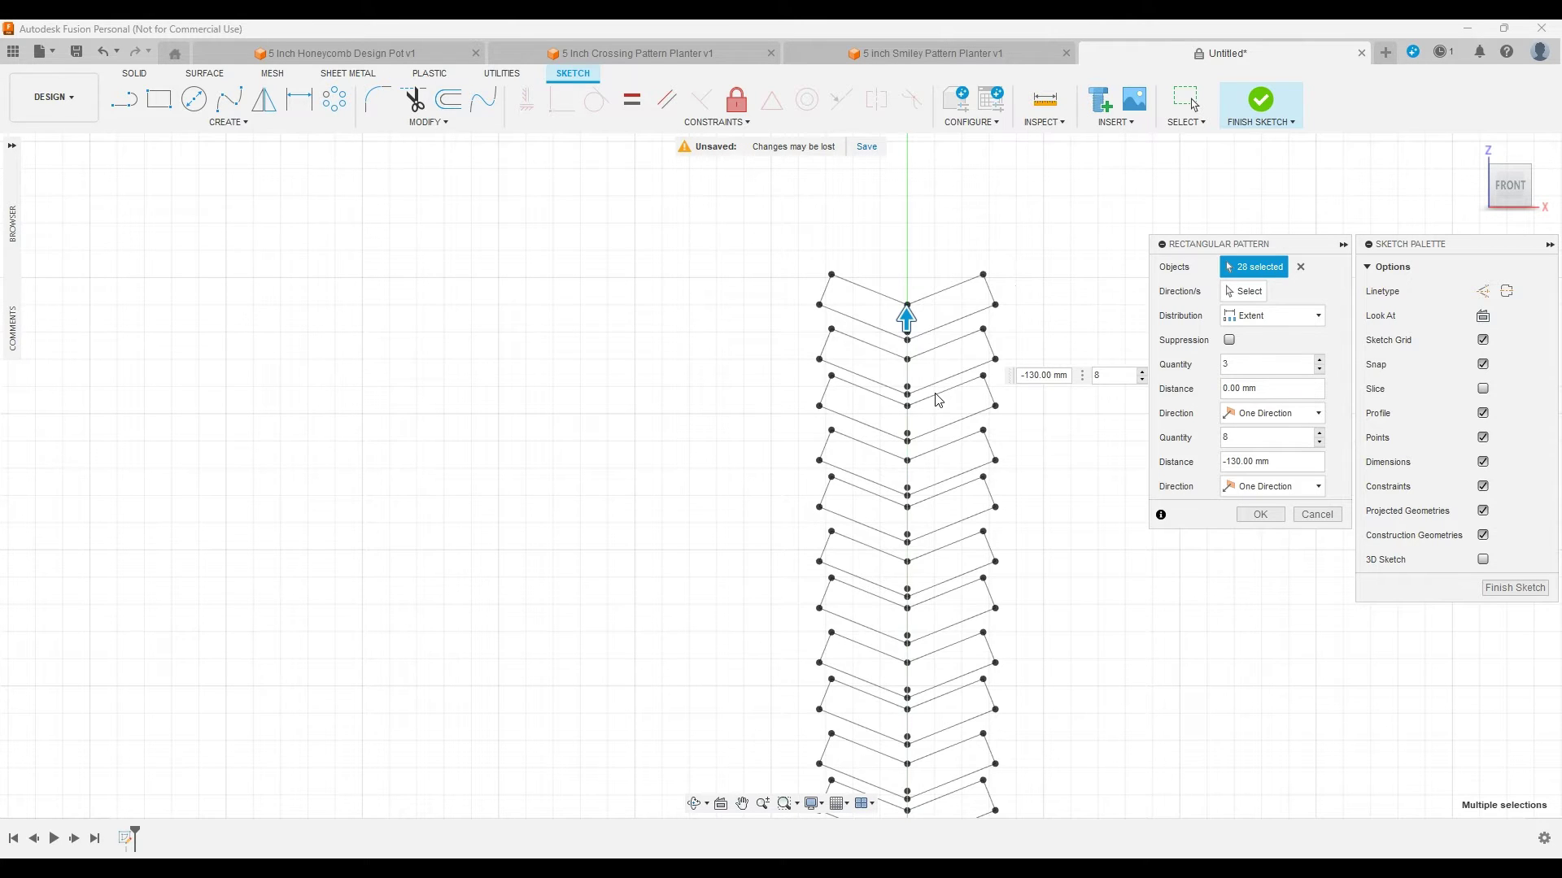
{"action": "key", "text": "BackSpace"}
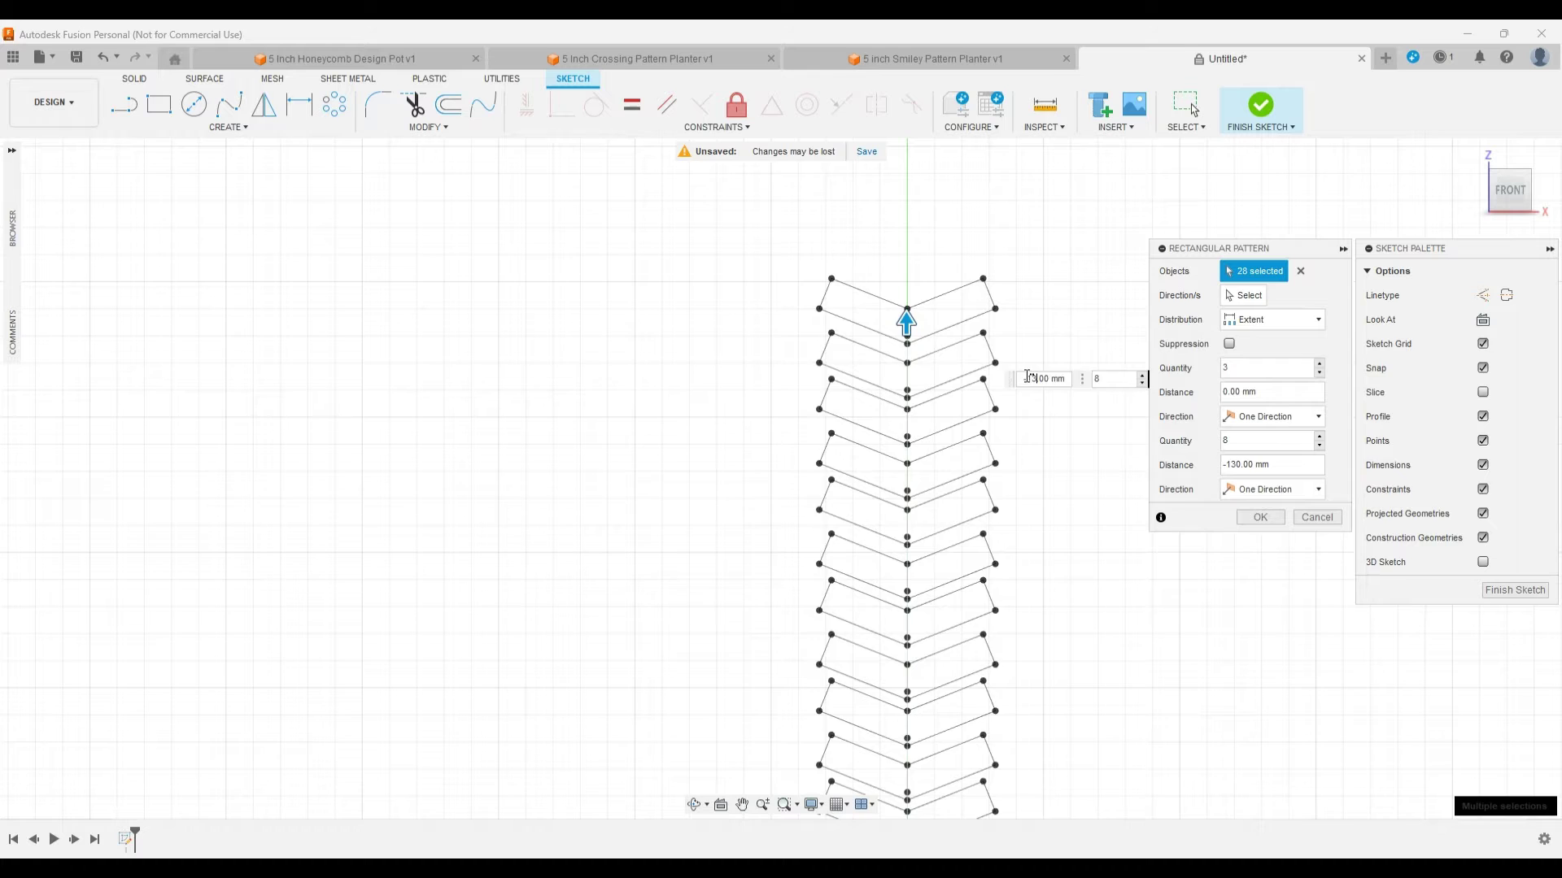
{"action": "type", "text": "5"}
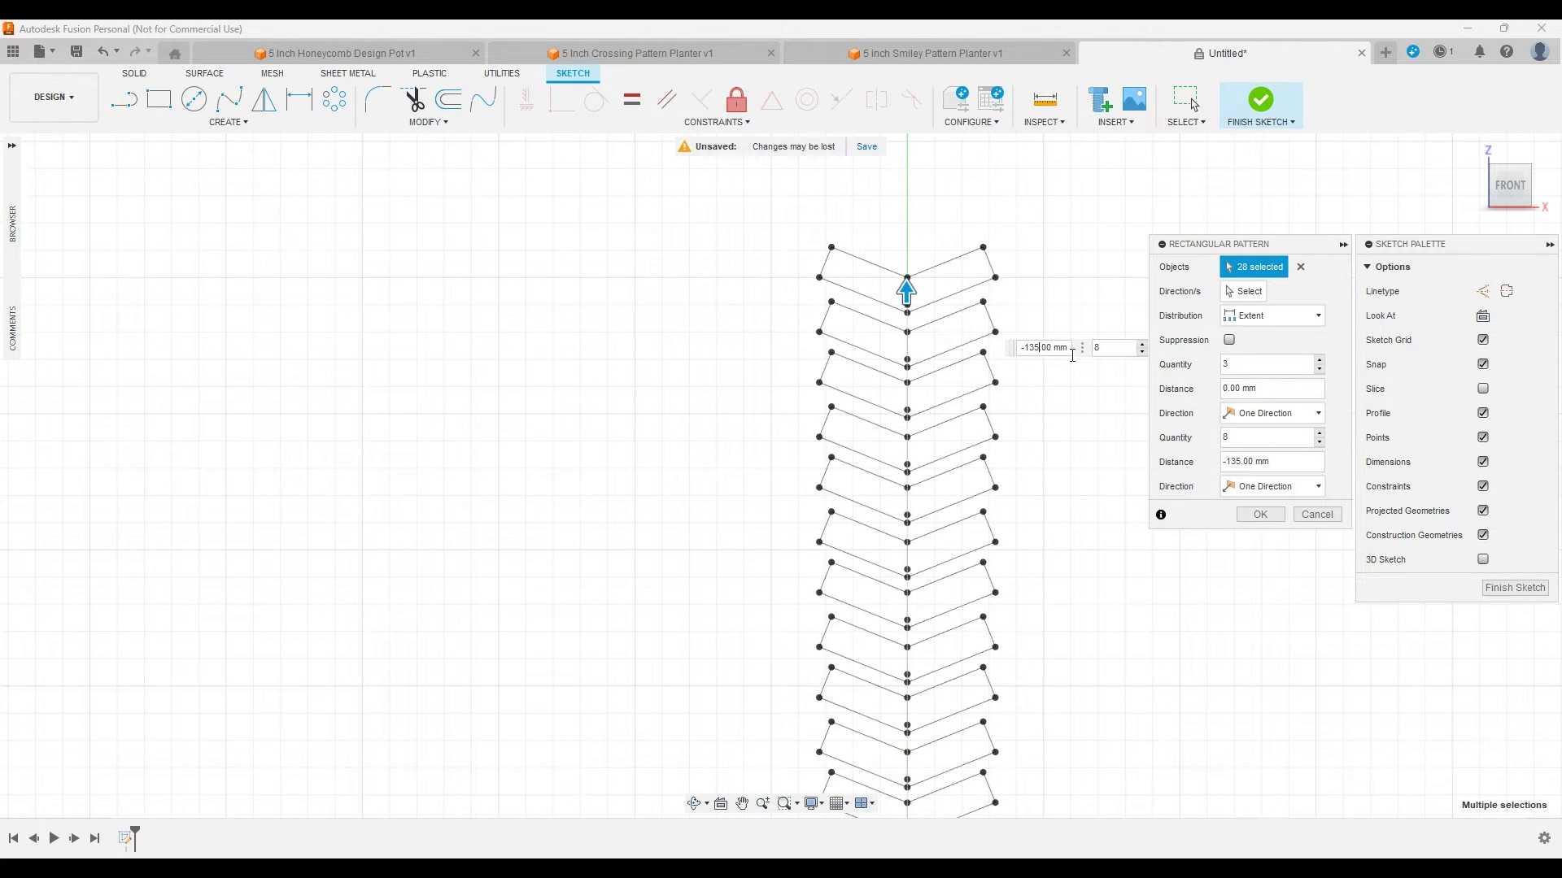
{"action": "key", "text": "BackSpace"}
{"action": "type", "text": "8"}
{"action": "key", "text": "Return"}
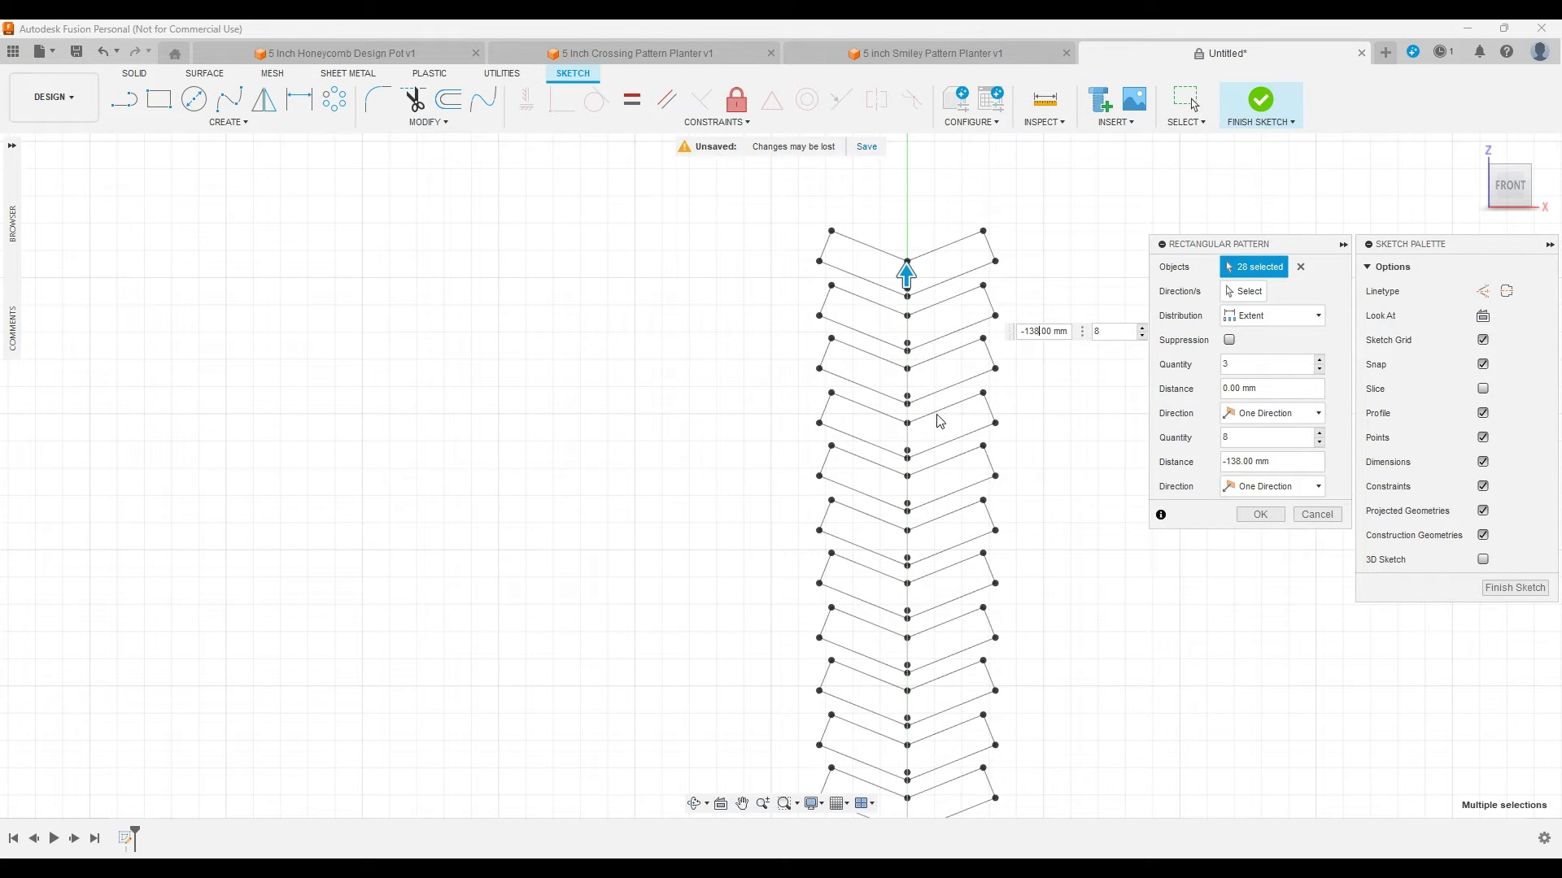
{"action": "key", "text": "BackSpace"}
{"action": "type", "text": "9"}
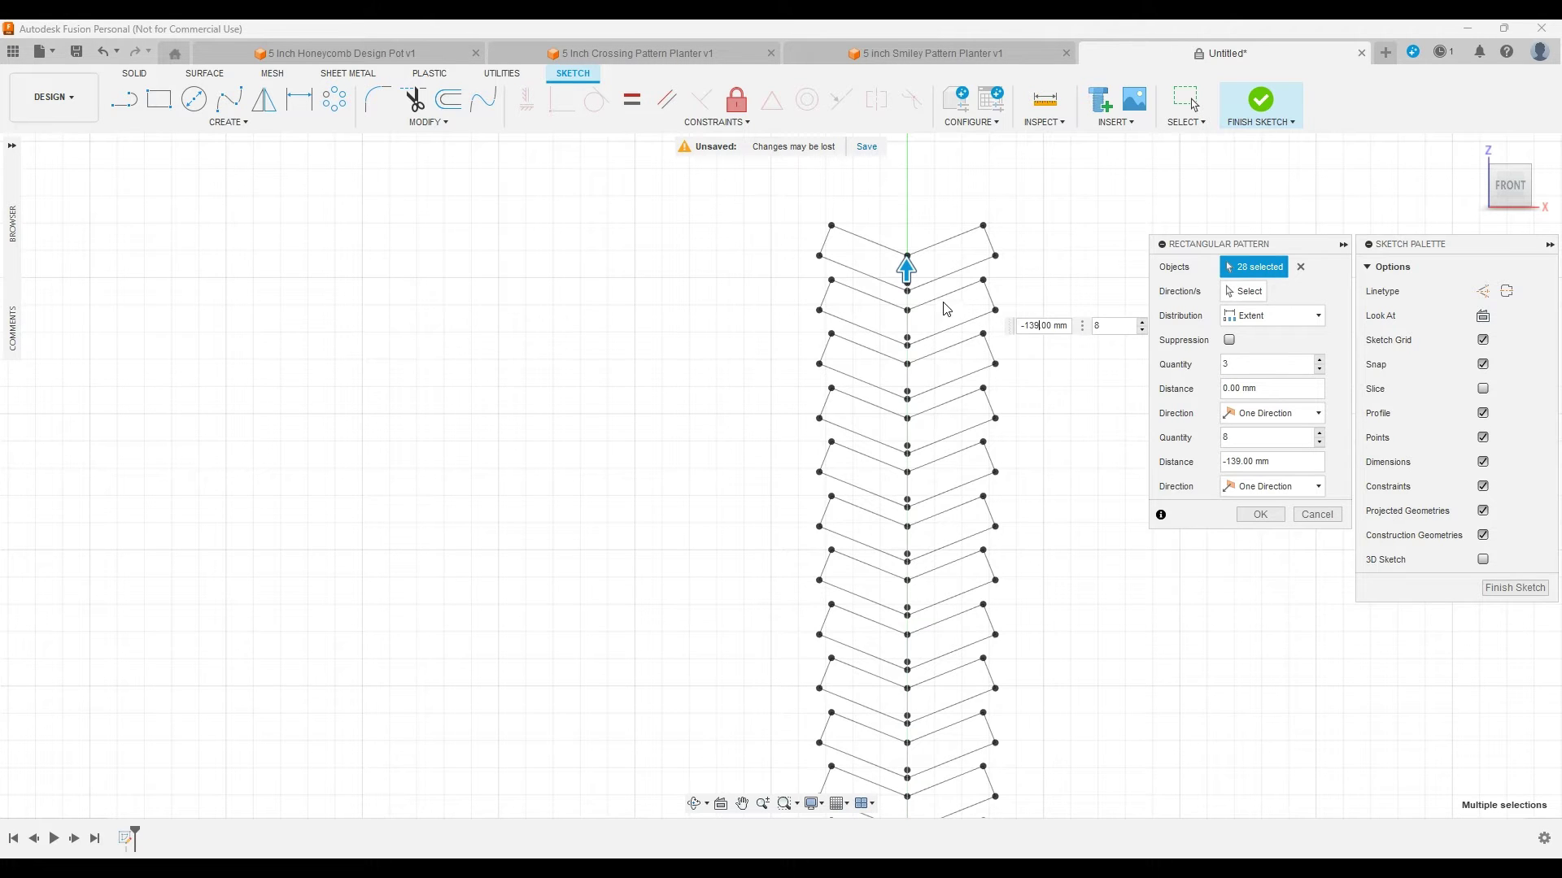
{"action": "scroll", "coordinate": [980, 476], "scroll_direction": "down", "scroll_amount": 5}
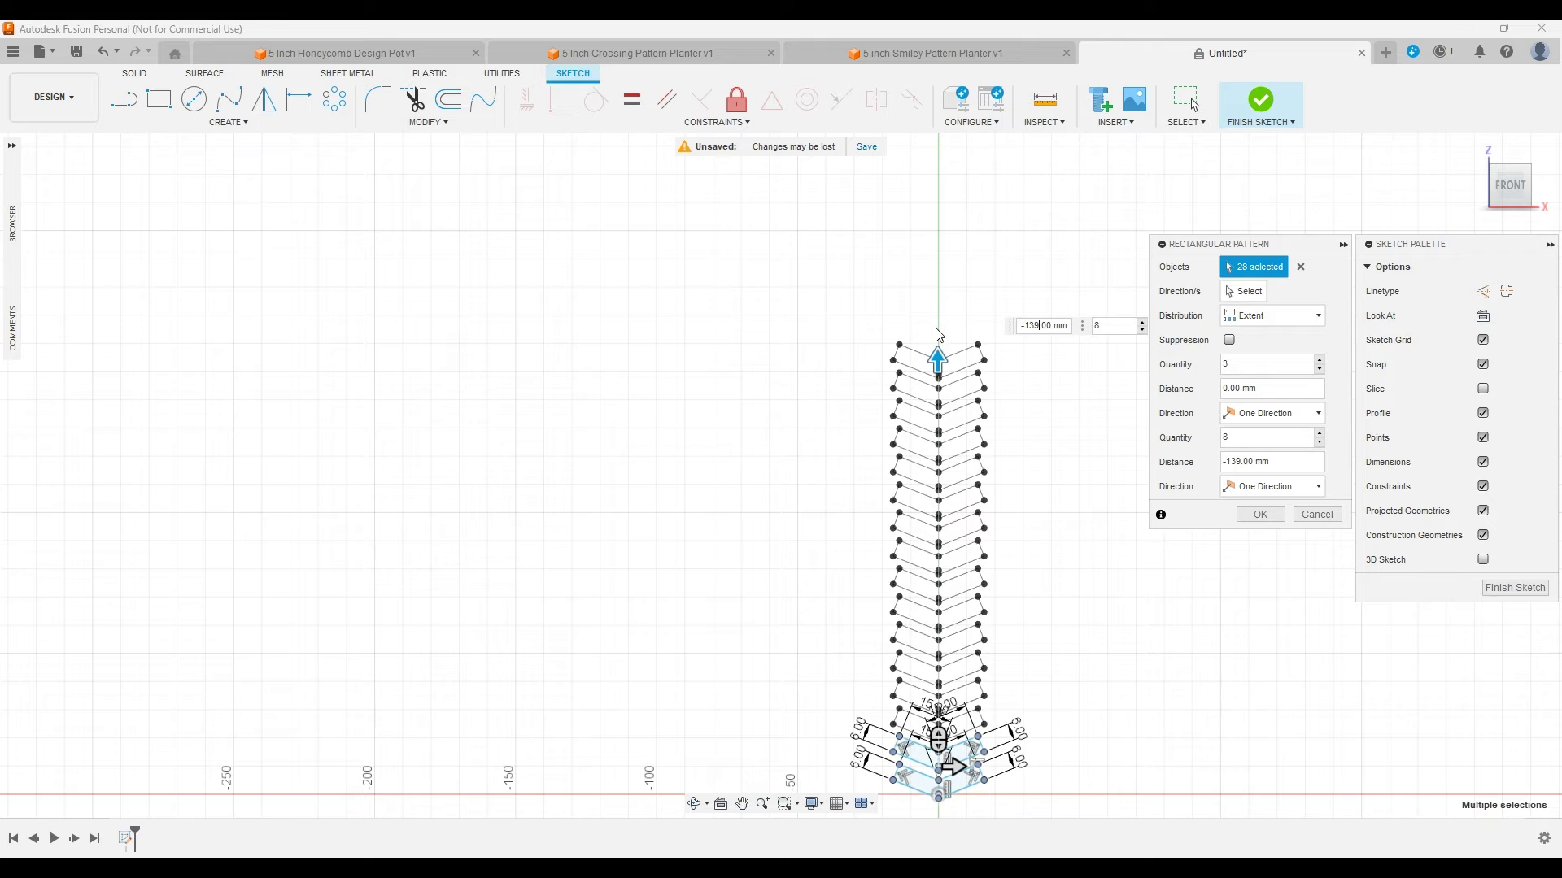
{"action": "key", "text": "ctrl+a"}
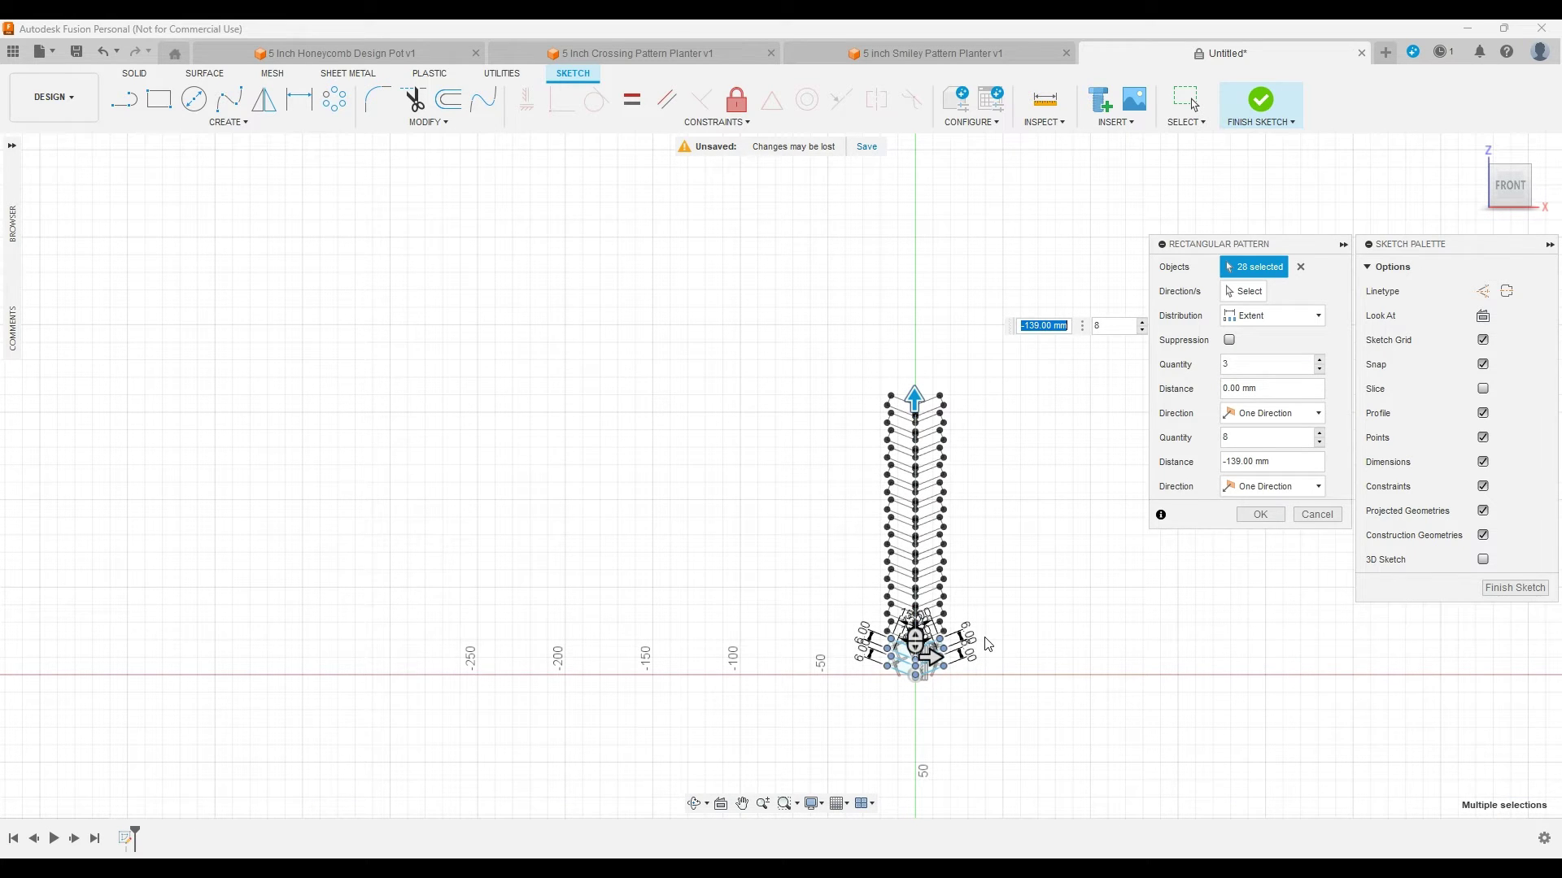
{"action": "left_click", "coordinate": [1260, 514]}
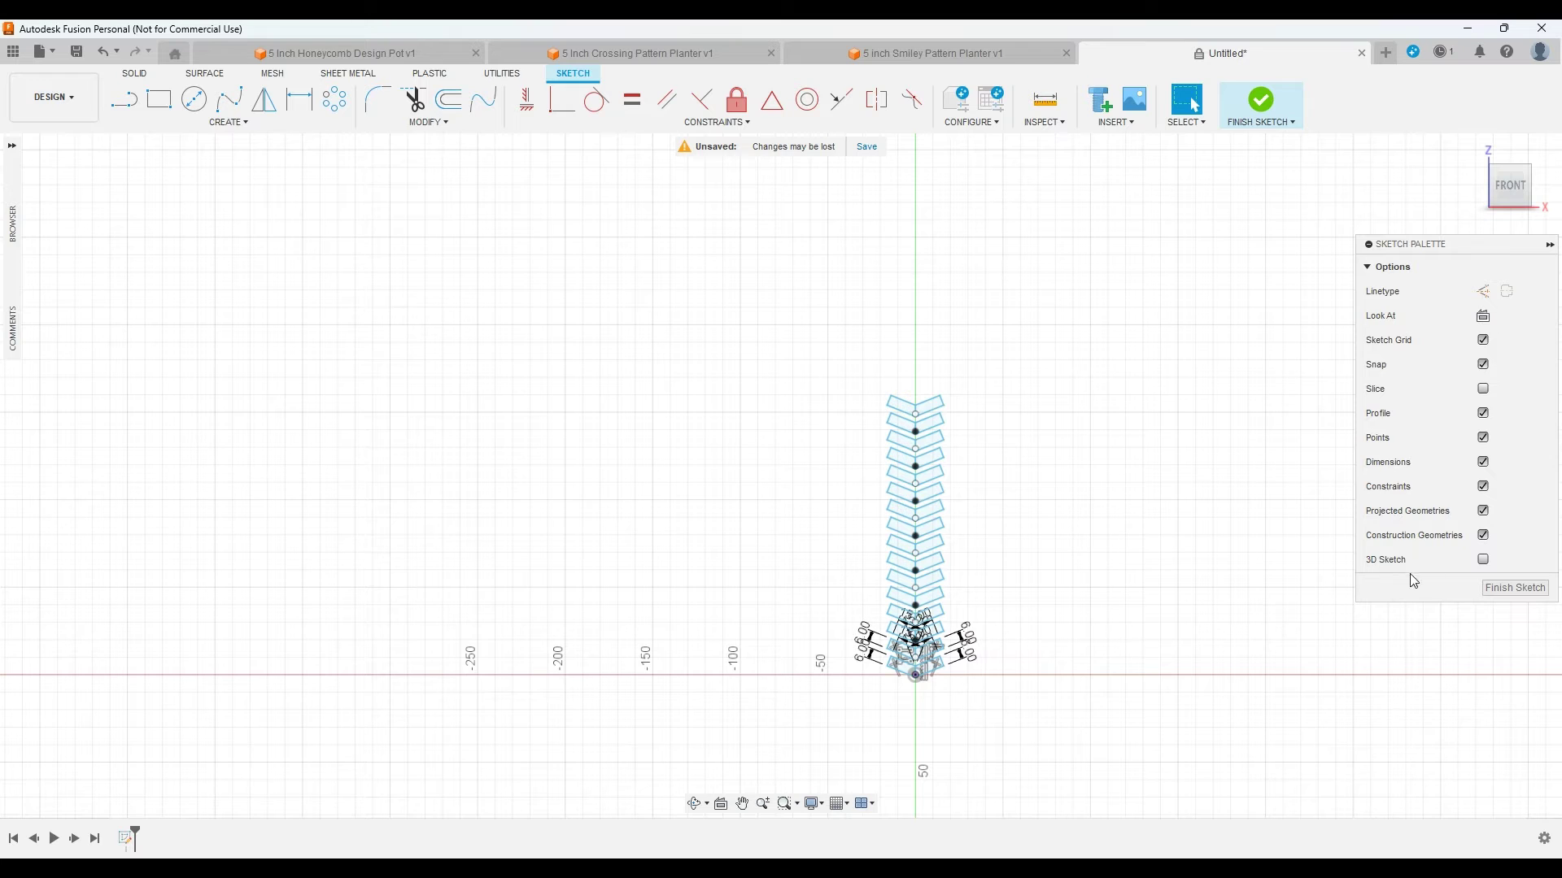
Step: Finish the sketch and extrude all the chevron profiles 30 mm to one side as new bodies
{"action": "left_click", "coordinate": [1309, 119]}
{"action": "left_click_drag", "start_coordinate": [858, 370], "coordinate": [1054, 810]}
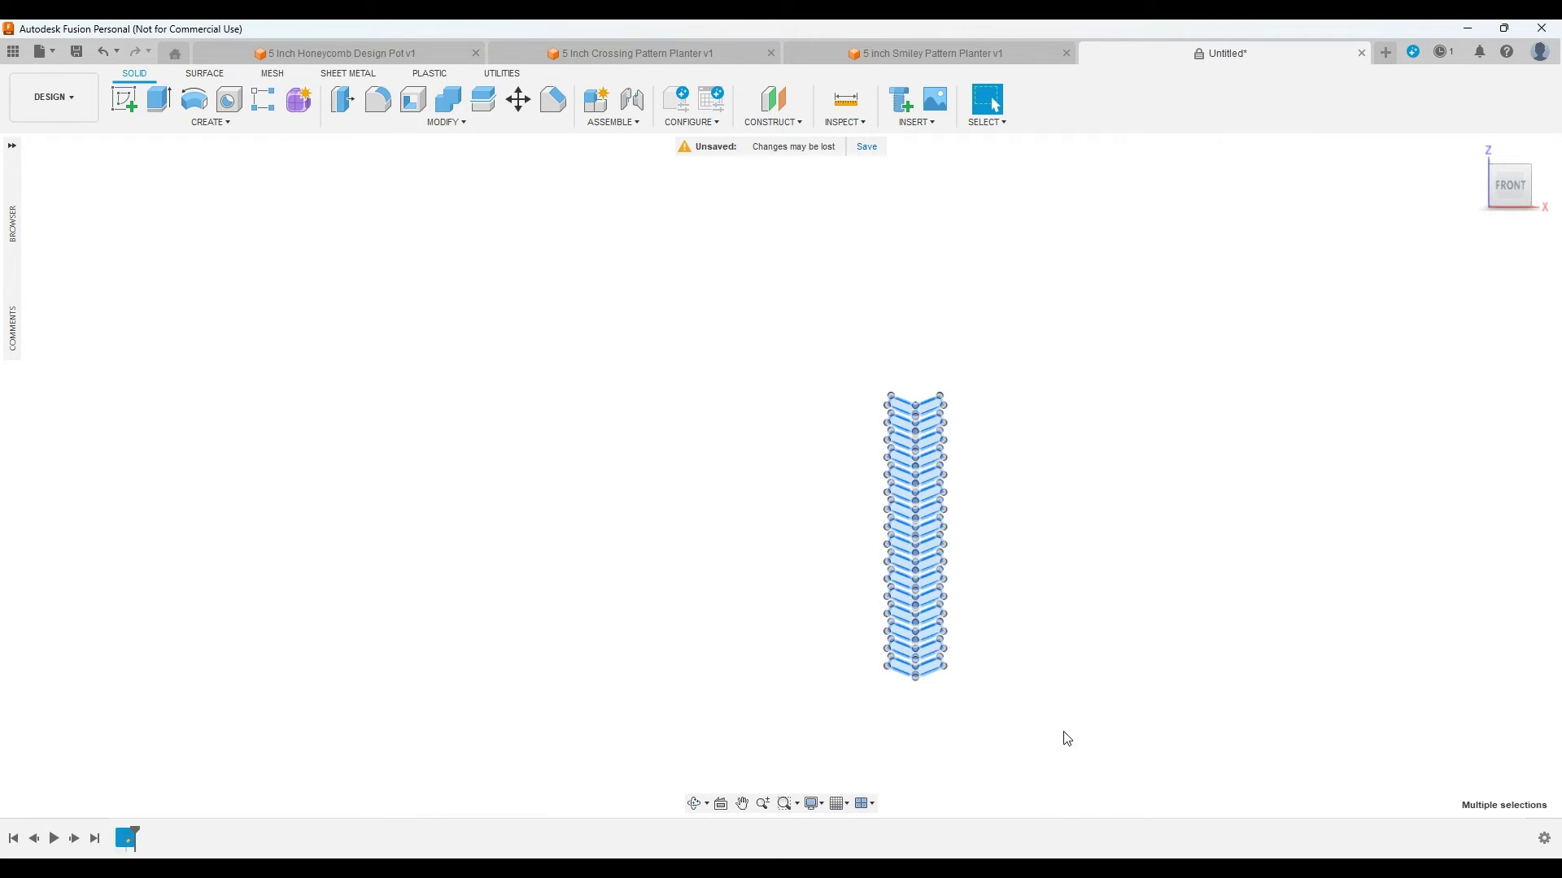
{"action": "left_click", "coordinate": [162, 100]}
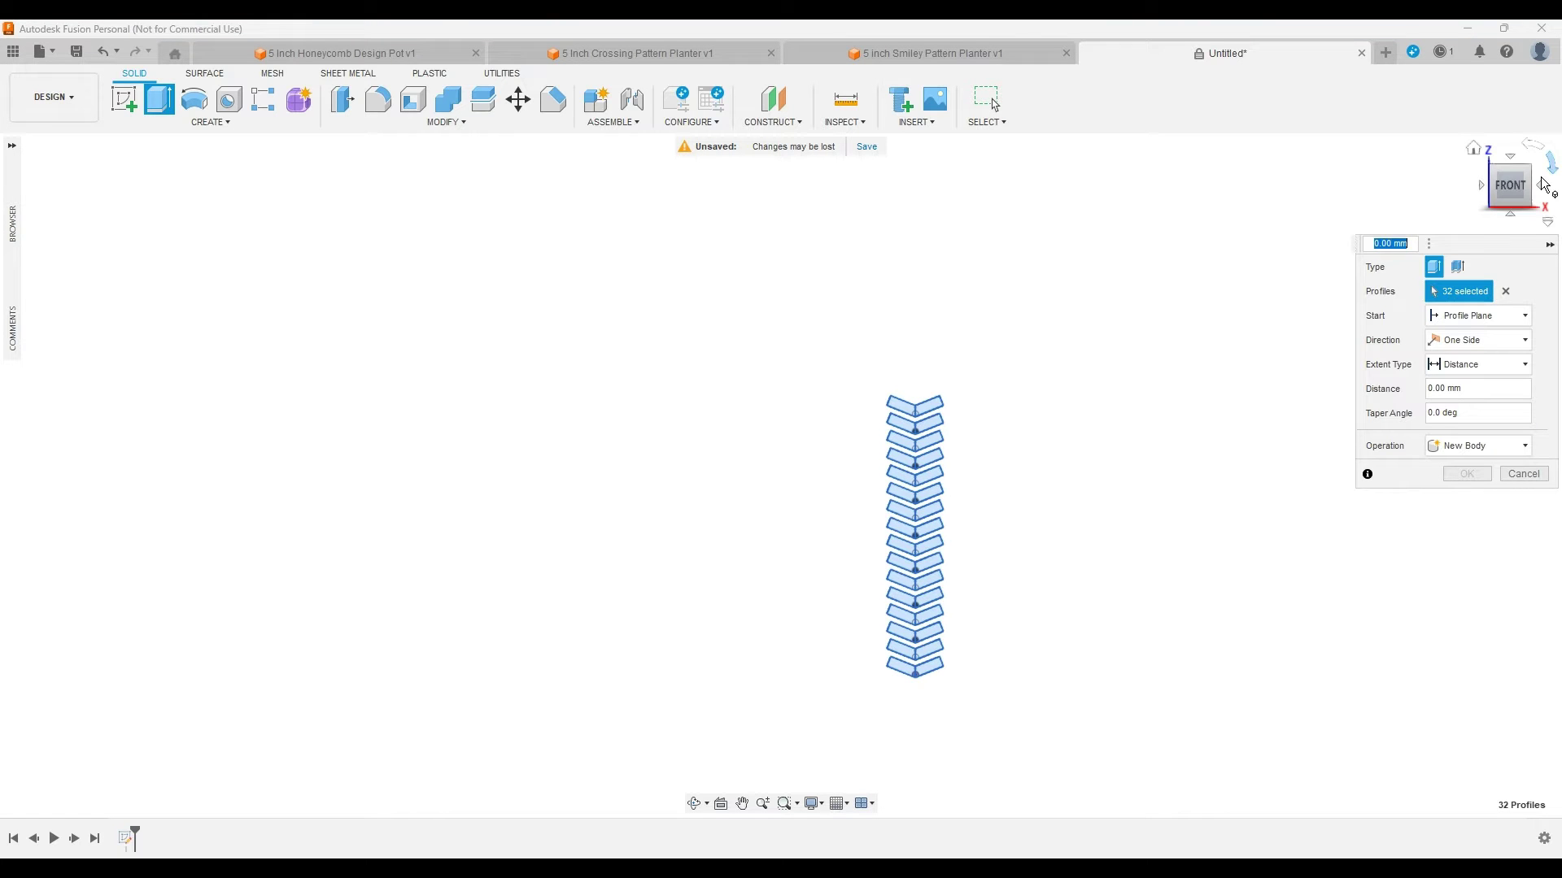
{"action": "left_click", "coordinate": [1542, 184]}
{"action": "left_click_drag", "start_coordinate": [803, 255], "coordinate": [925, 242]}
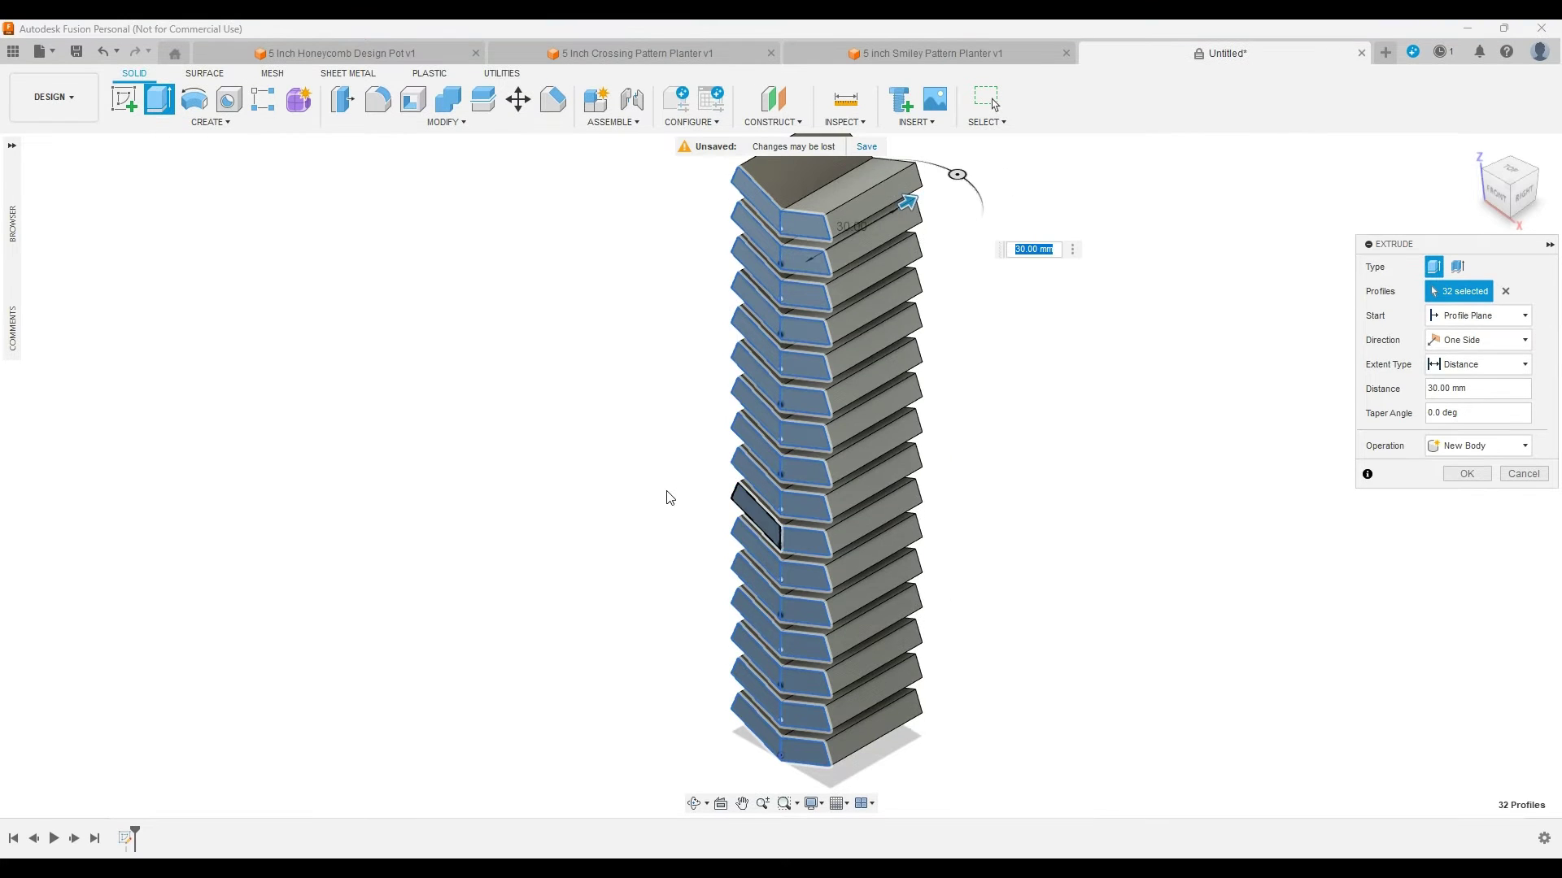
{"action": "scroll", "coordinate": [668, 498], "scroll_direction": "down", "scroll_amount": 3}
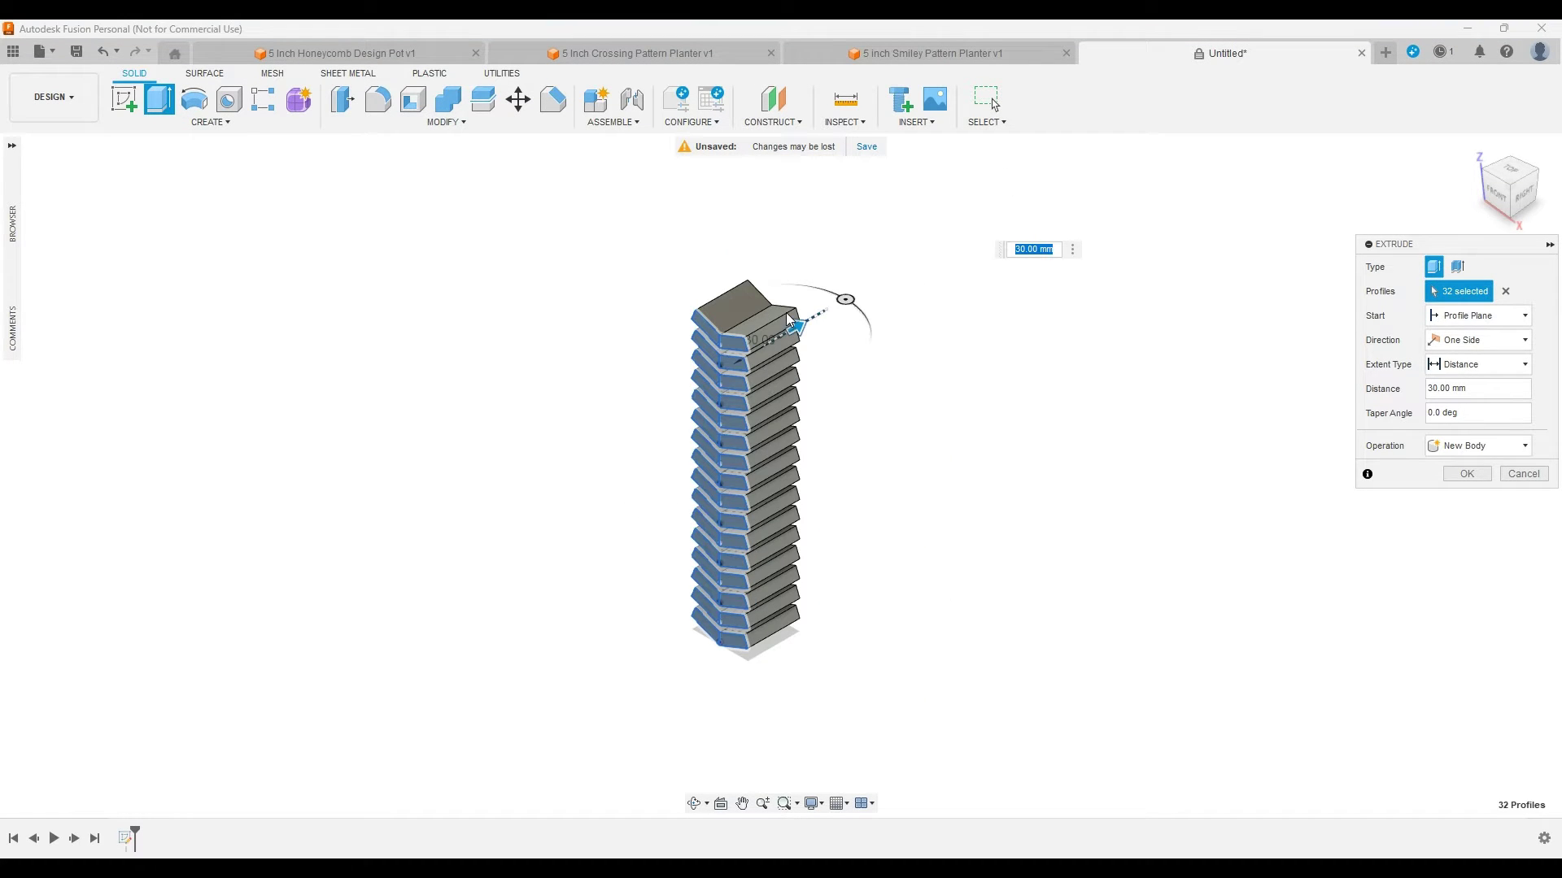
{"action": "left_click", "coordinate": [1472, 478]}
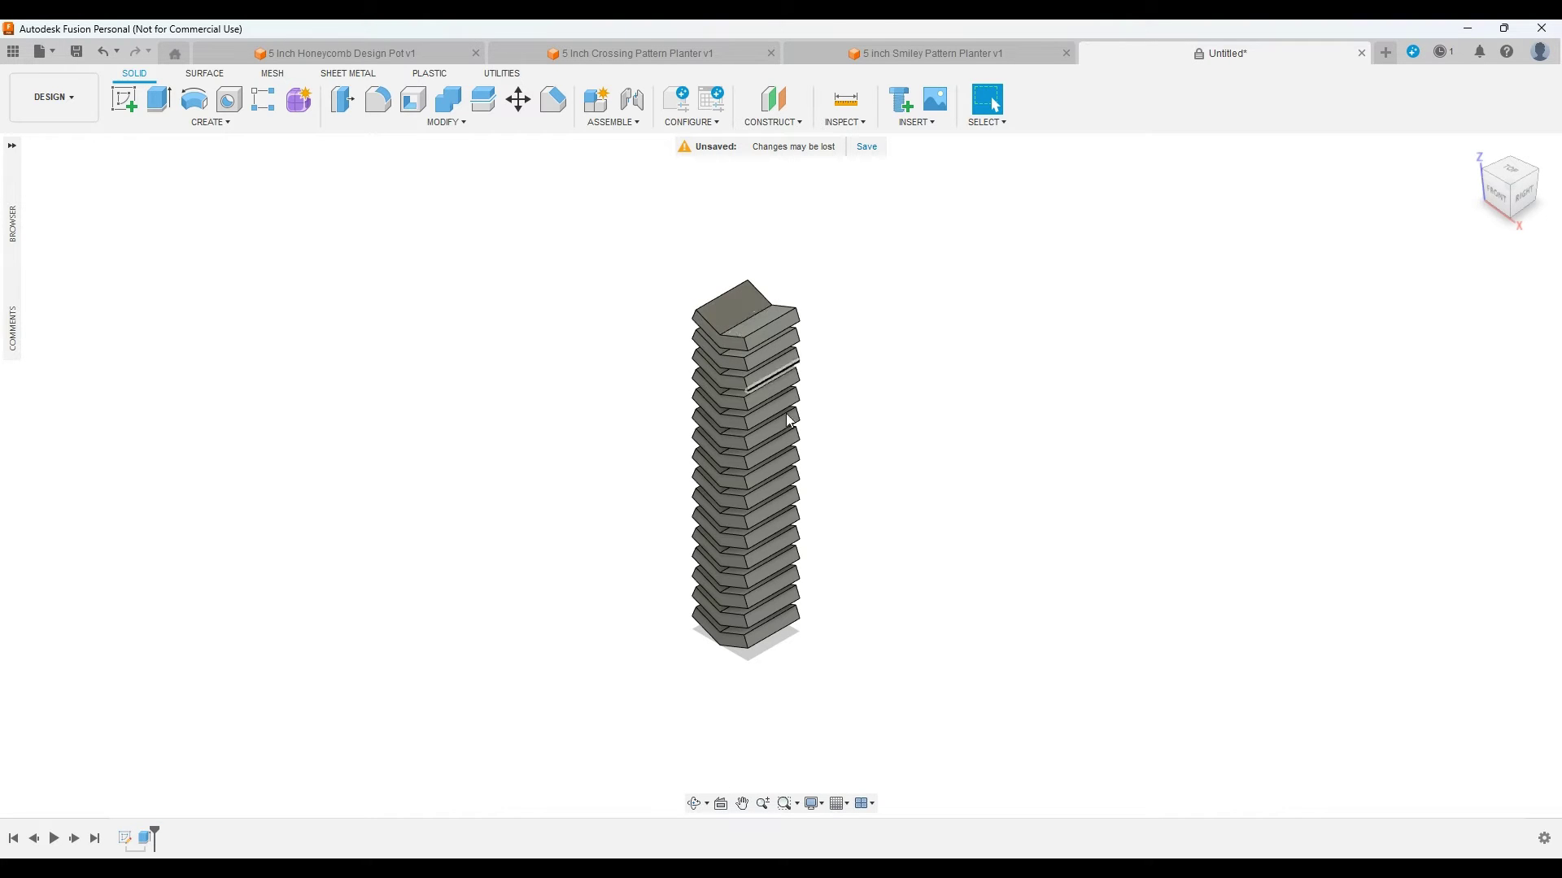
Step: Start a new sketch on the horizontal plane at the origin, seen from the top
{"action": "left_click", "coordinate": [1506, 166]}
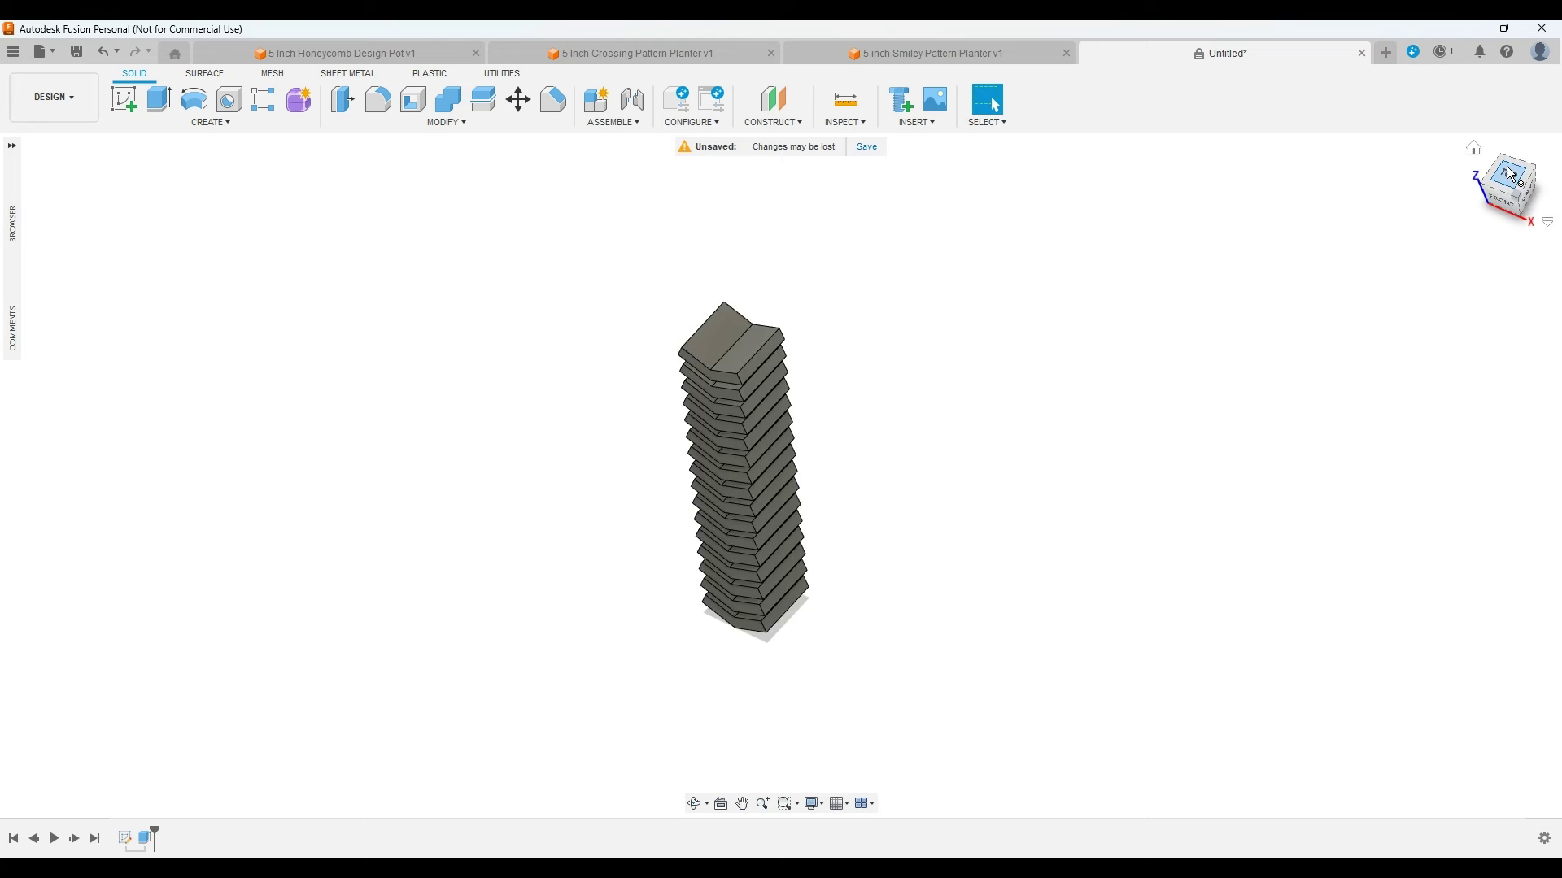
{"action": "left_click", "coordinate": [115, 110]}
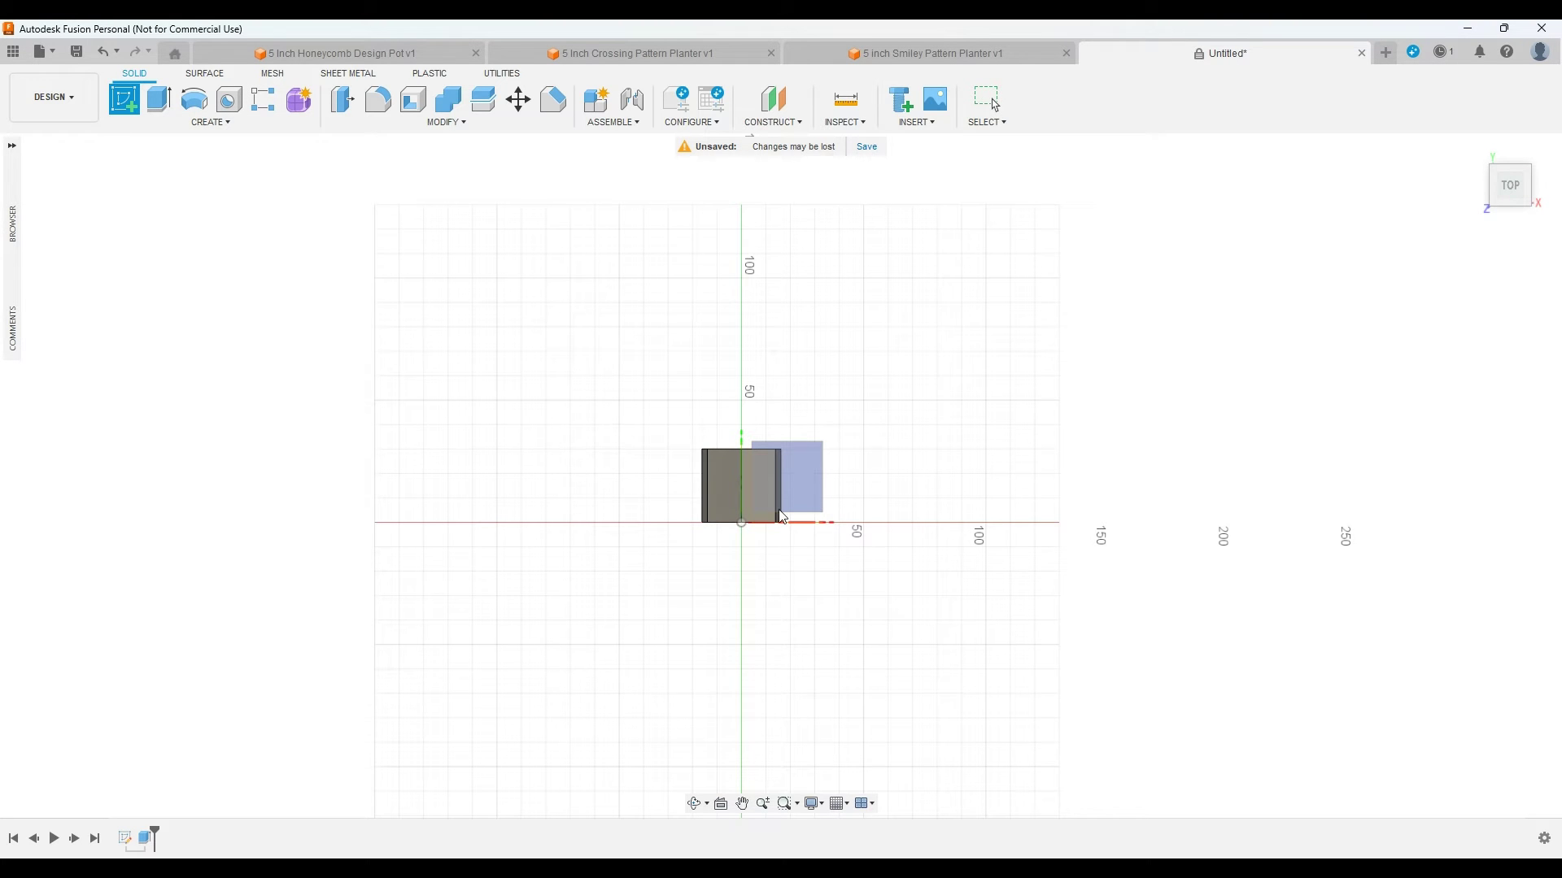
{"action": "left_click", "coordinate": [214, 122]}
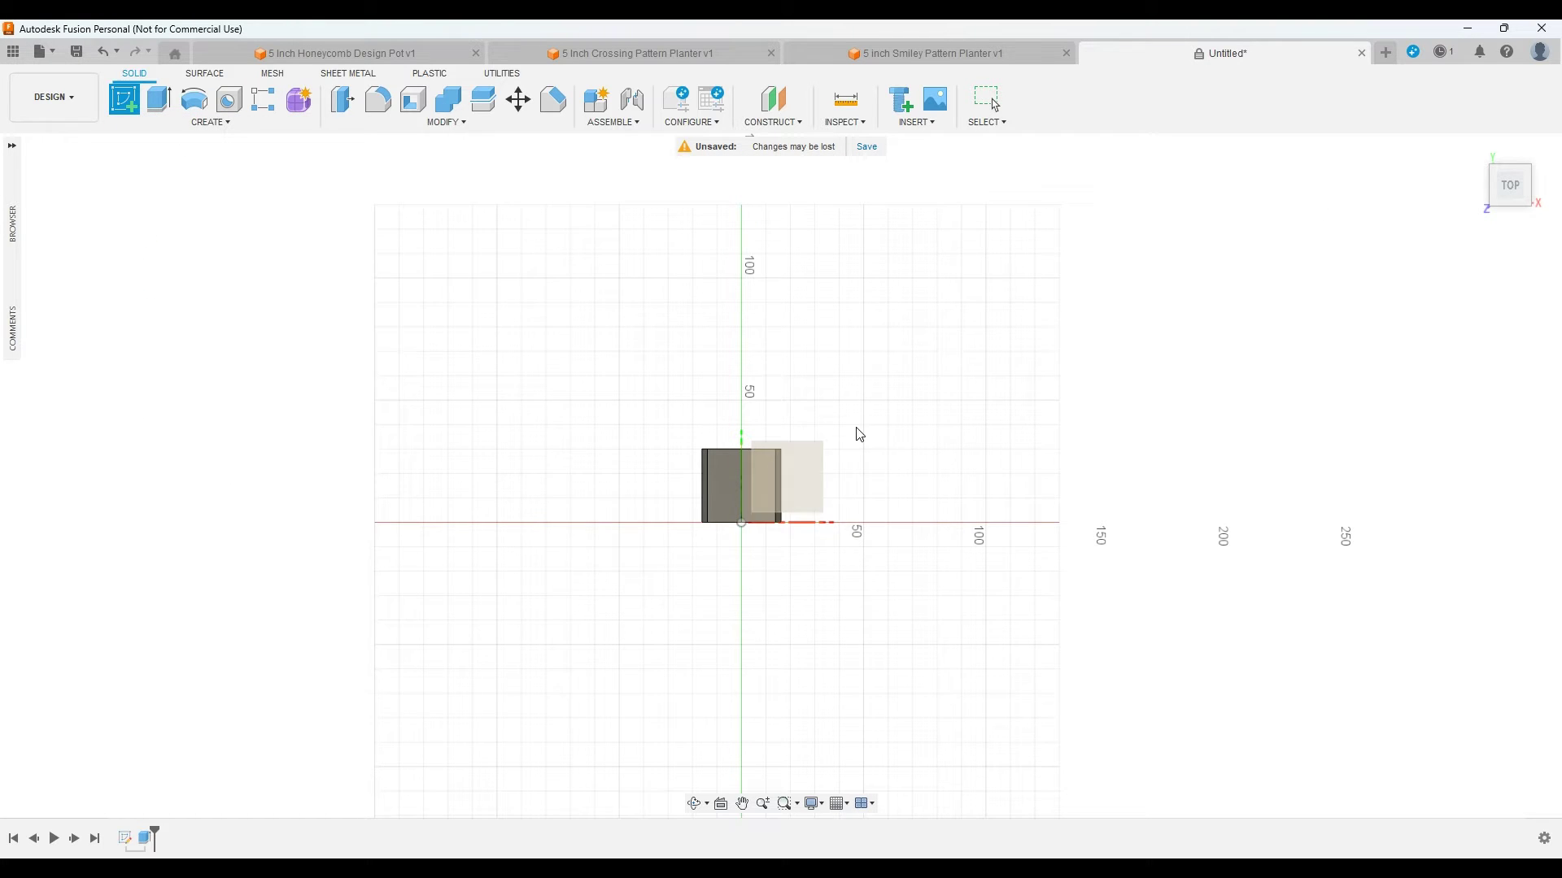
{"action": "left_click", "coordinate": [794, 462]}
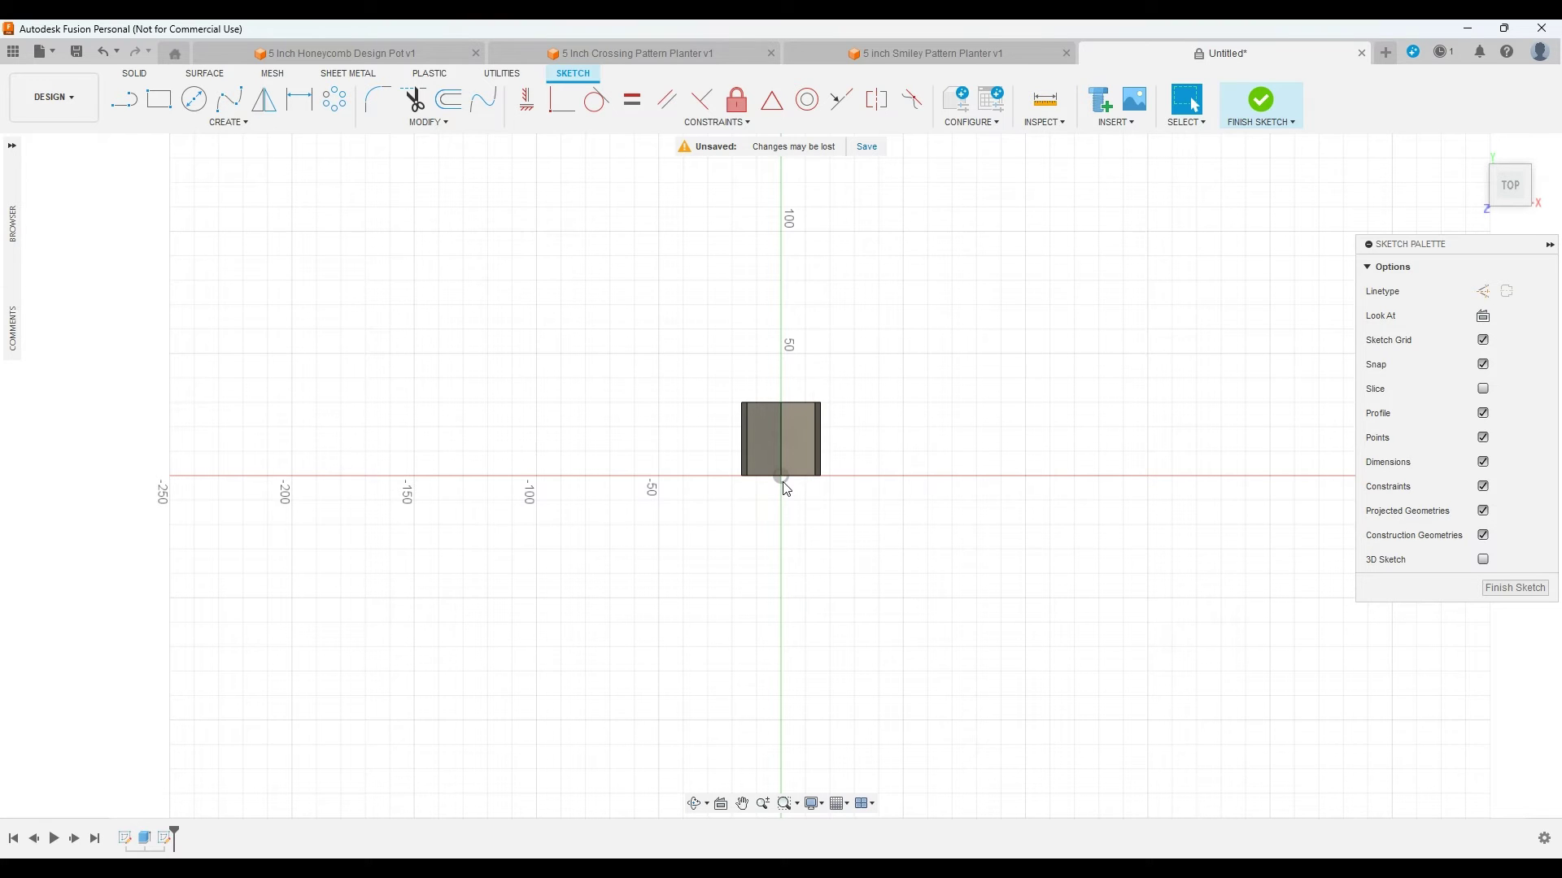
Step: Draw a 125 mm two-point circle along the vertical sketch axis, starting on the chevron stack's centre line within its 30 mm depth
{"action": "left_click", "coordinate": [174, 122]}
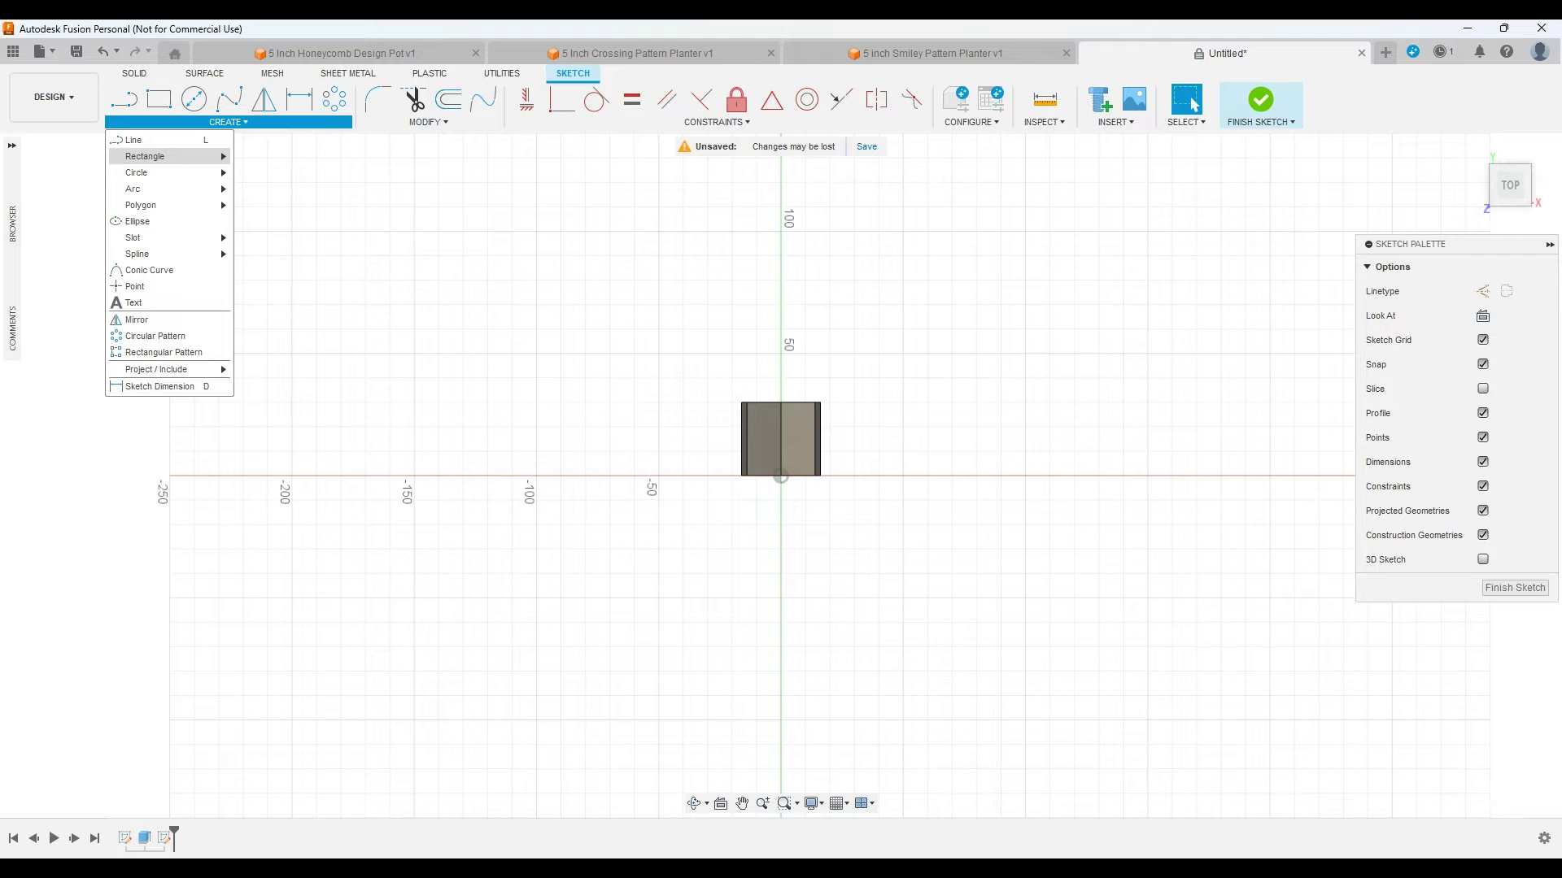
{"action": "mouse_move", "coordinate": [163, 172]}
{"action": "left_click", "coordinate": [280, 183]}
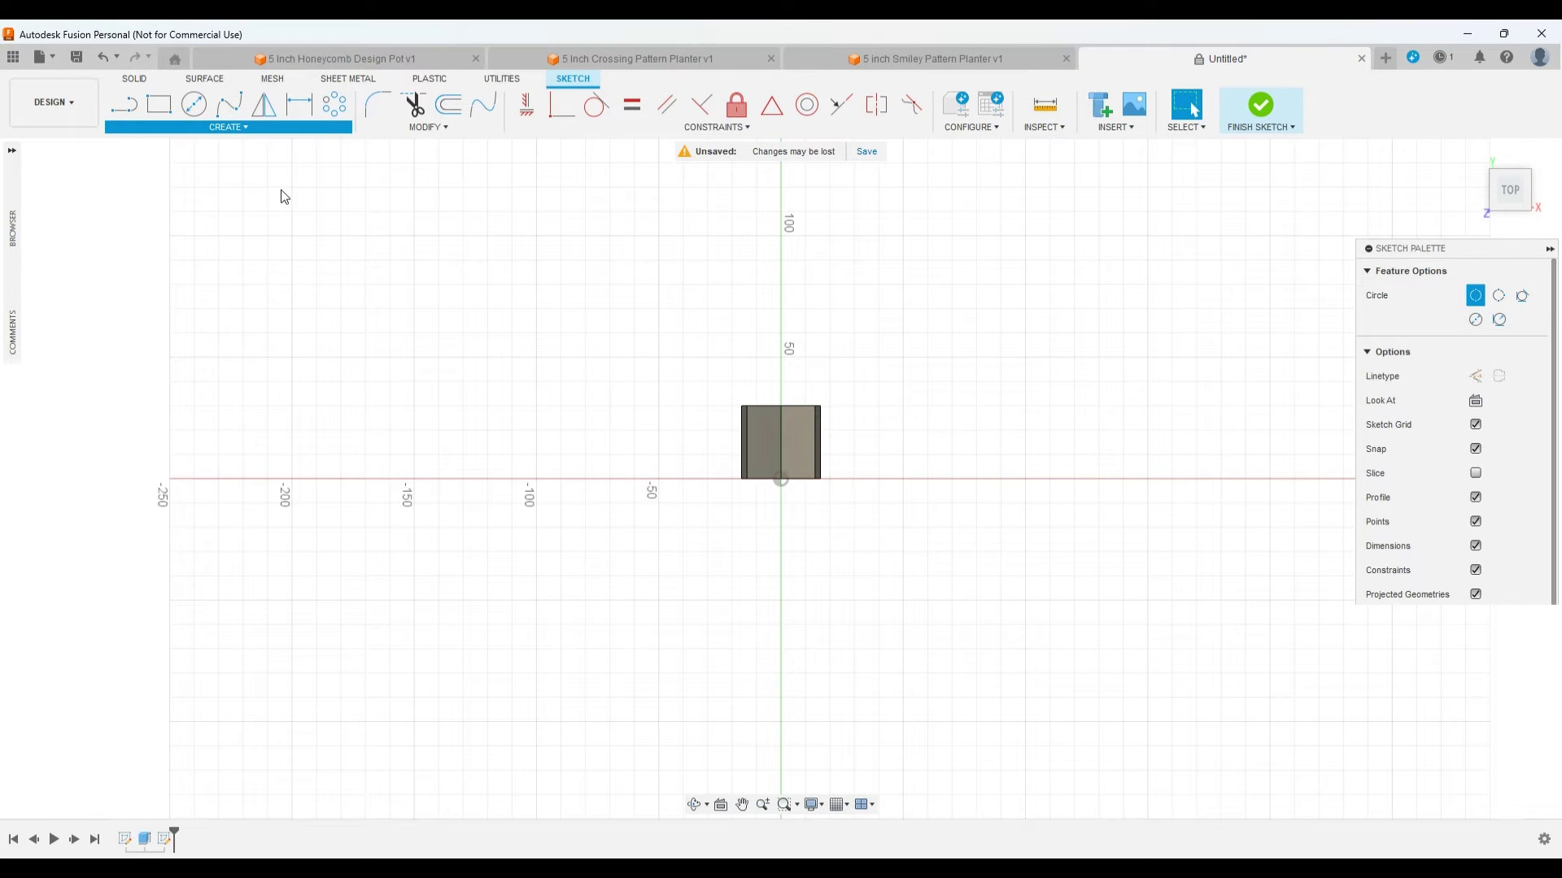
{"action": "scroll", "coordinate": [785, 435], "scroll_direction": "up", "scroll_amount": 4}
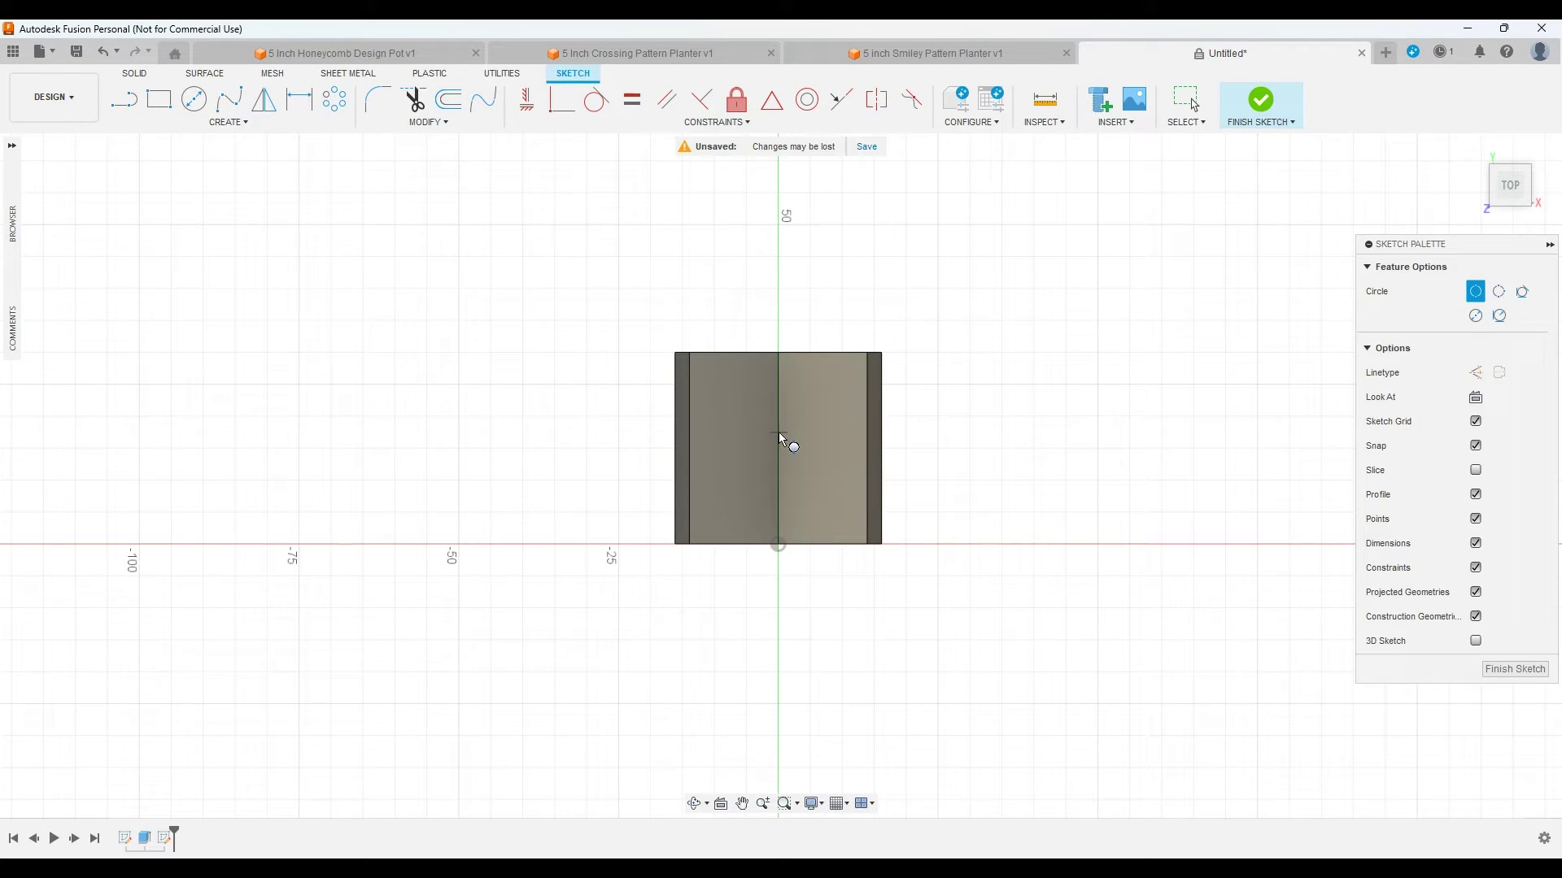
{"action": "scroll", "coordinate": [782, 437], "scroll_direction": "up", "scroll_amount": 3}
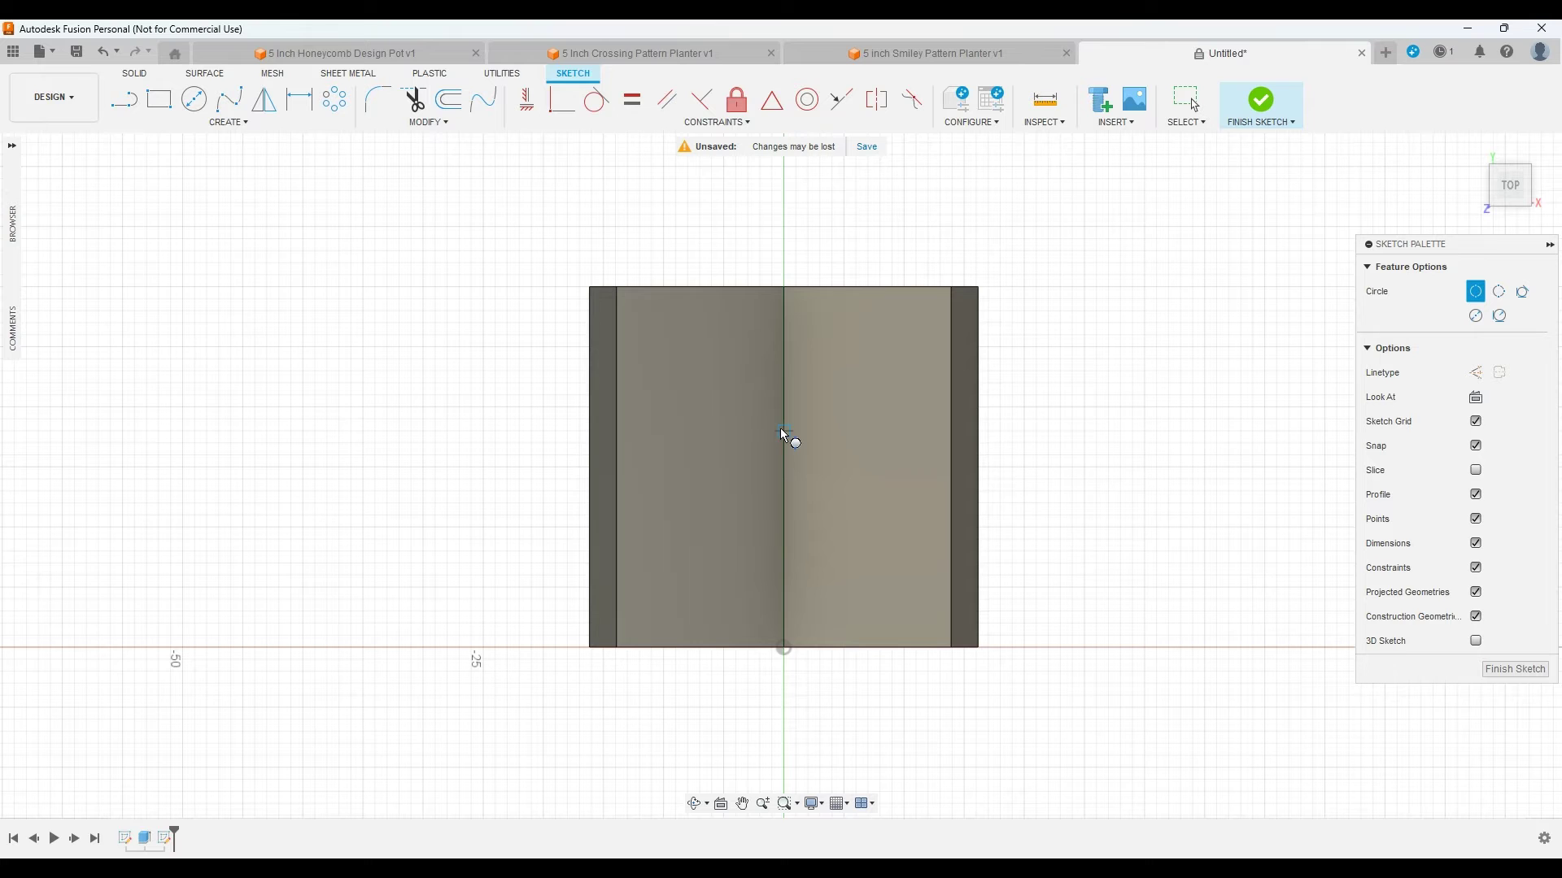
{"action": "scroll", "coordinate": [784, 437], "scroll_direction": "down", "scroll_amount": 4}
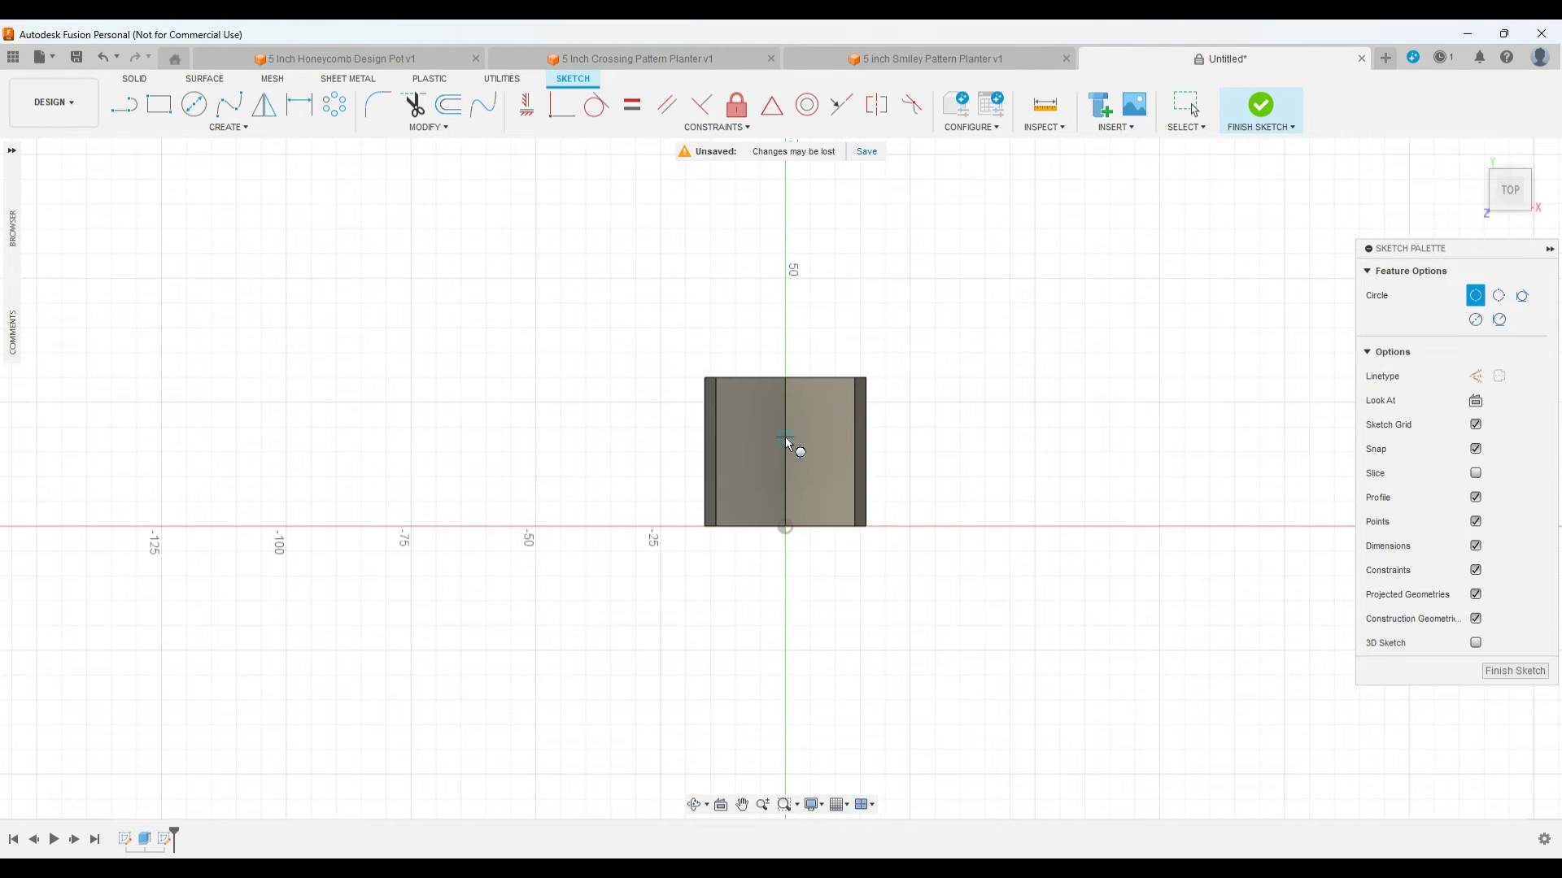
{"action": "scroll", "coordinate": [784, 437], "scroll_direction": "down", "scroll_amount": 3}
{"action": "left_click", "coordinate": [785, 433]}
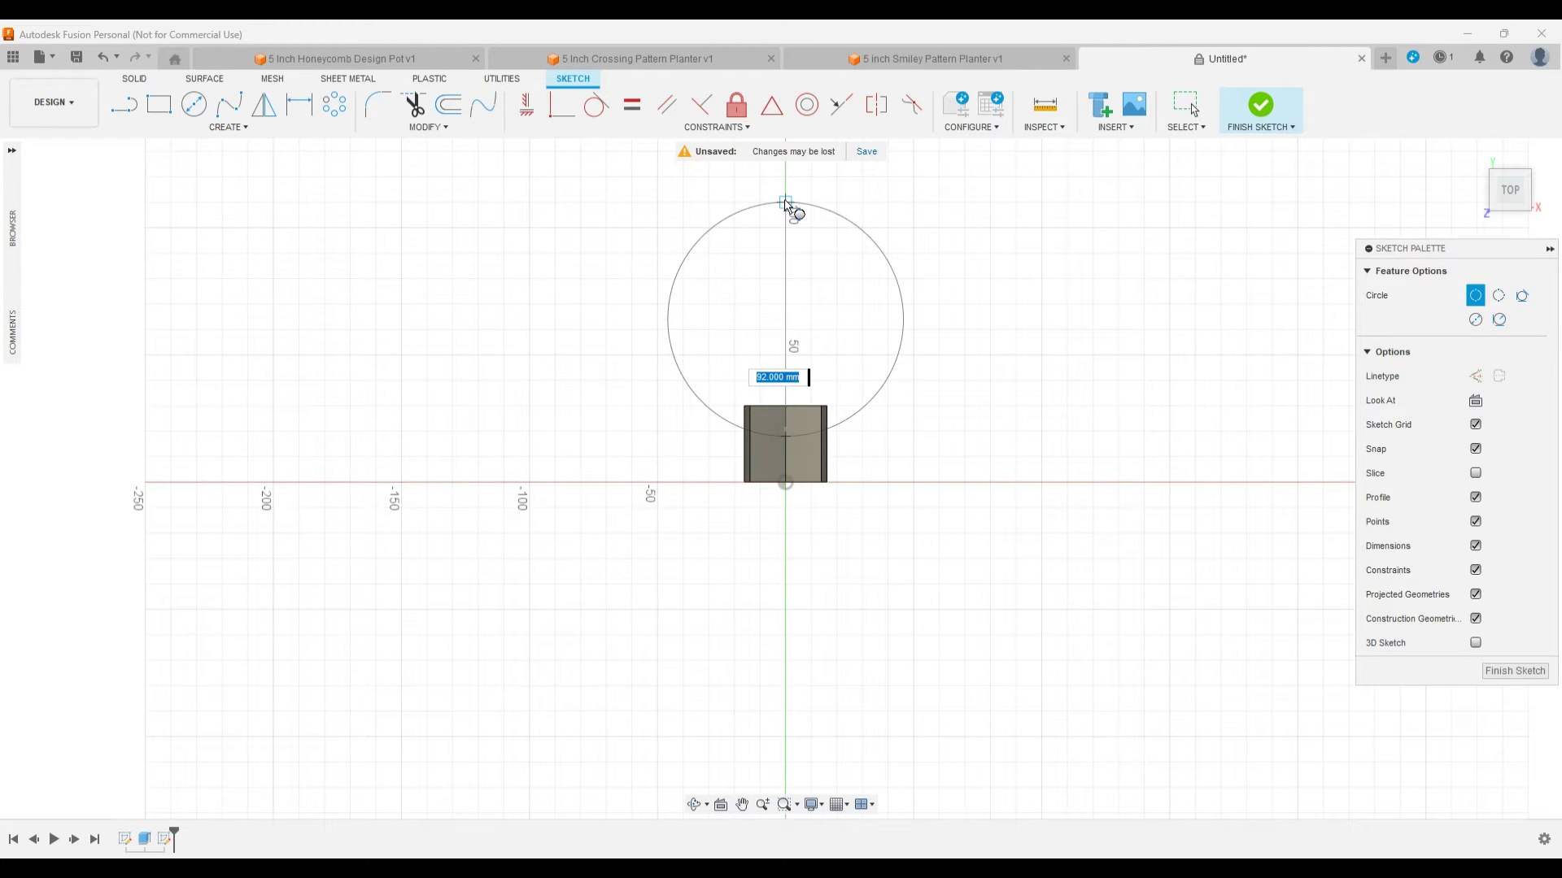
{"action": "type", "text": "125"}
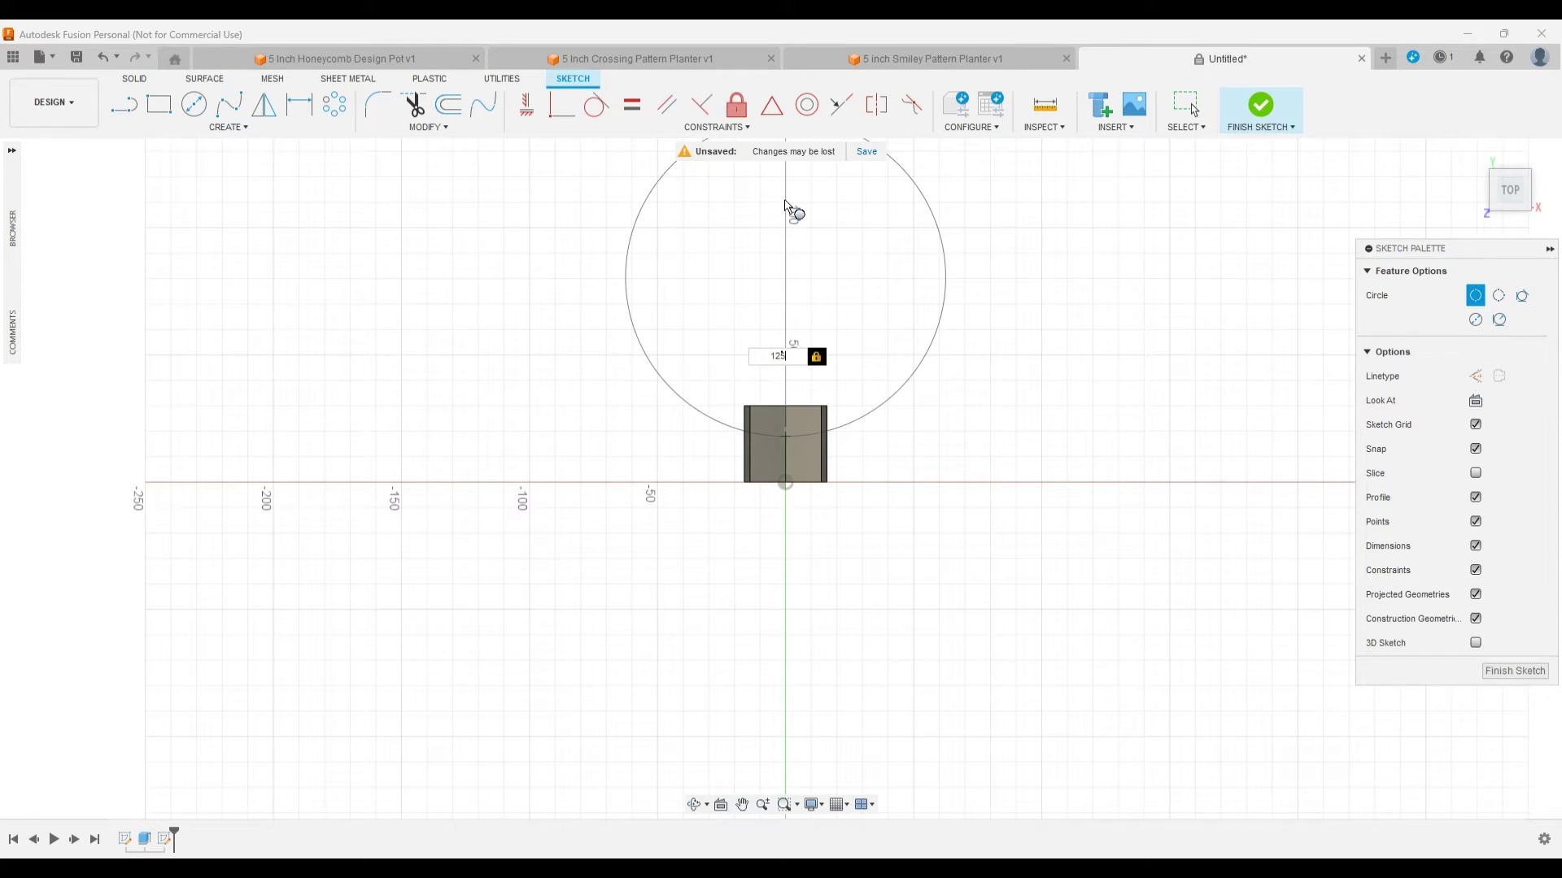
{"action": "key", "text": "Return"}
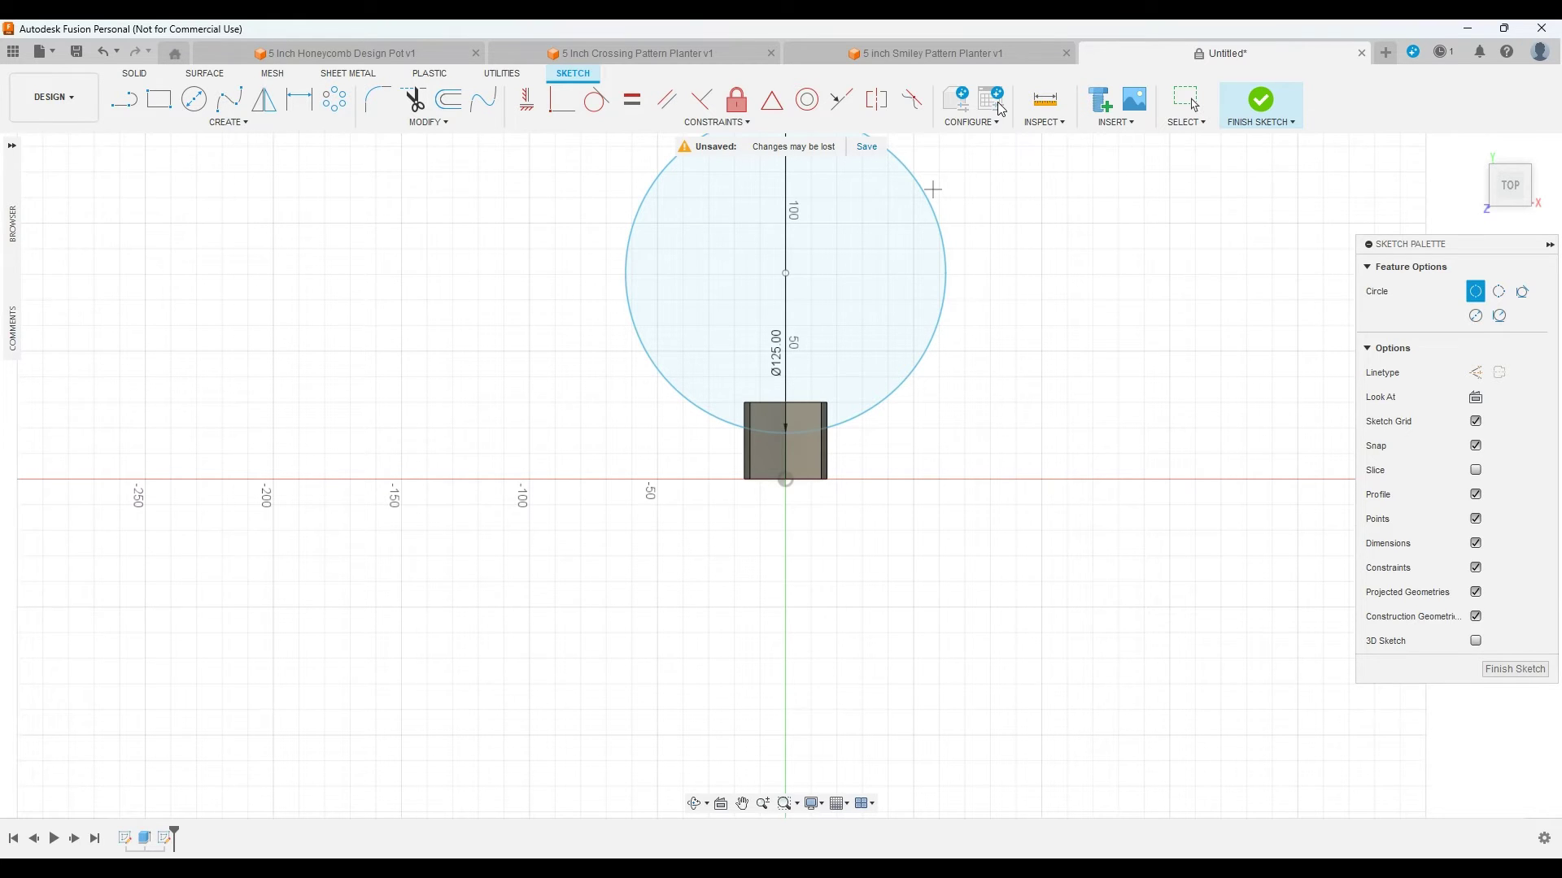
Step: Offset the 125 mm circle outward by 5 mm to outline a ring-shaped wall, and finish the sketch
{"action": "key", "text": "o"}
{"action": "left_click", "coordinate": [919, 364]}
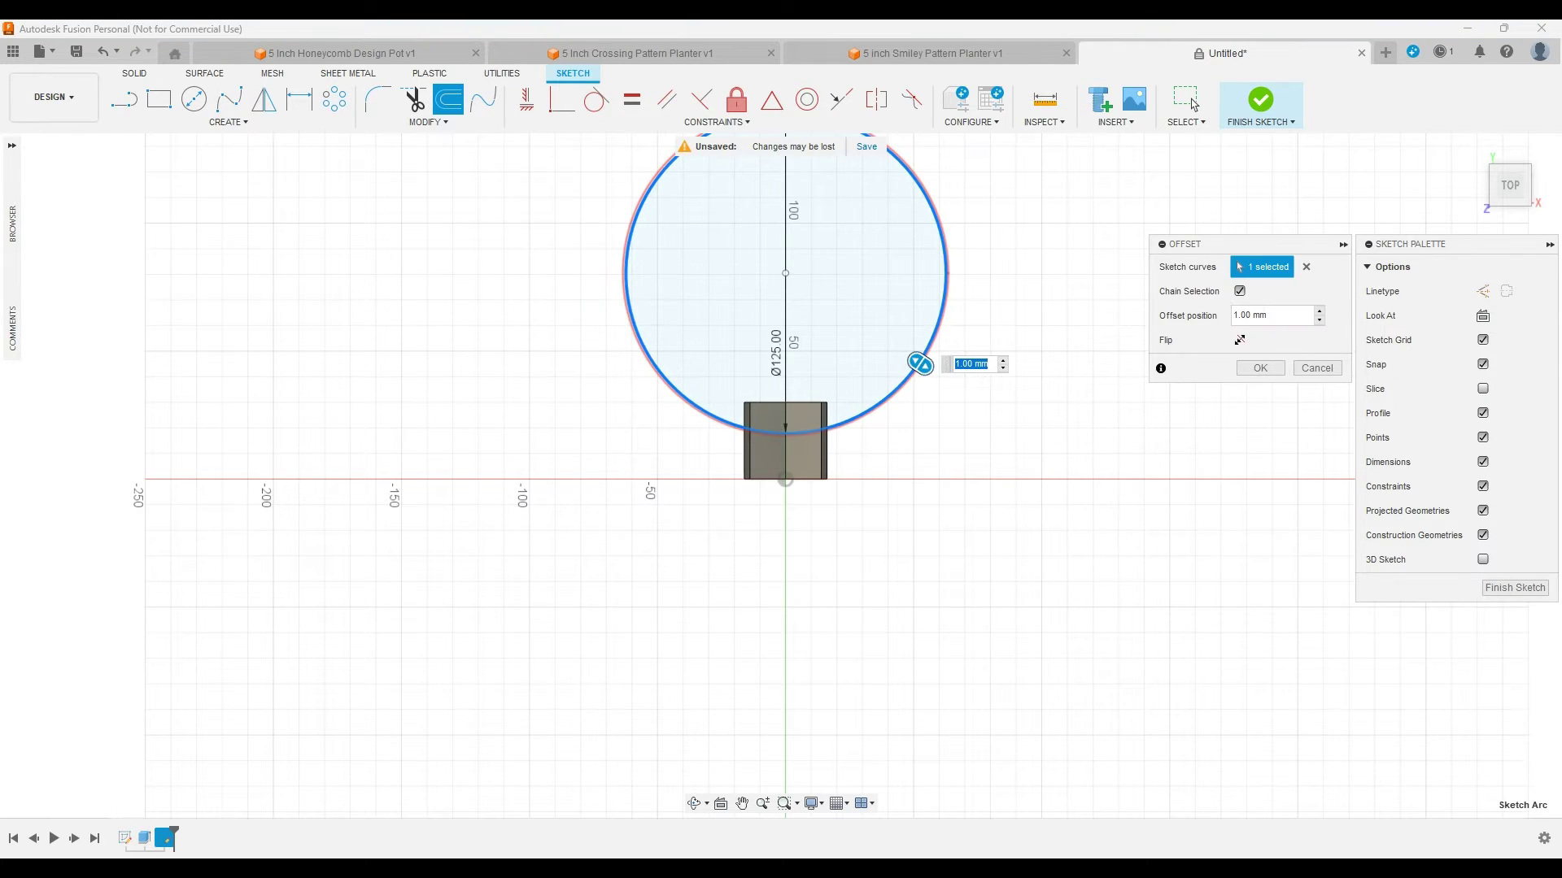
{"action": "left_click_drag", "start_coordinate": [920, 363], "coordinate": [923, 366]}
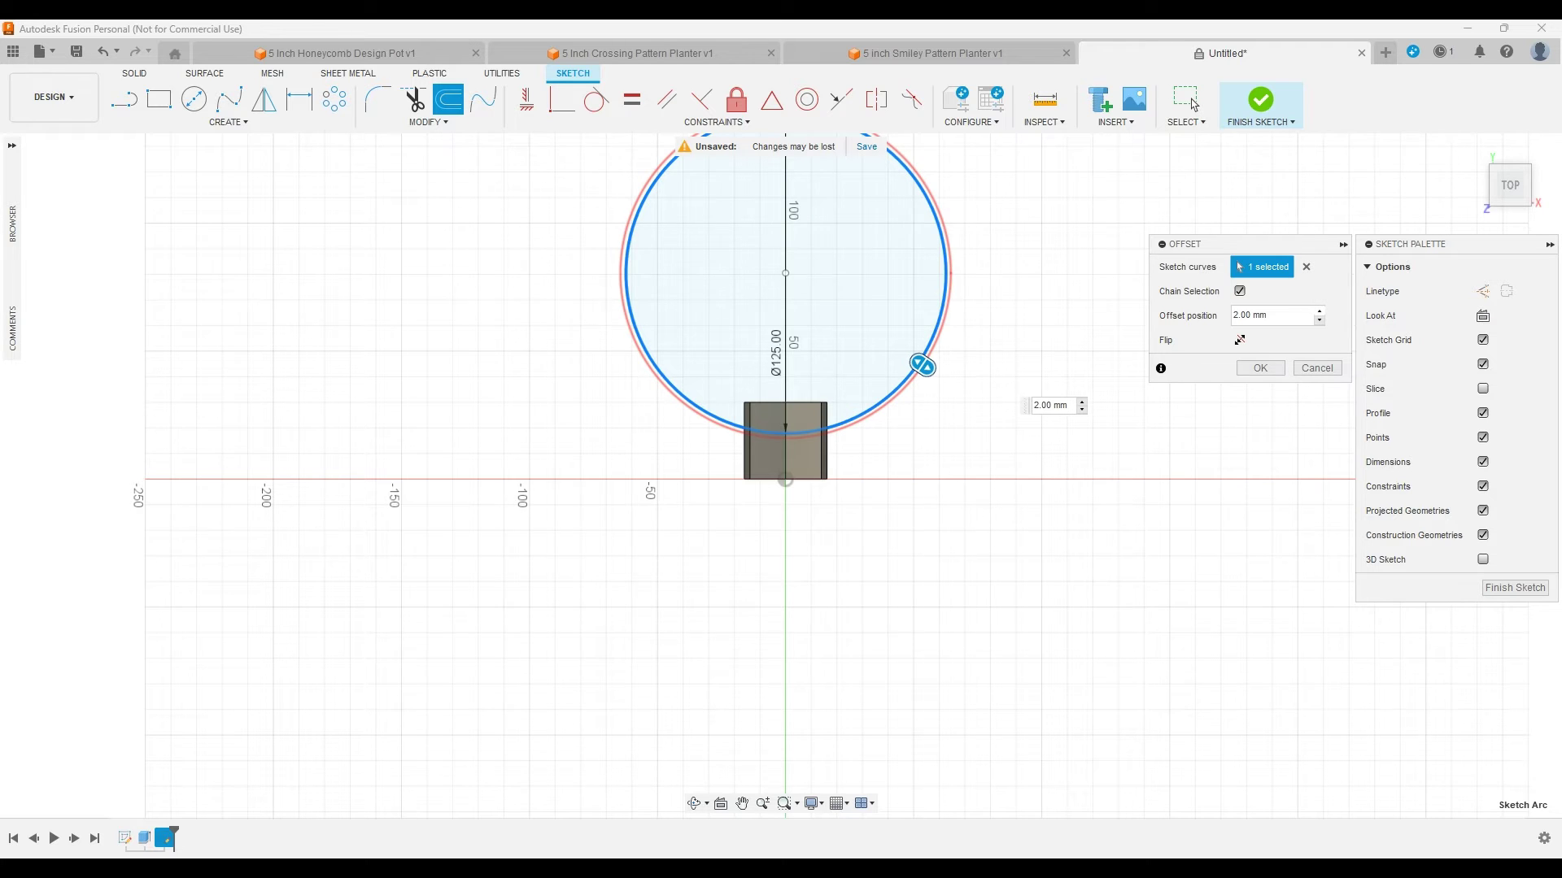
{"action": "key", "text": "Up"}
{"action": "key", "text": "Up"}
{"action": "key", "text": "Up"}
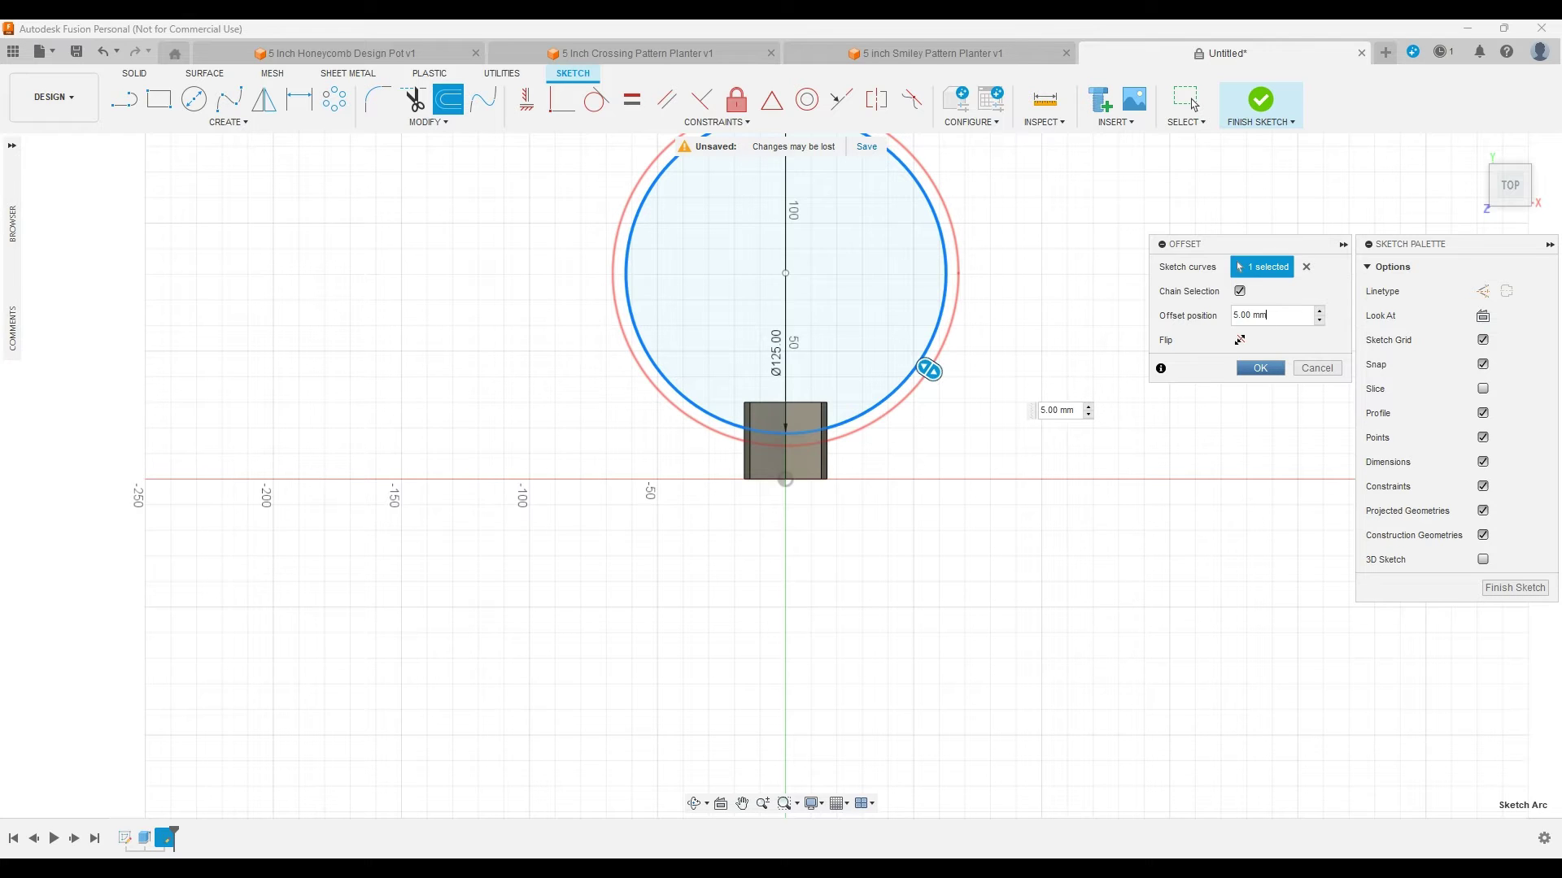
{"action": "left_click", "coordinate": [1260, 369]}
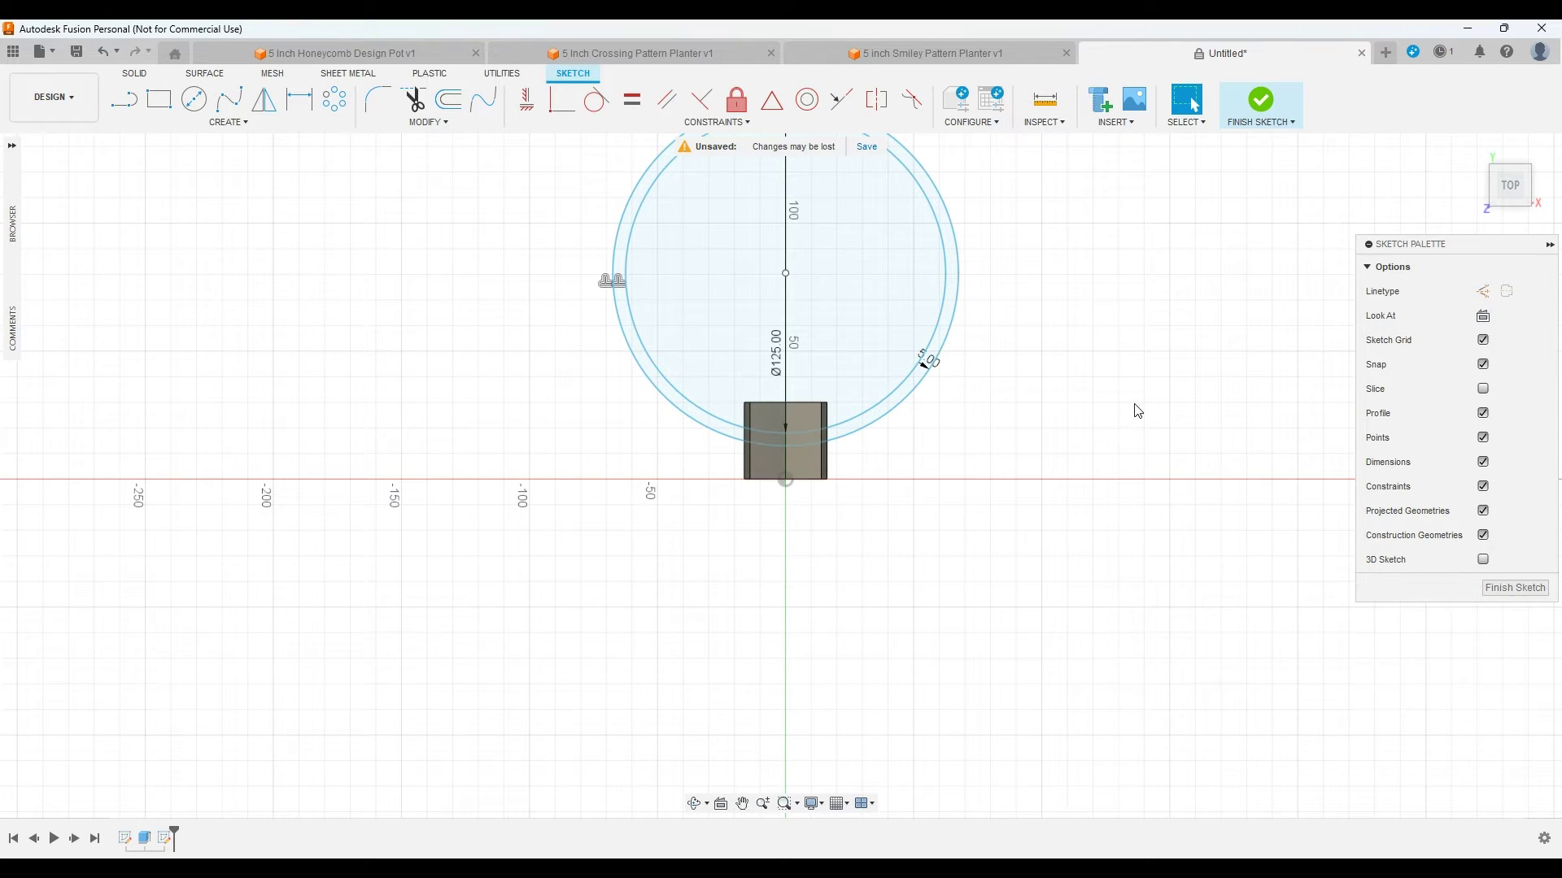
{"action": "left_click", "coordinate": [1267, 105]}
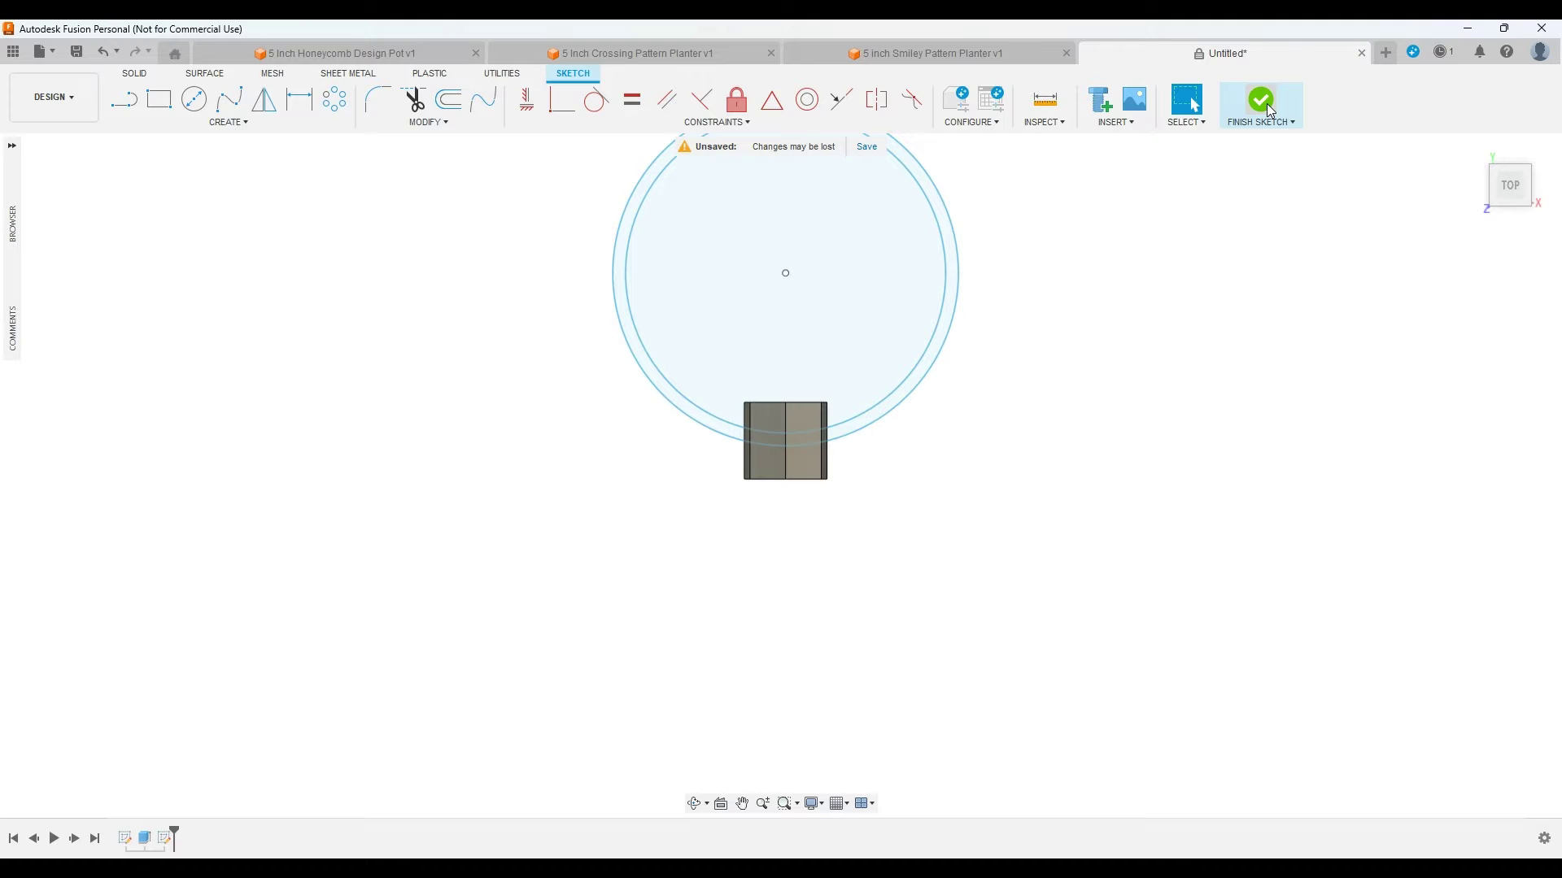
Step: Extrude the ring profile 190 mm upward past the top of the chevron column with the Intersect operation
{"action": "left_click", "coordinate": [1472, 152]}
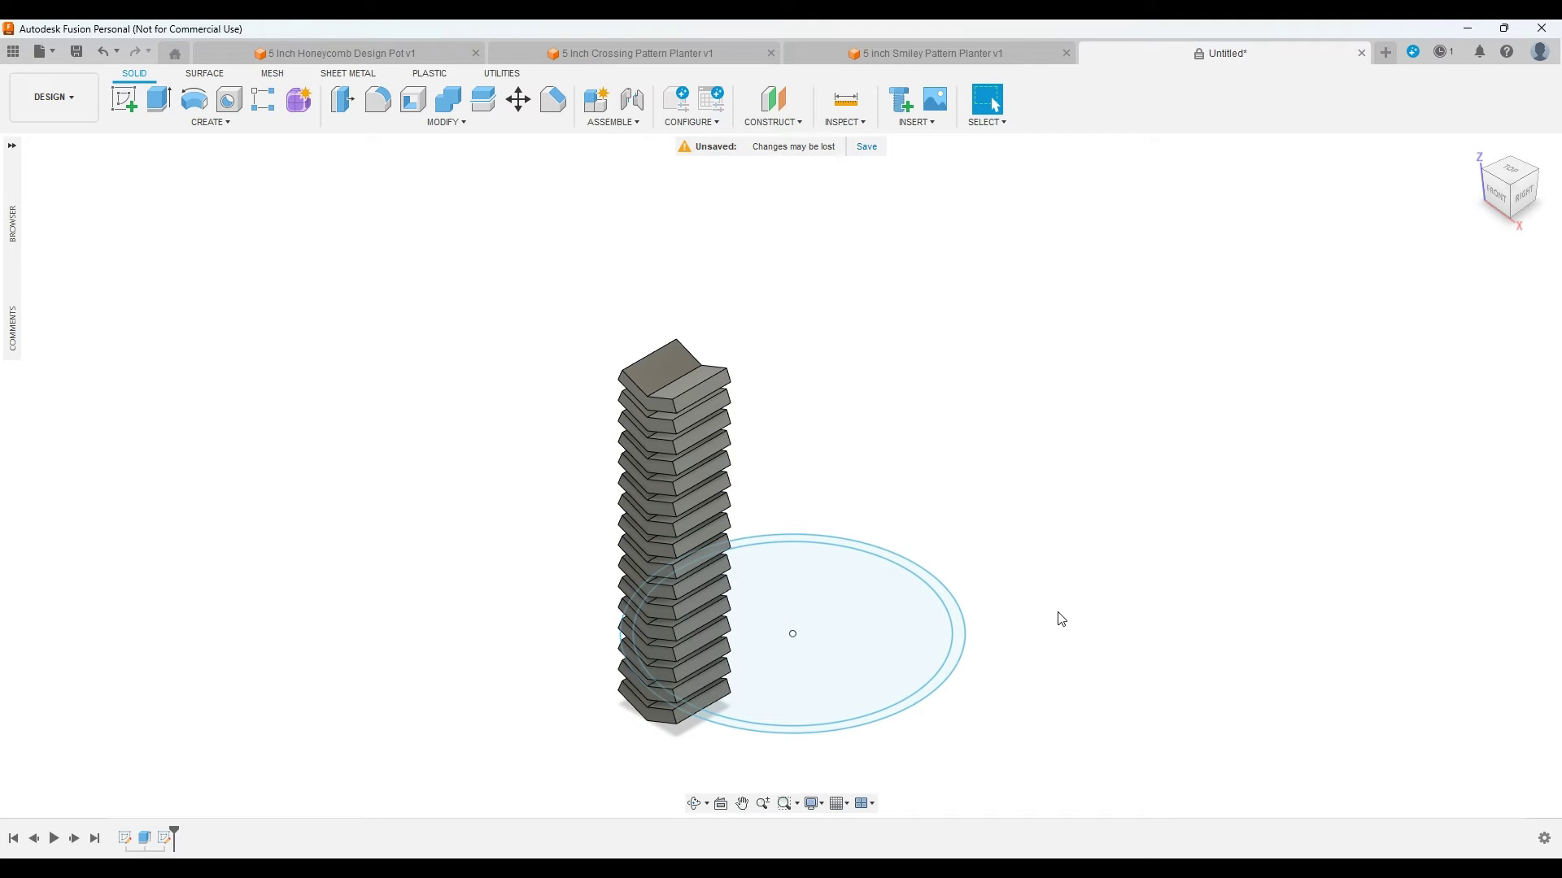
{"action": "left_click", "coordinate": [161, 99]}
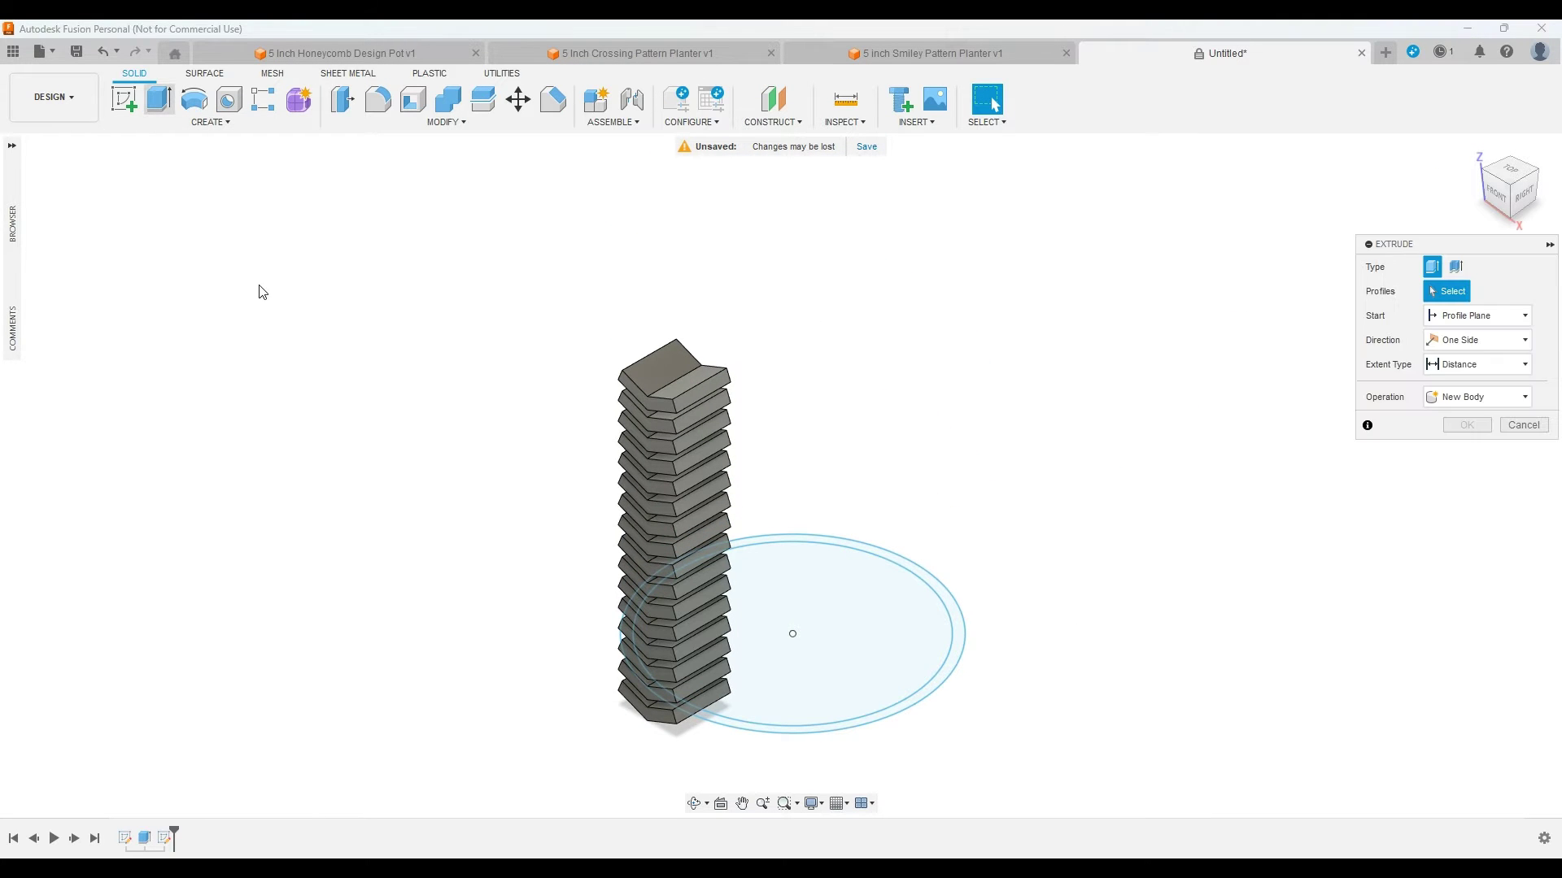
{"action": "left_click", "coordinate": [811, 732]}
{"action": "left_click", "coordinate": [1476, 445]}
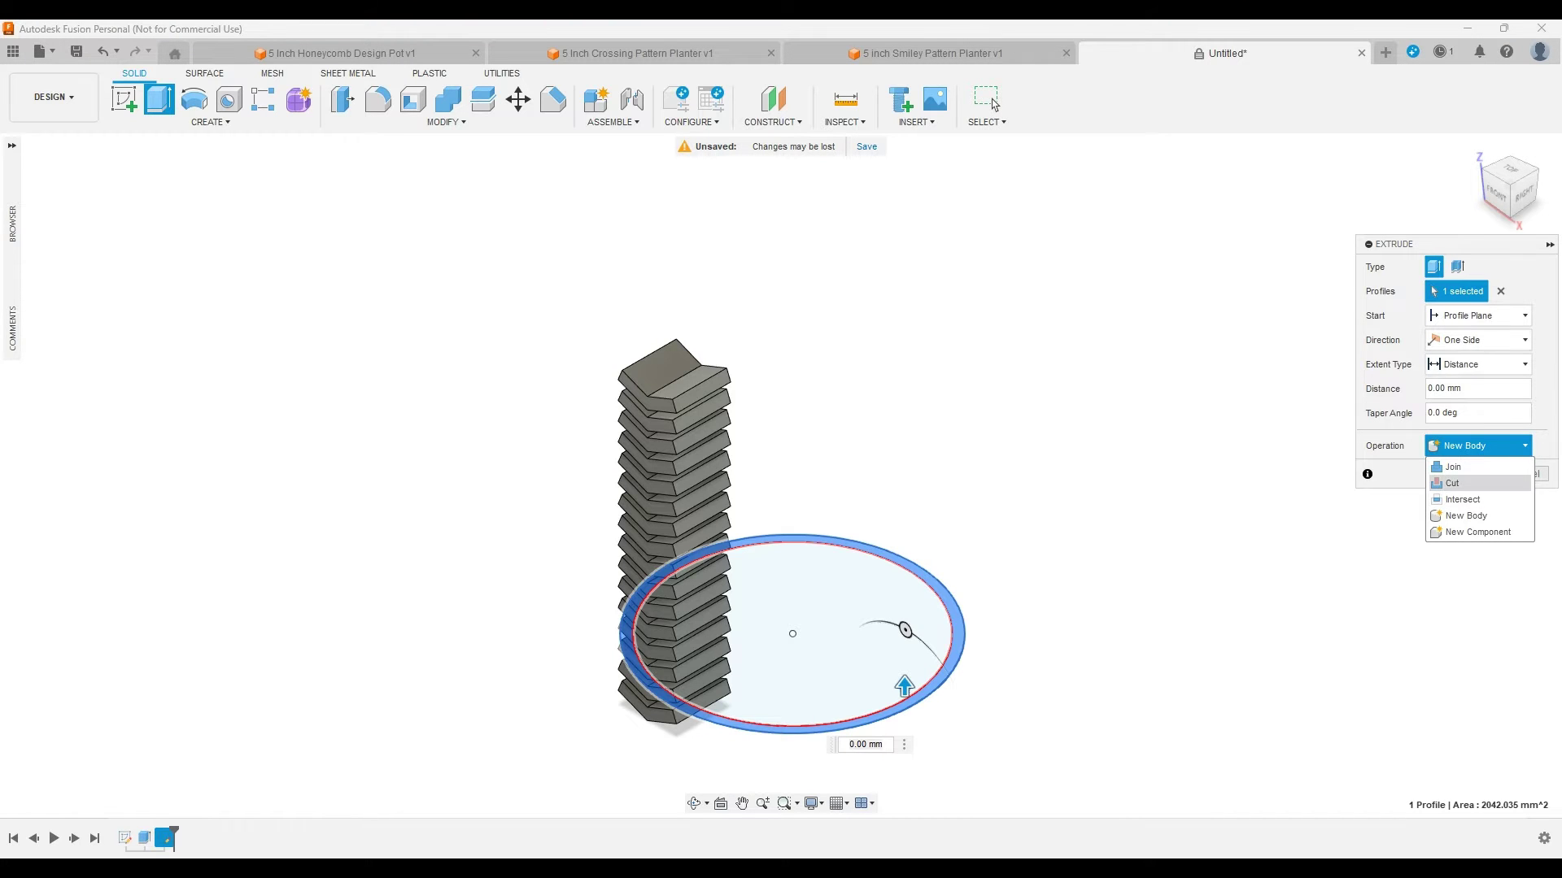
{"action": "left_click", "coordinate": [1462, 499]}
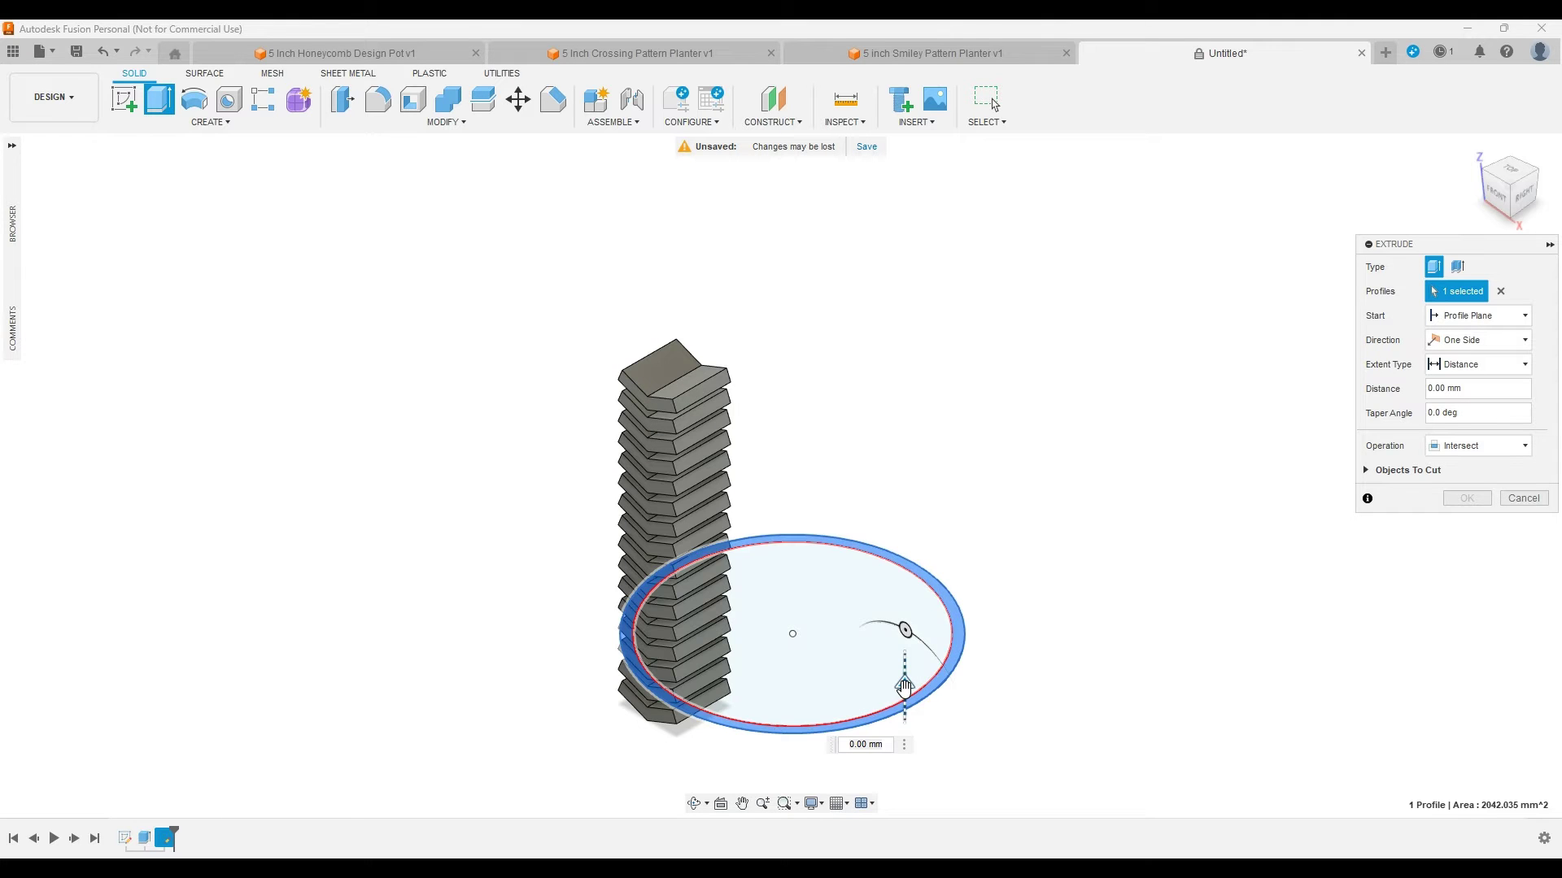
{"action": "left_click_drag", "start_coordinate": [905, 688], "coordinate": [830, 301]}
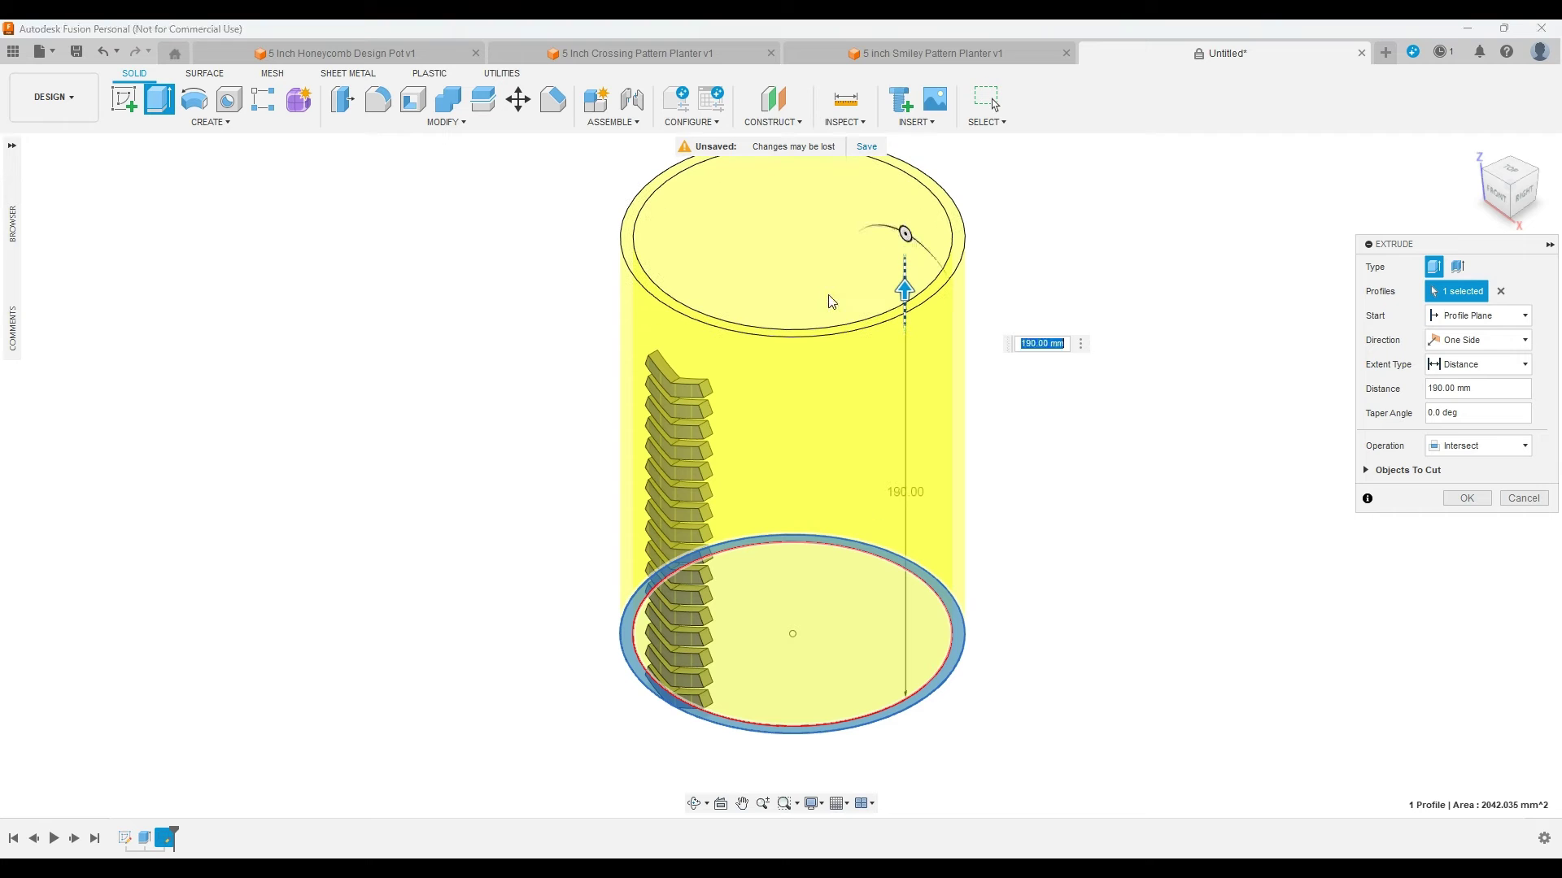
Step: Make the ring extrusion two-sided with 30 mm on the second side, and complete the intersection with the chevrons
{"action": "left_click", "coordinate": [1495, 340]}
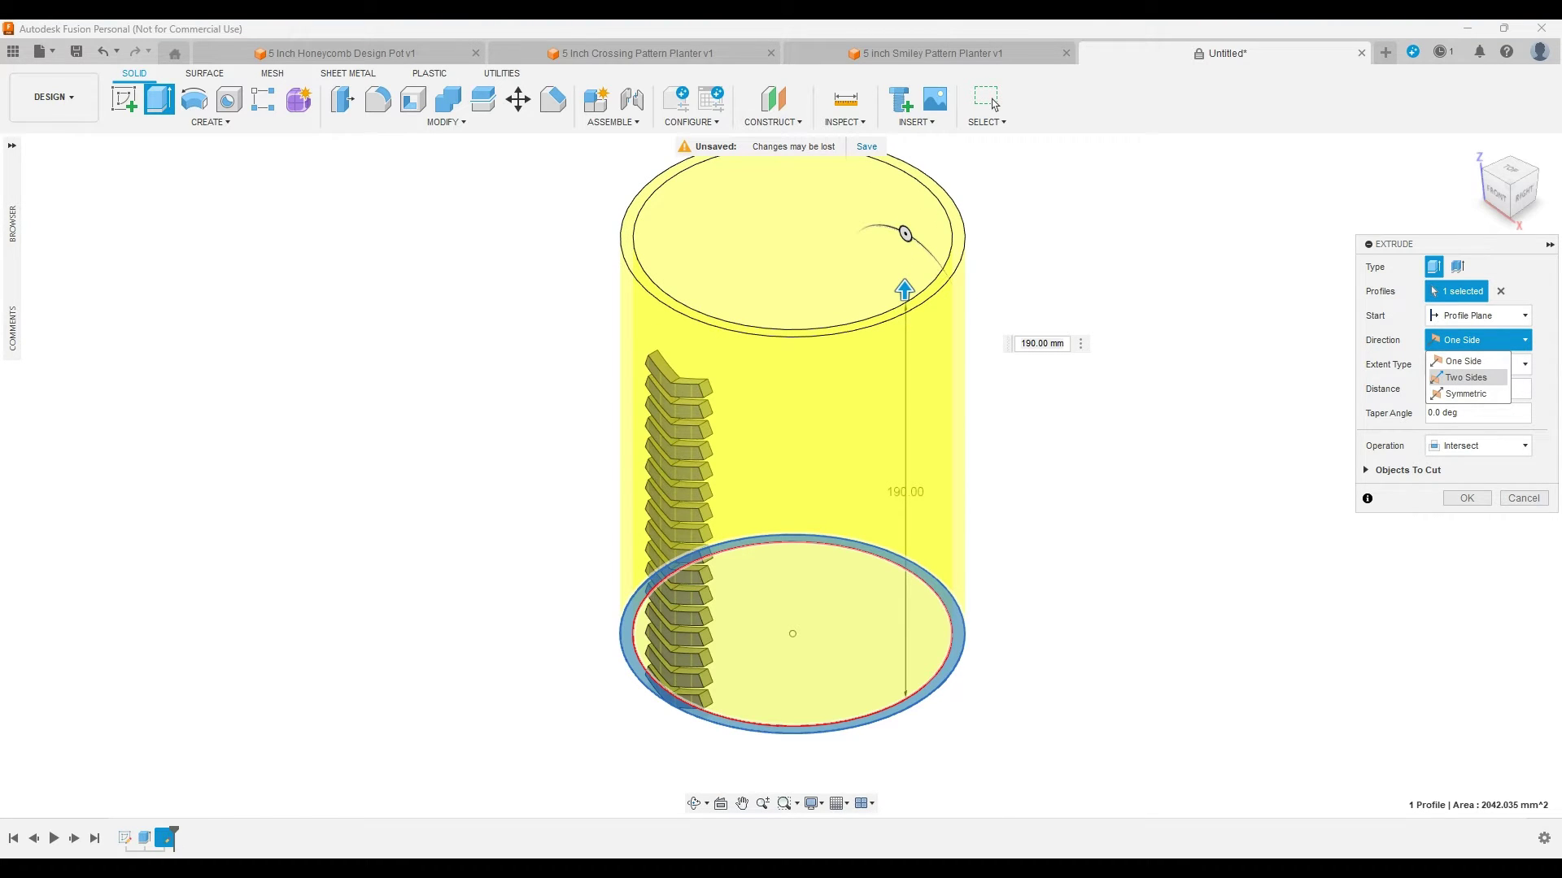
{"action": "left_click", "coordinate": [1465, 378]}
{"action": "left_click_drag", "start_coordinate": [905, 700], "coordinate": [906, 775]}
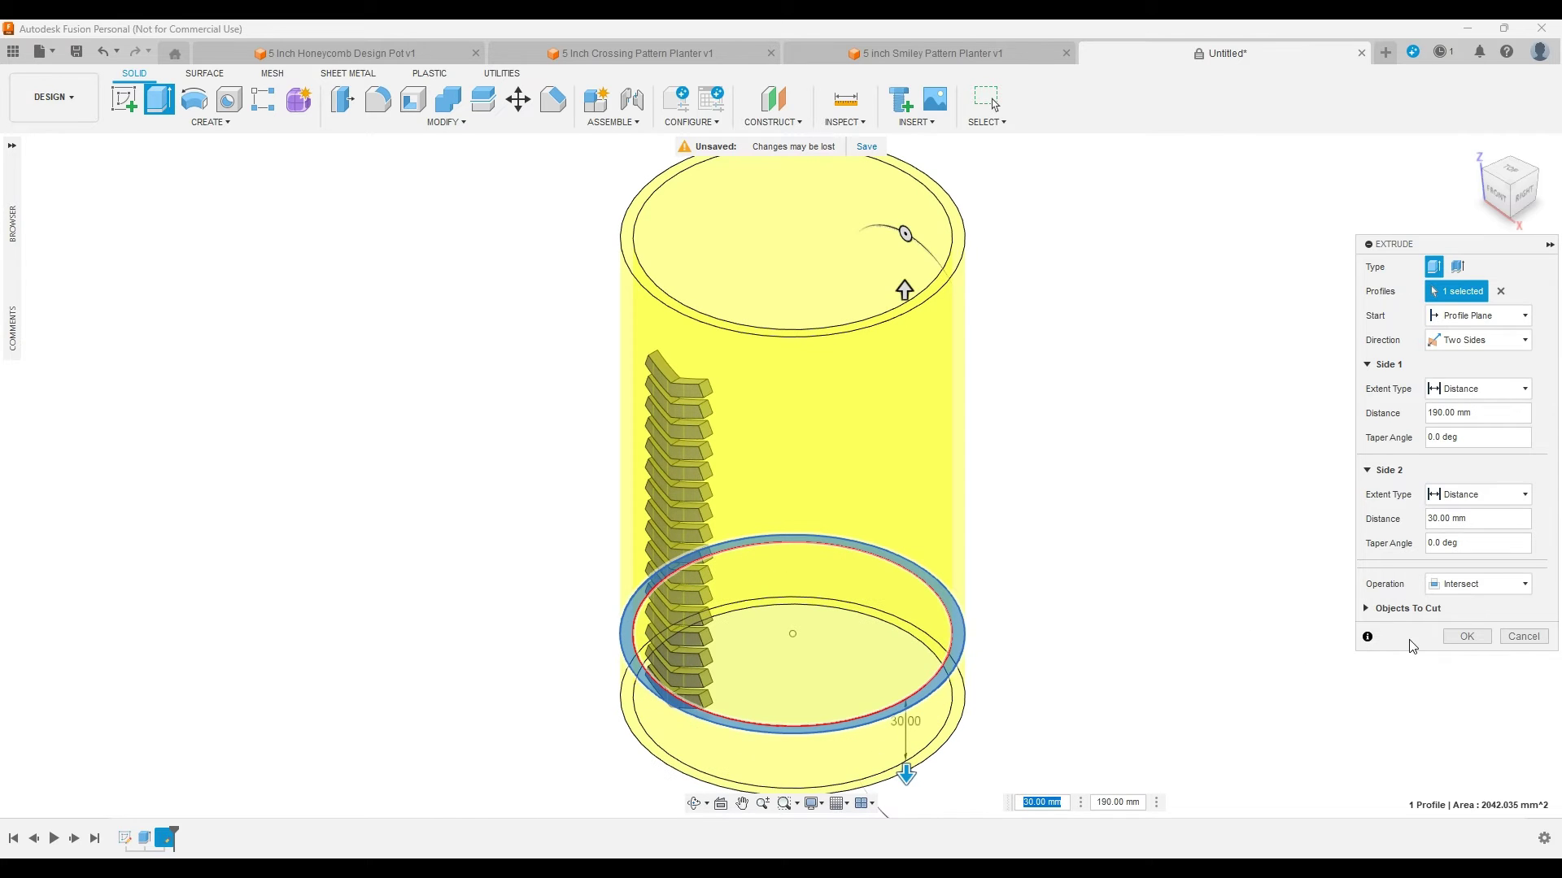
{"action": "left_click", "coordinate": [1466, 637]}
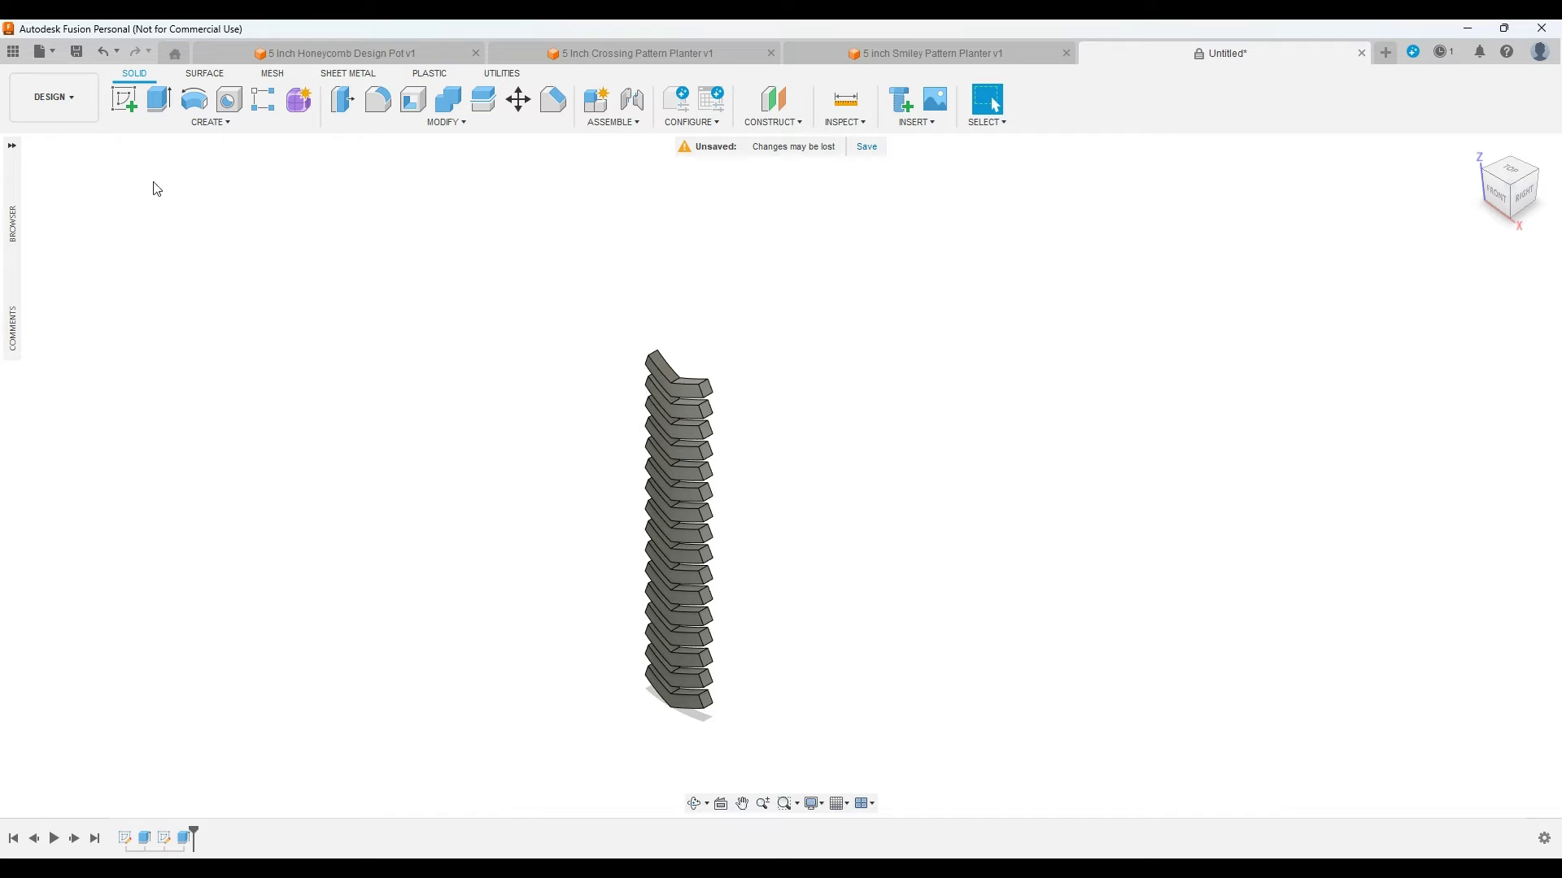
Step: Expand the browser and temporarily show the origin to check its position relative to the chevron column
{"action": "left_click", "coordinate": [12, 145]}
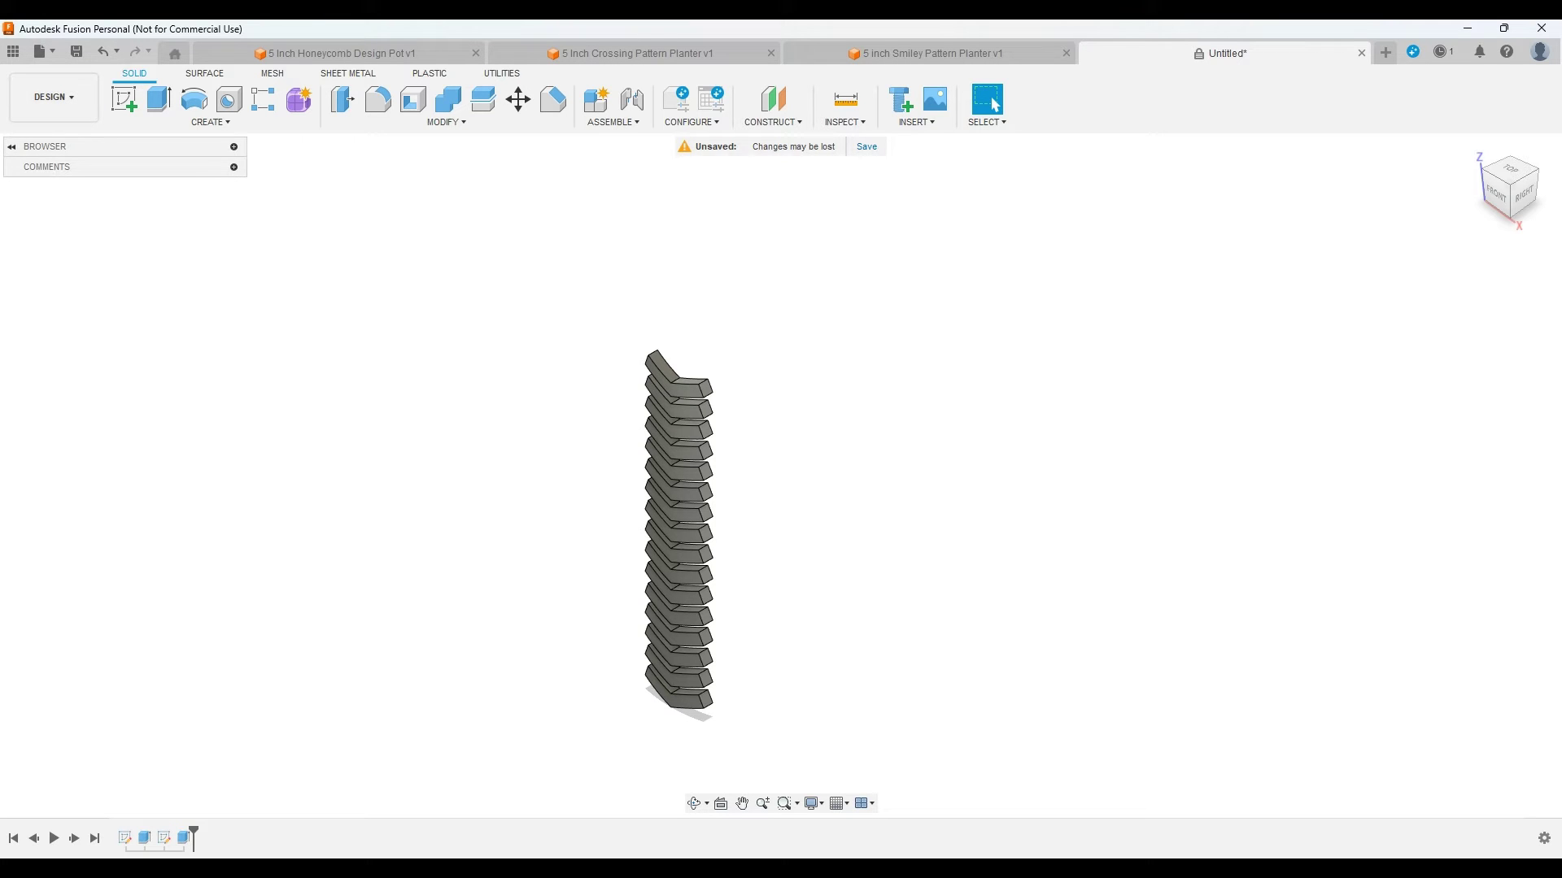
{"action": "left_click", "coordinate": [234, 147]}
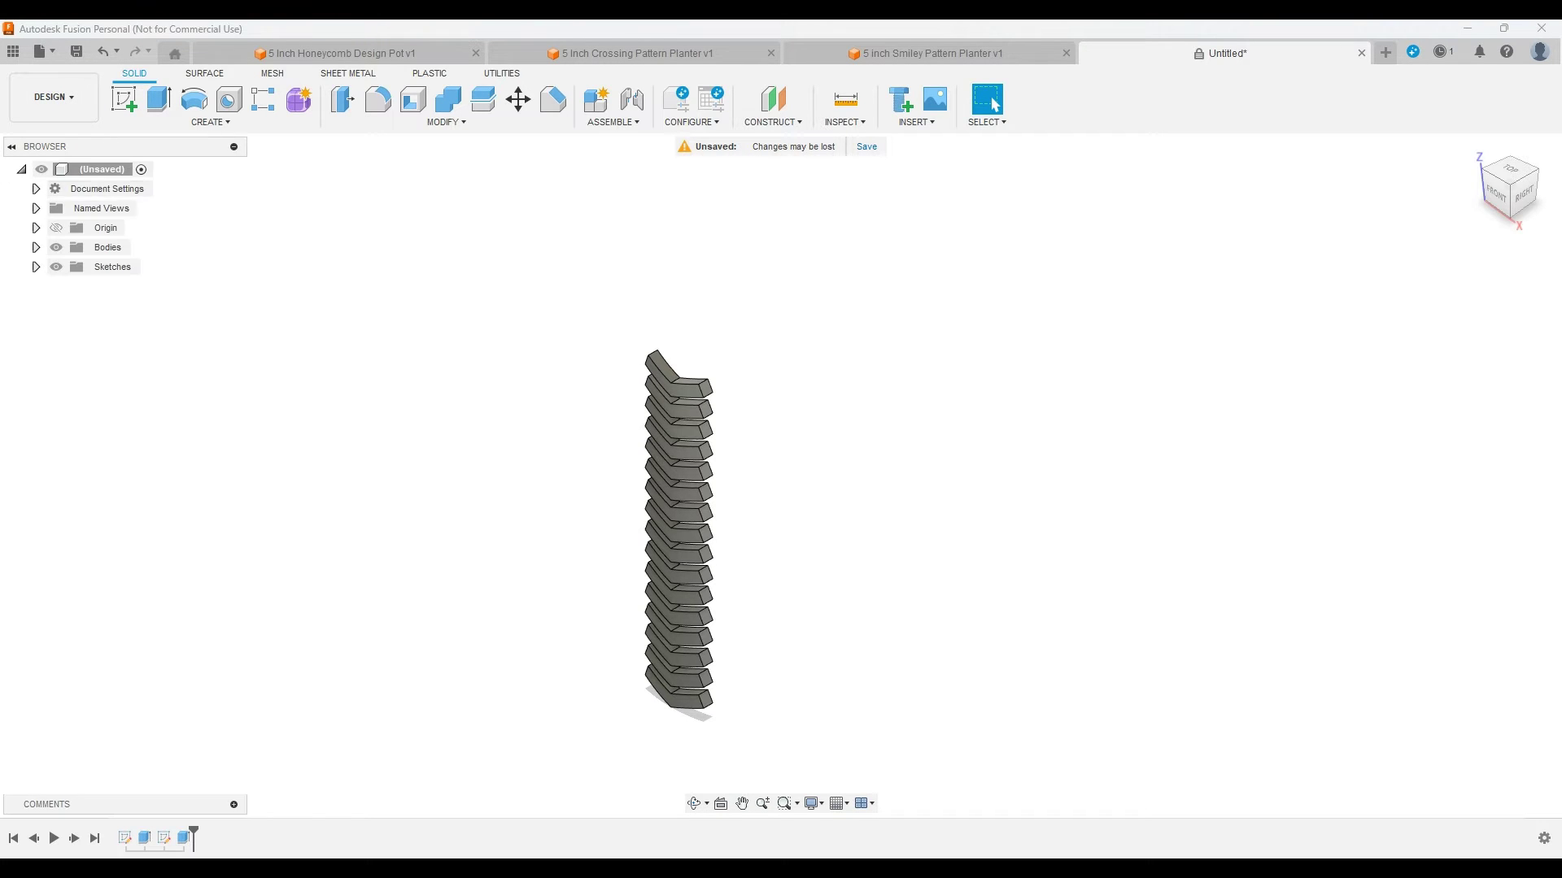
{"action": "left_click", "coordinate": [56, 228]}
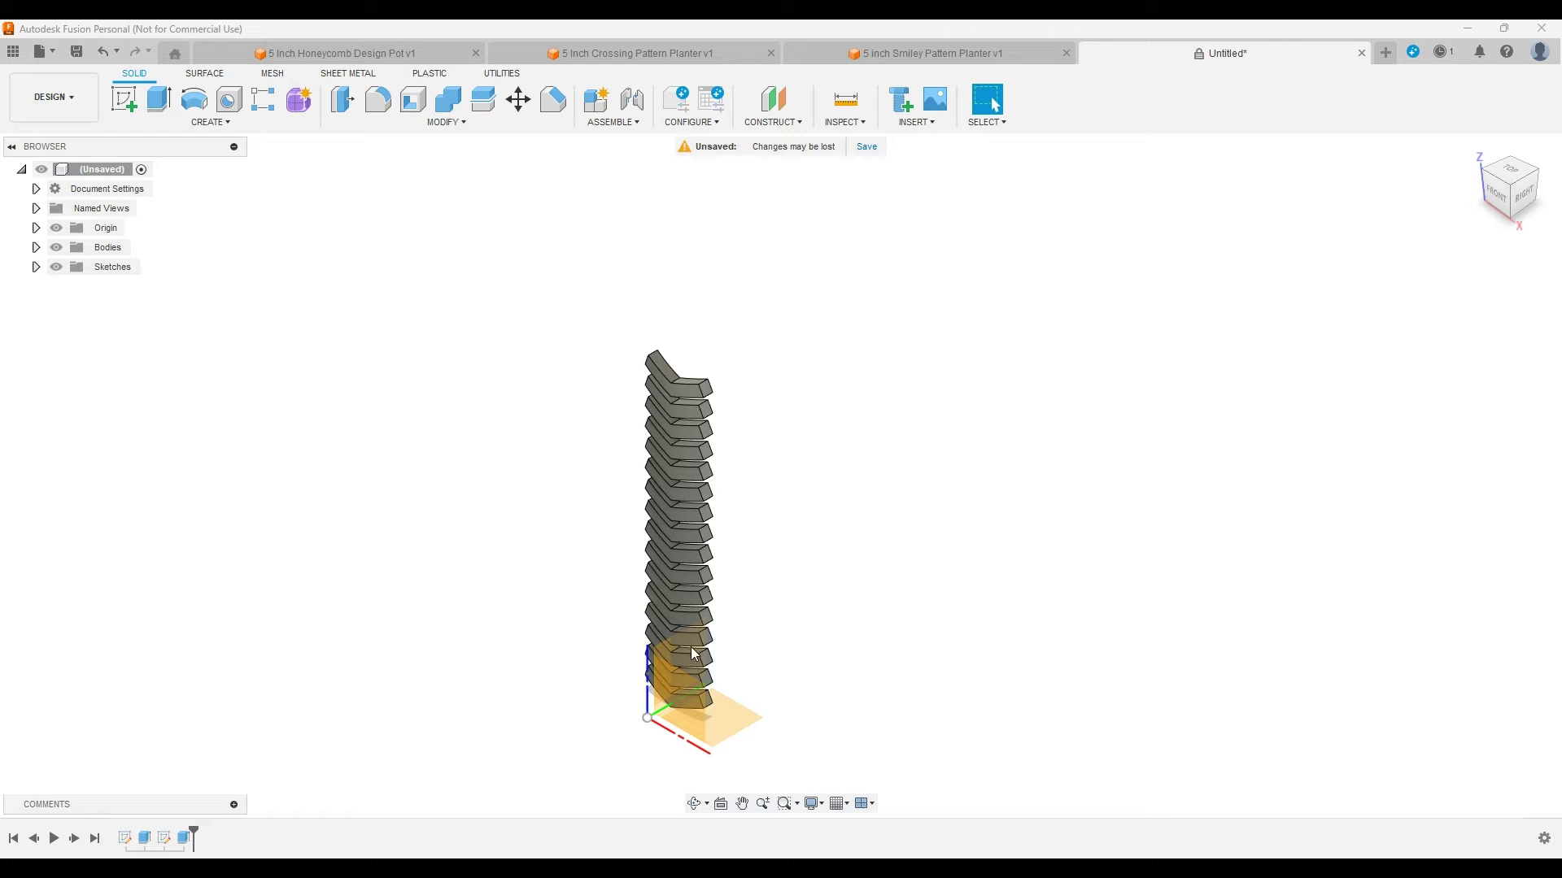
{"action": "left_click", "coordinate": [101, 227]}
{"action": "left_click", "coordinate": [56, 227]}
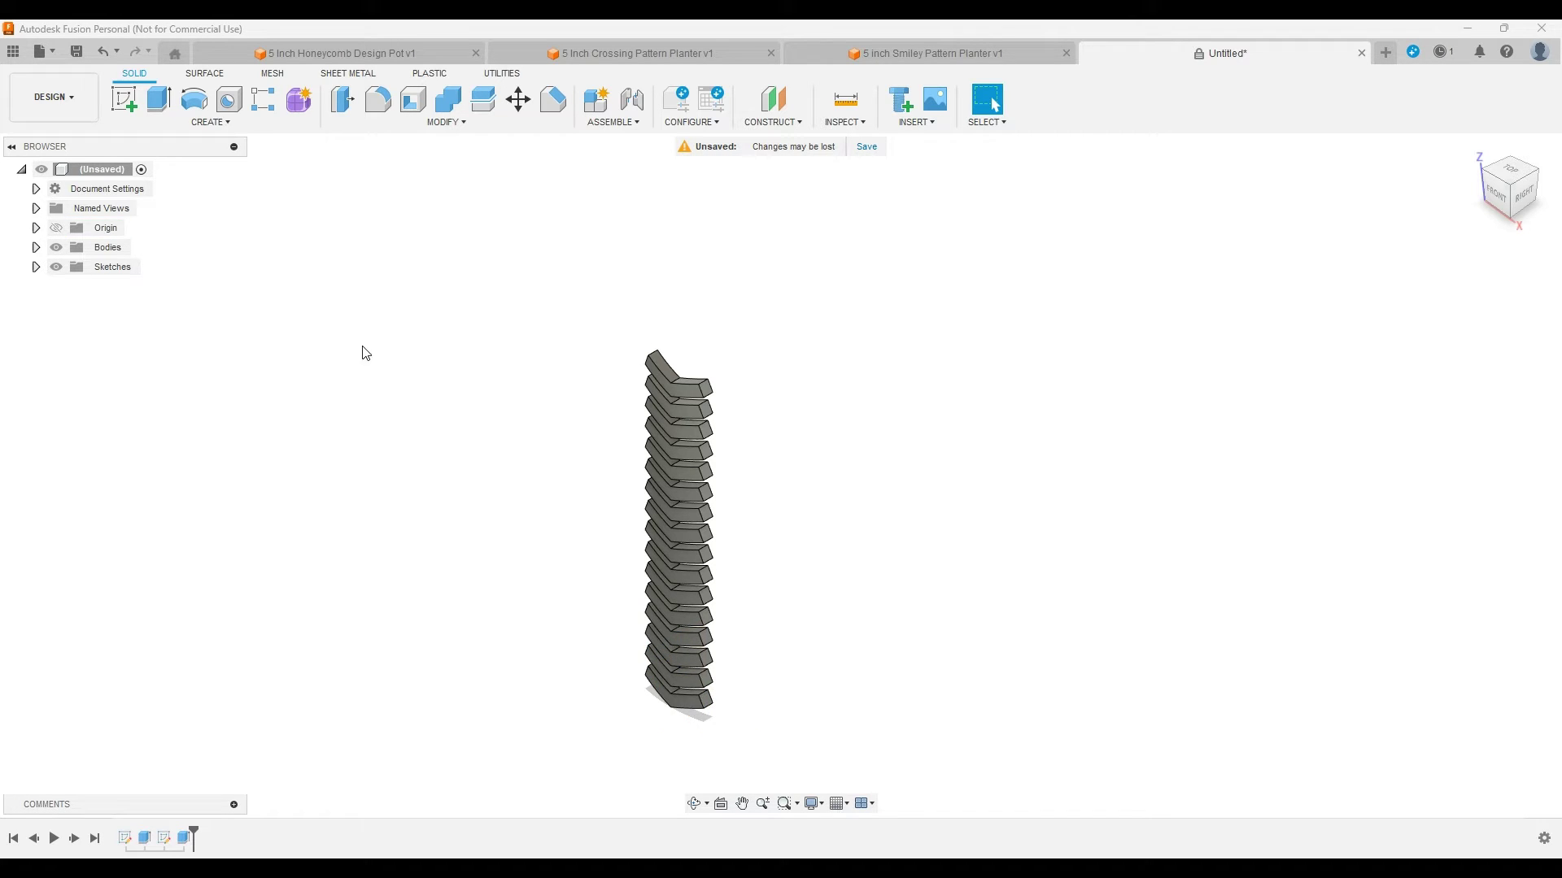
Step: Select all the chevron bodies, show the origin in the top view, and move them by an X distance of -15 mm
{"action": "left_click_drag", "start_coordinate": [568, 331], "coordinate": [814, 779]}
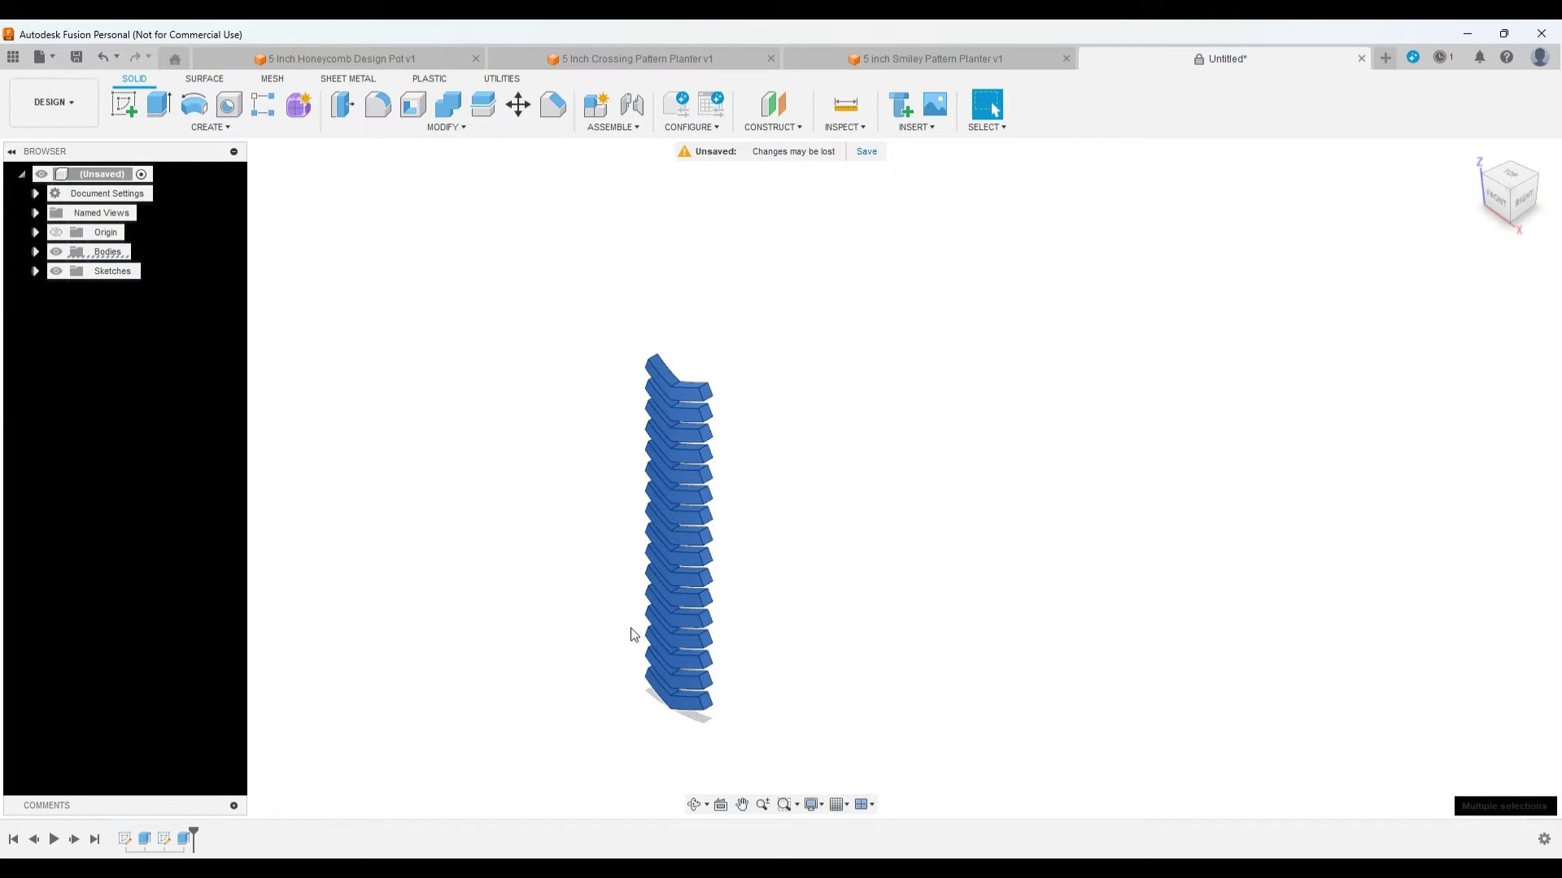
{"action": "key", "text": "m"}
{"action": "left_click", "coordinate": [1509, 173]}
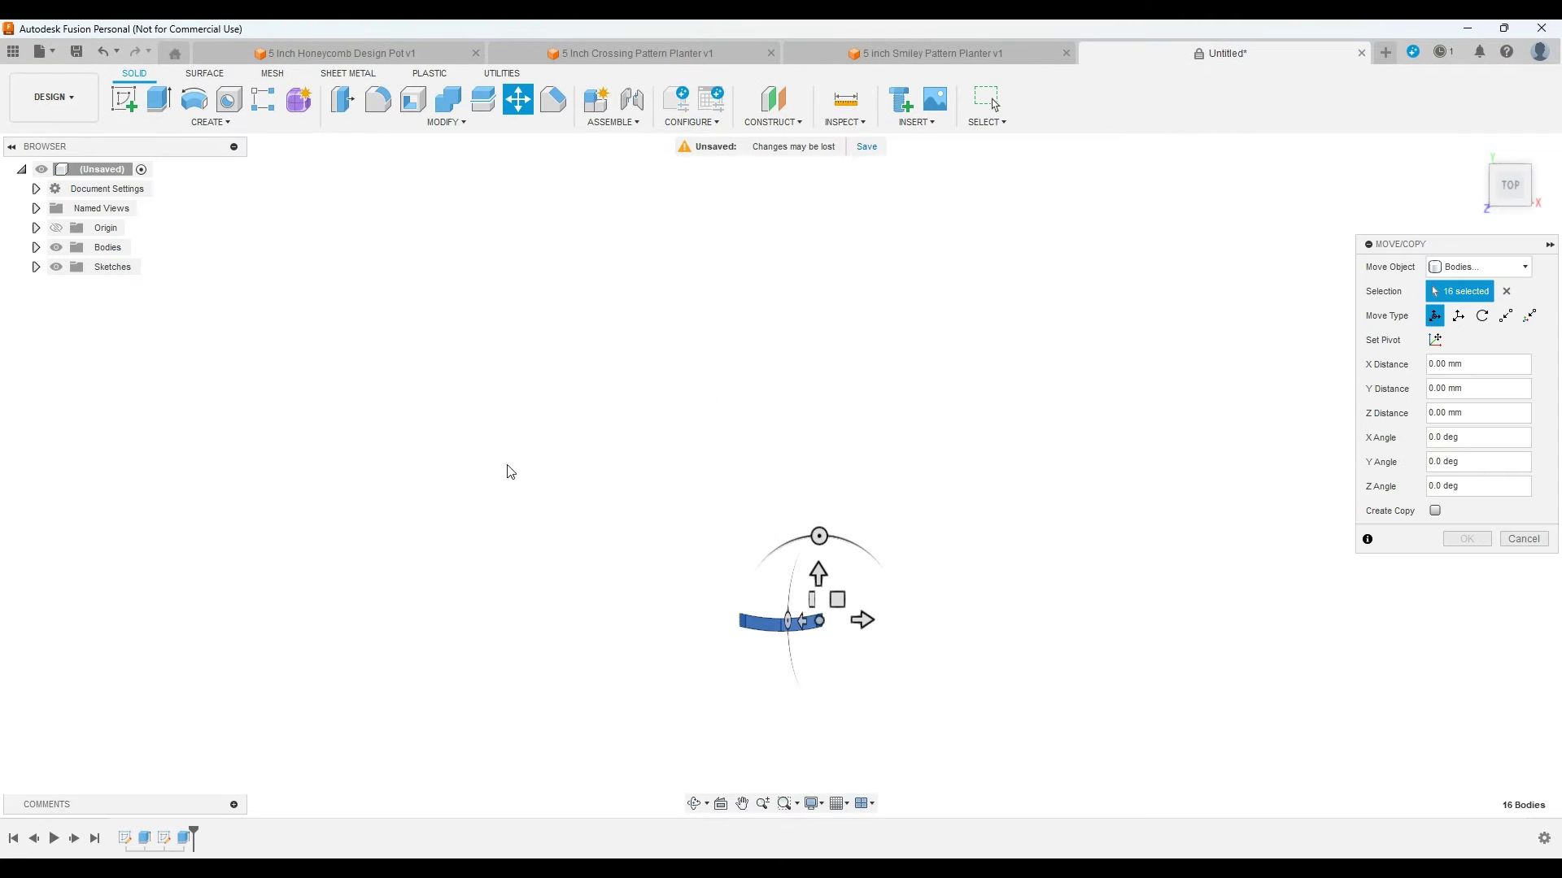
{"action": "left_click", "coordinate": [57, 228]}
{"action": "scroll", "coordinate": [862, 567], "scroll_direction": "up", "scroll_amount": 3}
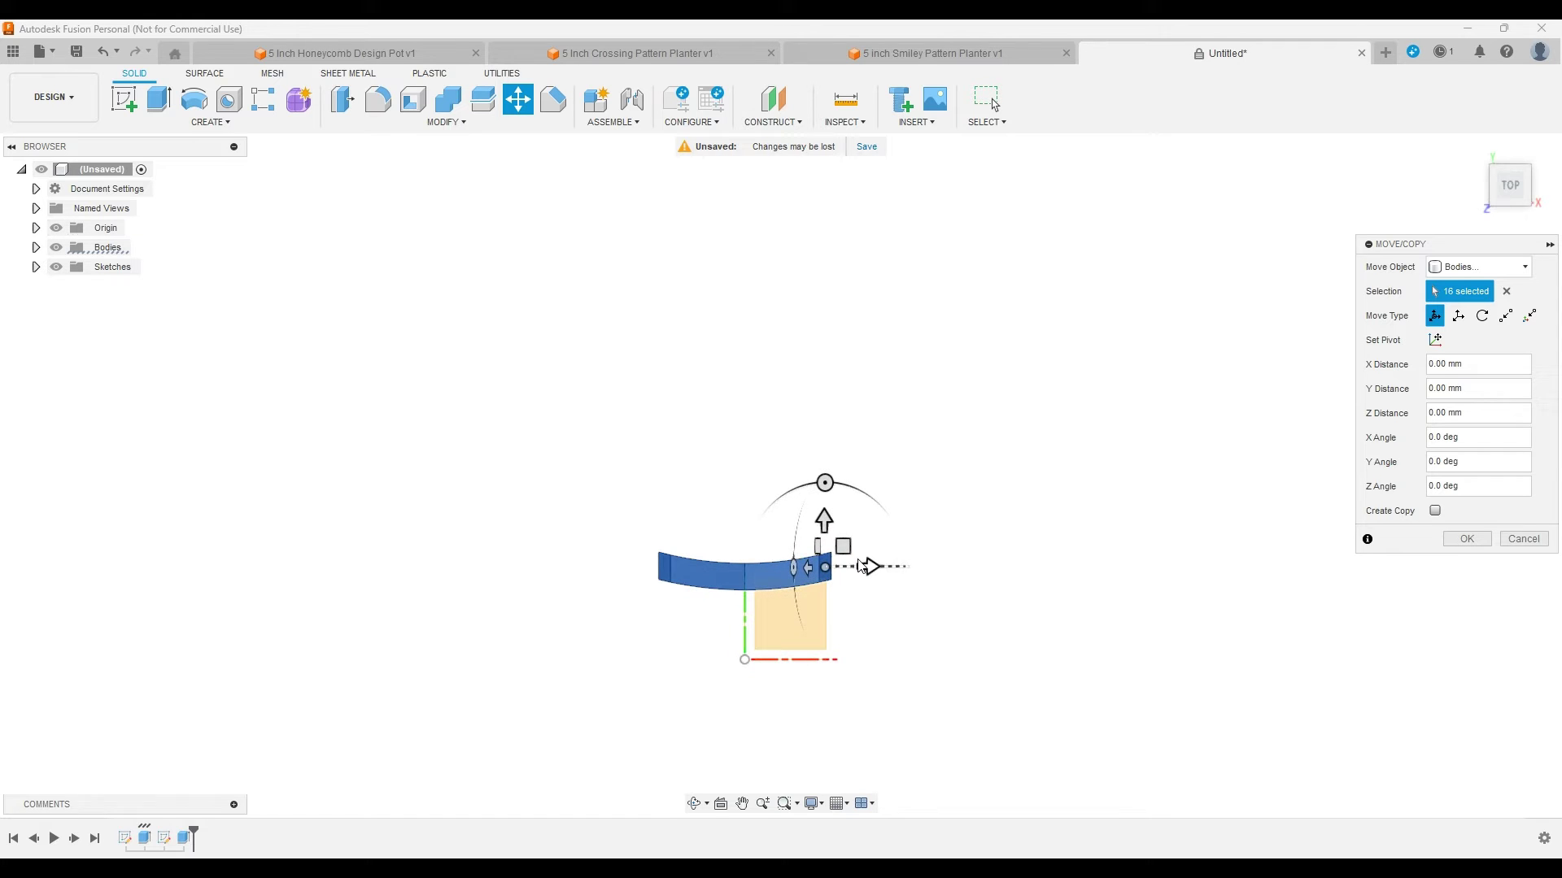
{"action": "mouse_move", "coordinate": [1510, 184]}
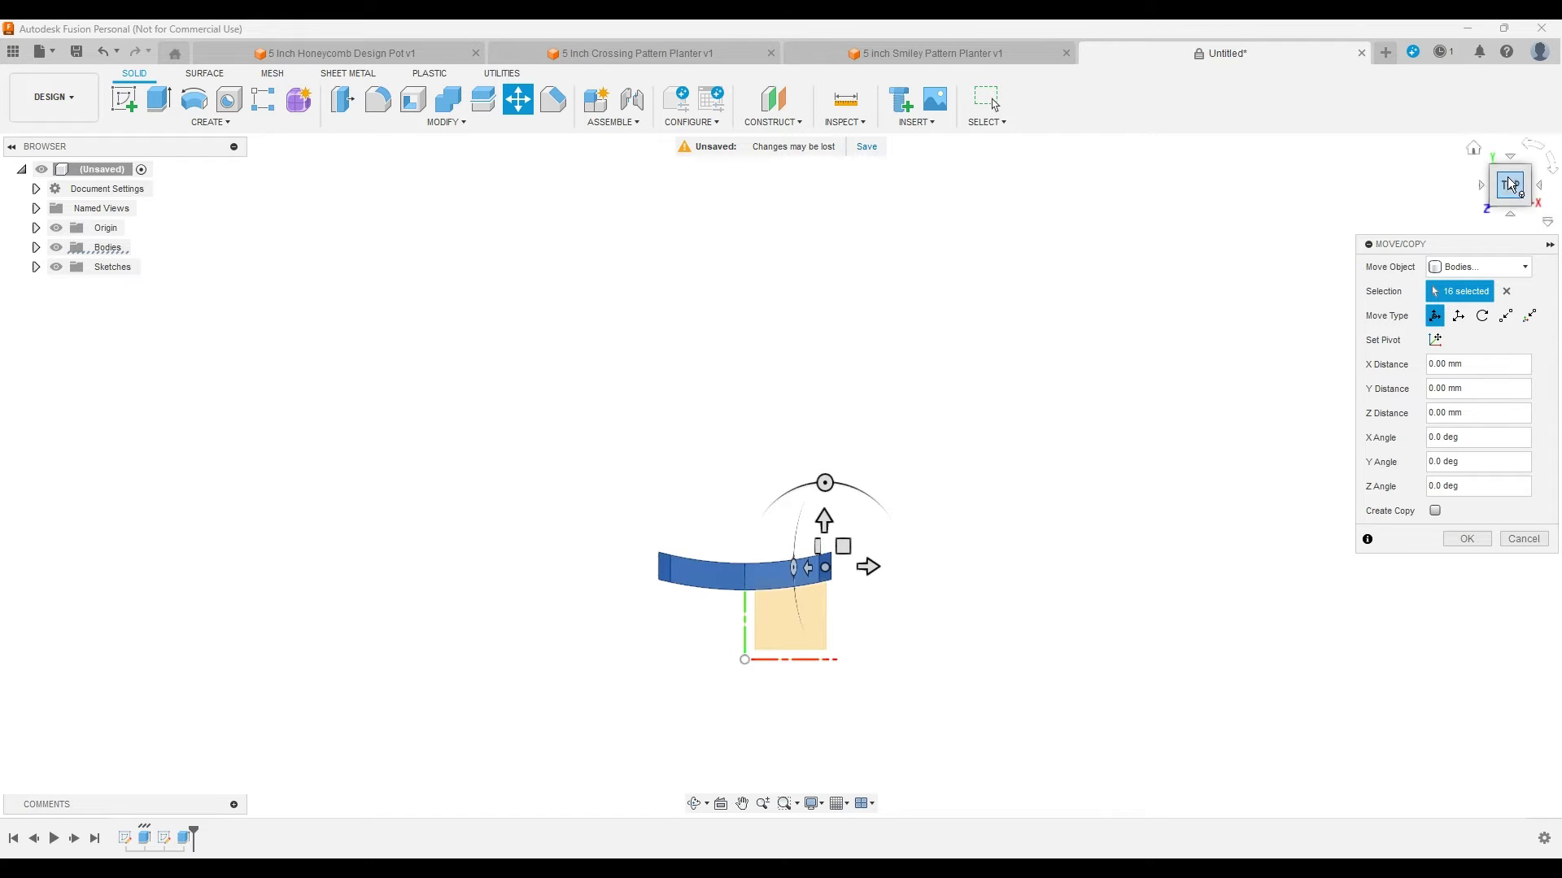
{"action": "left_click_drag", "start_coordinate": [824, 521], "coordinate": [822, 596]}
{"action": "scroll", "coordinate": [749, 663], "scroll_direction": "up", "scroll_amount": 4}
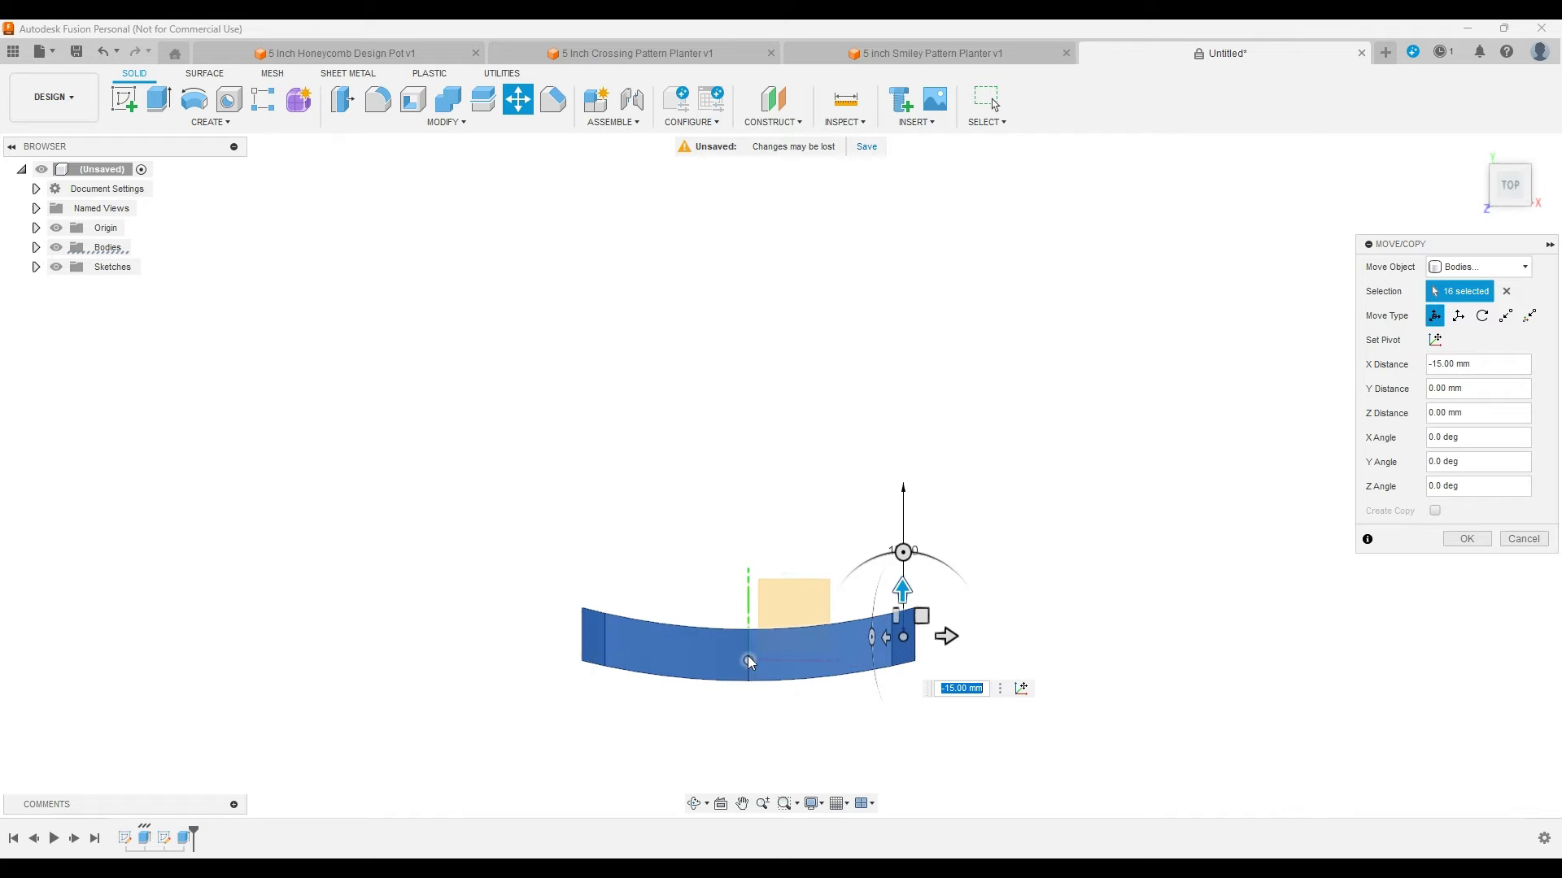
Step: Refine the move to an X distance of -15.5 mm so the curved chevrons sit centred on the origin, and complete it
{"action": "scroll", "coordinate": [749, 663], "scroll_direction": "up", "scroll_amount": 3}
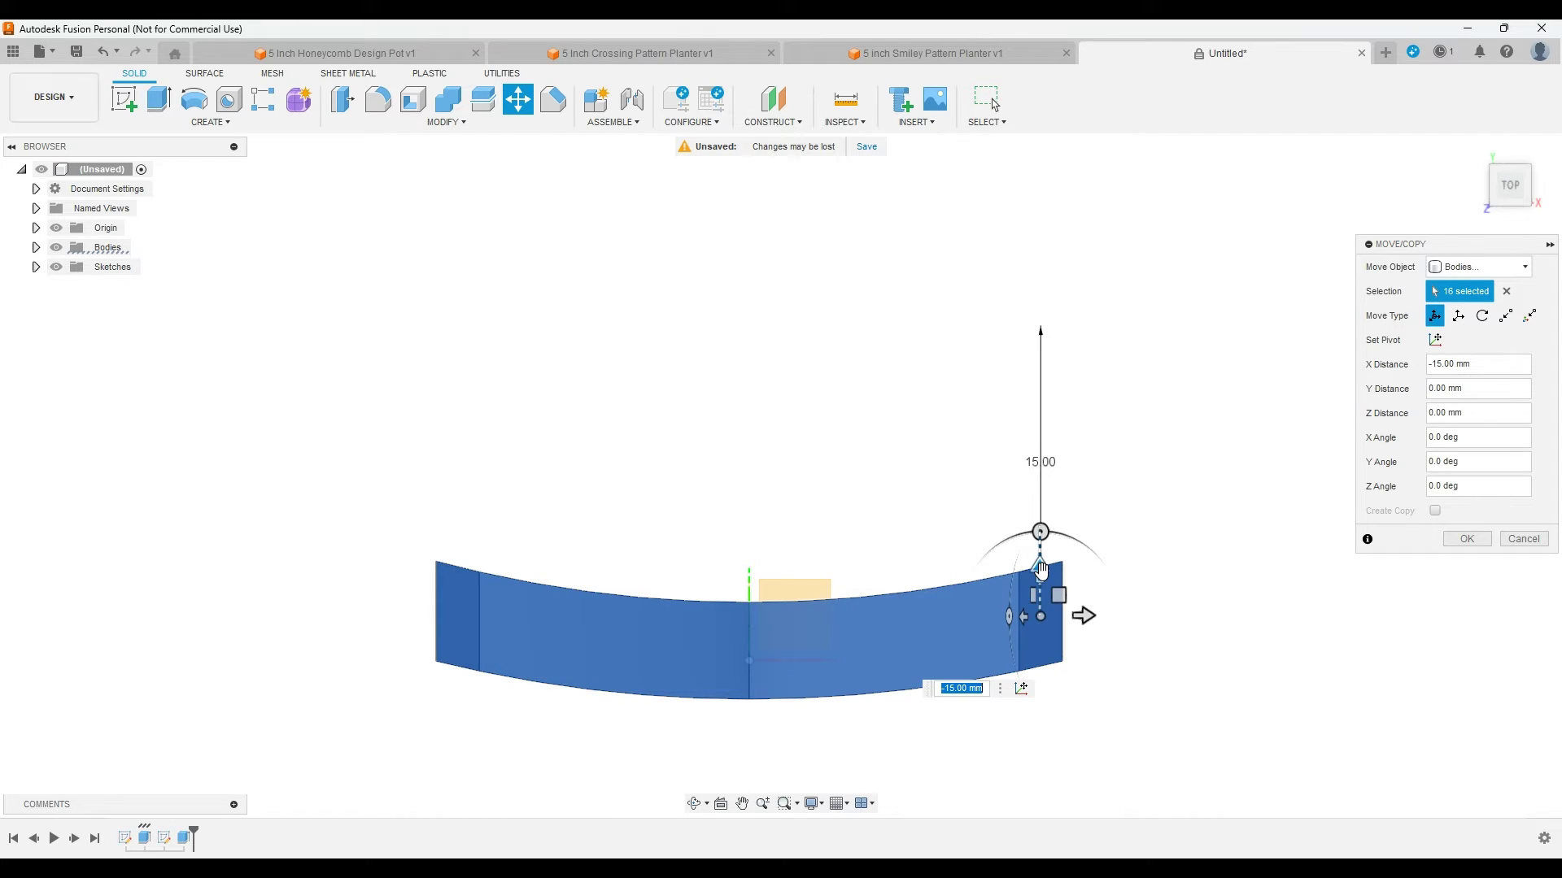
{"action": "left_click_drag", "start_coordinate": [1040, 568], "coordinate": [1040, 585]}
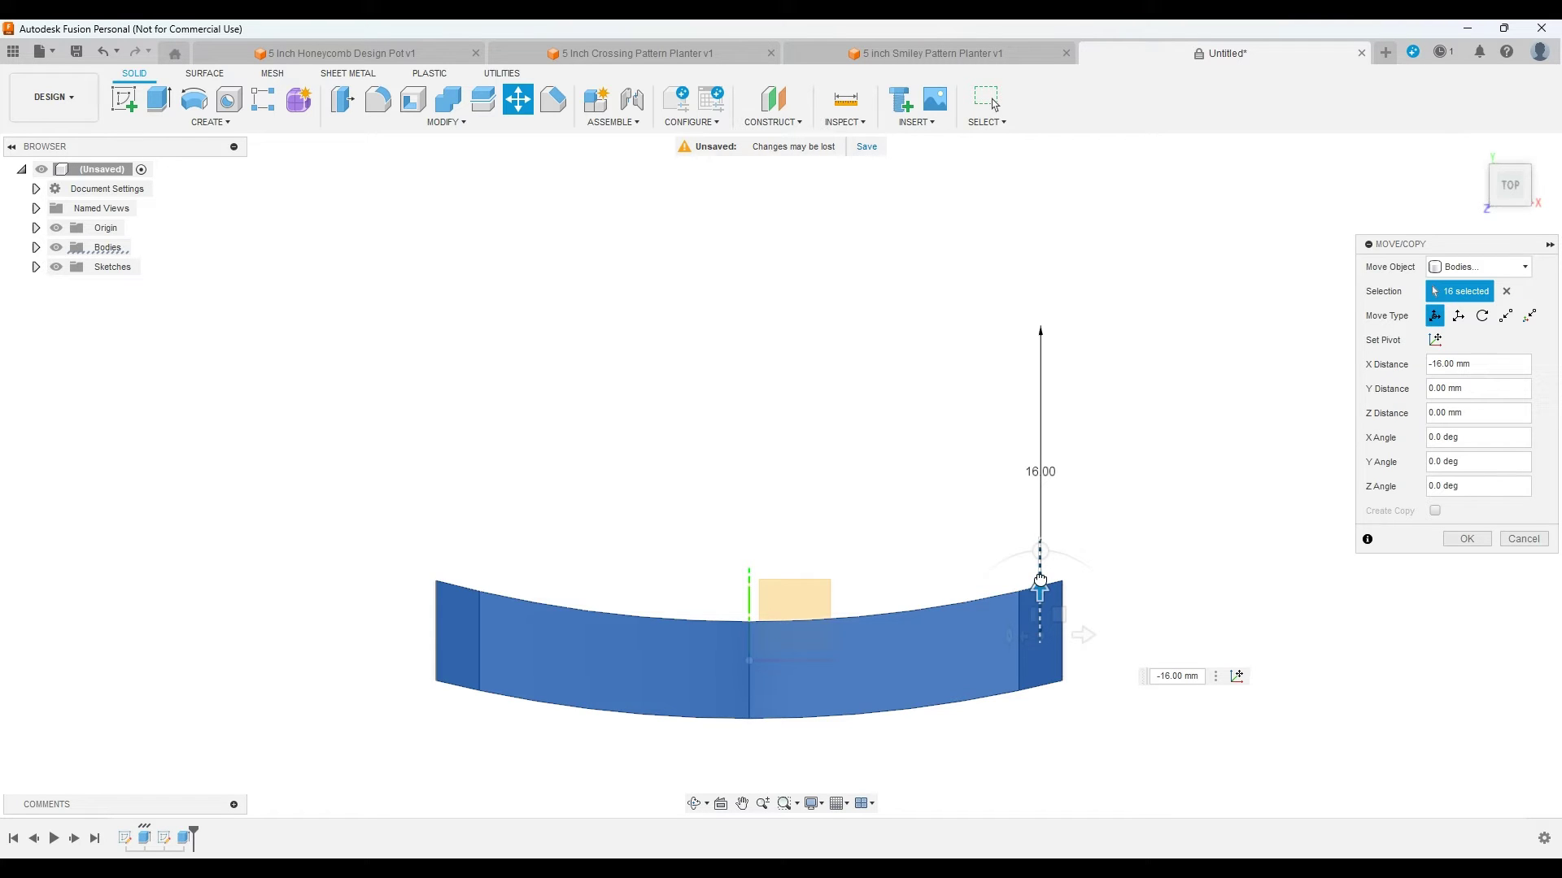
{"action": "scroll", "coordinate": [1244, 663], "scroll_direction": "up", "scroll_amount": 2}
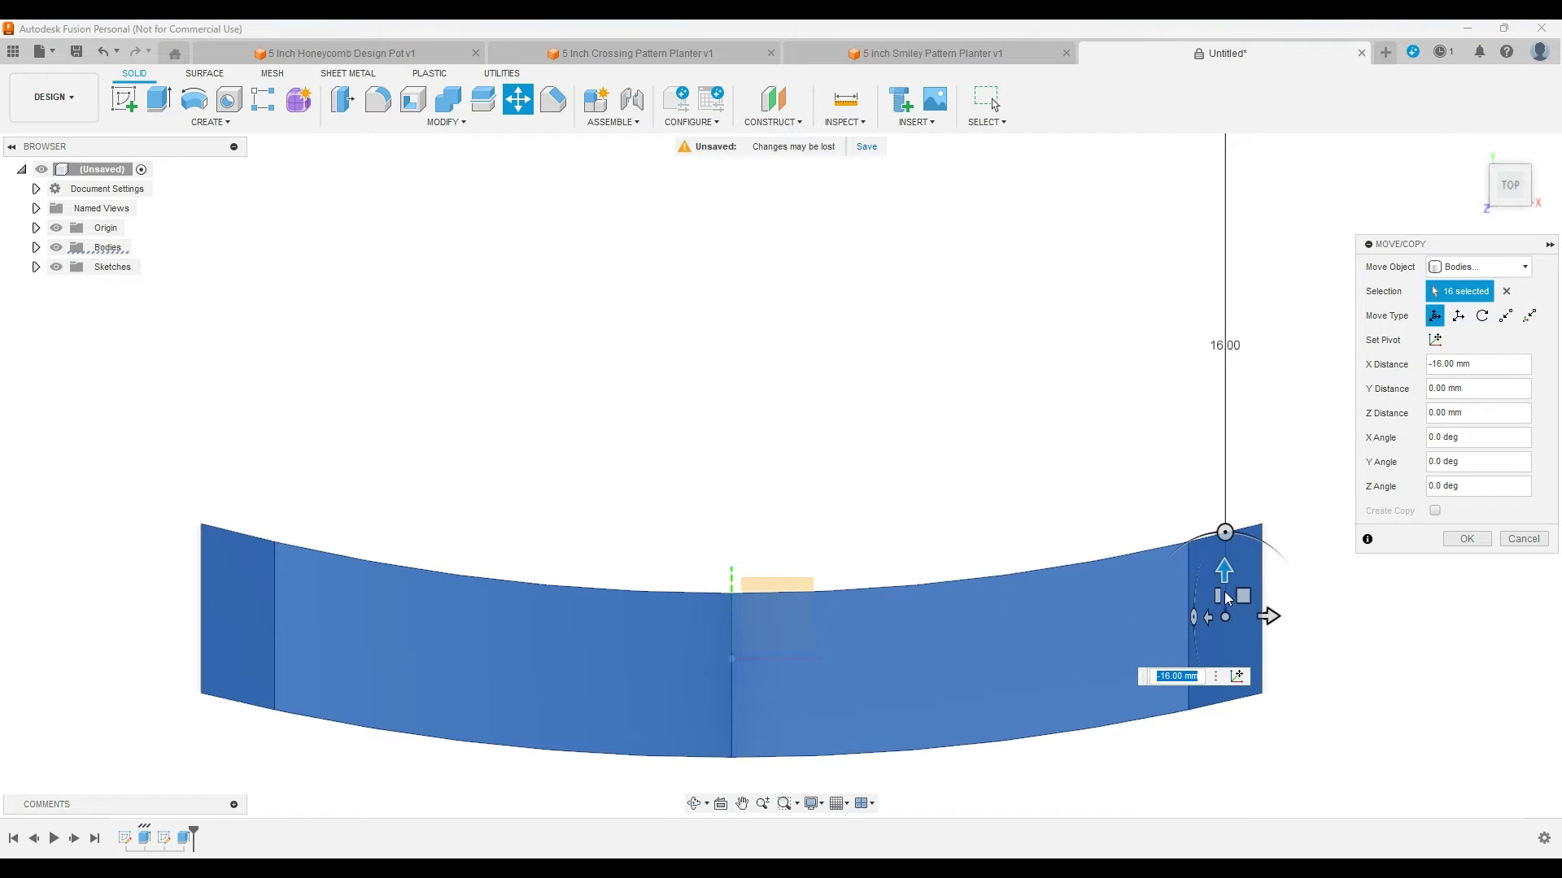
{"action": "left_click_drag", "start_coordinate": [1224, 572], "coordinate": [1224, 553]}
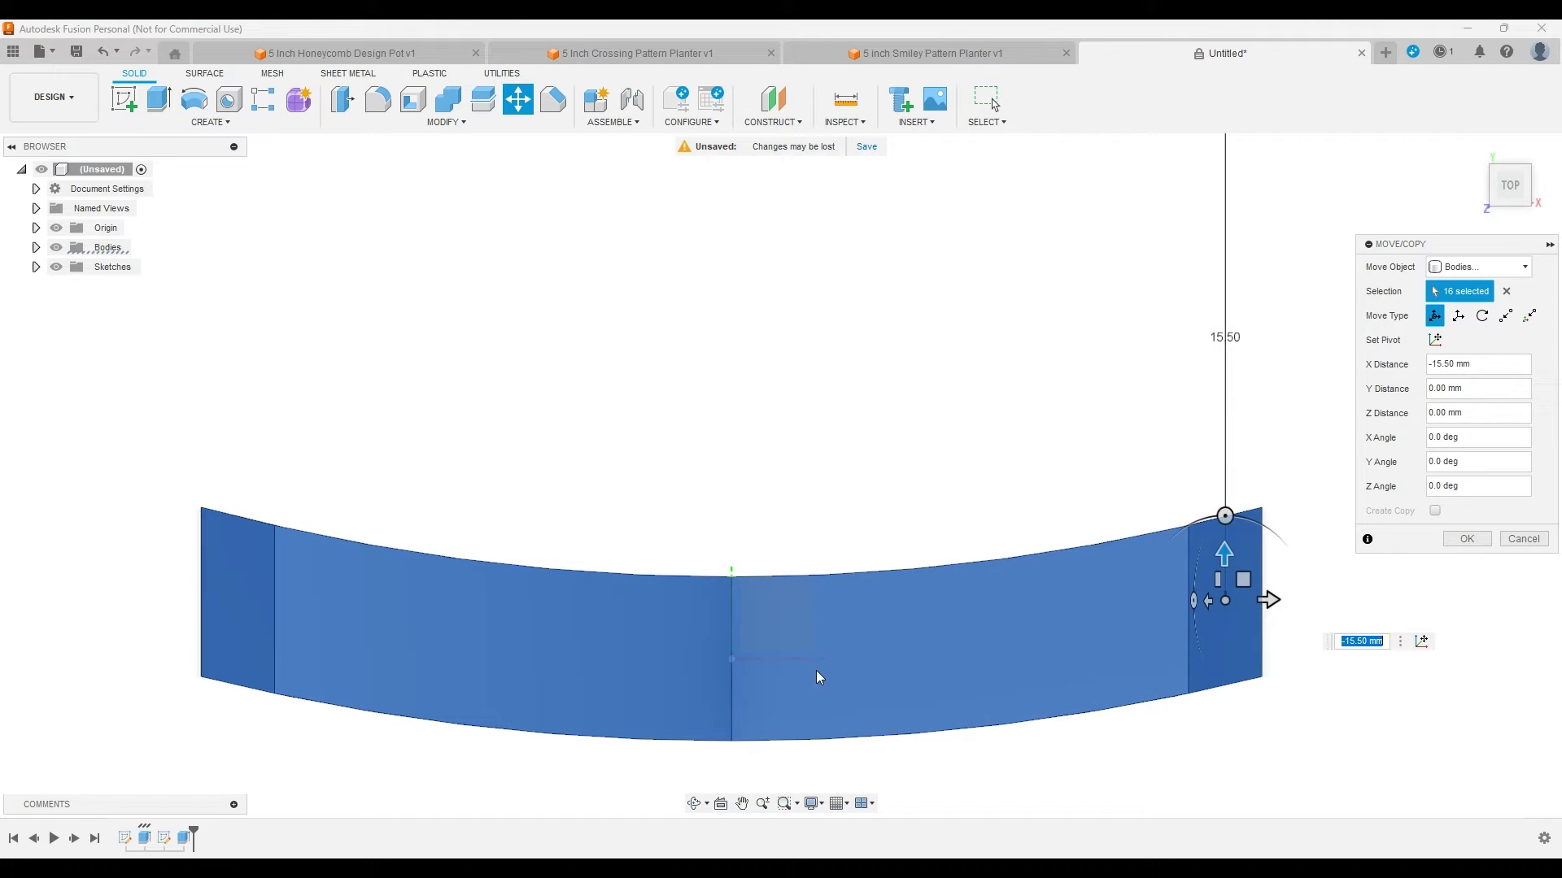
{"action": "left_click", "coordinate": [1467, 539]}
Step: Move all the chevron bodies away from the origin by an X distance of 62.5 mm
{"action": "scroll", "coordinate": [828, 507], "scroll_direction": "down", "scroll_amount": 6}
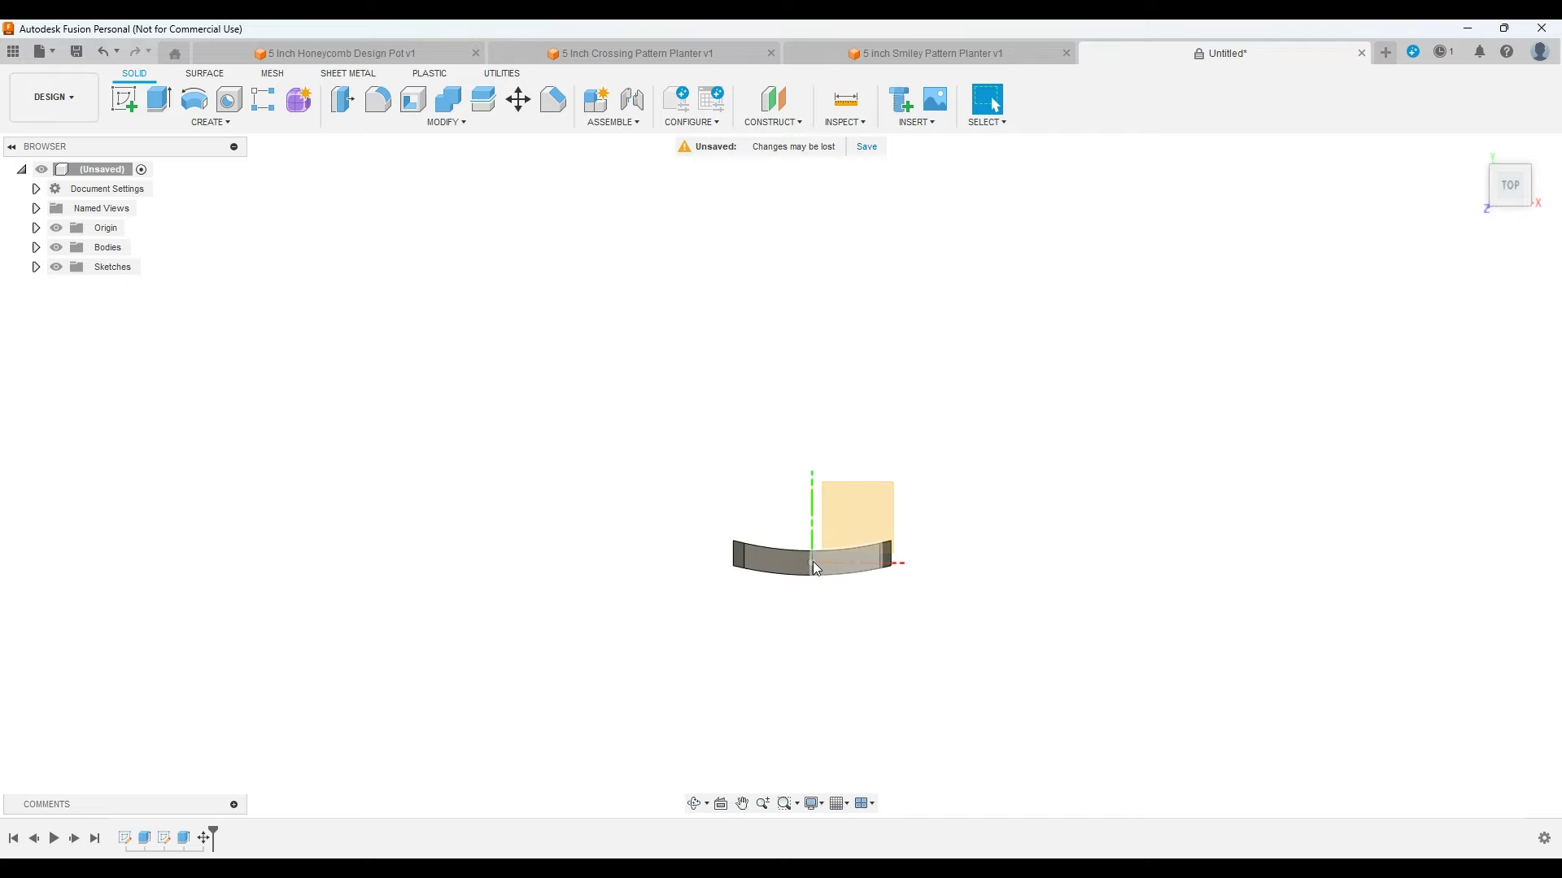
{"action": "mouse_move", "coordinate": [684, 513]}
{"action": "left_mouse_down"}
{"action": "mouse_move", "coordinate": [962, 617]}
{"action": "mouse_move", "coordinate": [921, 610]}
{"action": "left_mouse_up"}
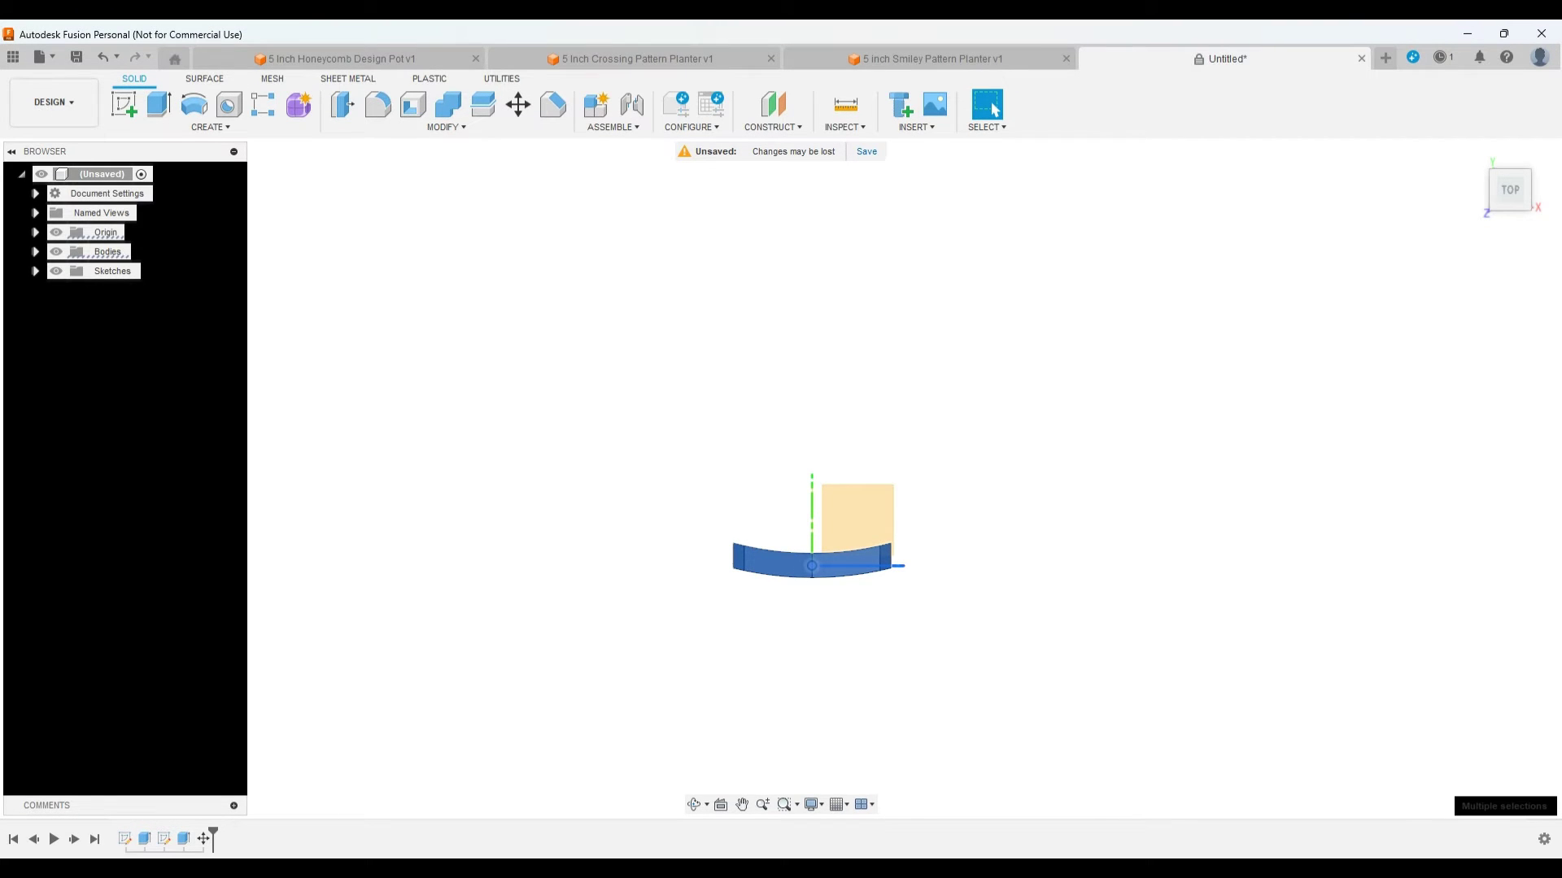
{"action": "key", "text": "m"}
{"action": "scroll", "coordinate": [838, 477], "scroll_direction": "down", "scroll_amount": 4}
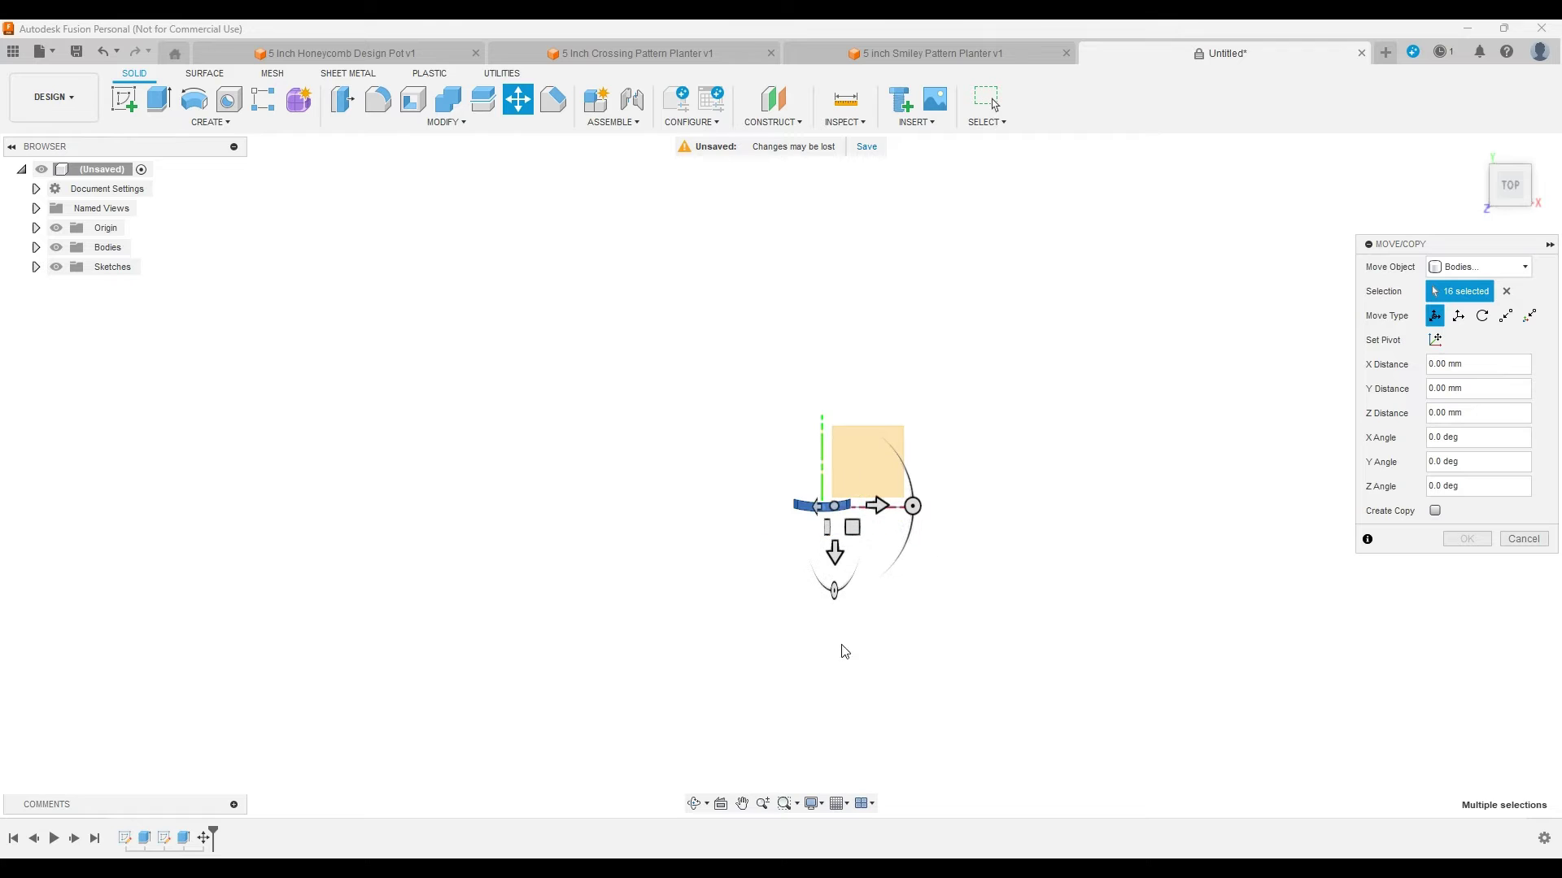
{"action": "left_click_drag", "start_coordinate": [835, 550], "coordinate": [835, 659]}
{"action": "left_click", "coordinate": [959, 652]}
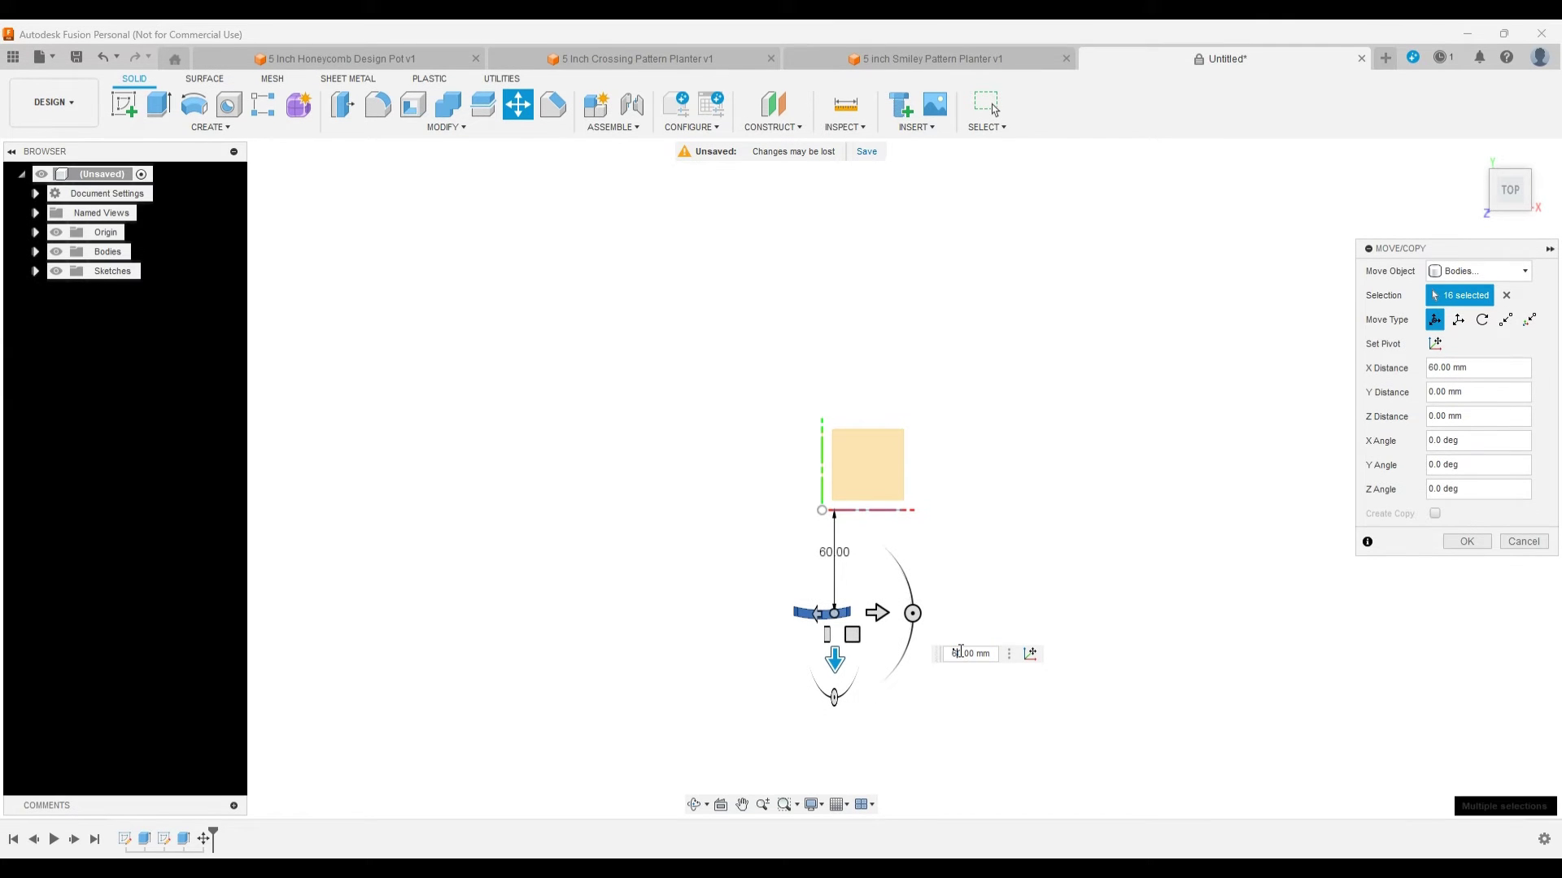
{"action": "key", "text": "BackSpace"}
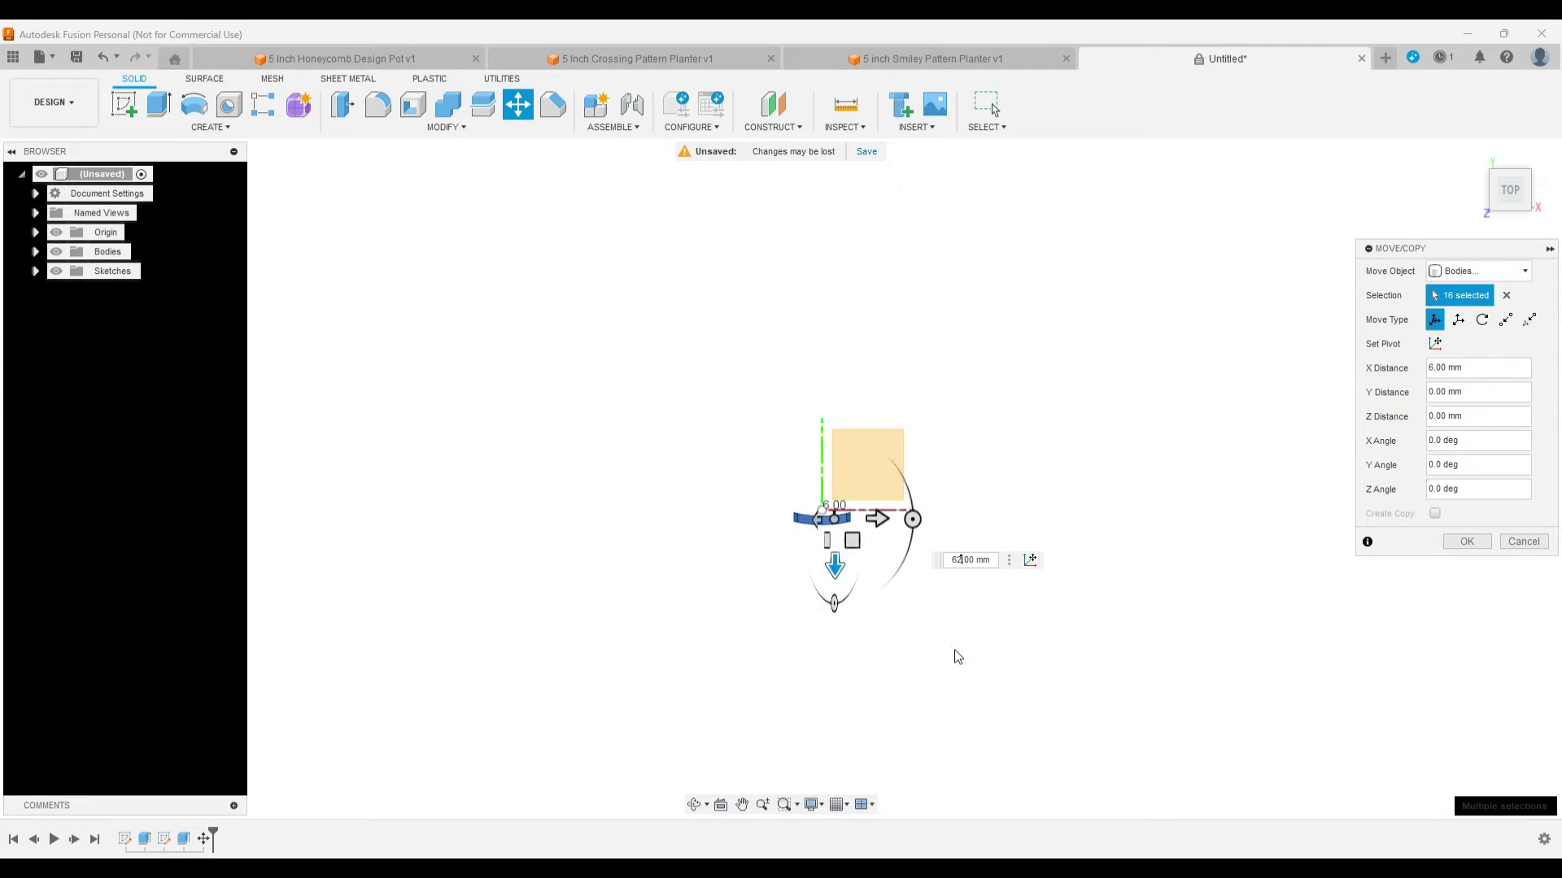
{"action": "type", "text": "2"}
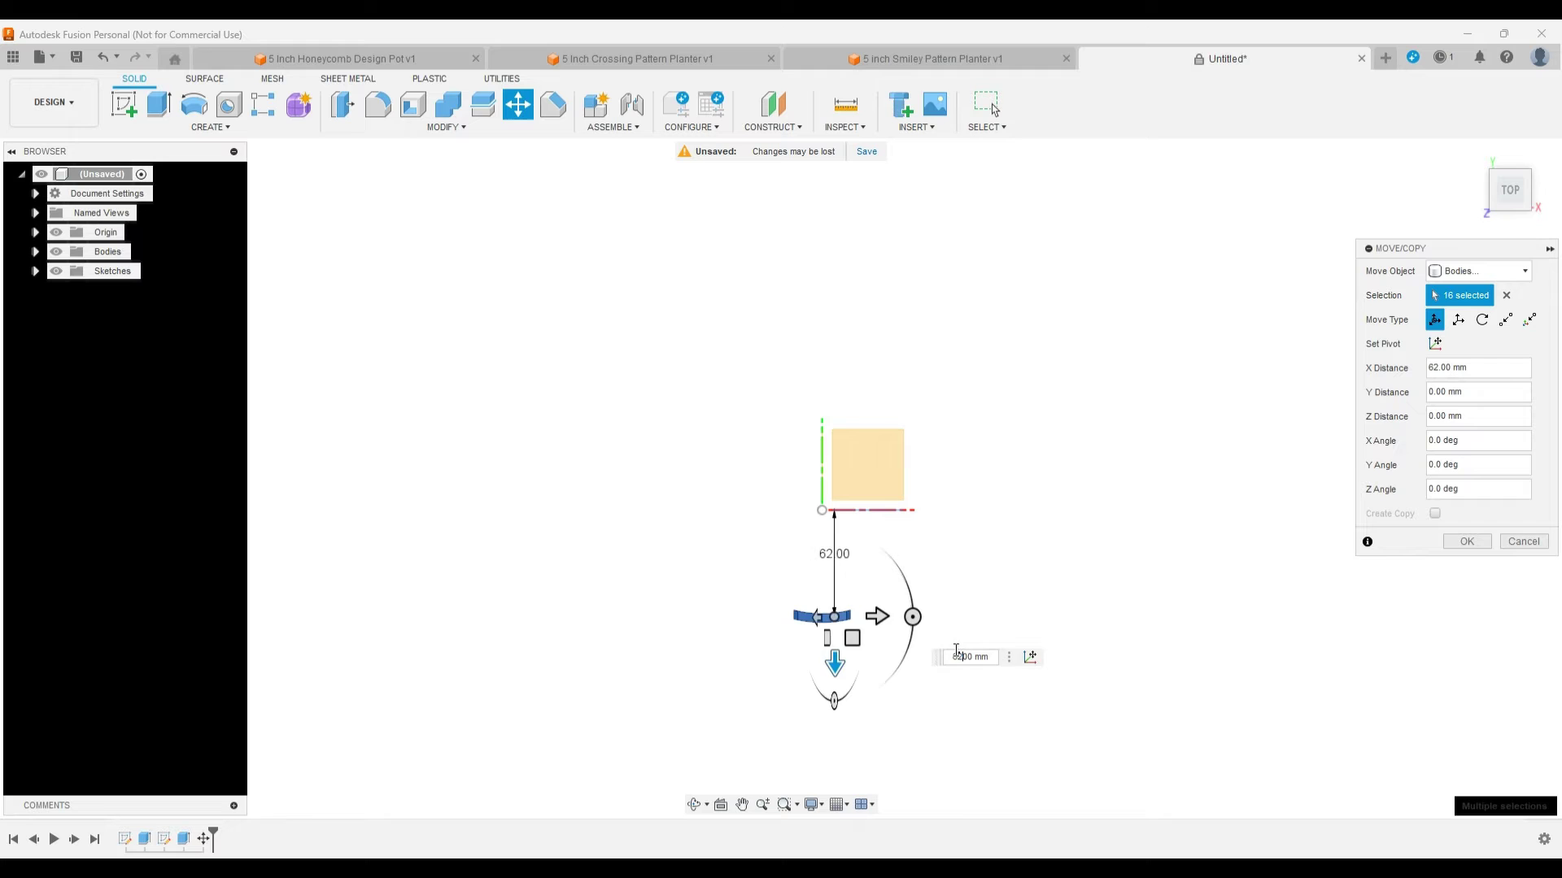
{"action": "key", "text": "BackSpace"}
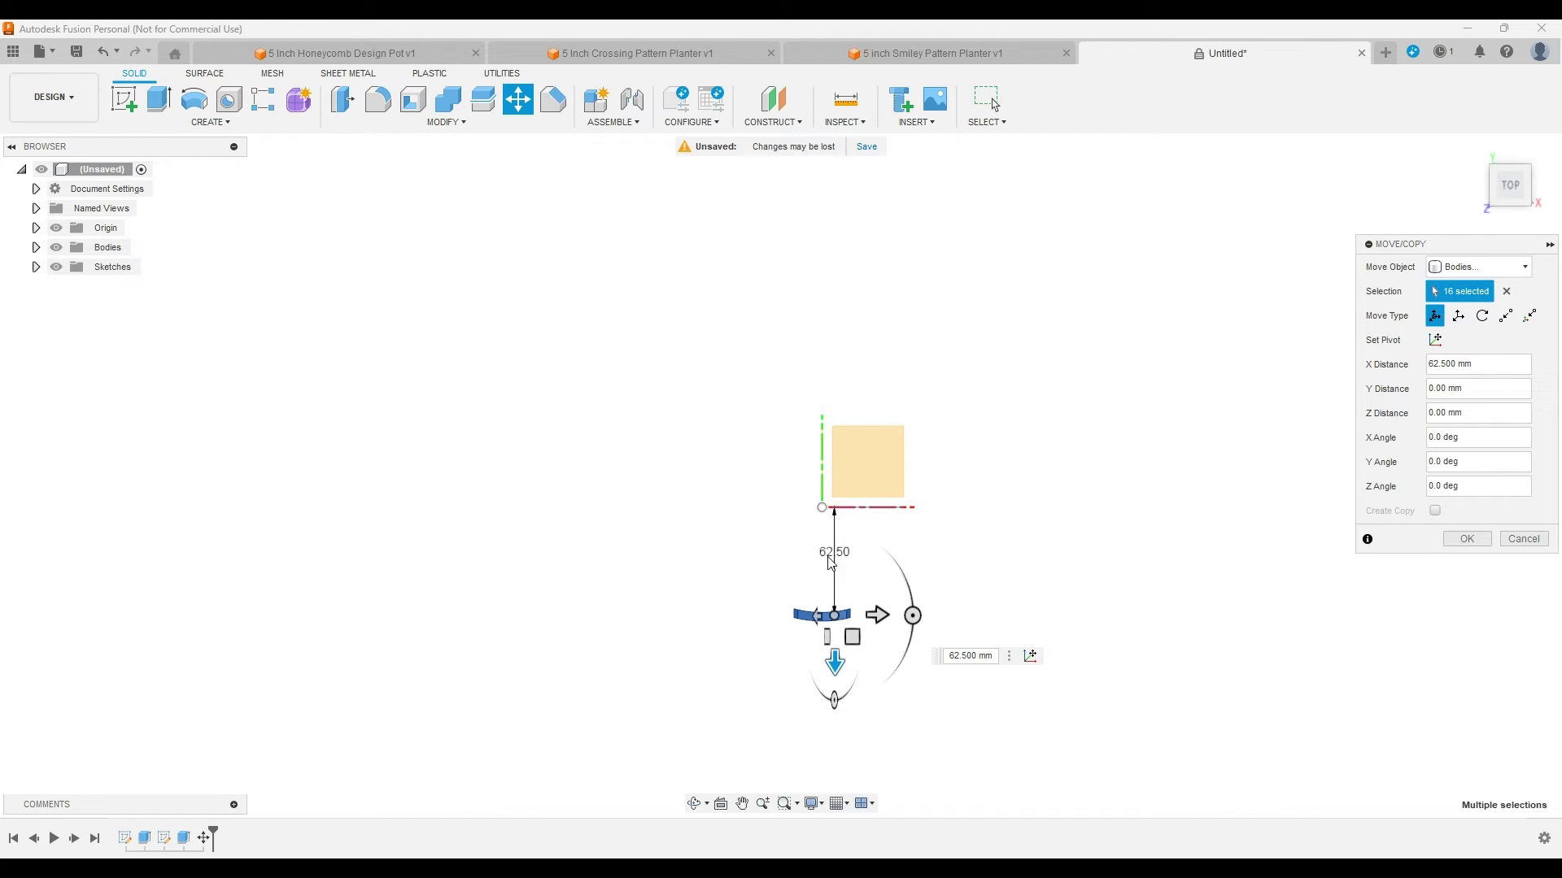
{"action": "left_click", "coordinate": [1482, 538]}
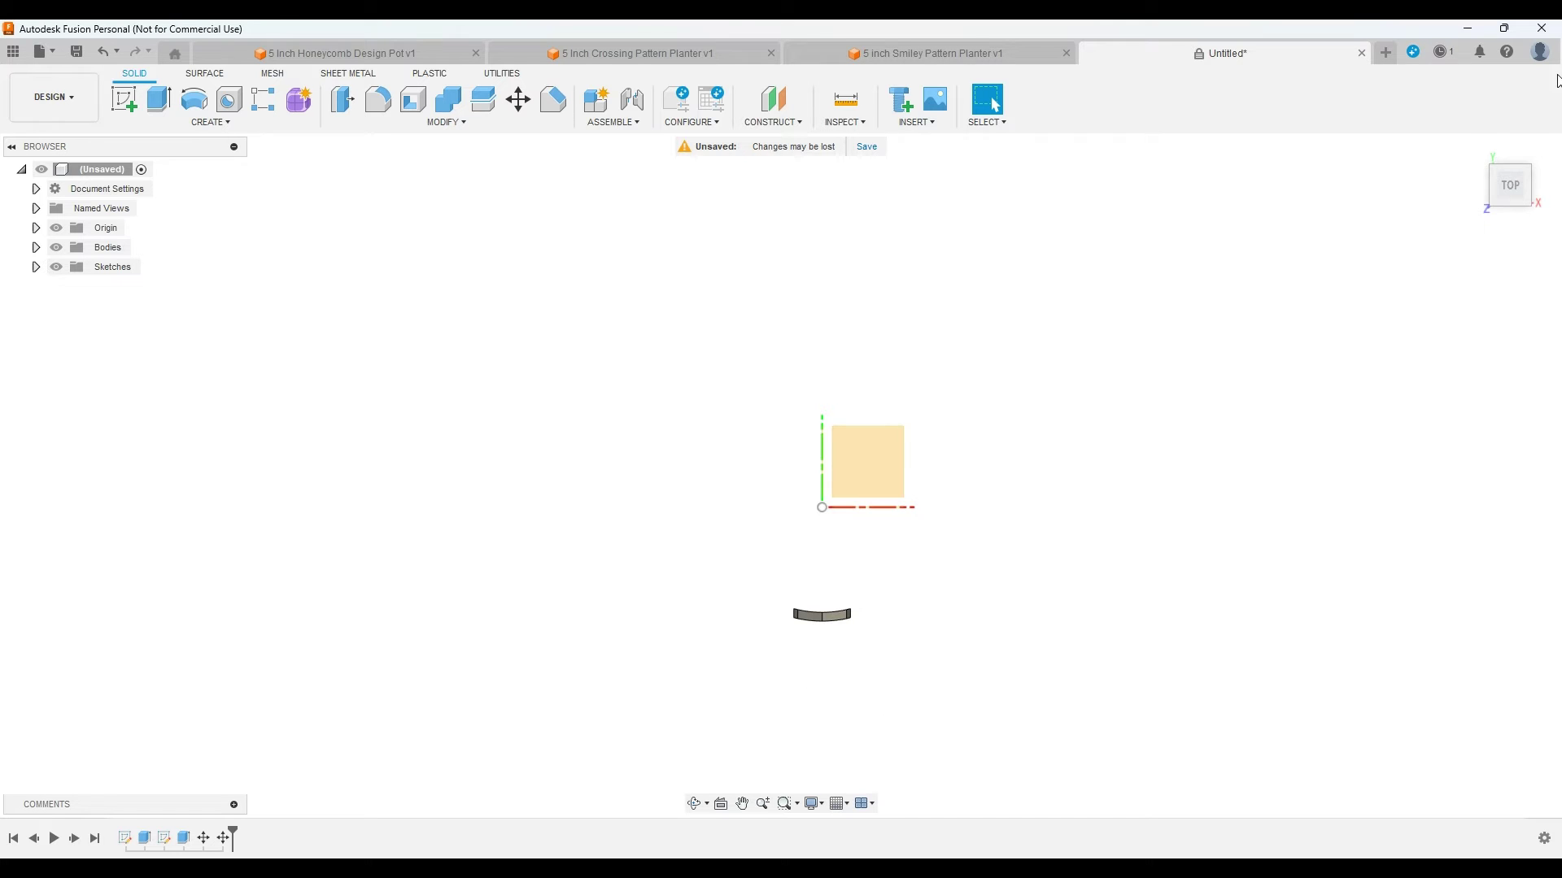
Step: Start a circular pattern of all the chevron column's faces around the origin's vertical Z axis
{"action": "left_click", "coordinate": [230, 122]}
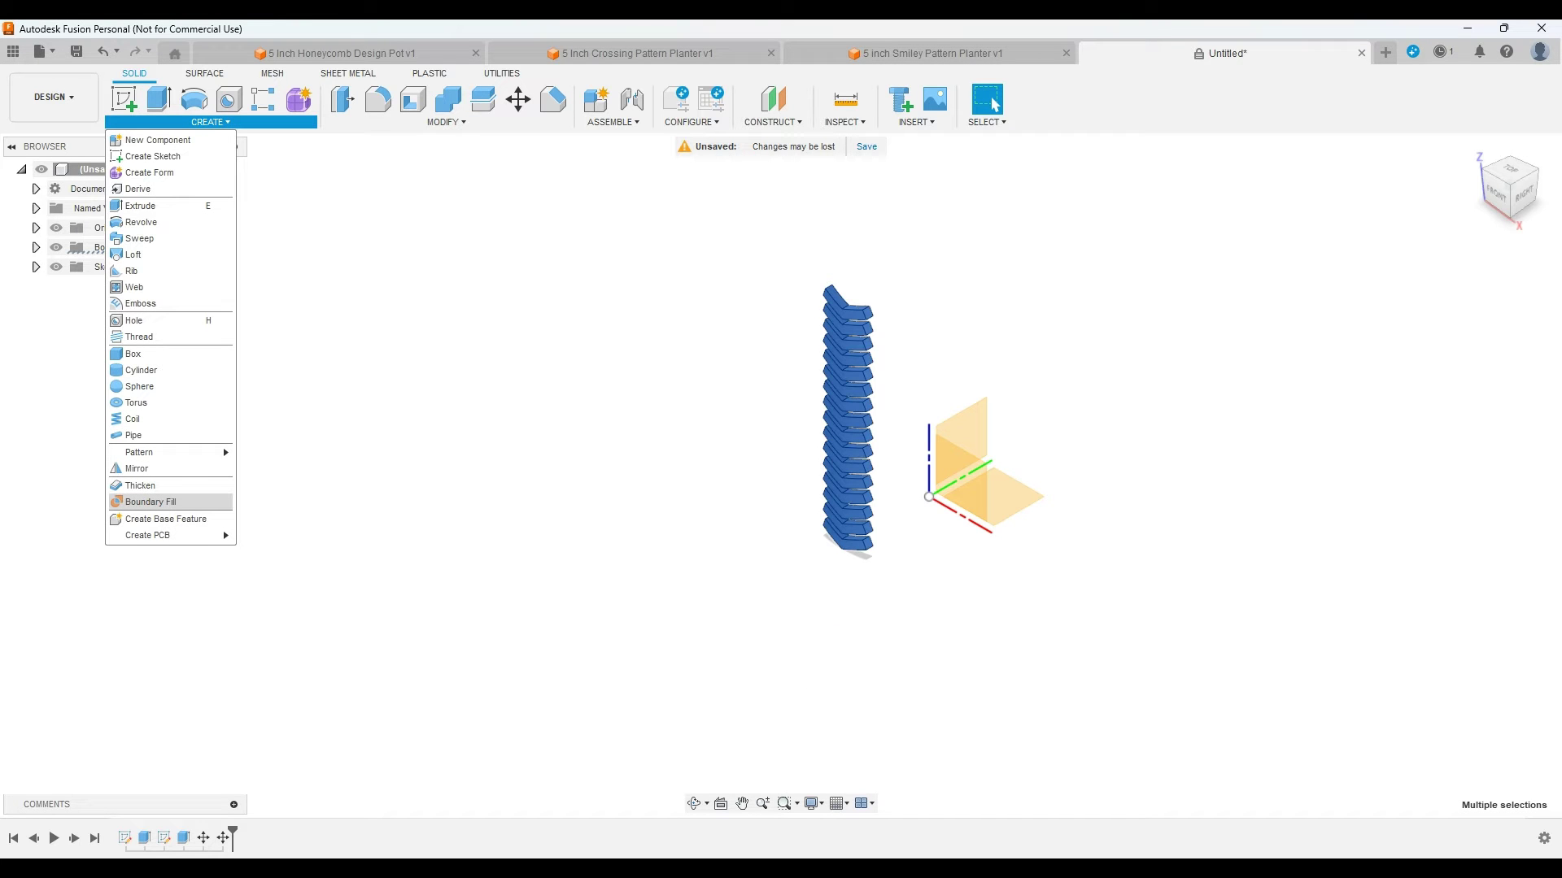
{"action": "mouse_move", "coordinate": [187, 453]}
{"action": "left_click", "coordinate": [295, 472]}
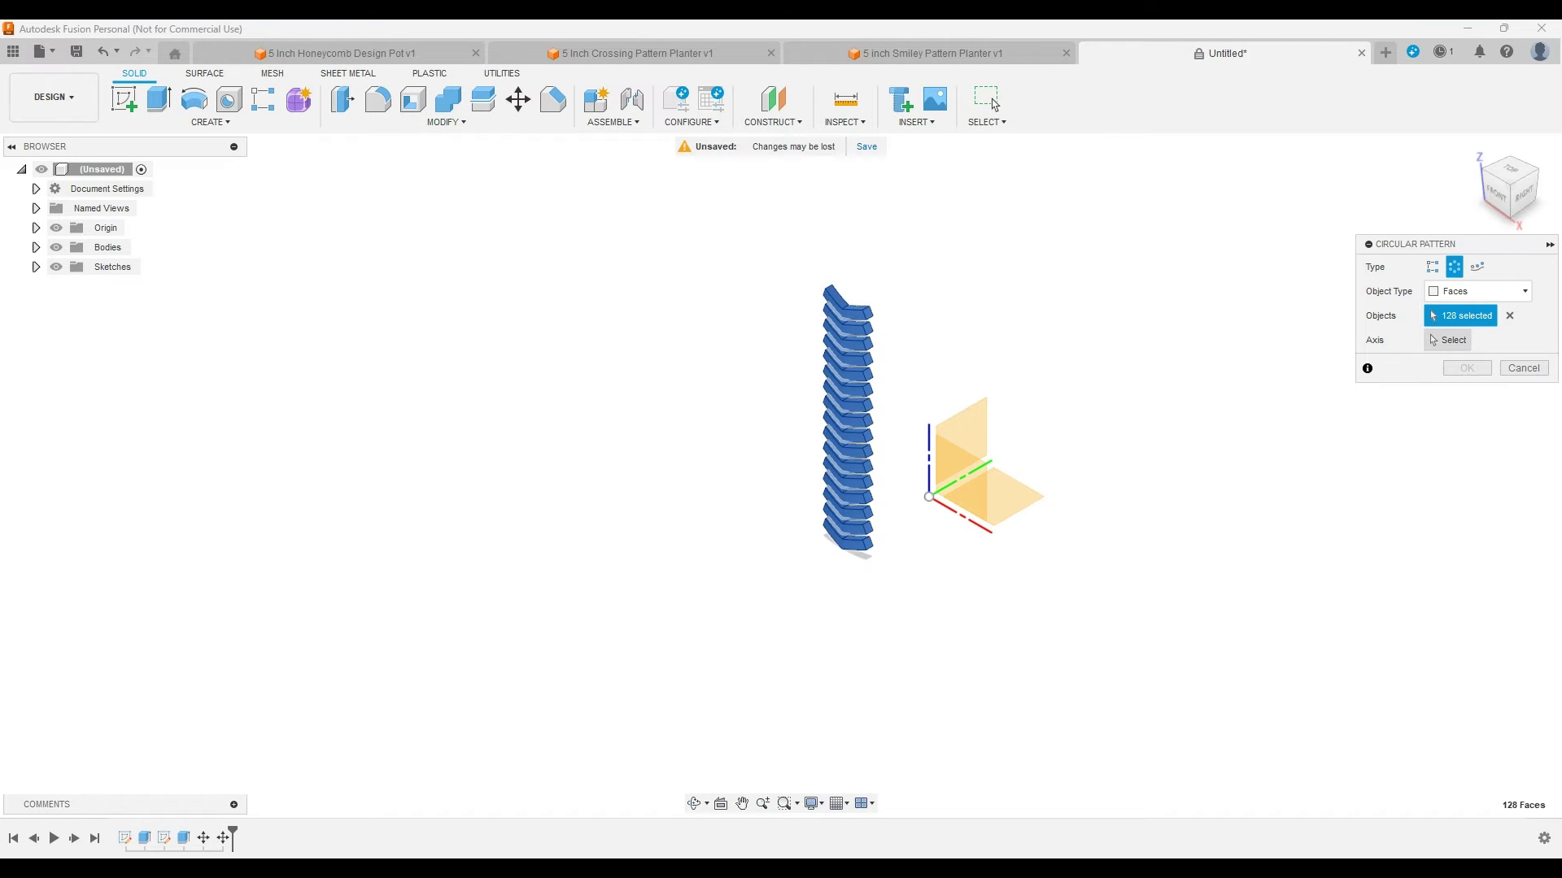
{"action": "left_click", "coordinate": [1447, 340]}
{"action": "left_click", "coordinate": [929, 459]}
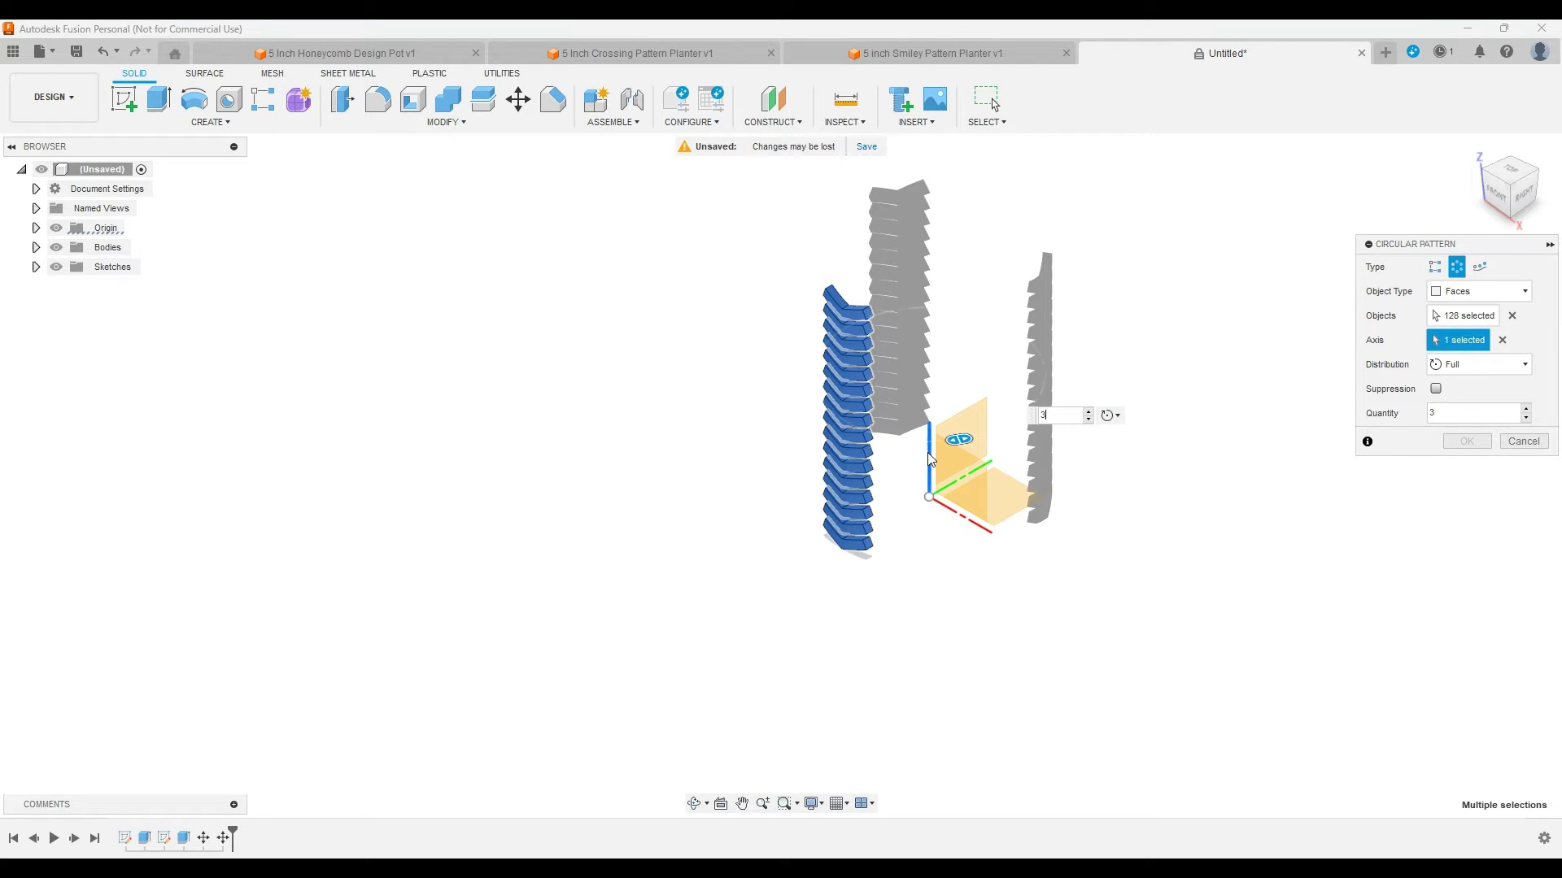
Step: Set the circular pattern's quantity to 11 so the chevron columns form a nearly closed ring
{"action": "left_click", "coordinate": [1510, 177]}
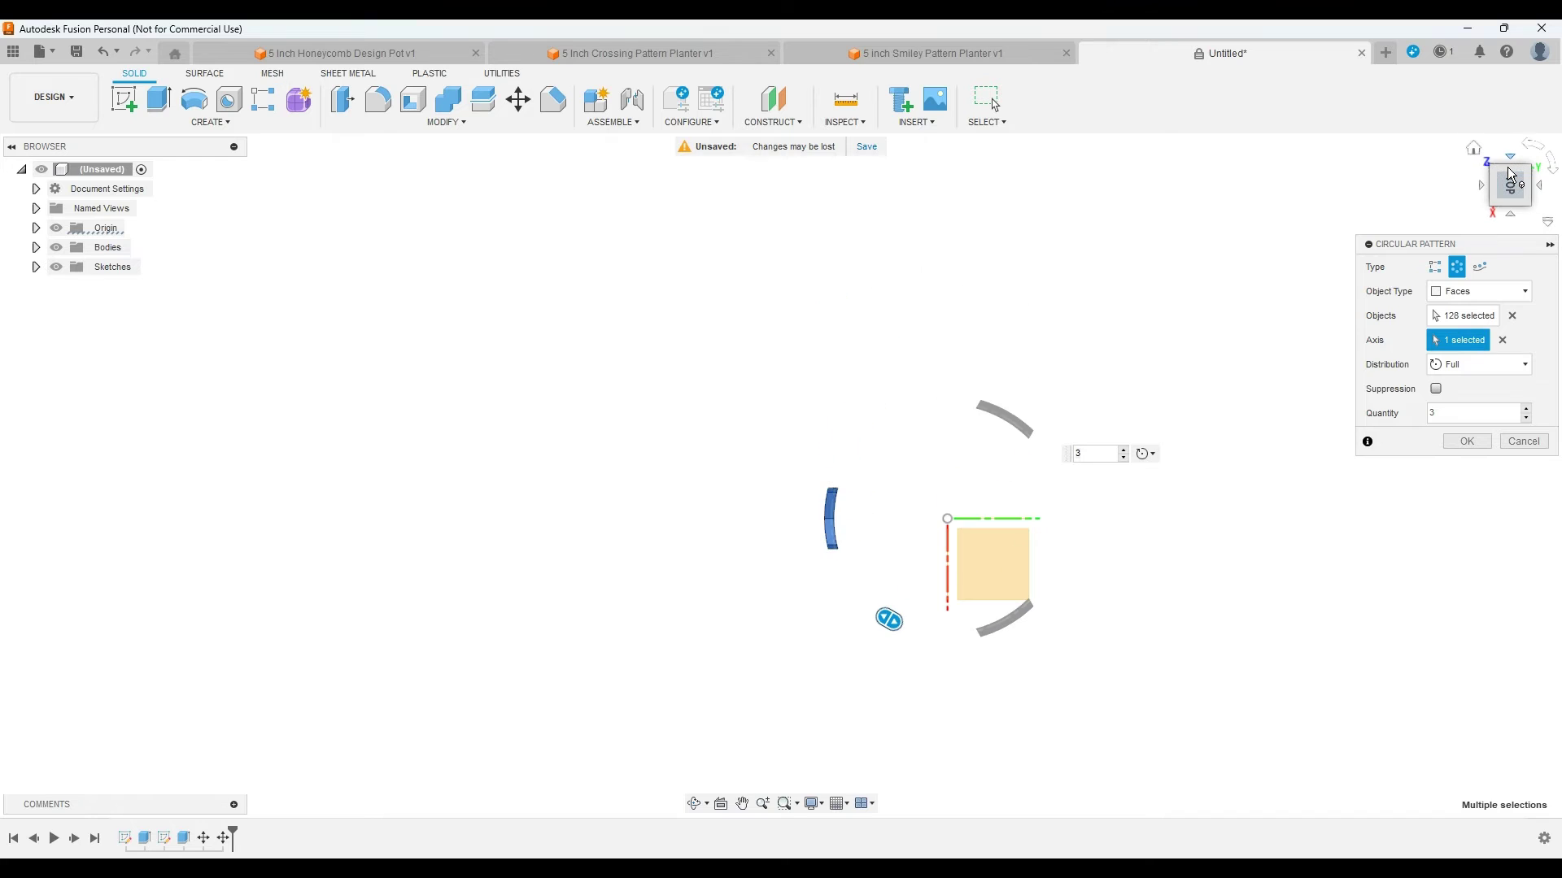
{"action": "left_click", "coordinate": [1527, 409]}
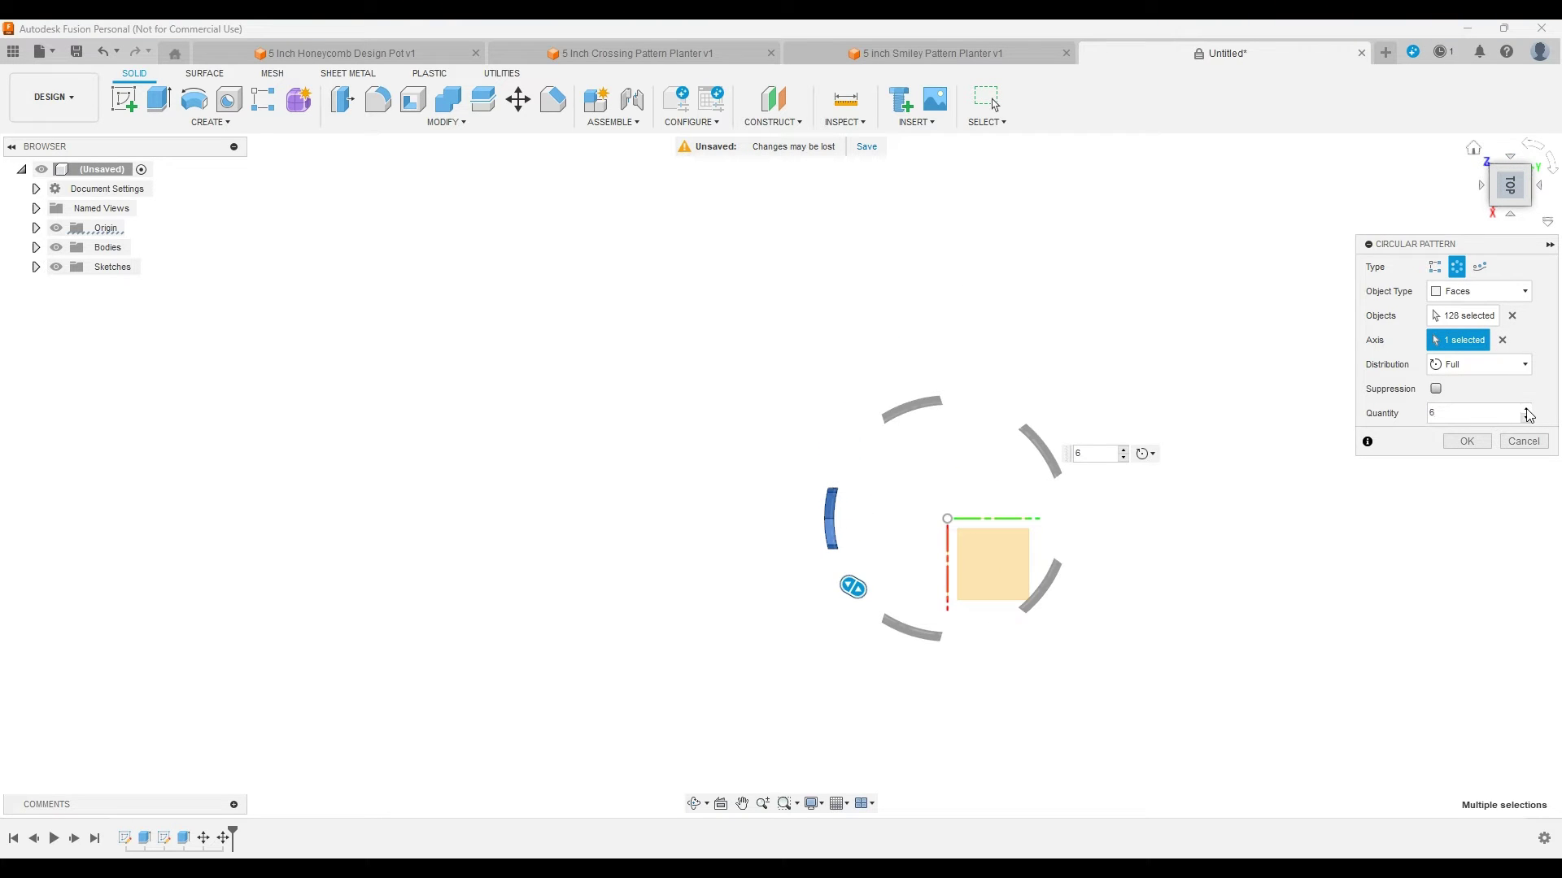
{"action": "left_click", "coordinate": [1527, 410]}
{"action": "left_click", "coordinate": [1527, 410]}
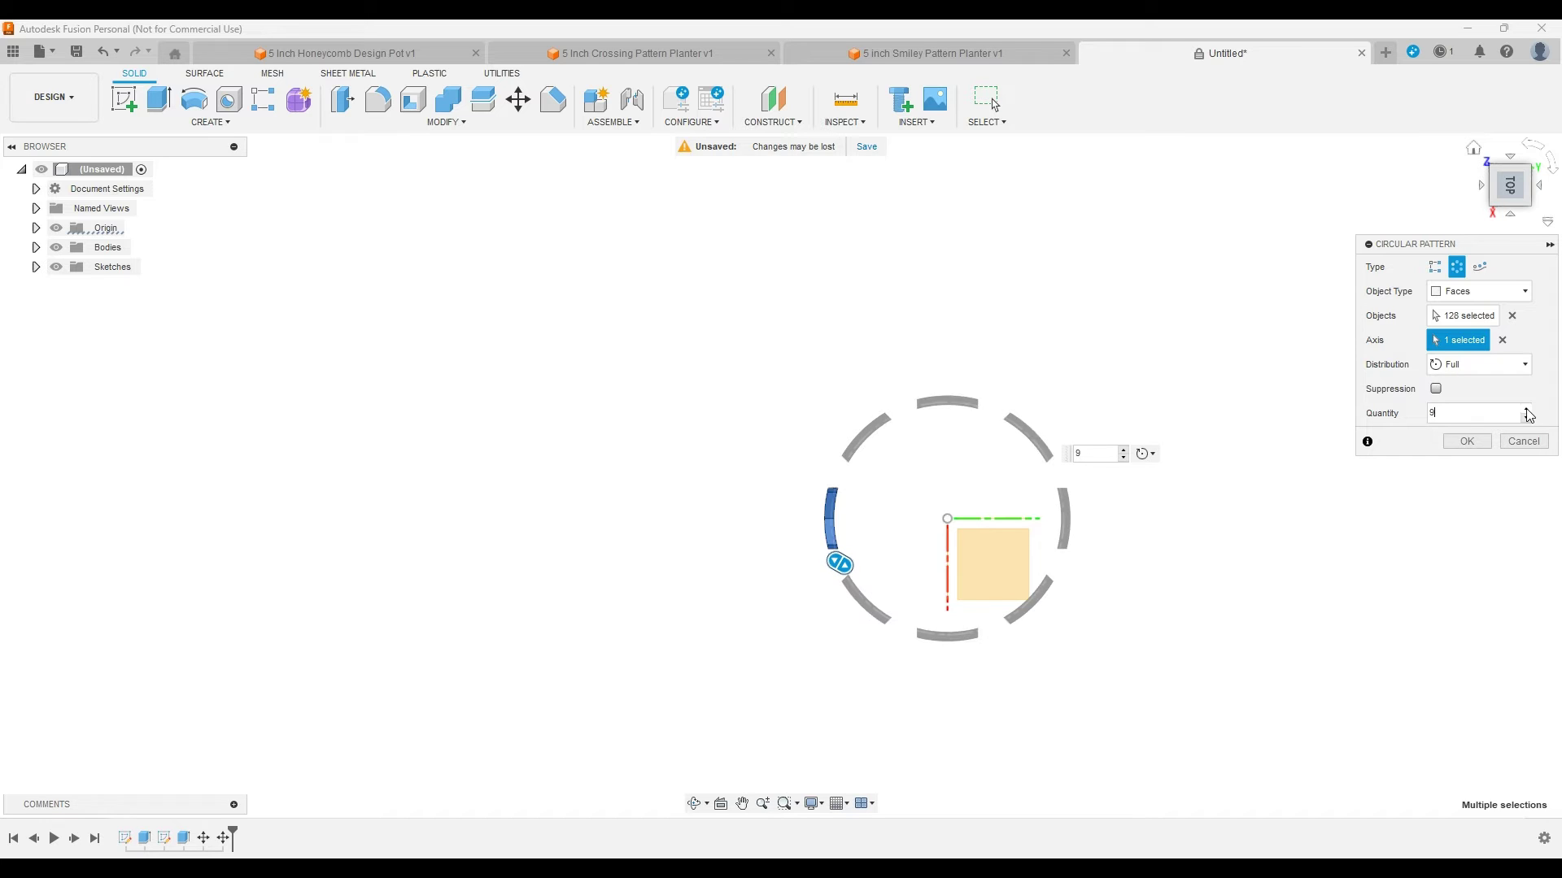
{"action": "left_click", "coordinate": [1527, 410]}
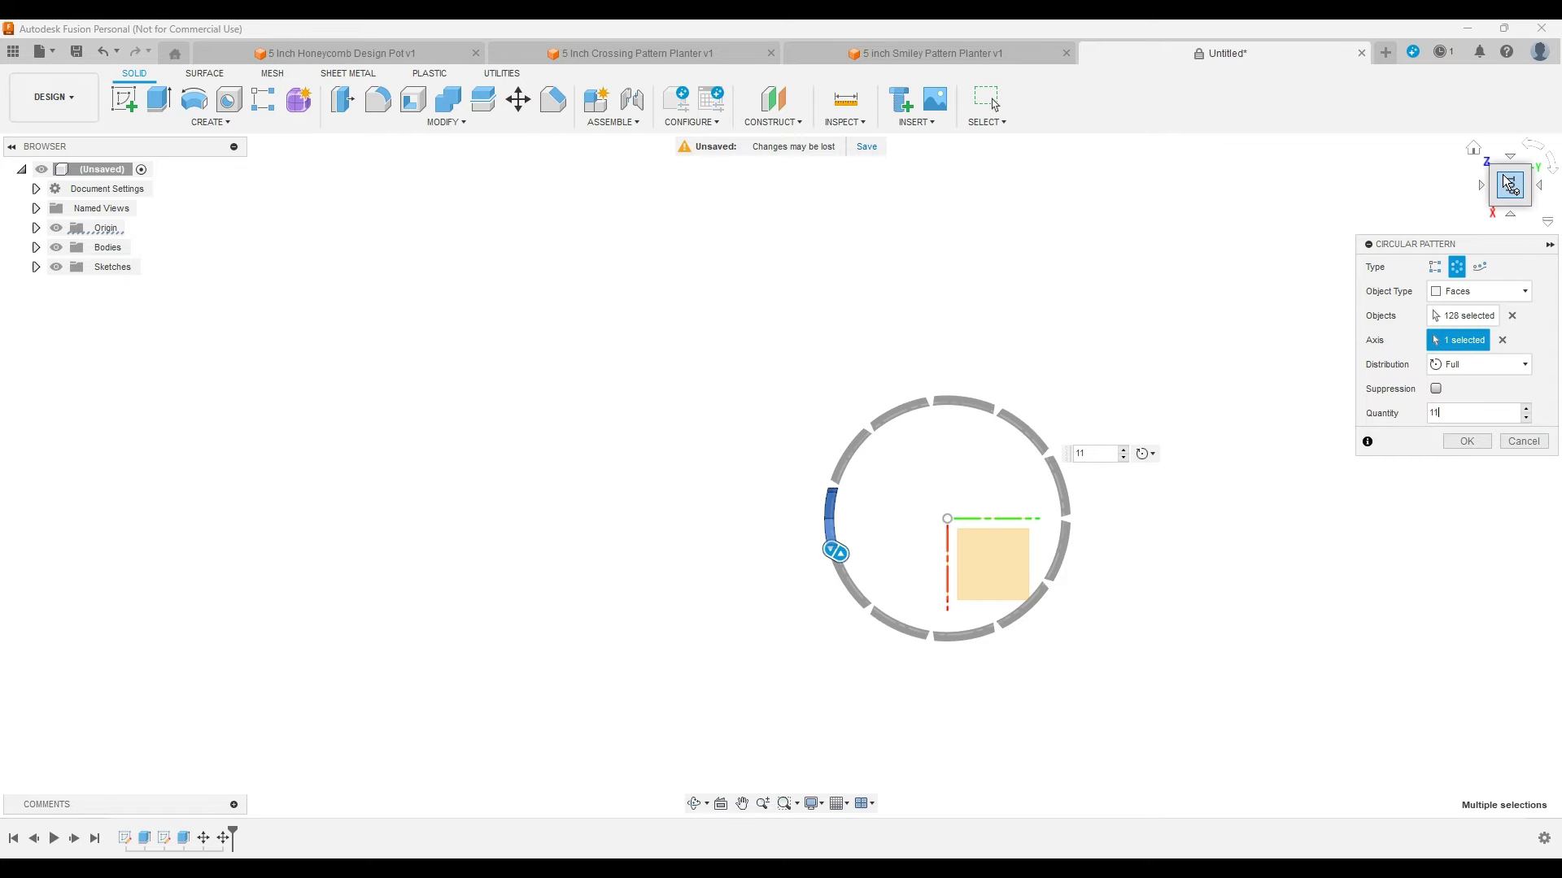
Step: Check the gaps between the columns, try a quantity of 12, return to 11, and complete the circular pattern
{"action": "left_click", "coordinate": [1528, 165]}
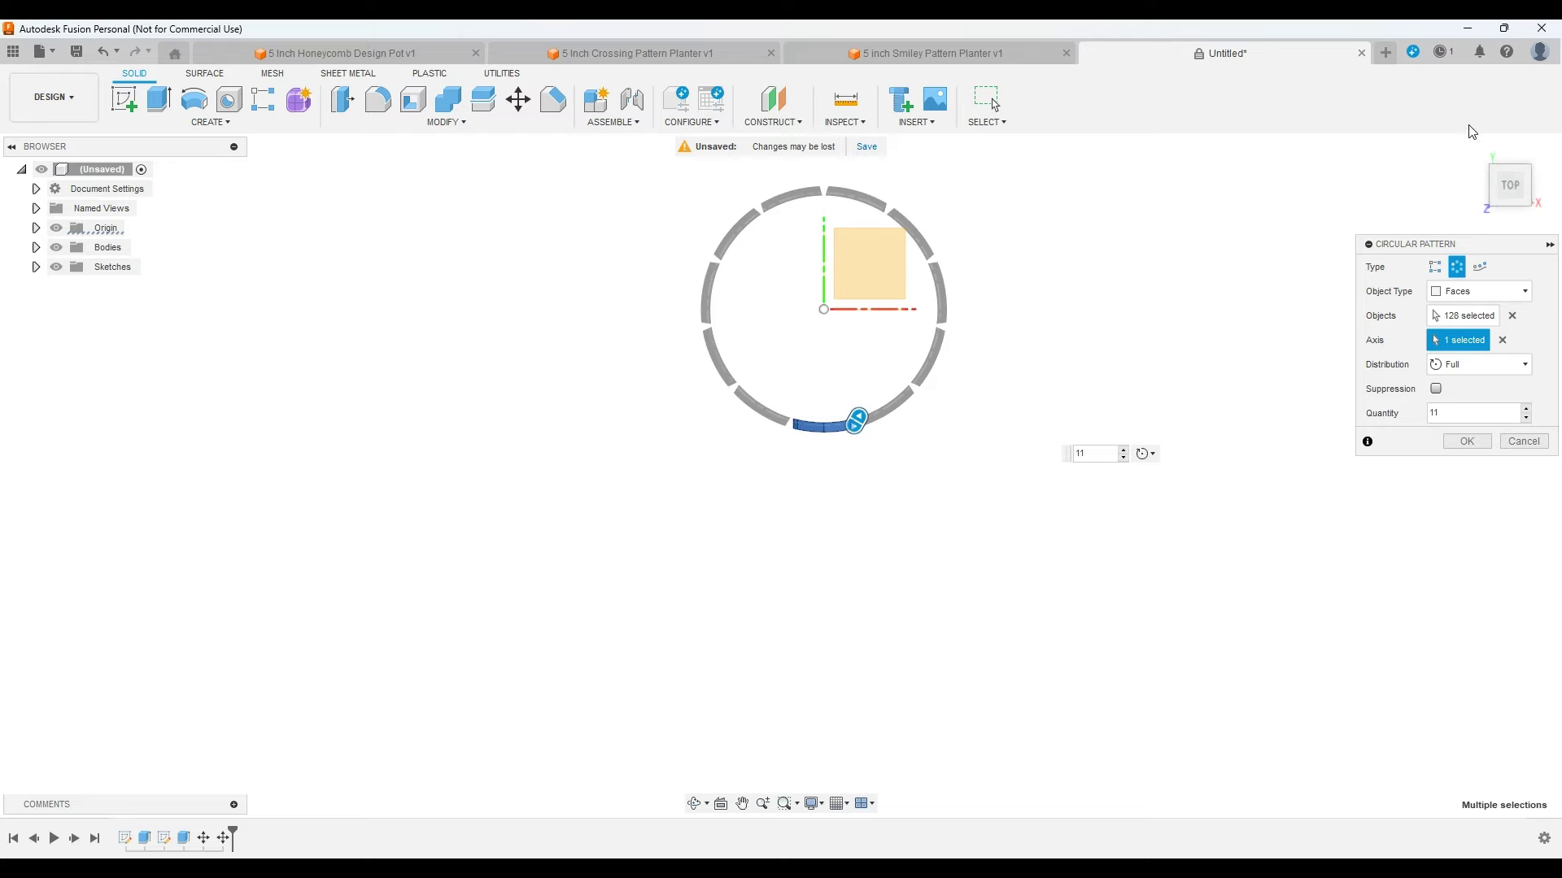
{"action": "left_click", "coordinate": [1473, 147]}
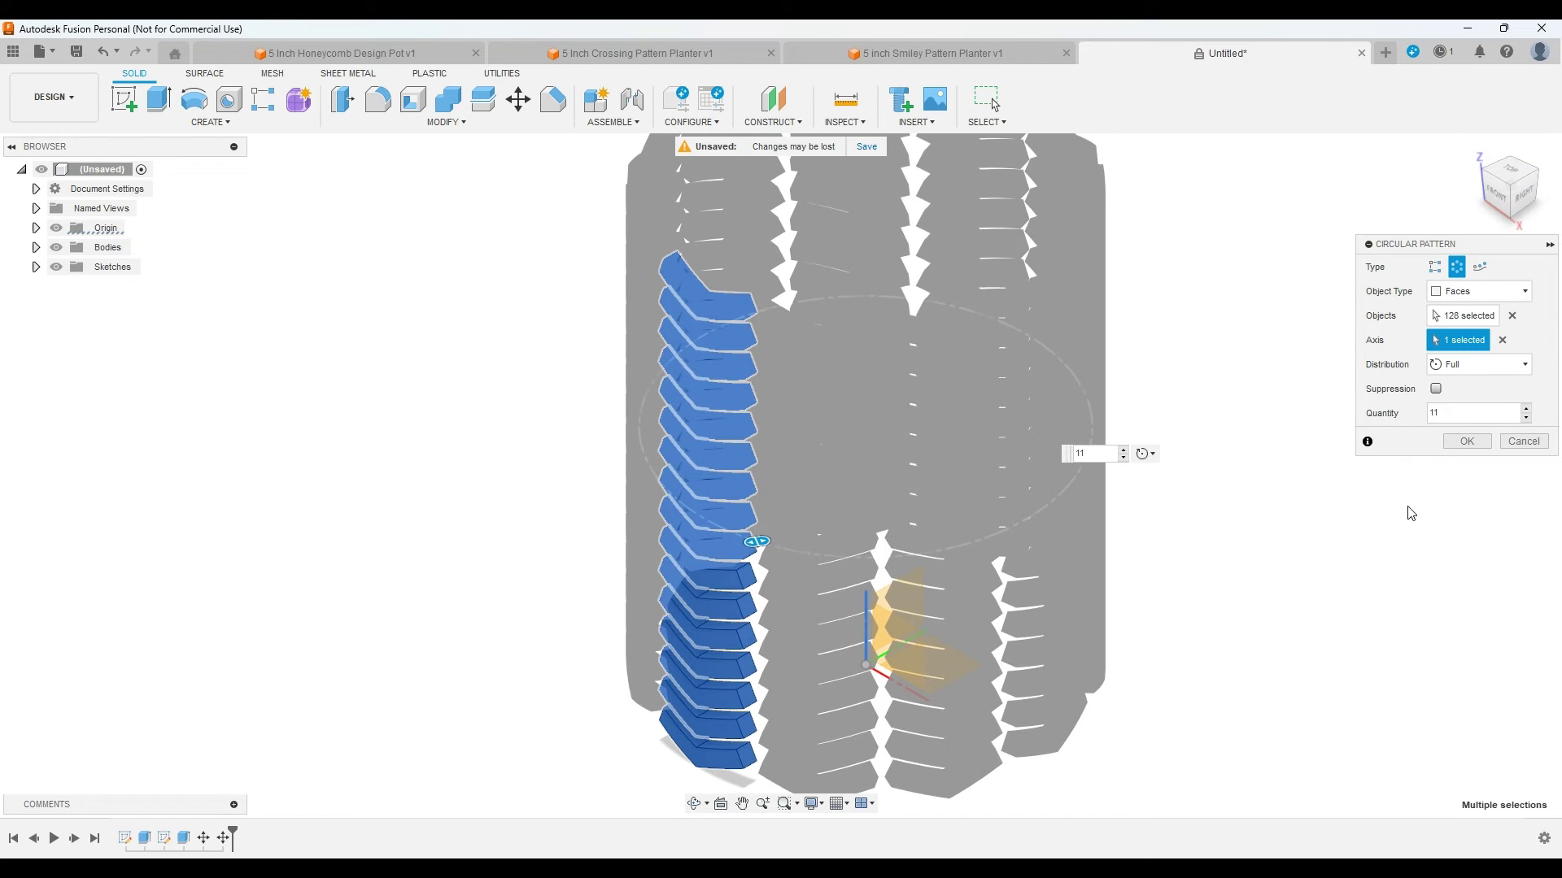
{"action": "left_click", "coordinate": [696, 807]}
{"action": "left_click_drag", "start_coordinate": [786, 562], "coordinate": [918, 603]}
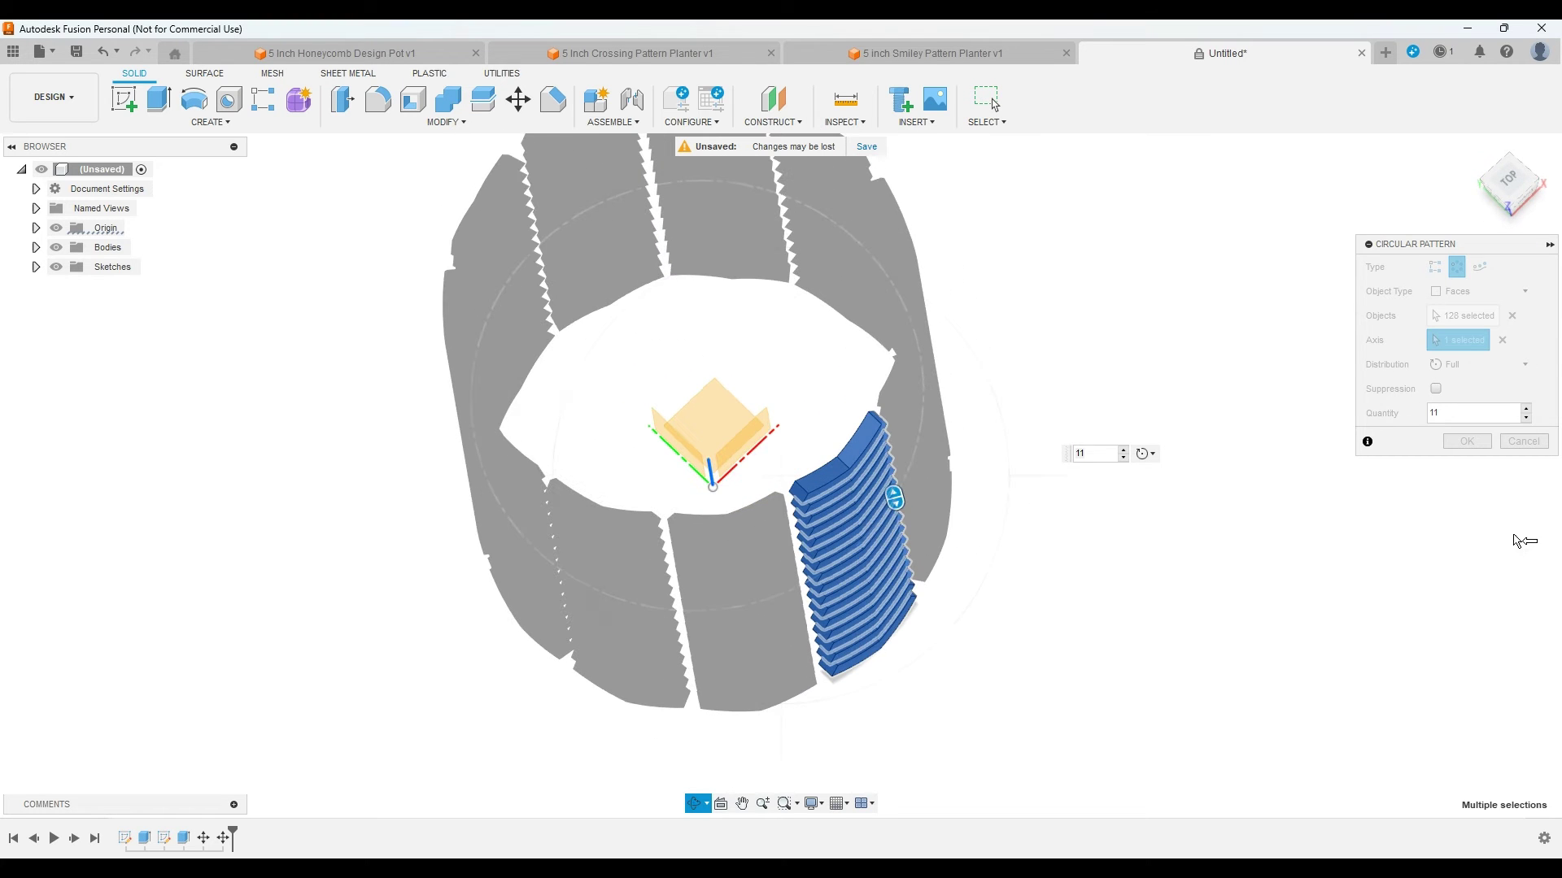
{"action": "key", "text": "Escape"}
{"action": "left_click", "coordinate": [1526, 410]}
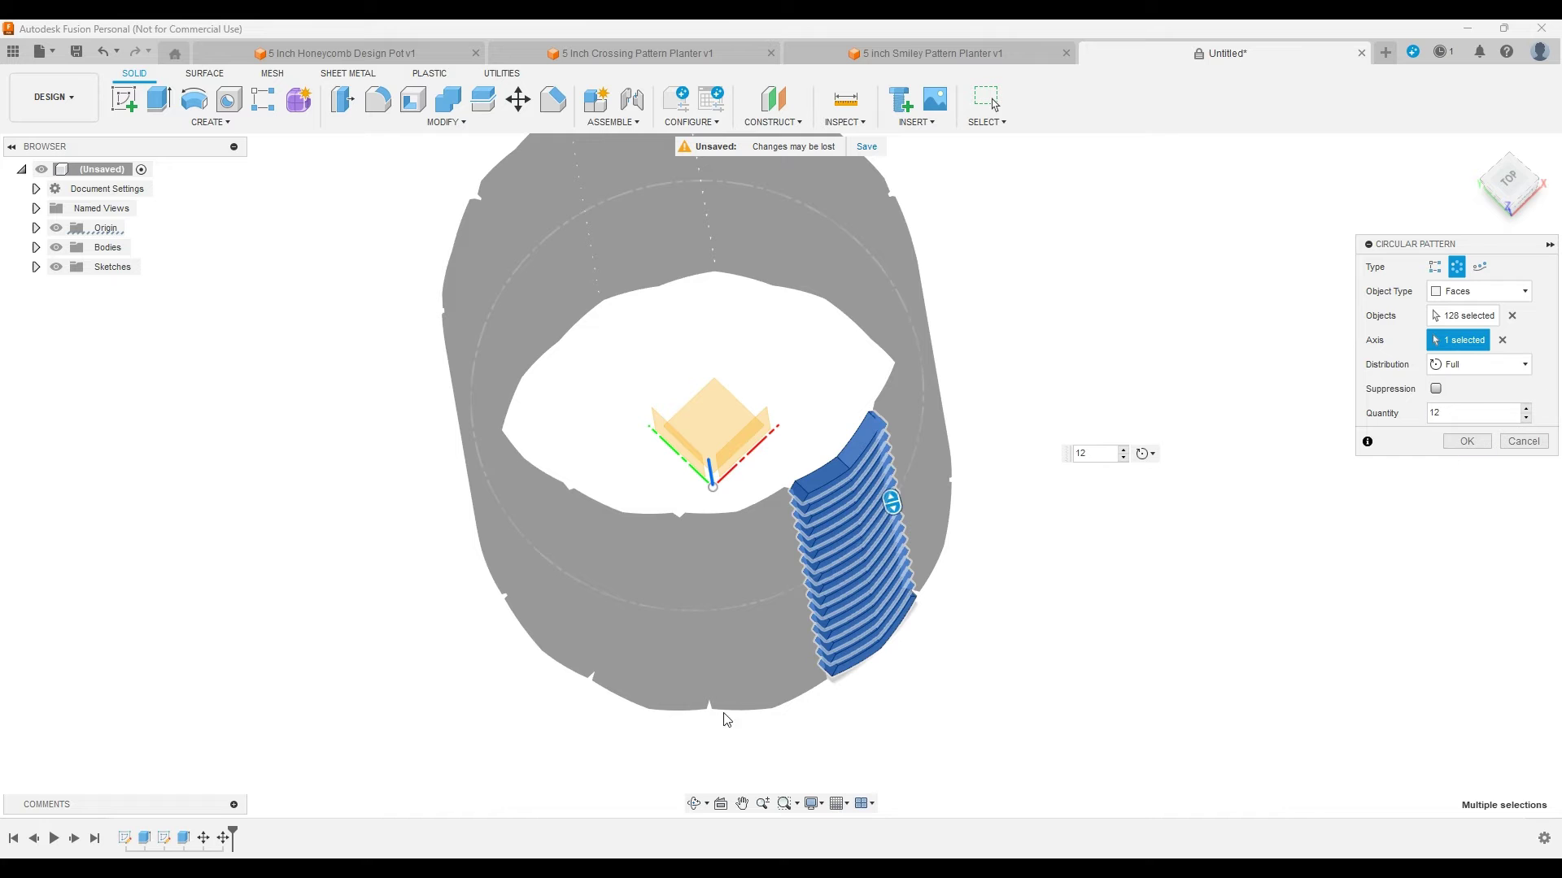
{"action": "left_click", "coordinate": [693, 805]}
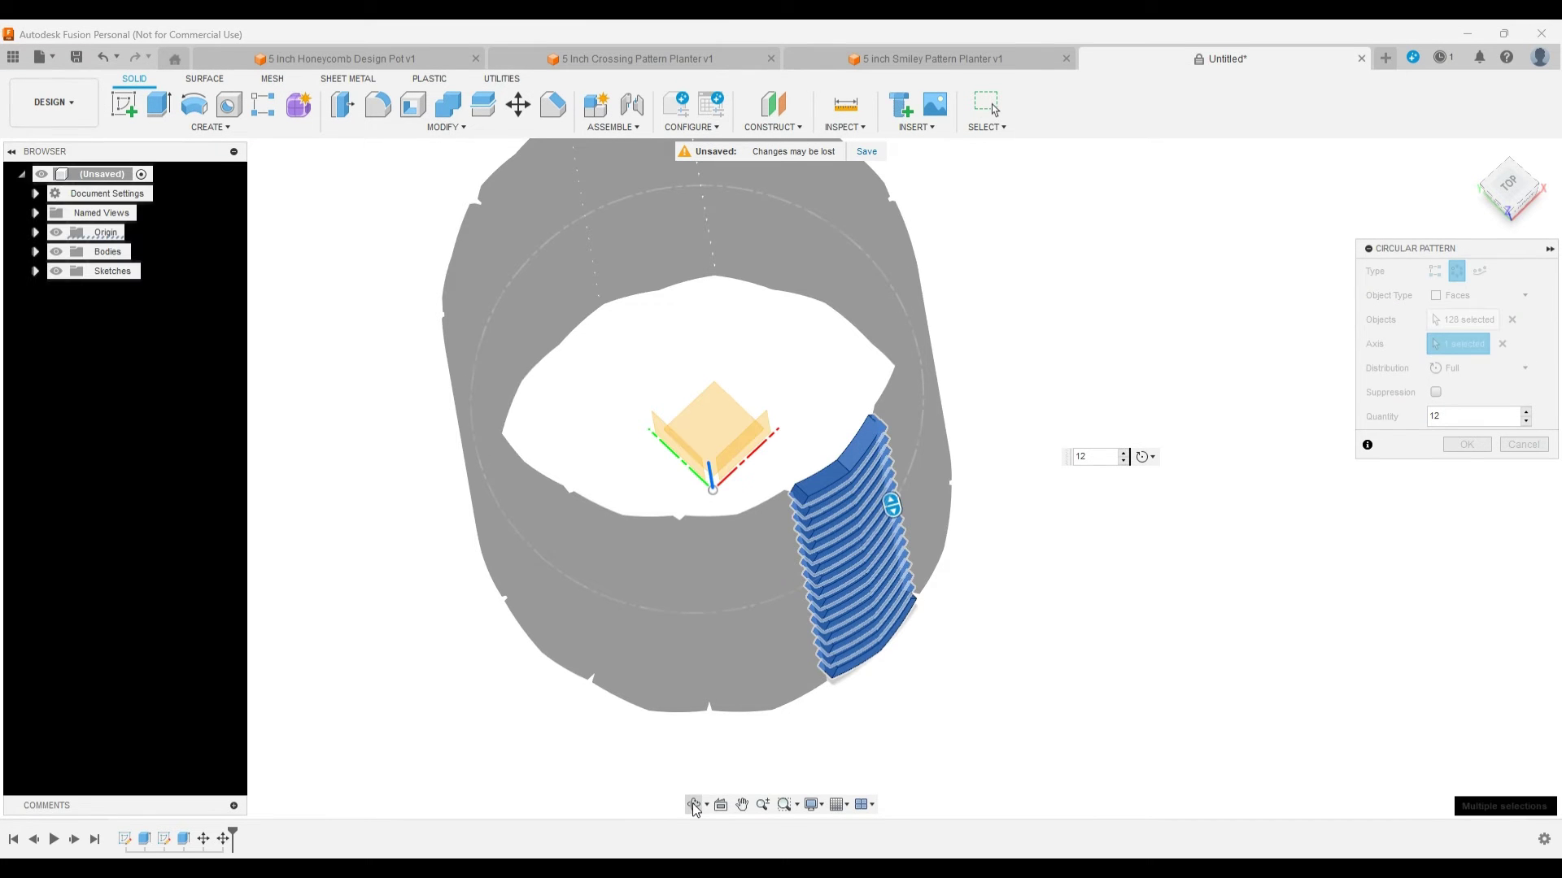
{"action": "left_click_drag", "start_coordinate": [732, 683], "coordinate": [824, 365]}
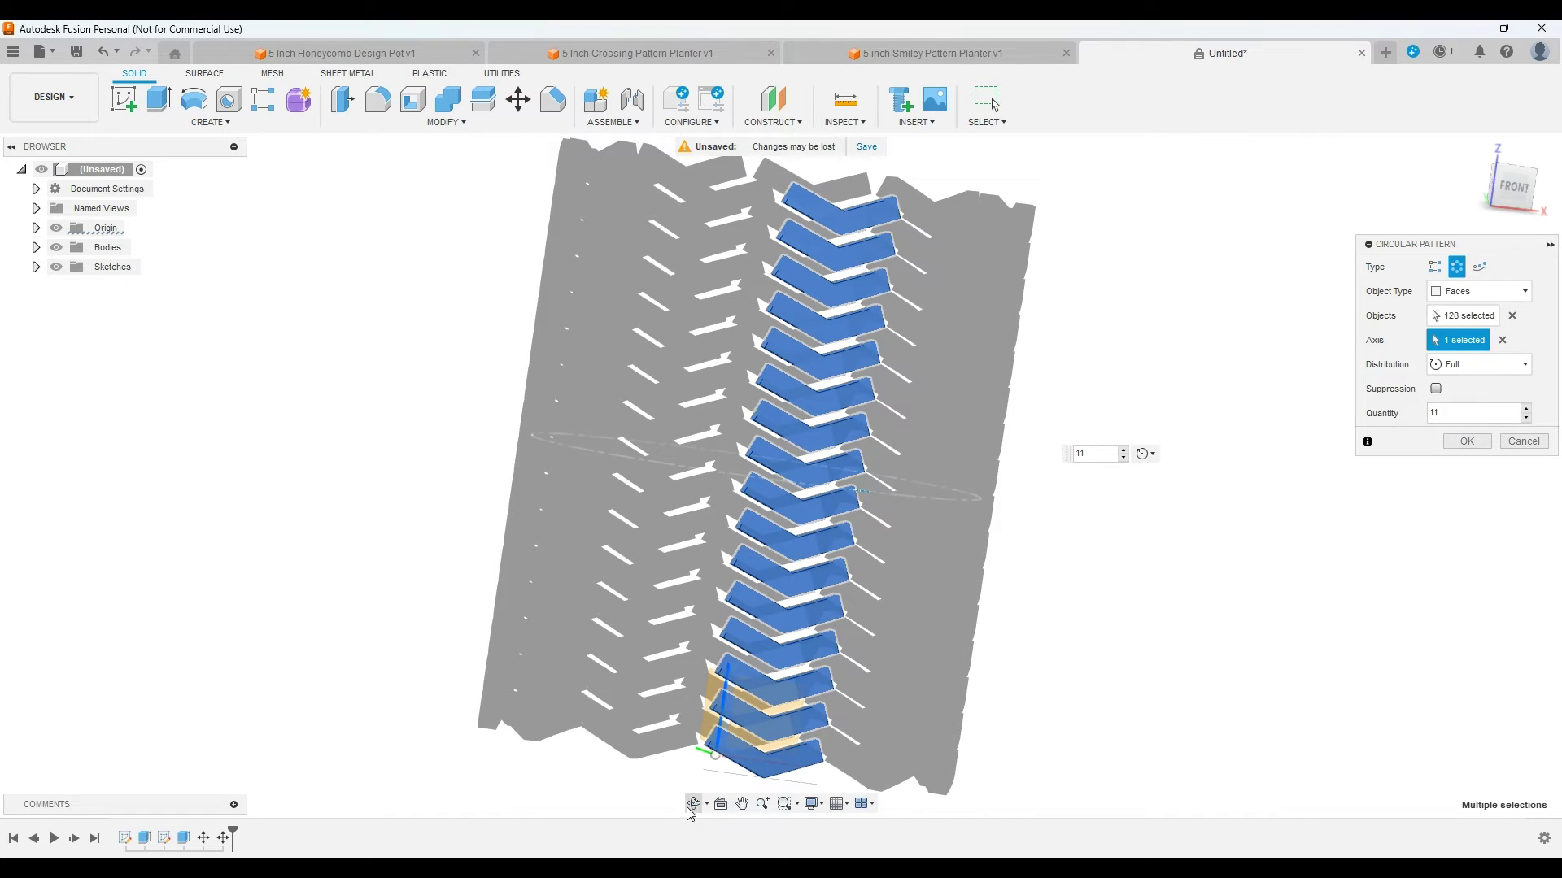
{"action": "left_click", "coordinate": [1469, 440]}
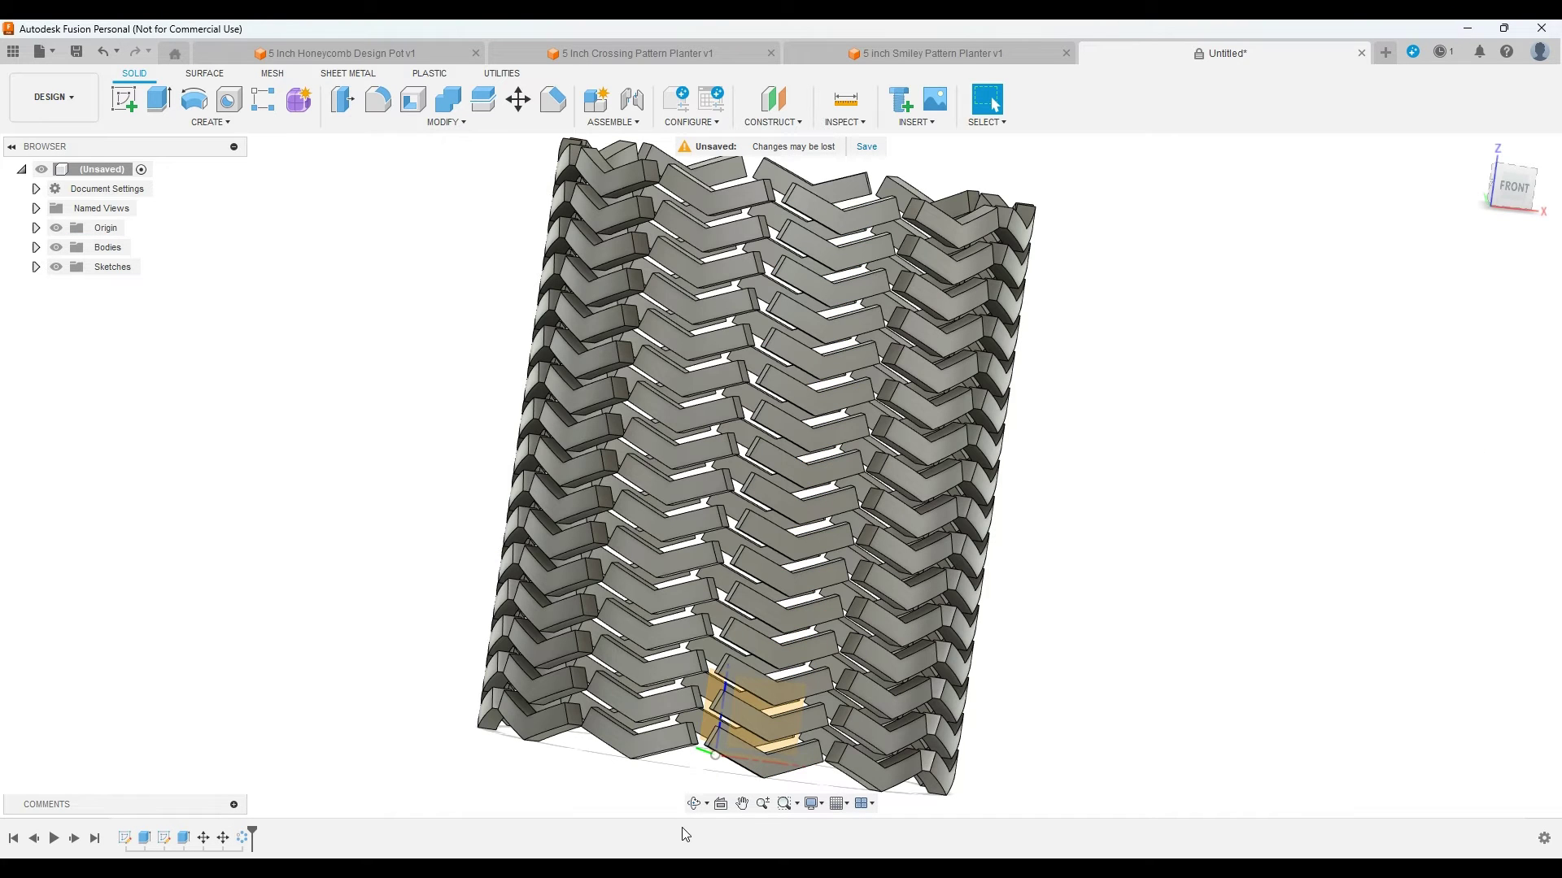
Step: Inspect the patterned chevron ring from the front and compare it with the 5 Inch Crossing Pattern Planter design
{"action": "left_click", "coordinate": [694, 804]}
{"action": "left_click_drag", "start_coordinate": [753, 642], "coordinate": [776, 651]}
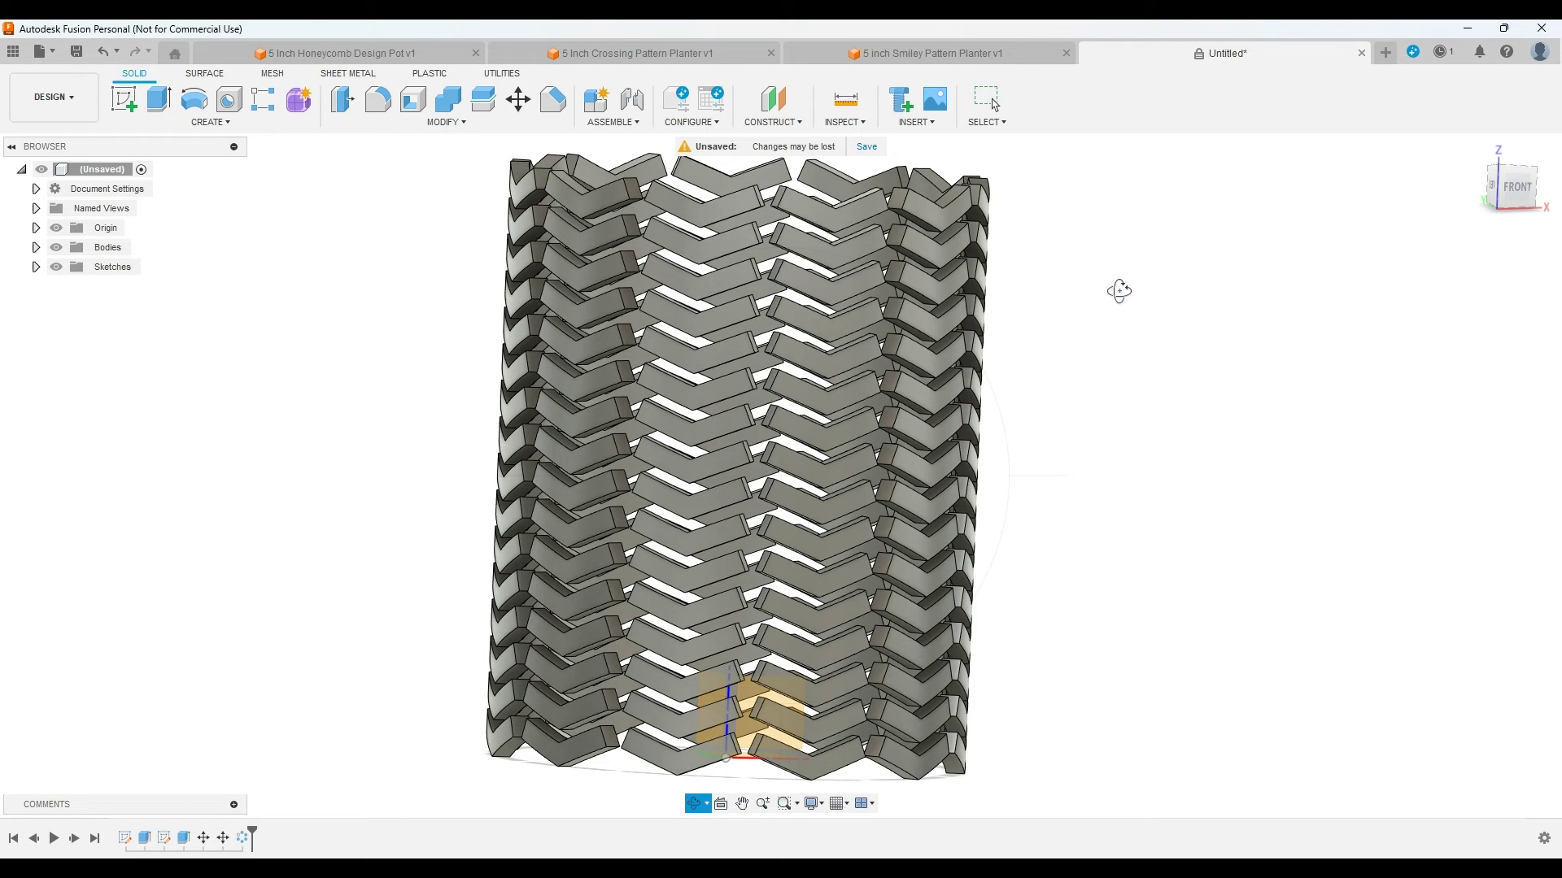
{"action": "left_click", "coordinate": [1514, 186]}
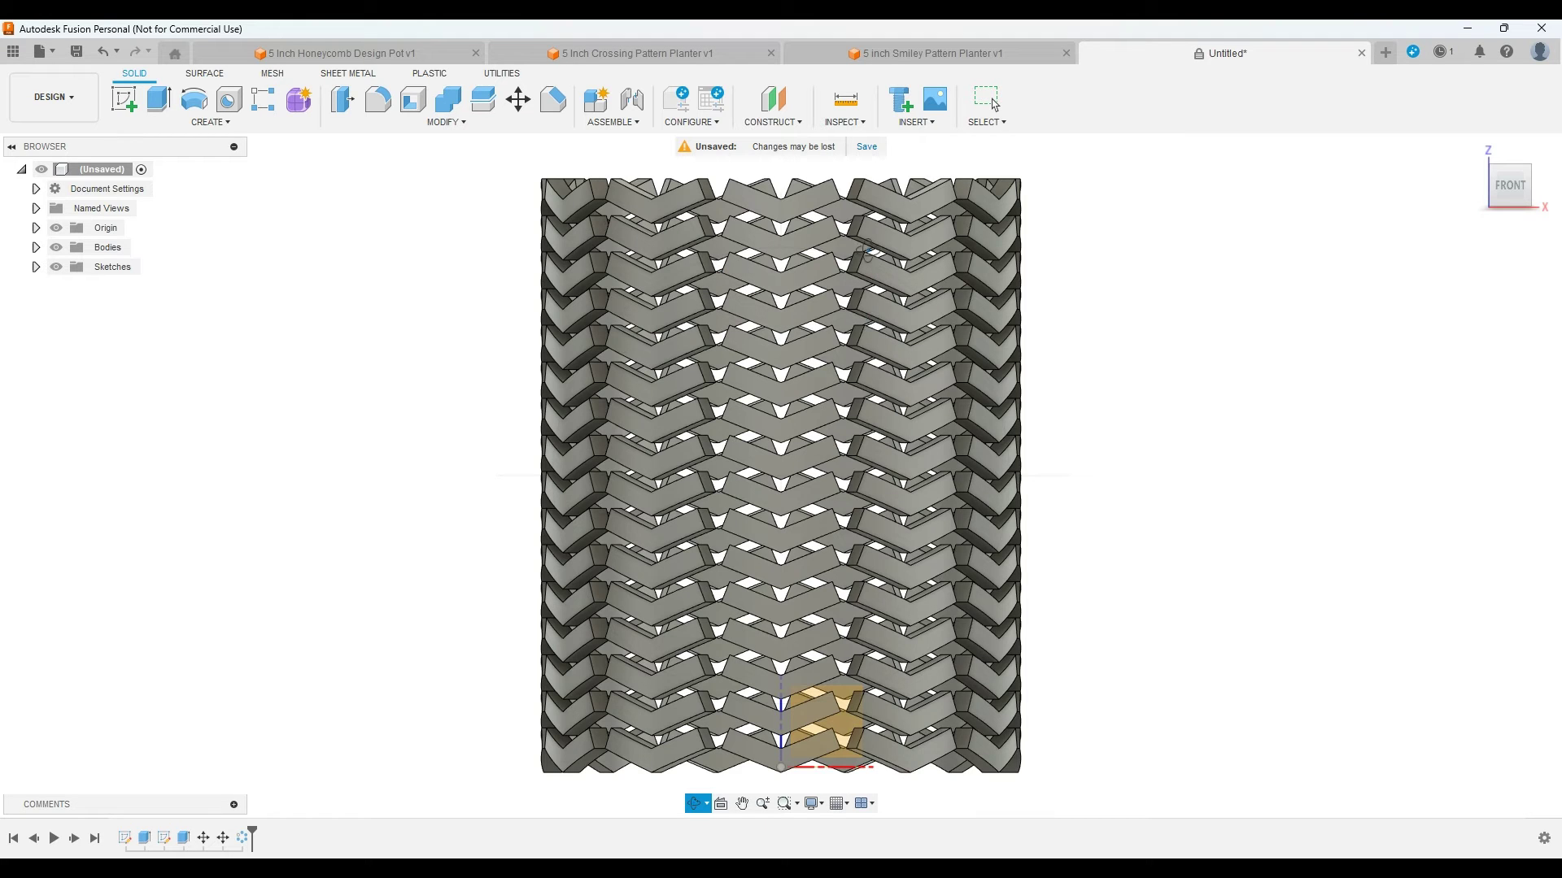
{"action": "left_click", "coordinate": [569, 53]}
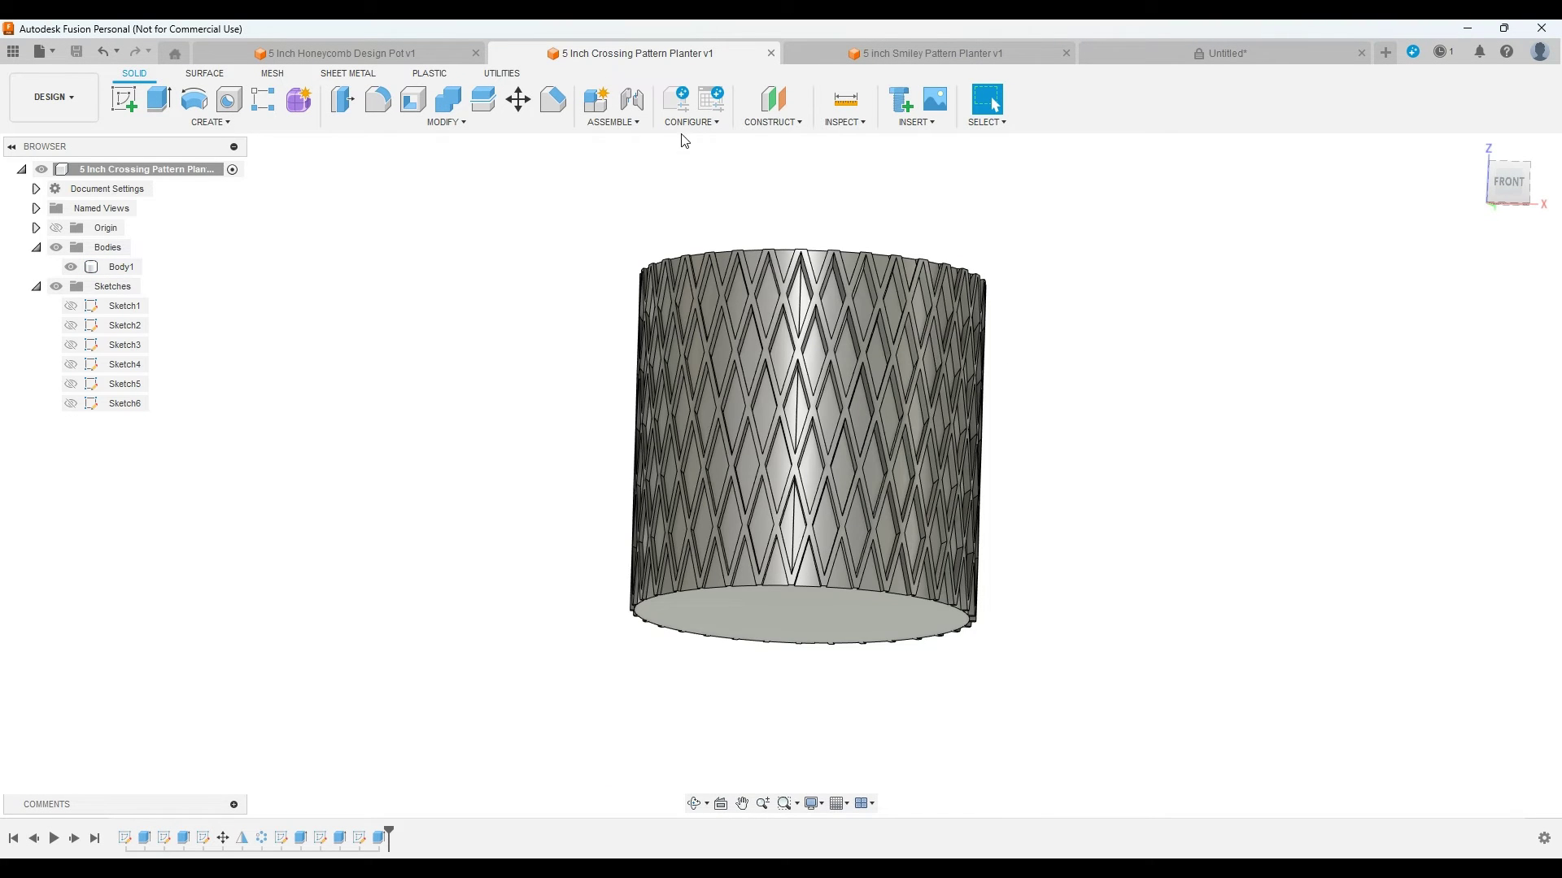
{"action": "left_click", "coordinate": [1174, 52]}
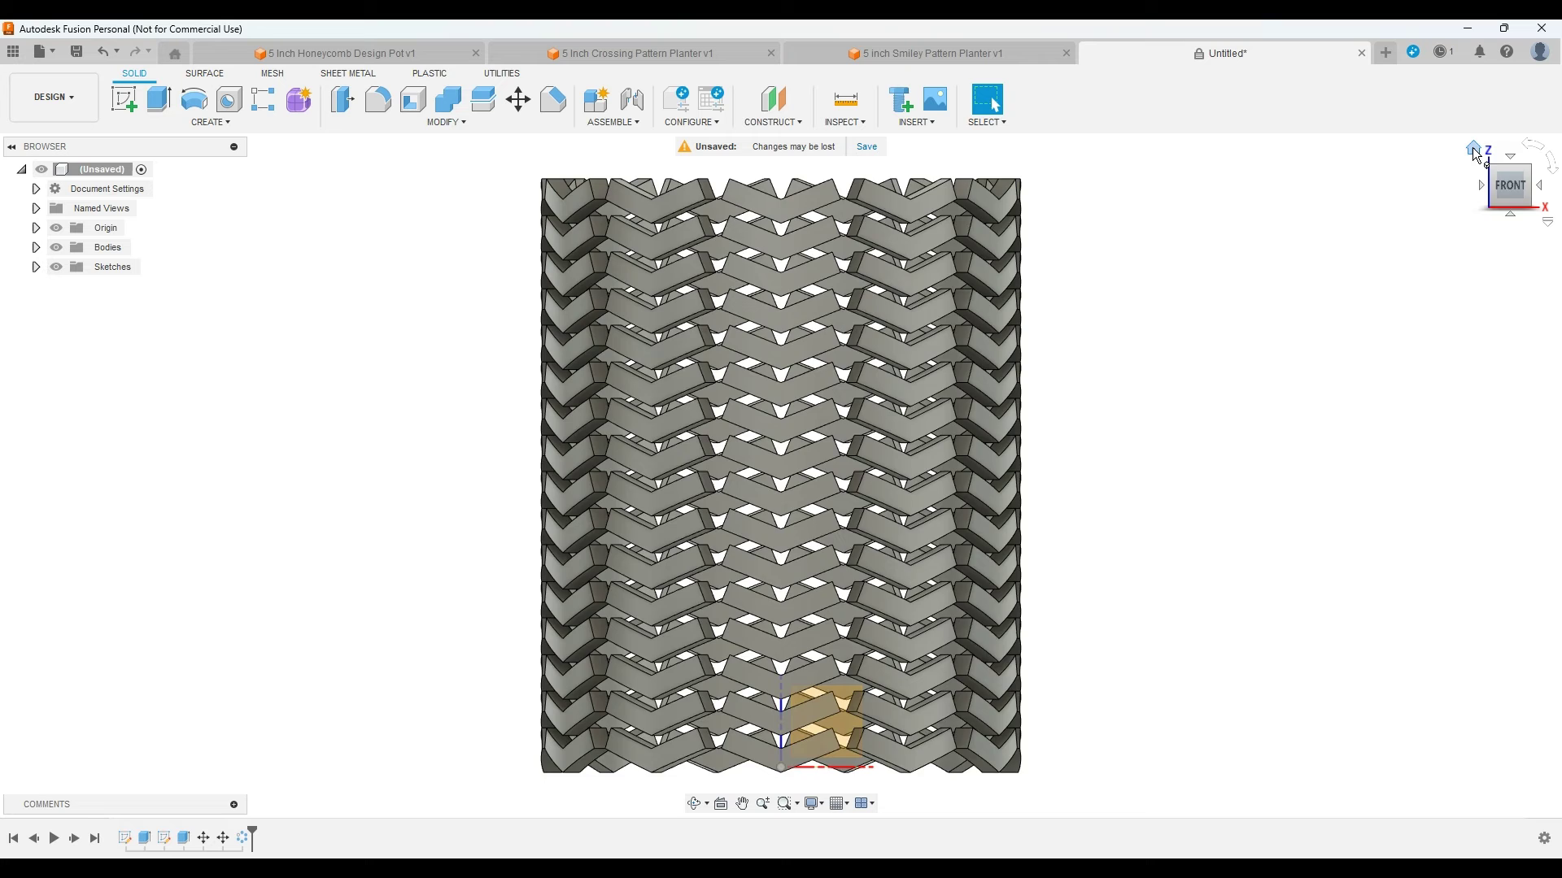
Step: Sketch a circle about 120 mm in diameter on the XY plane, centred on the origin and slightly overlapping the chevrons' inner faces
{"action": "left_click", "coordinate": [1475, 152]}
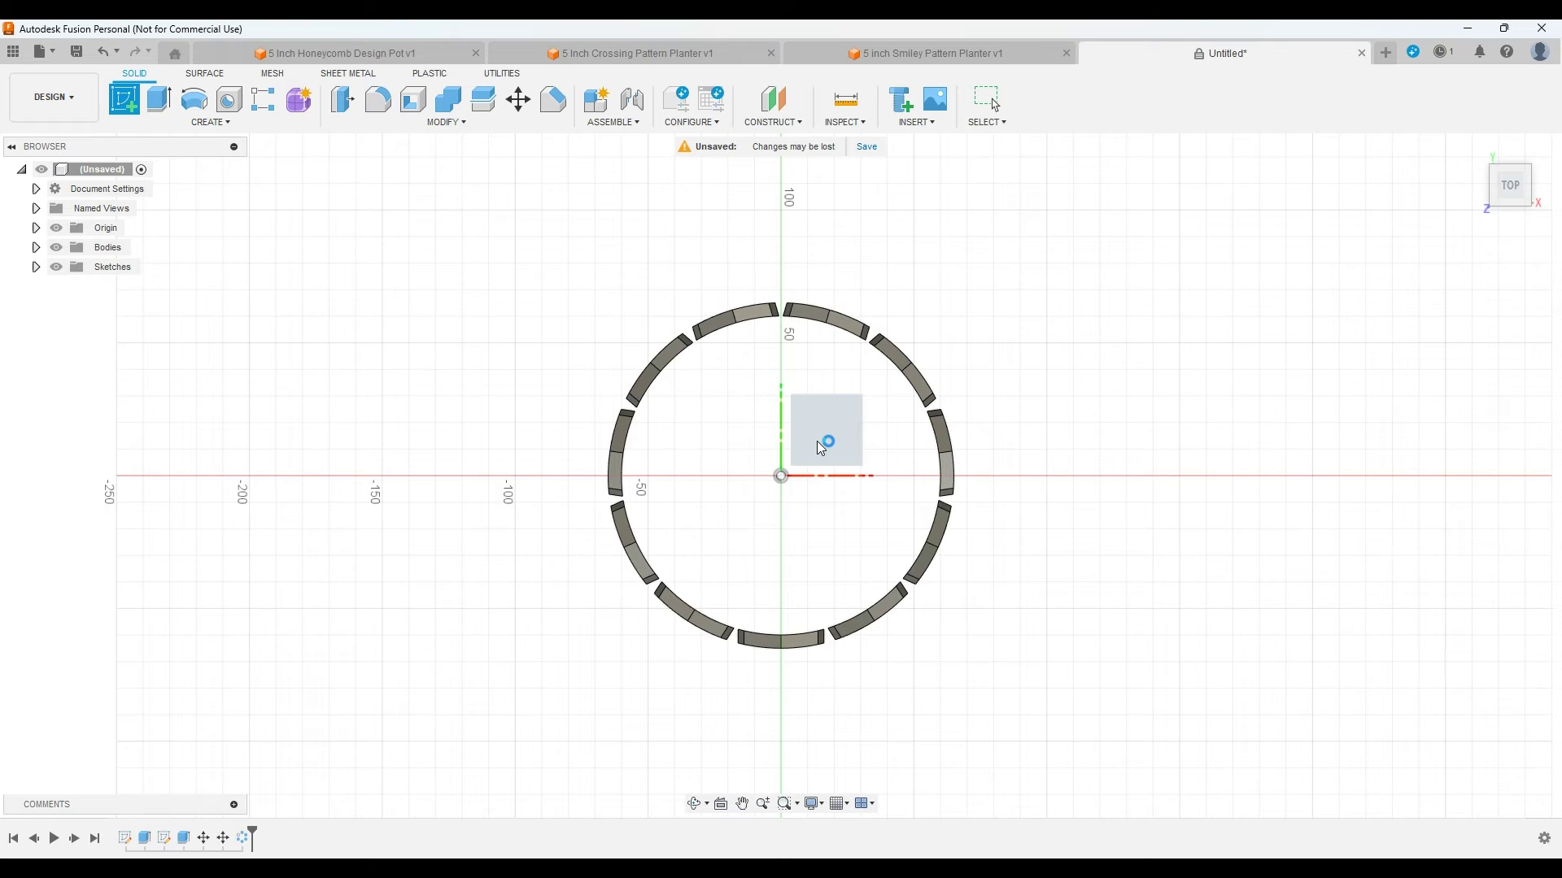
{"action": "double_click", "coordinate": [816, 441]}
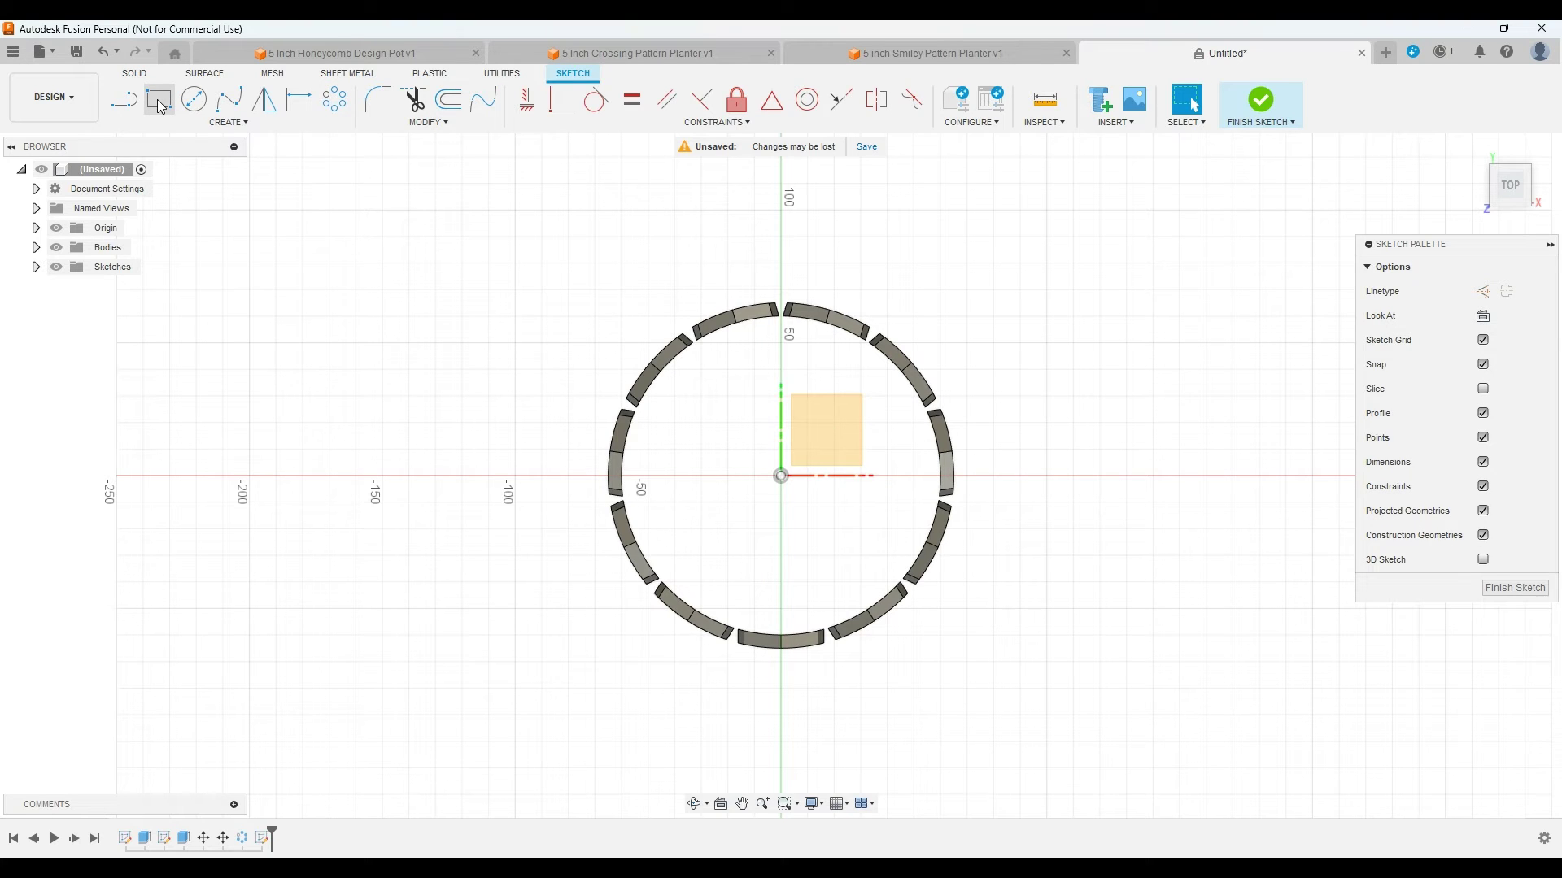
{"action": "left_click", "coordinate": [193, 98]}
{"action": "left_click", "coordinate": [781, 476]}
{"action": "scroll", "coordinate": [935, 504], "scroll_direction": "up", "scroll_amount": 3}
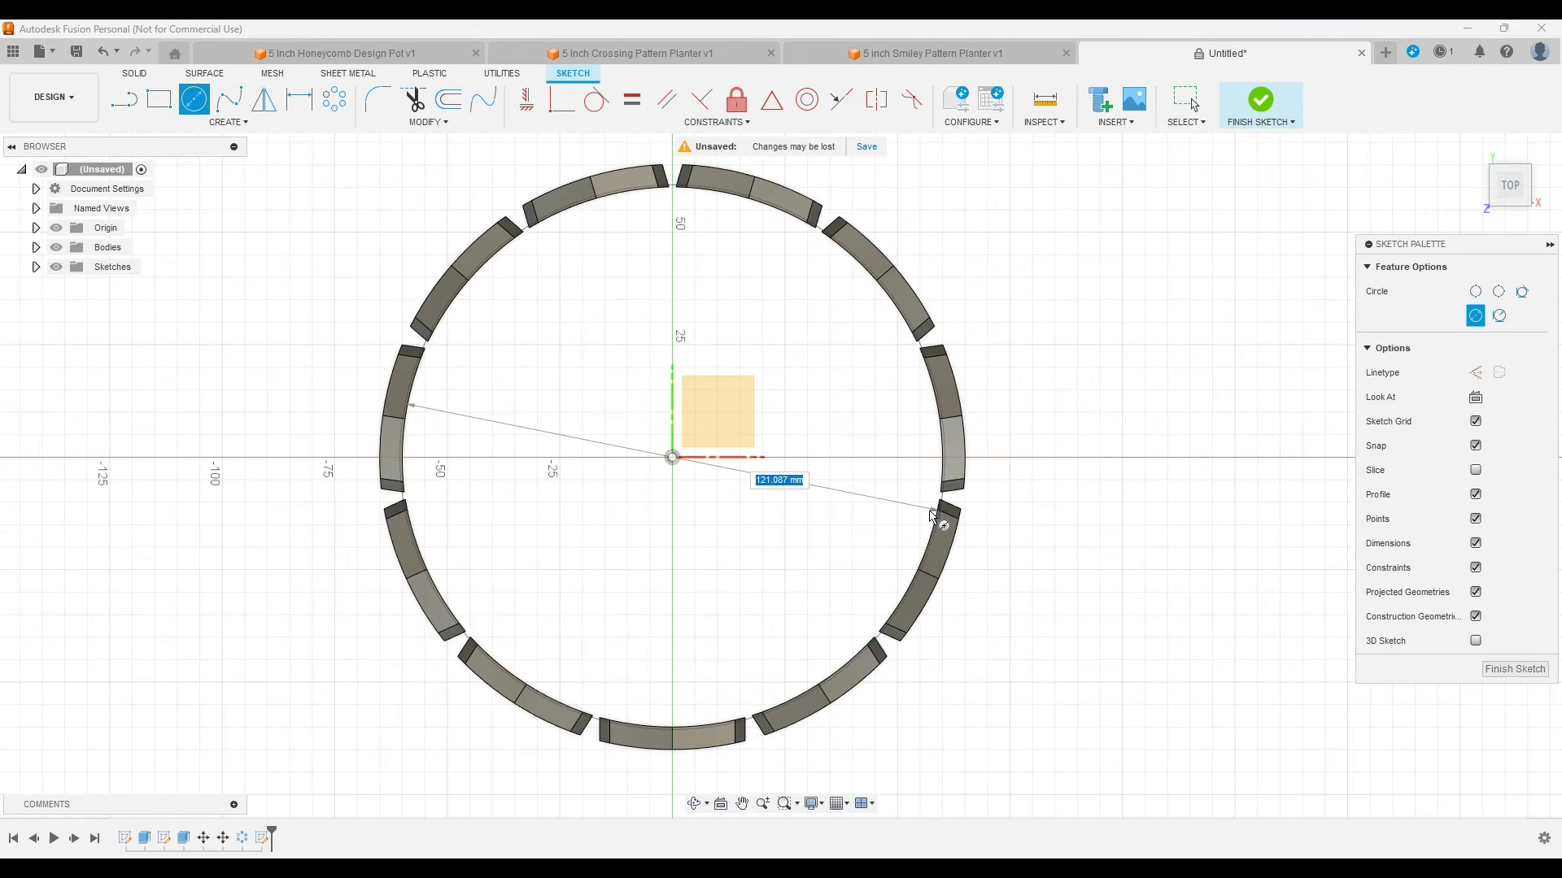
{"action": "scroll", "coordinate": [935, 517], "scroll_direction": "up", "scroll_amount": 4}
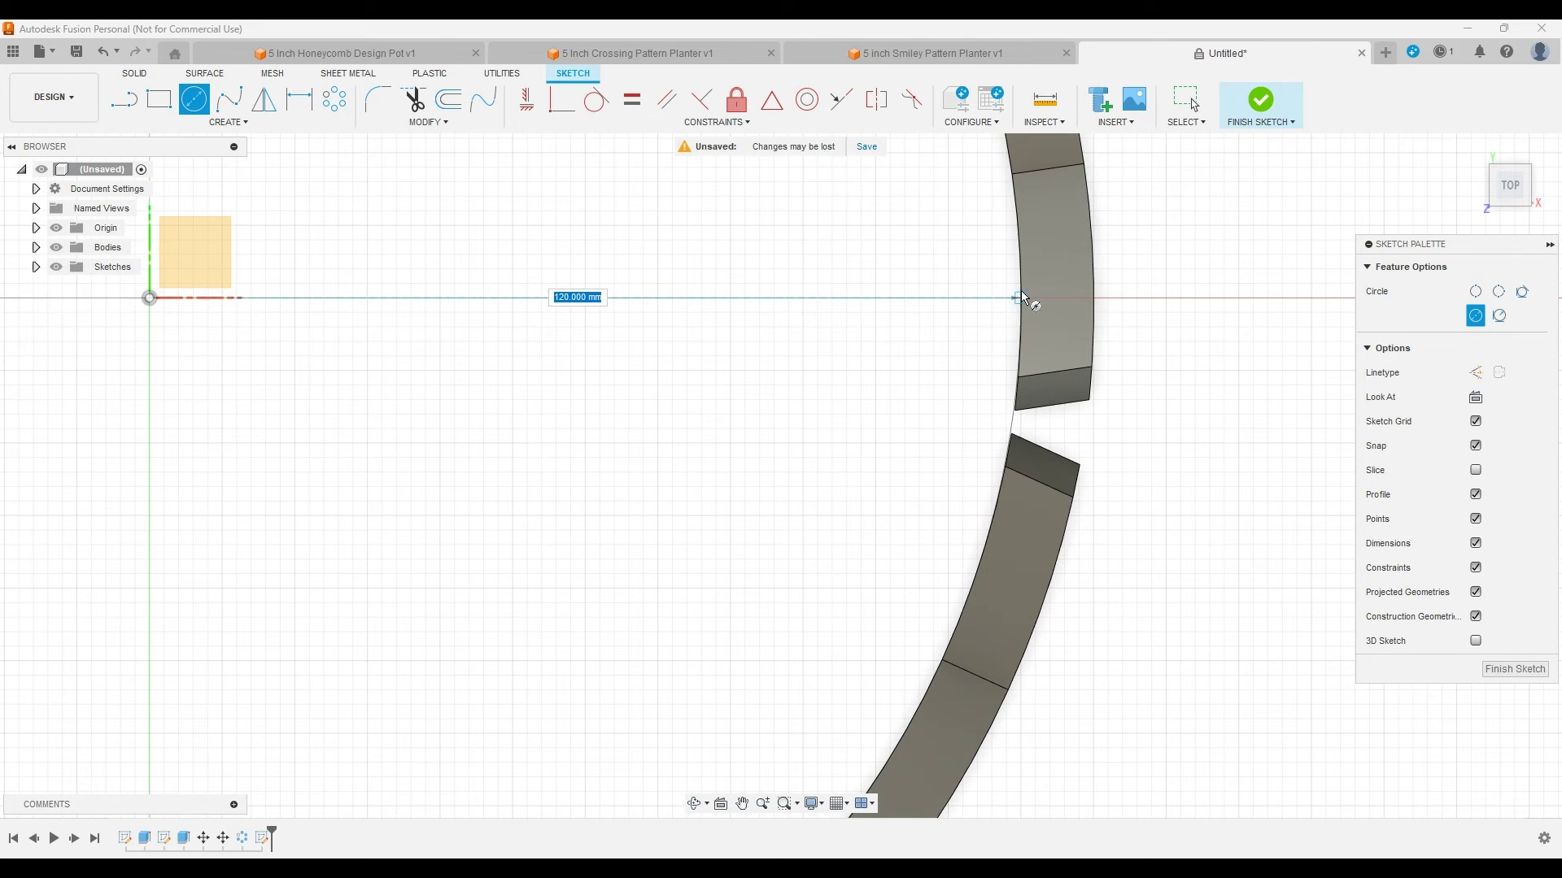
{"action": "scroll", "coordinate": [1023, 299], "scroll_direction": "up", "scroll_amount": 3}
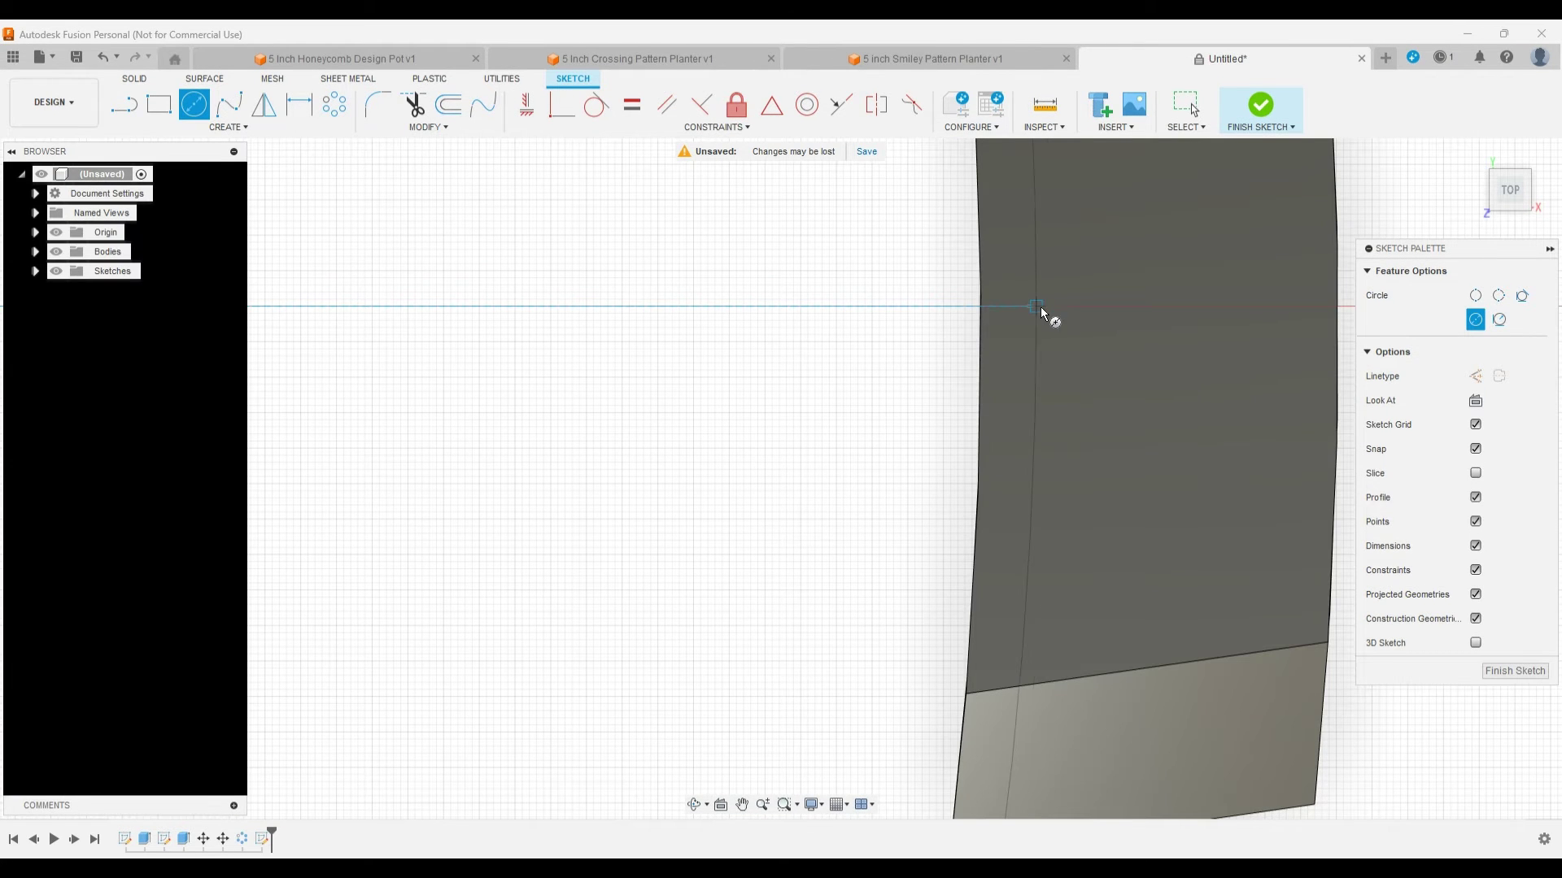
{"action": "left_click", "coordinate": [999, 309]}
{"action": "scroll", "coordinate": [1026, 480], "scroll_direction": "down", "scroll_amount": 6}
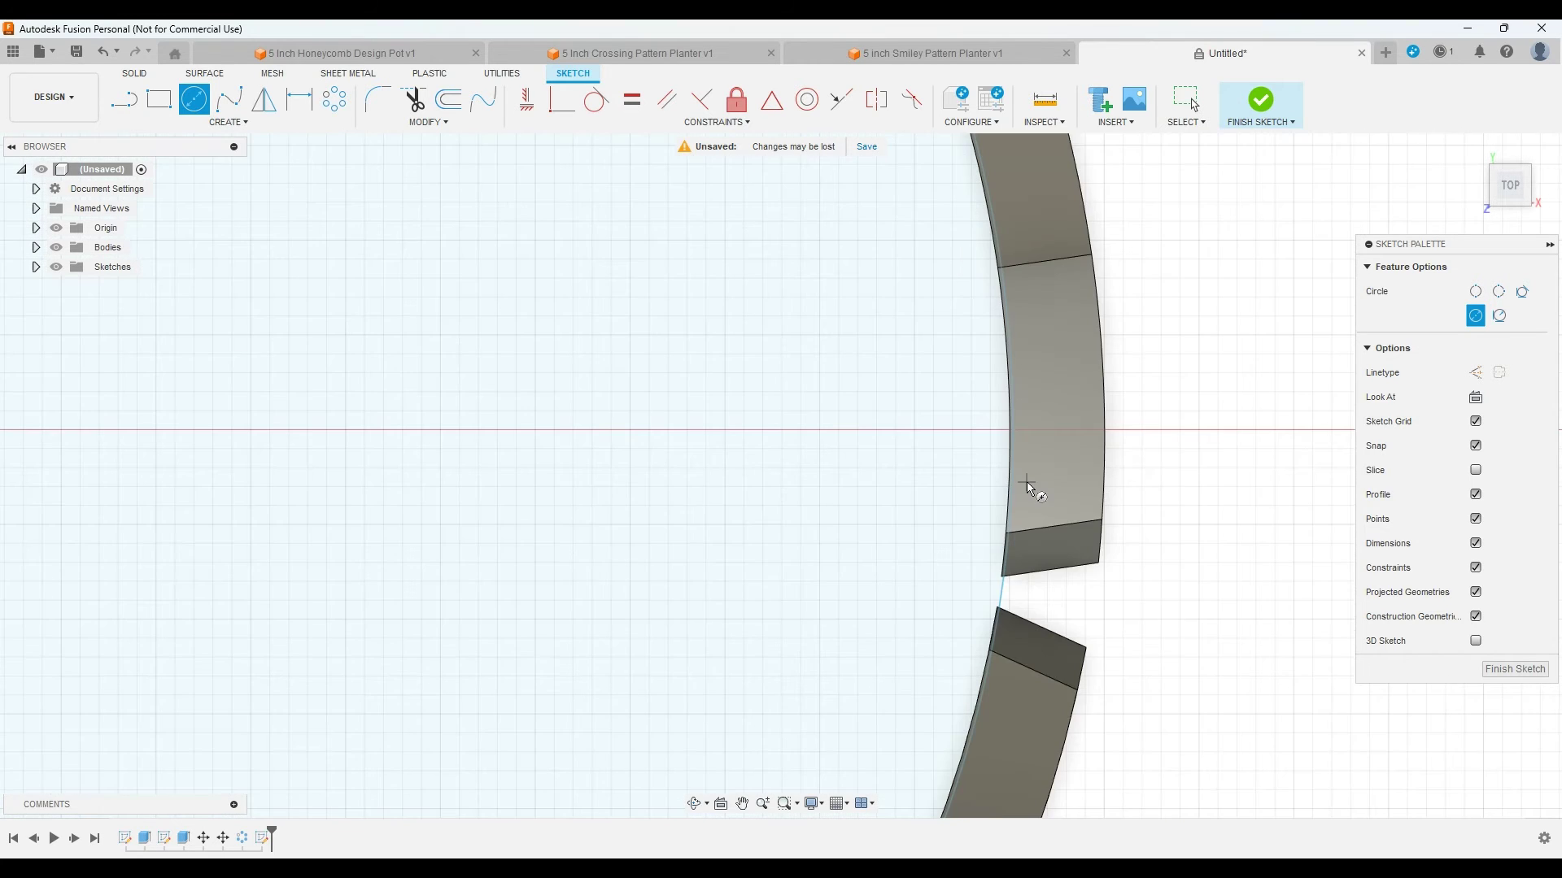
{"action": "left_click", "coordinate": [1514, 669]}
Step: Extrude the inner circle upward 165 mm with the Join operation to merge it with the chevrons
{"action": "scroll", "coordinate": [827, 575], "scroll_direction": "down", "scroll_amount": 6}
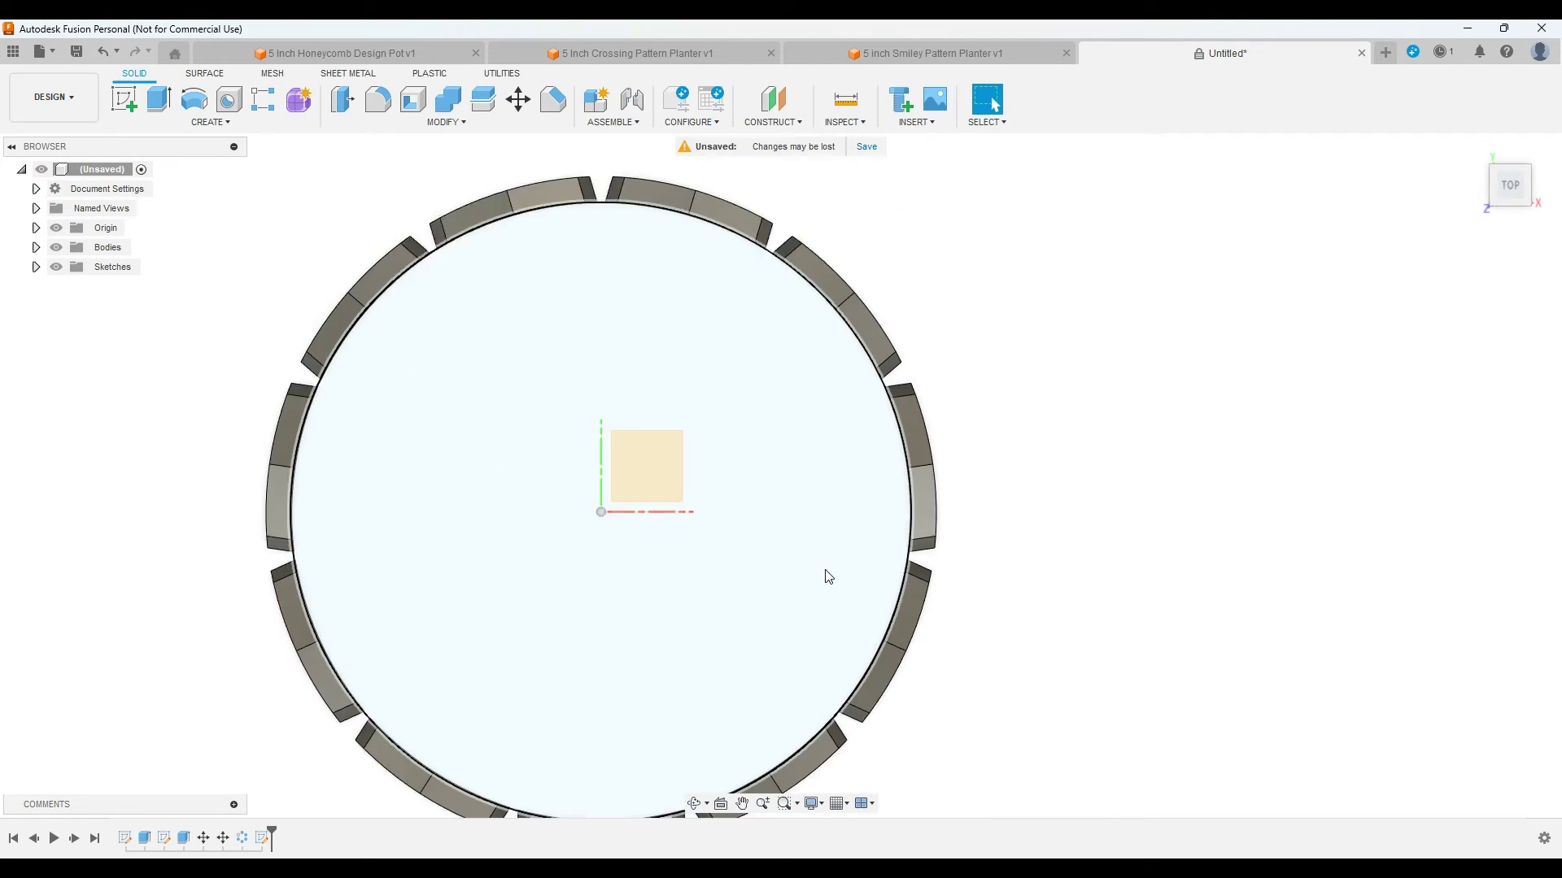
{"action": "left_click", "coordinate": [1486, 153]}
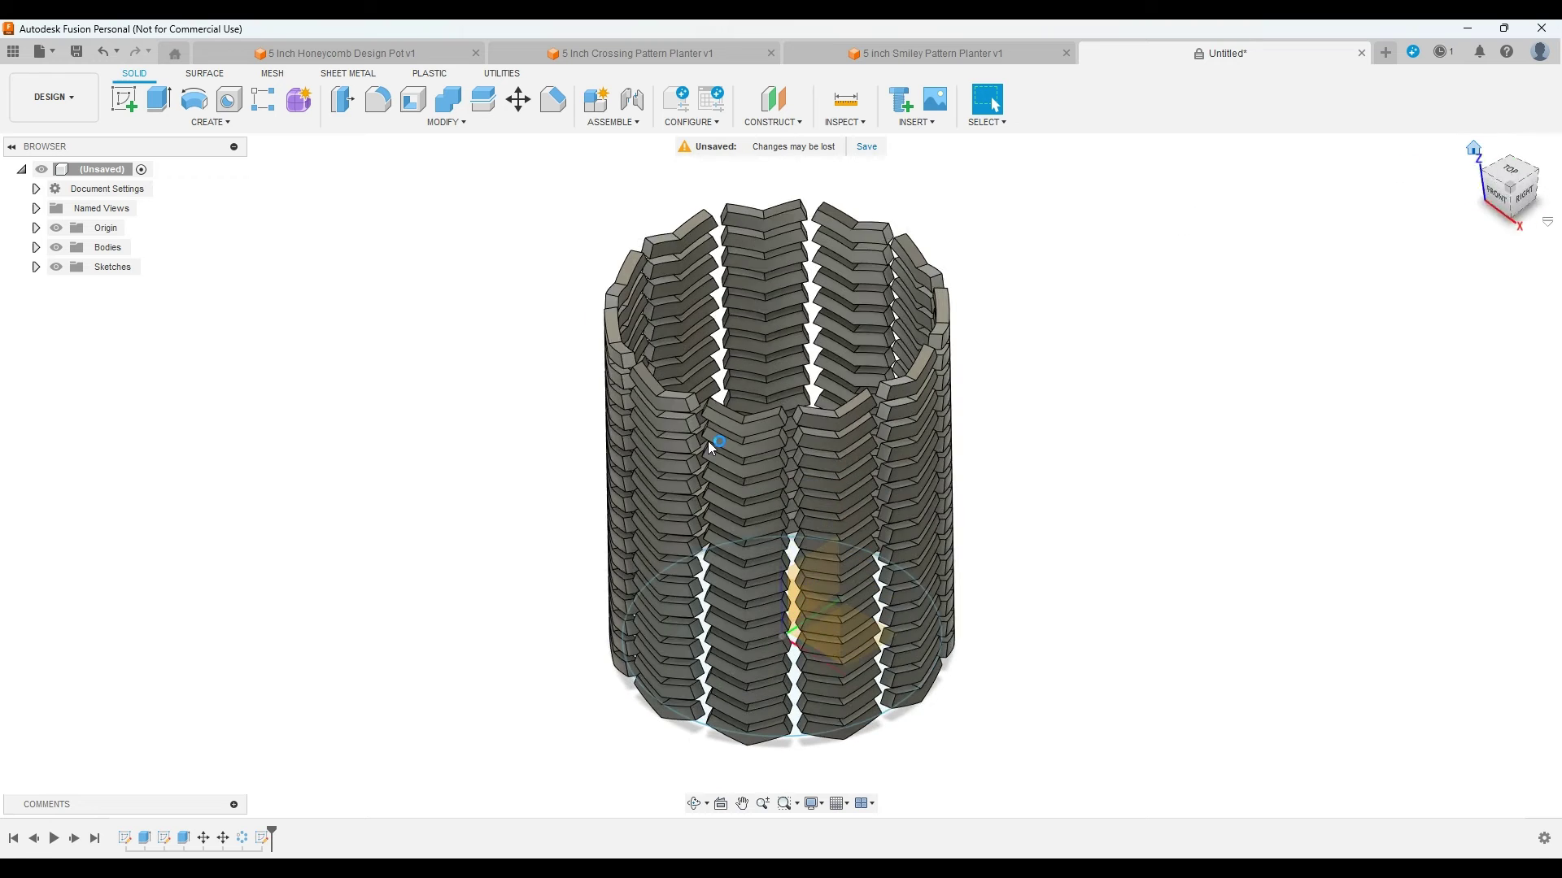
{"action": "left_click", "coordinate": [158, 98]}
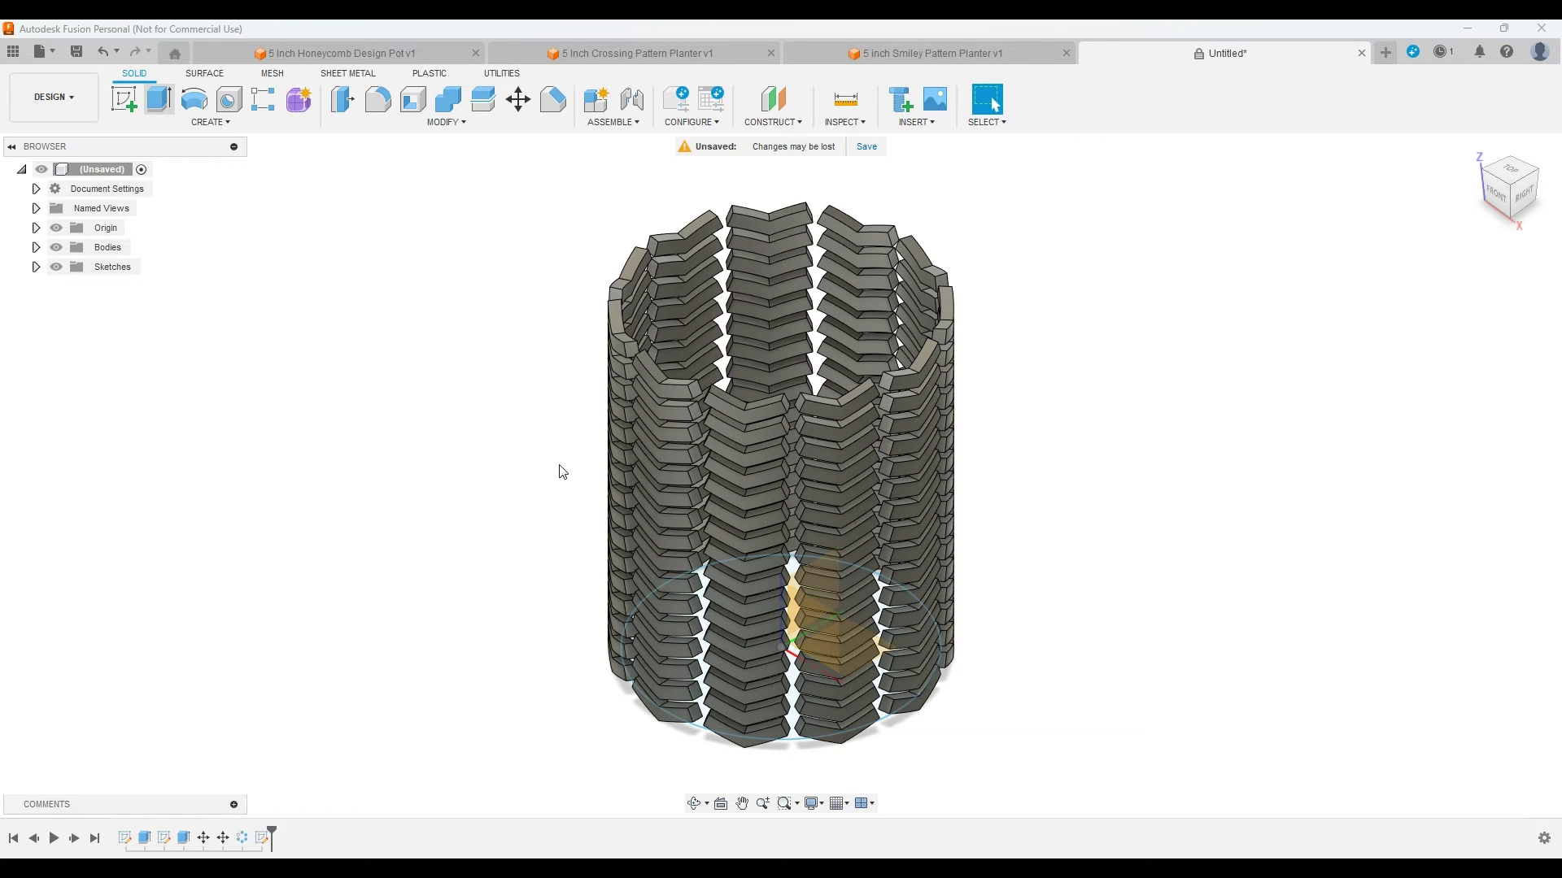
{"action": "left_click_drag", "start_coordinate": [780, 635], "coordinate": [780, 623]}
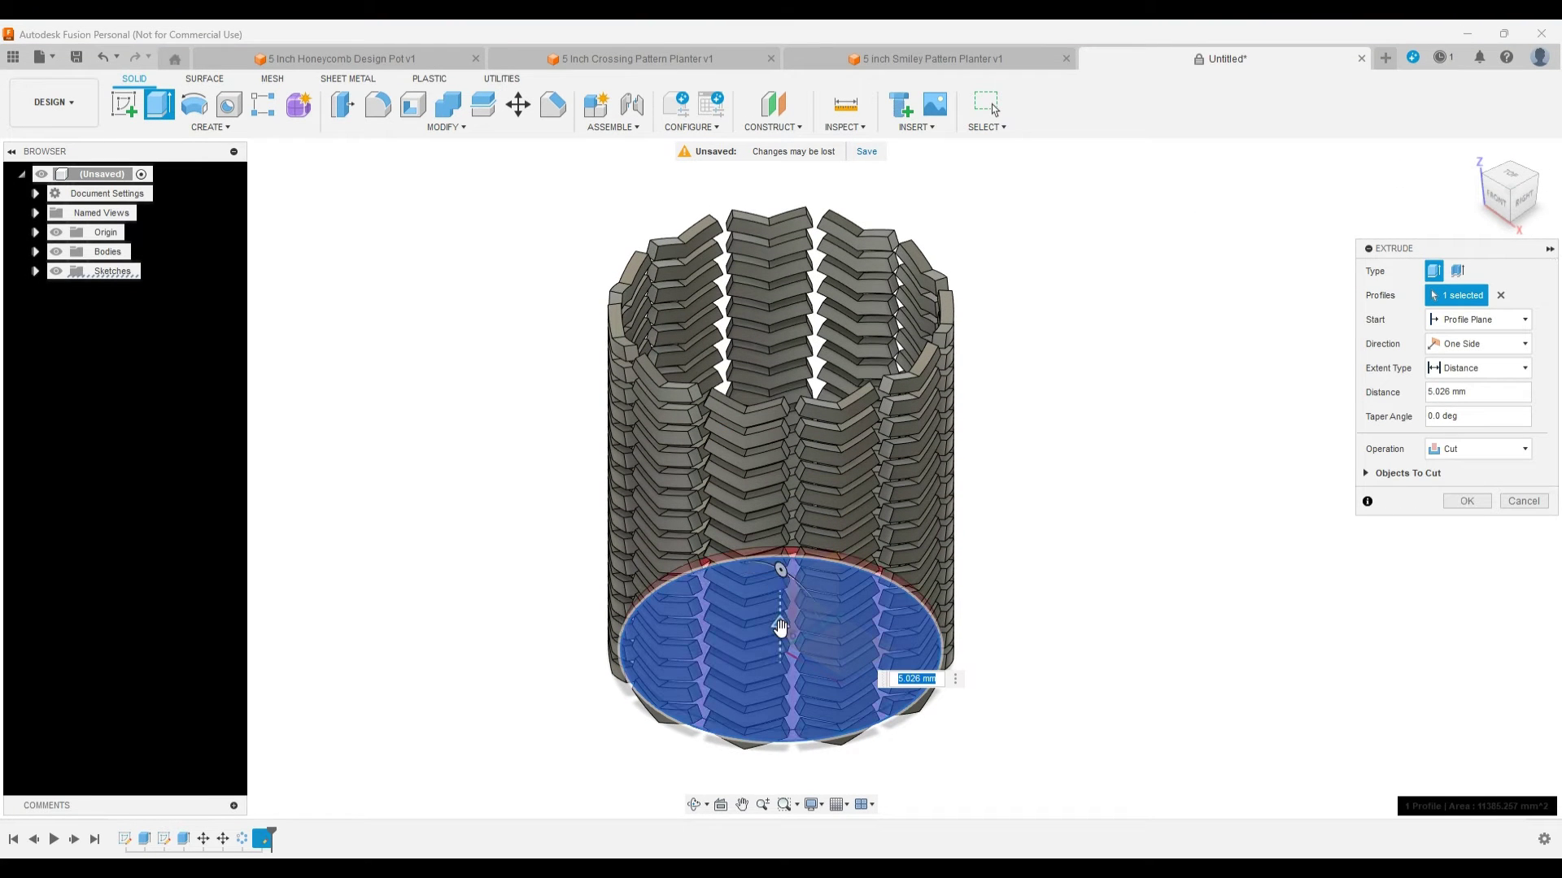
{"action": "left_click", "coordinate": [1482, 446]}
{"action": "left_click", "coordinate": [1464, 470]}
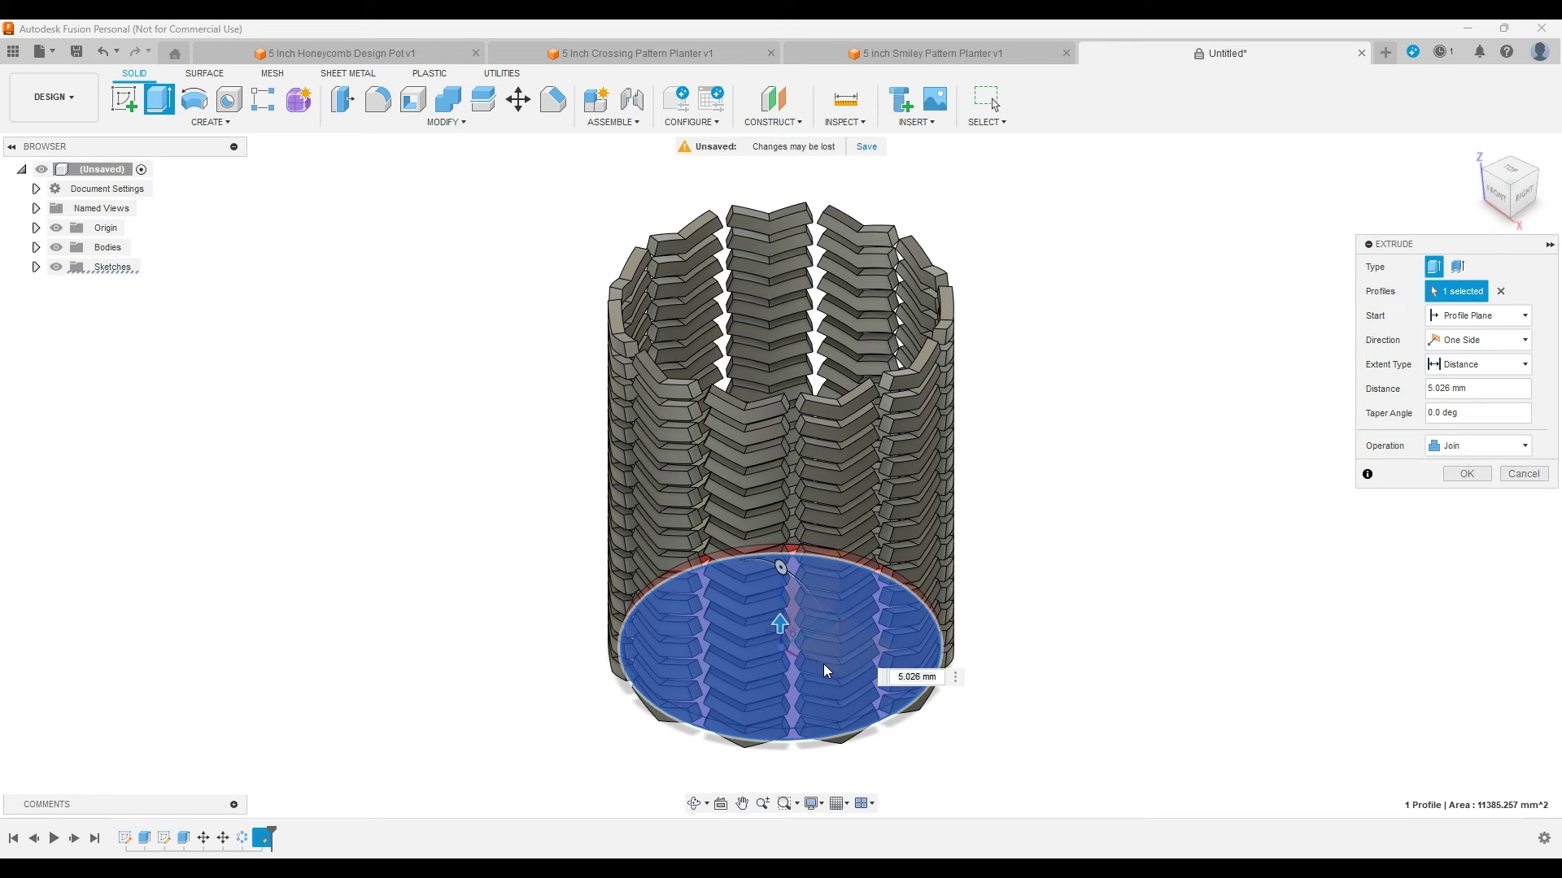
{"action": "left_click_drag", "start_coordinate": [782, 623], "coordinate": [779, 247]}
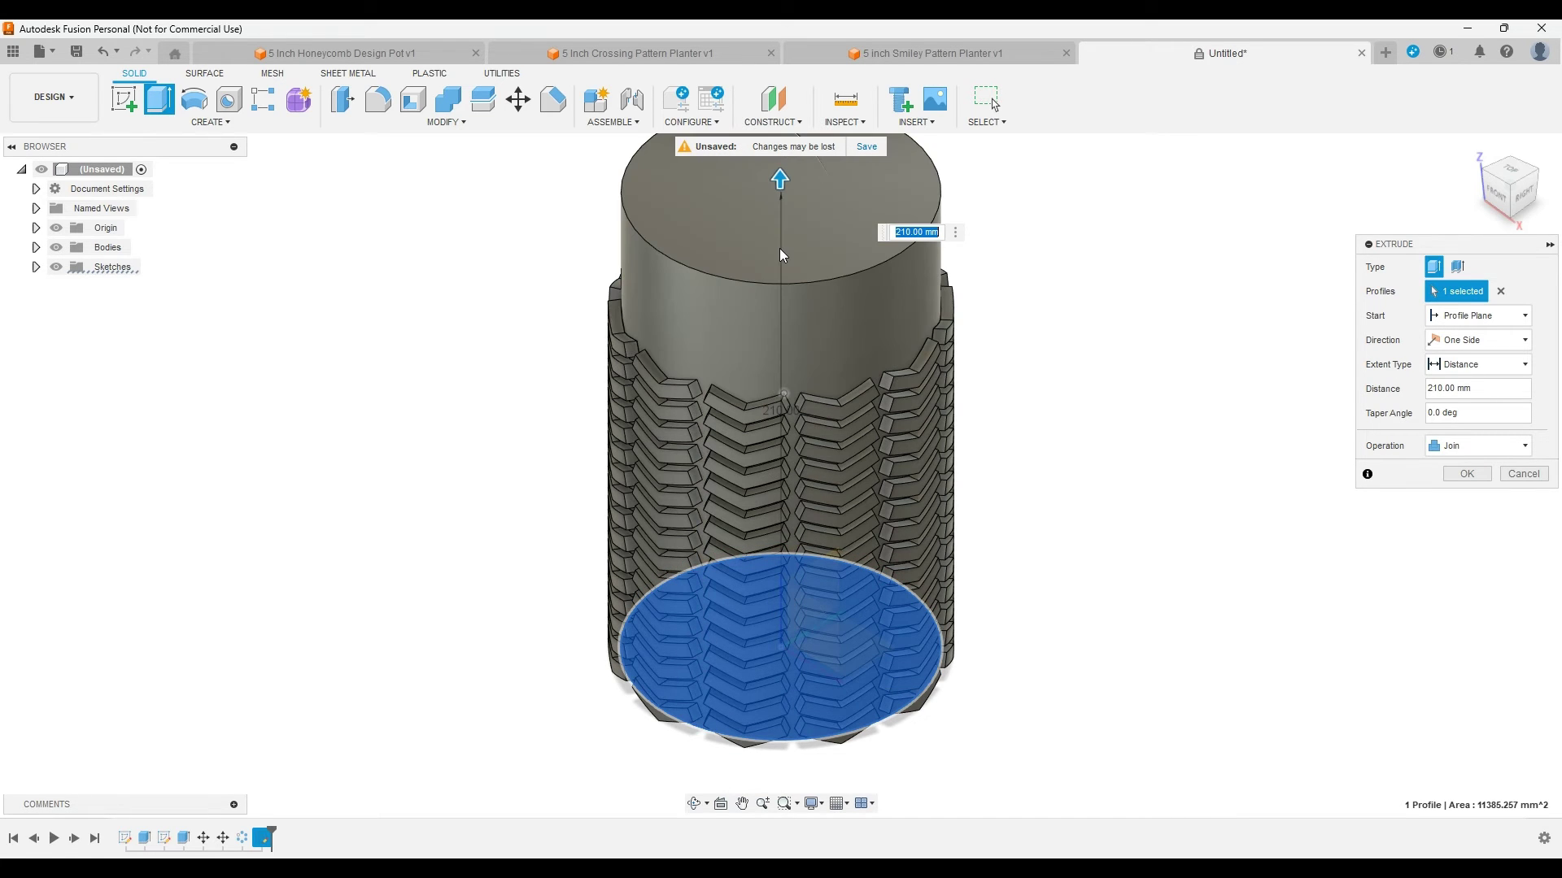
{"action": "scroll", "coordinate": [780, 247], "scroll_direction": "up", "scroll_amount": 2}
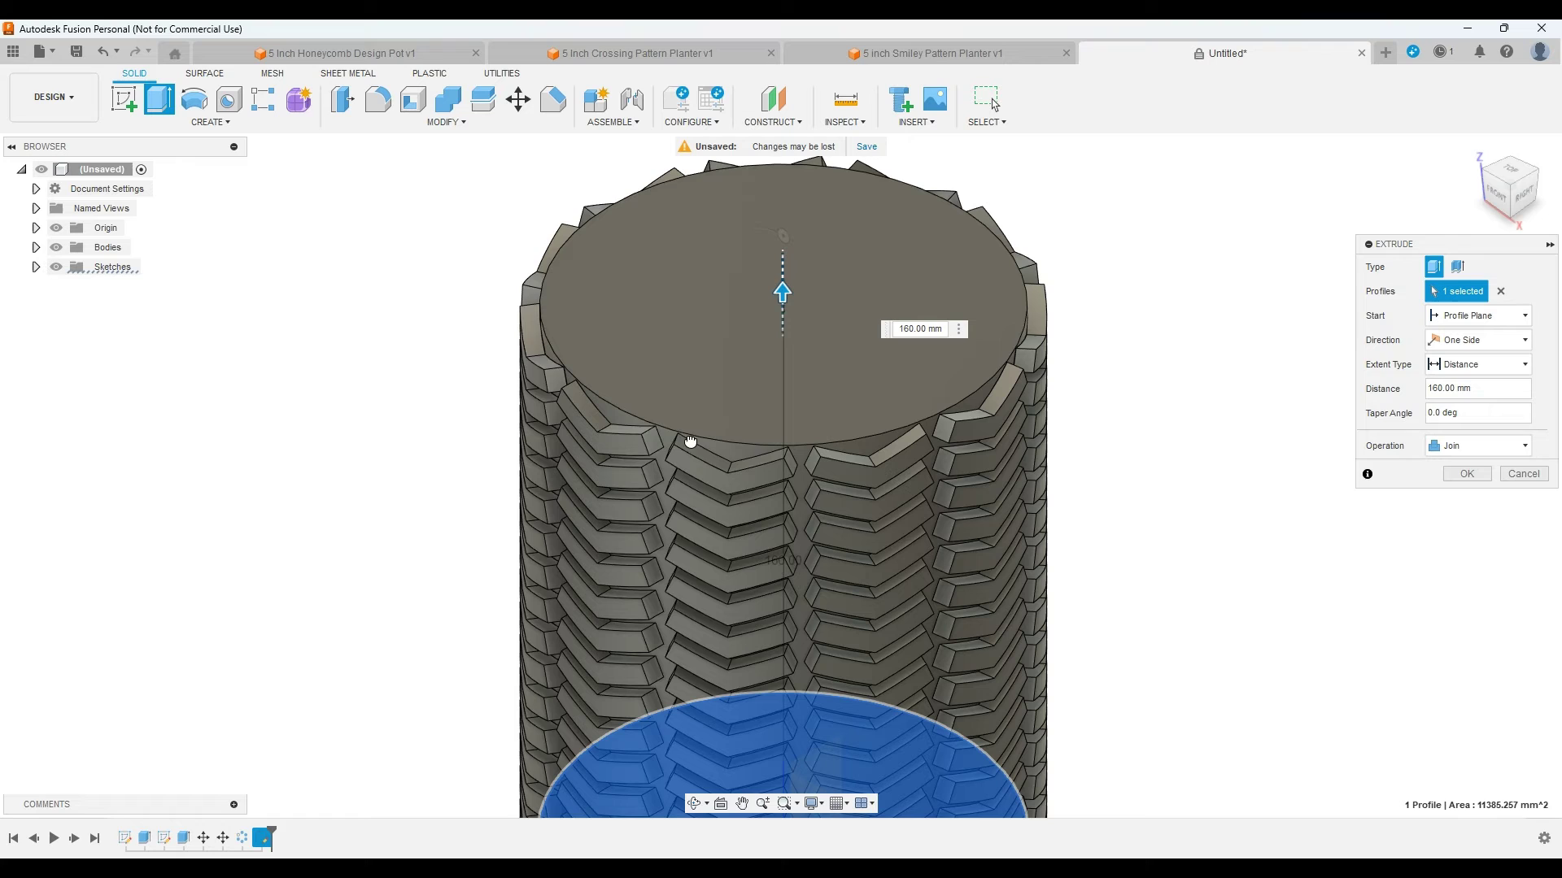
{"action": "left_click_drag", "start_coordinate": [1135, 404], "coordinate": [1511, 546]}
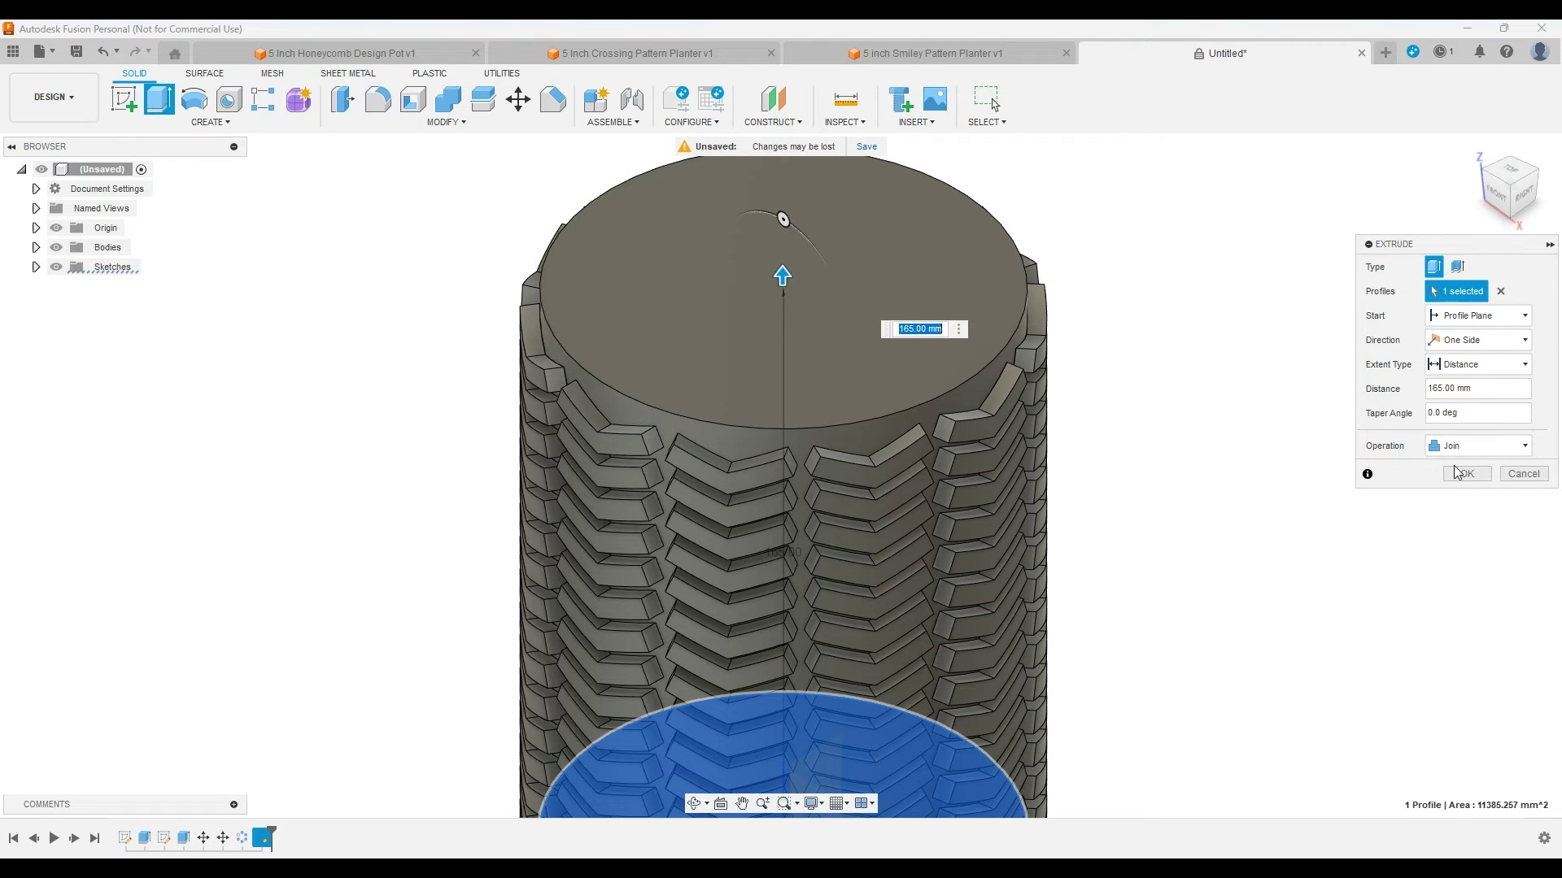
{"action": "key", "text": "Return"}
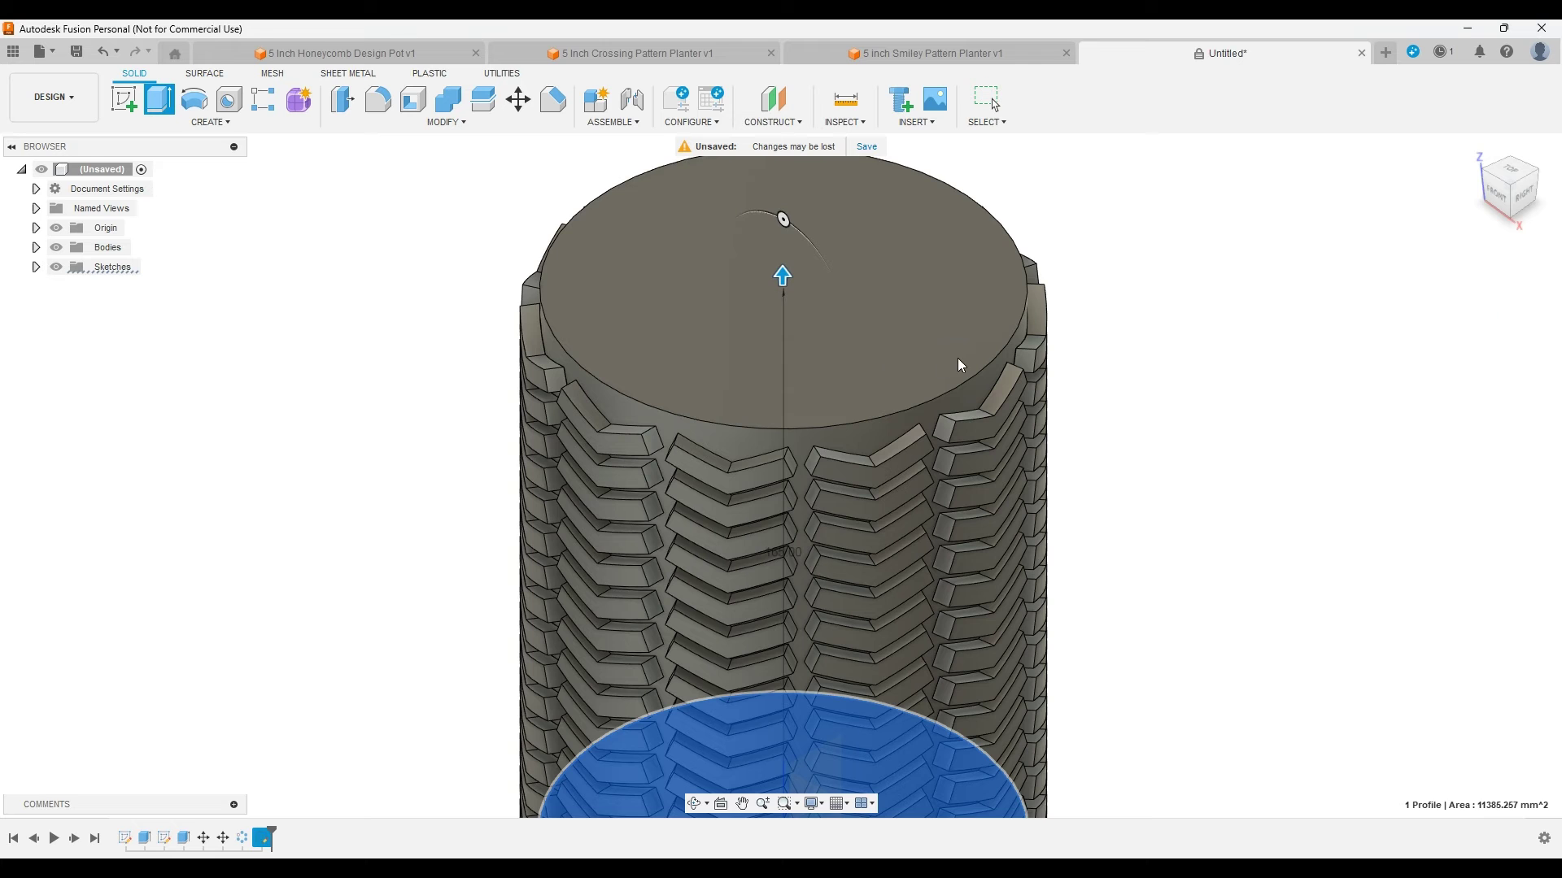
Step: Examine how the chevrons sit against the joined cylinder from a low front angle
{"action": "scroll", "coordinate": [846, 539], "scroll_direction": "down", "scroll_amount": 5}
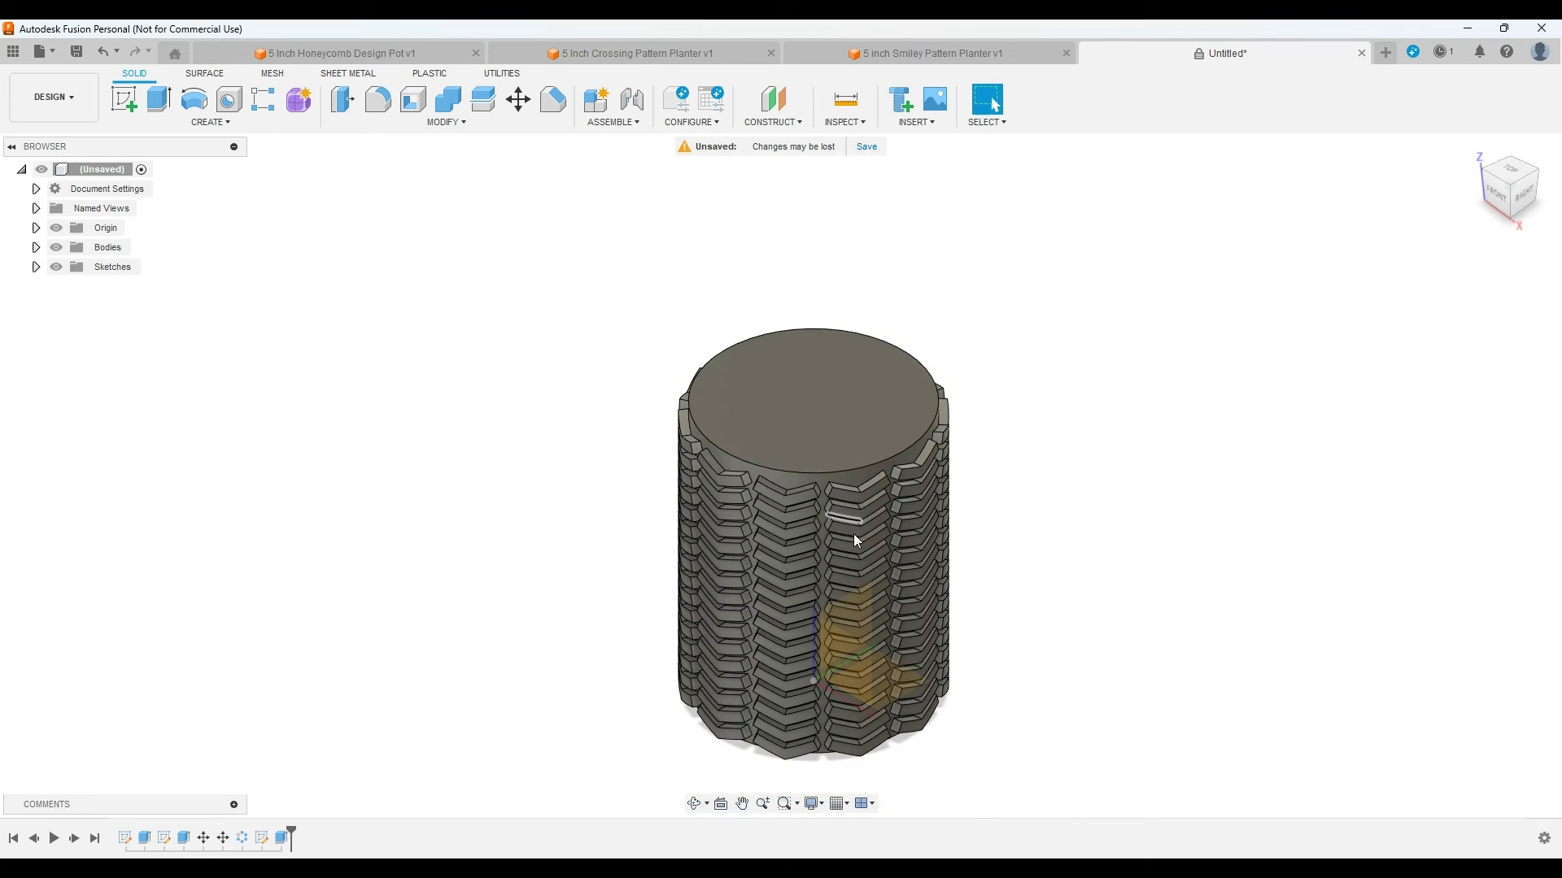
{"action": "left_click", "coordinate": [693, 805]}
{"action": "left_click_drag", "start_coordinate": [763, 683], "coordinate": [771, 641]}
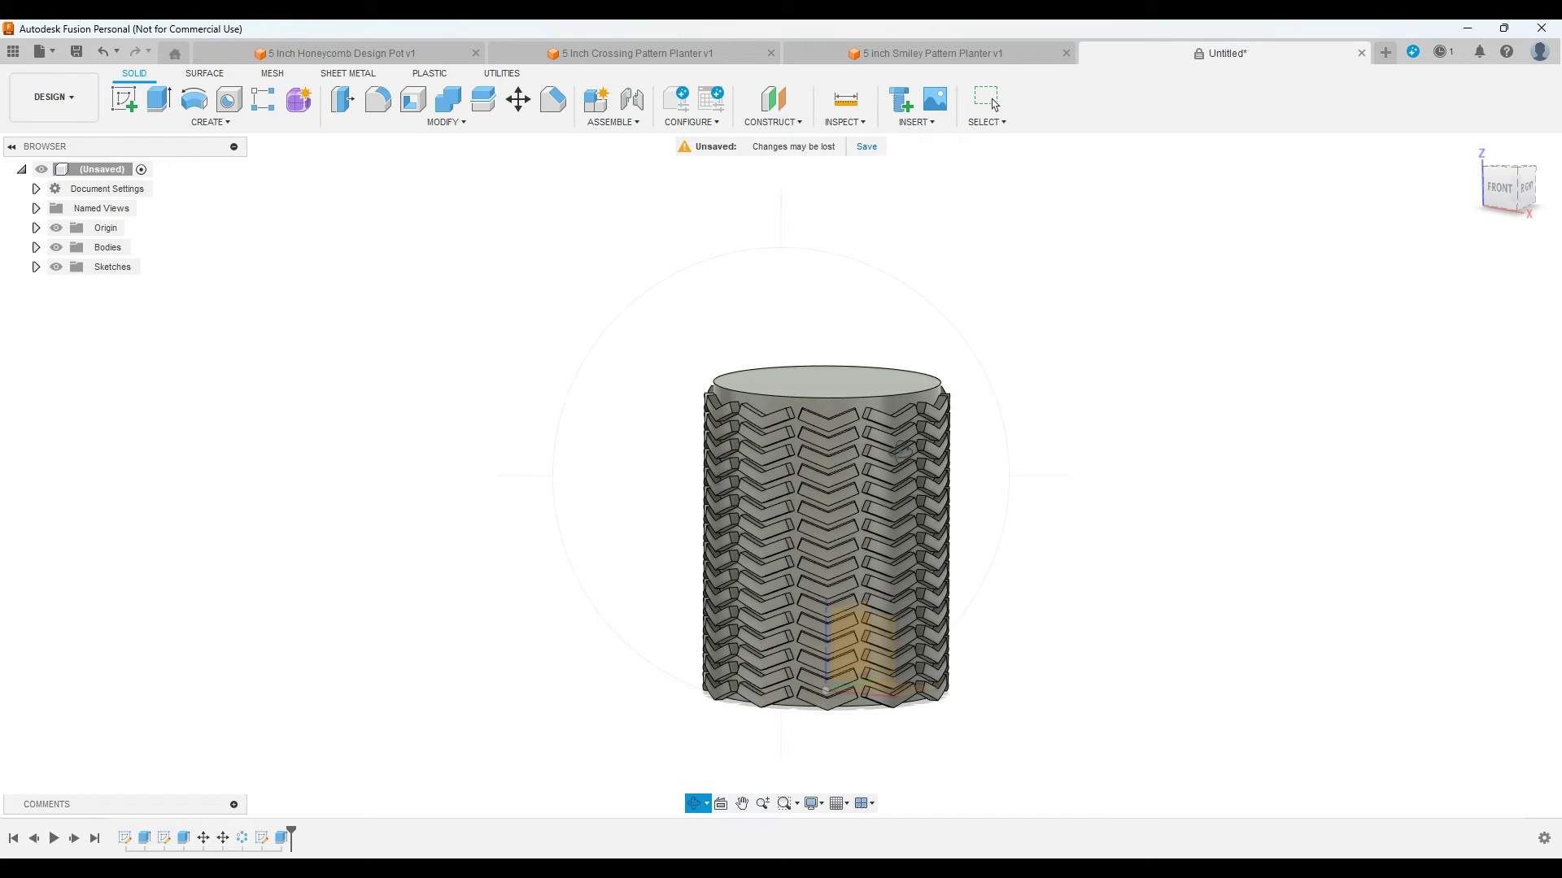
Step: On the XZ plane, sketch a rectangle about 195 mm wide and 15 mm high directly beneath the planter, its upper edge on the horizontal axis
{"action": "left_click", "coordinate": [1499, 188]}
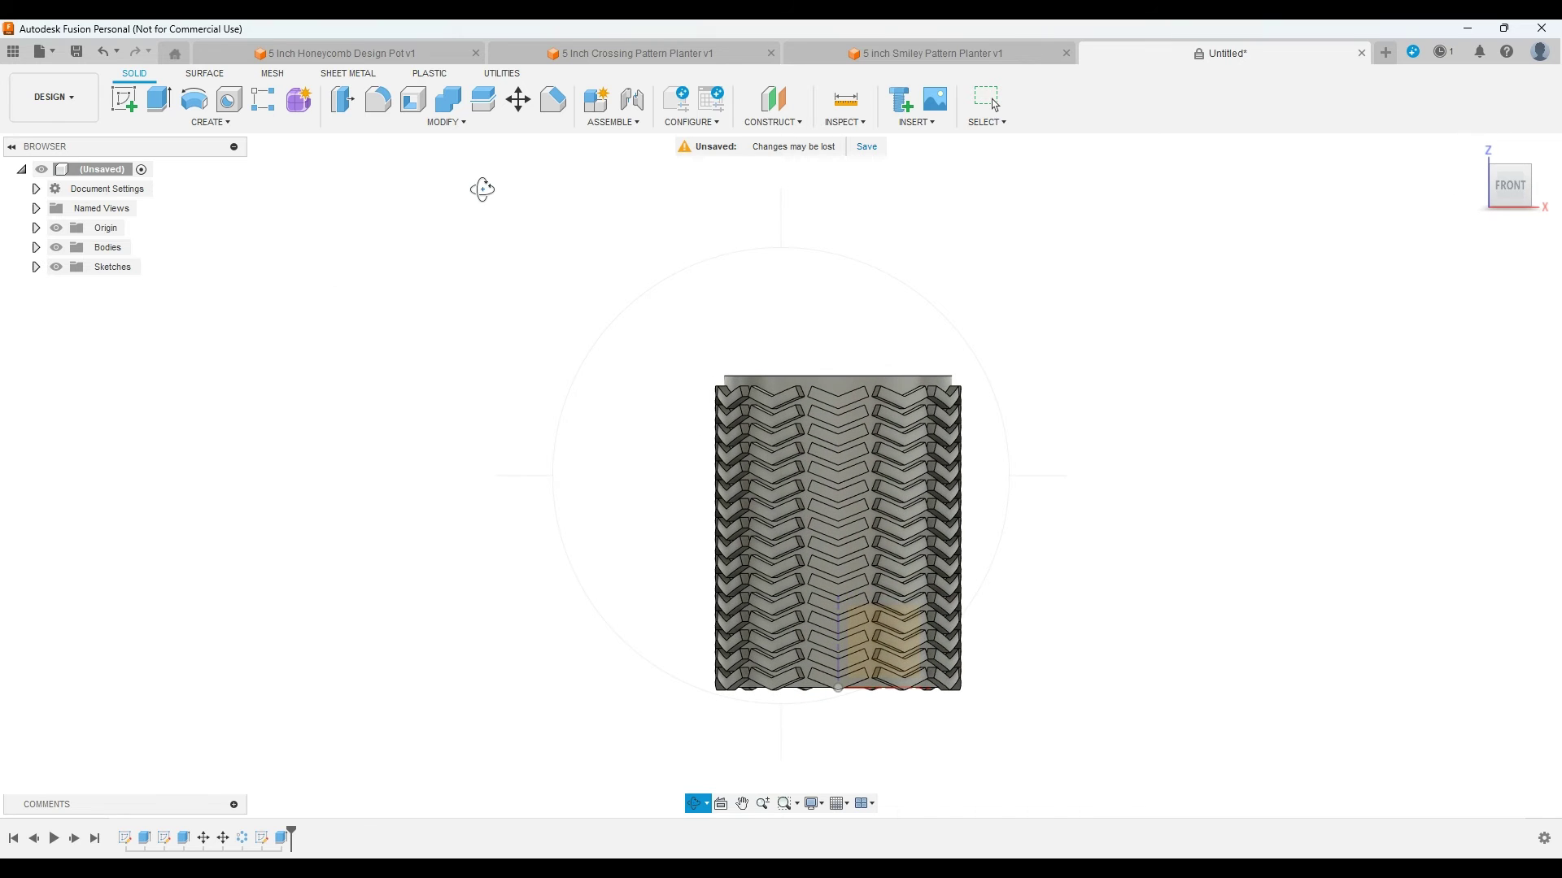
{"action": "left_click", "coordinate": [124, 99]}
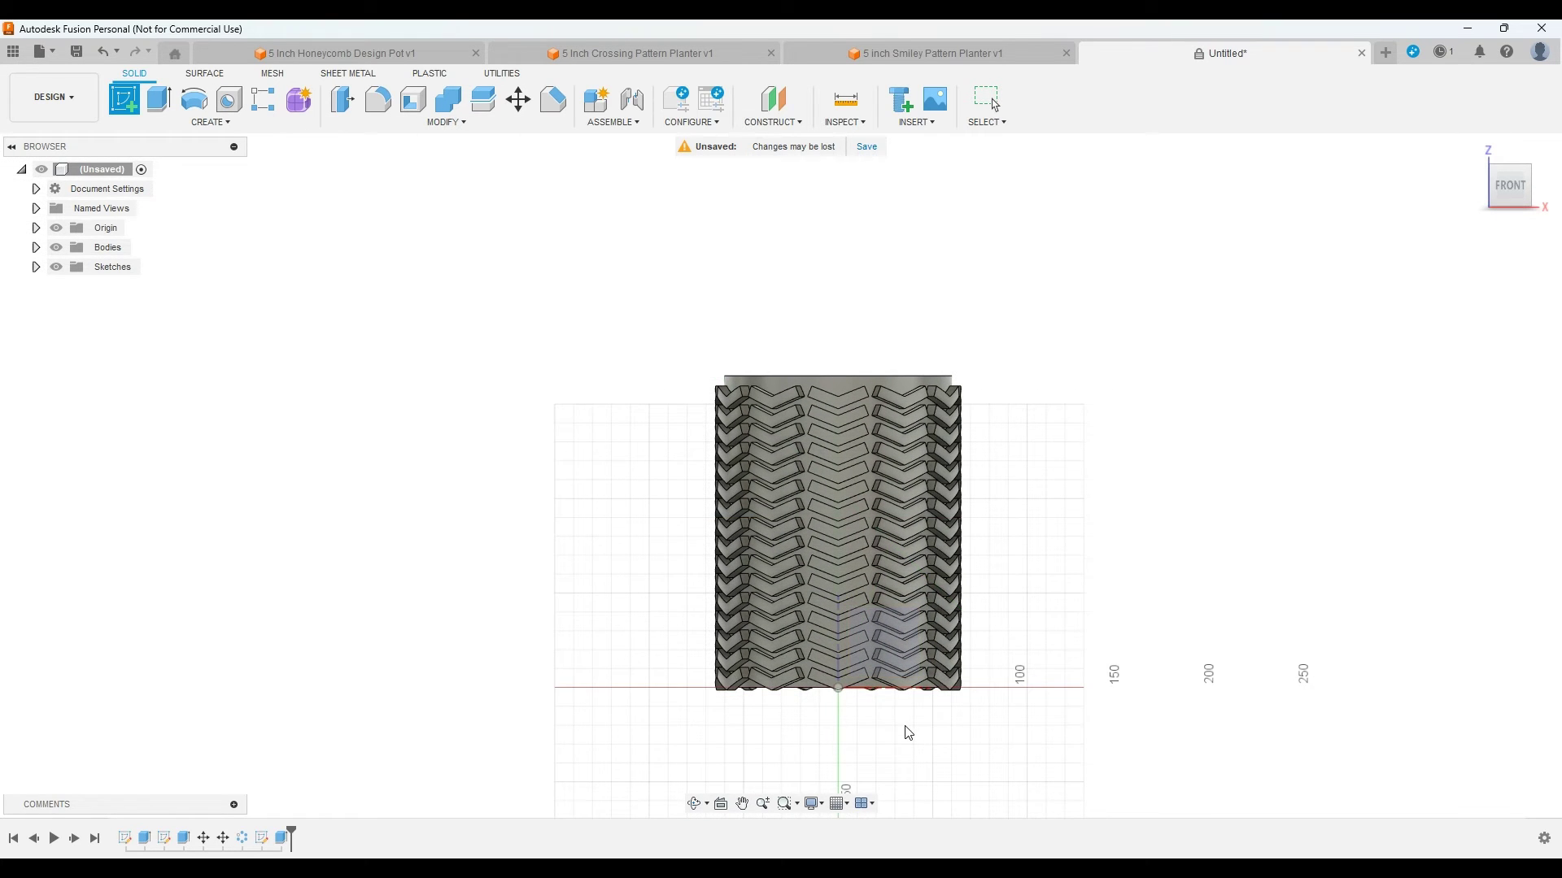
{"action": "scroll", "coordinate": [872, 748], "scroll_direction": "up", "scroll_amount": 3}
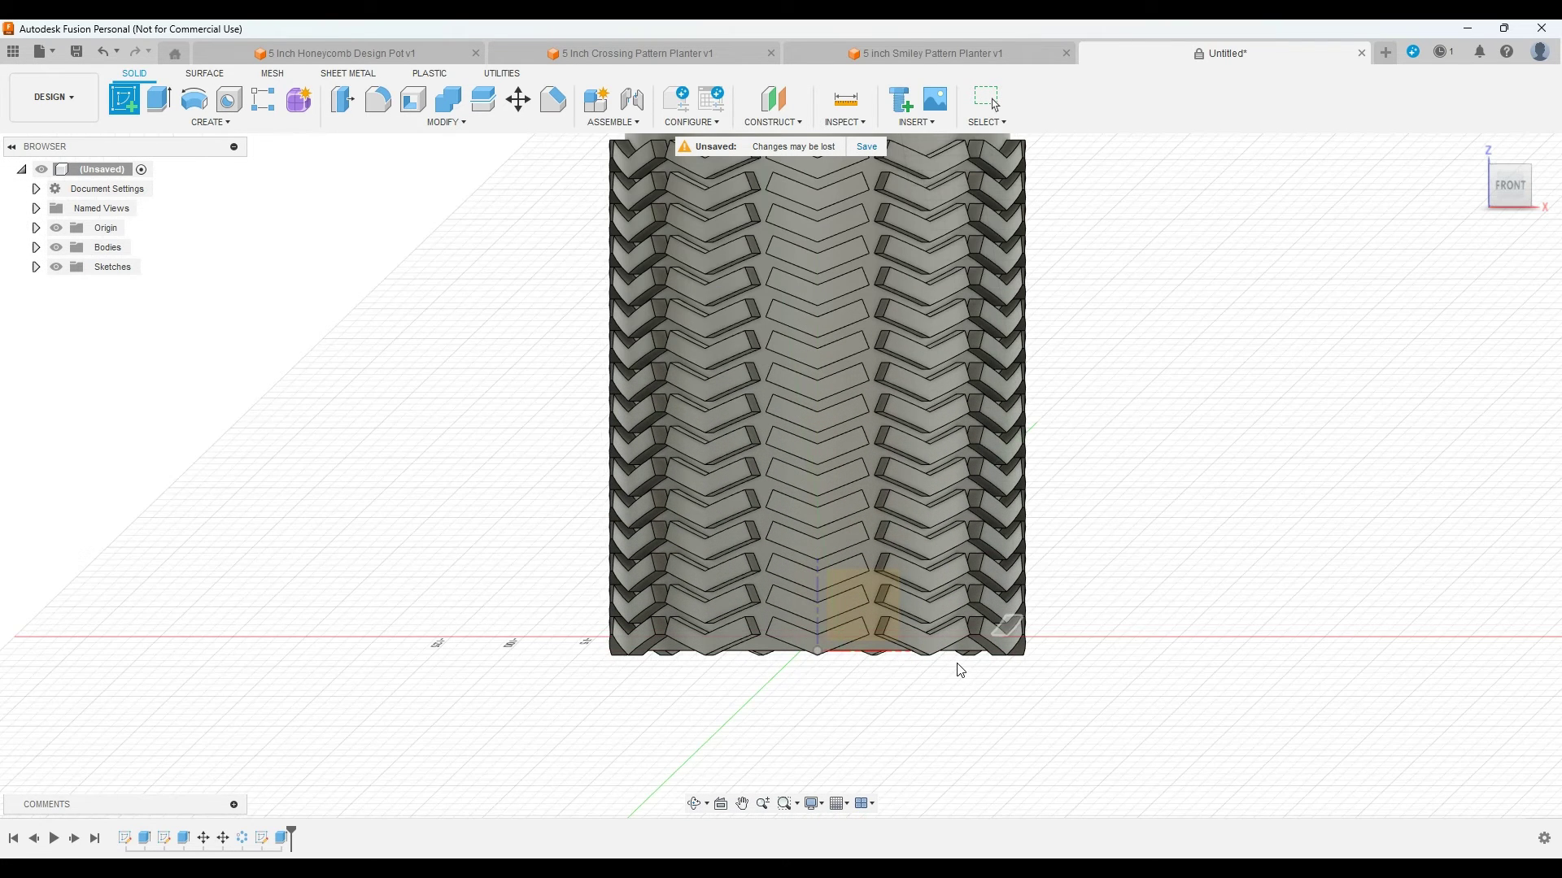
{"action": "scroll", "coordinate": [955, 657], "scroll_direction": "down", "scroll_amount": 3}
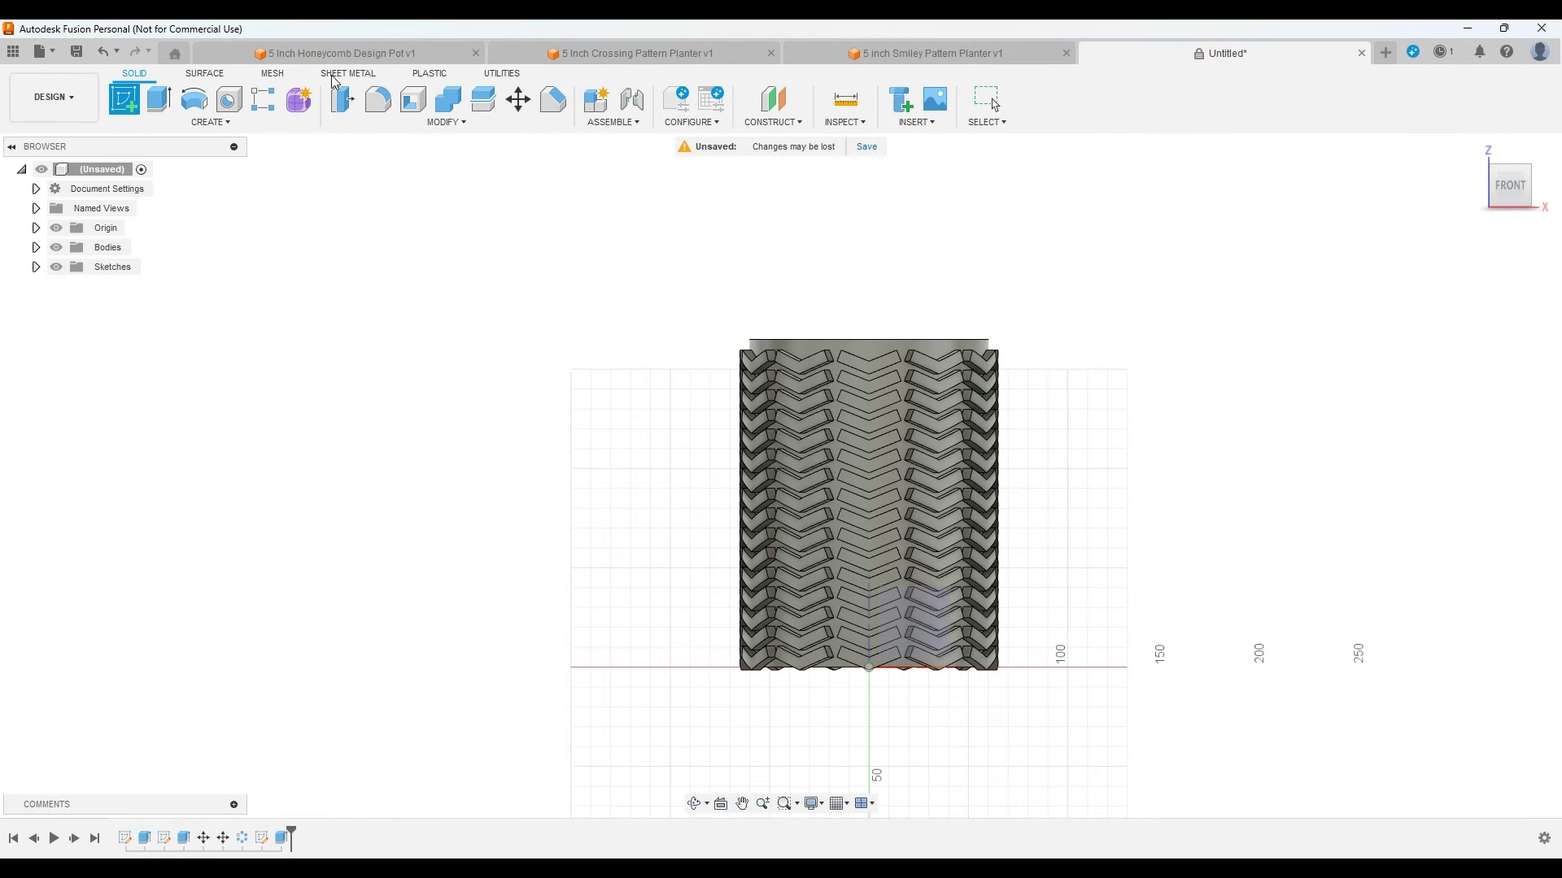
{"action": "left_click", "coordinate": [894, 634]}
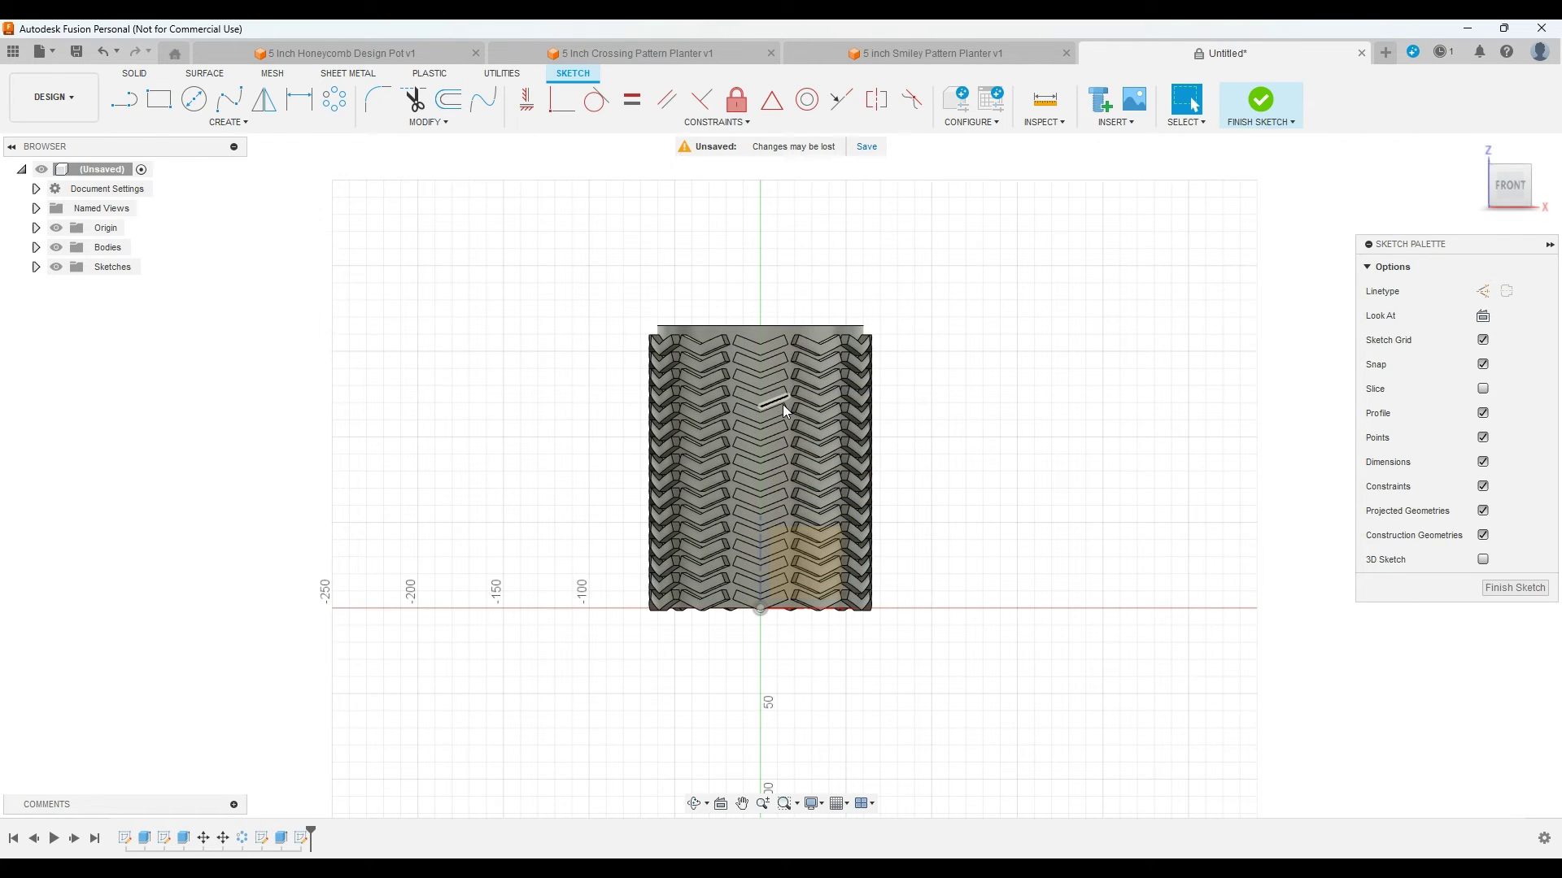
{"action": "scroll", "coordinate": [901, 518], "scroll_direction": "down", "scroll_amount": 3}
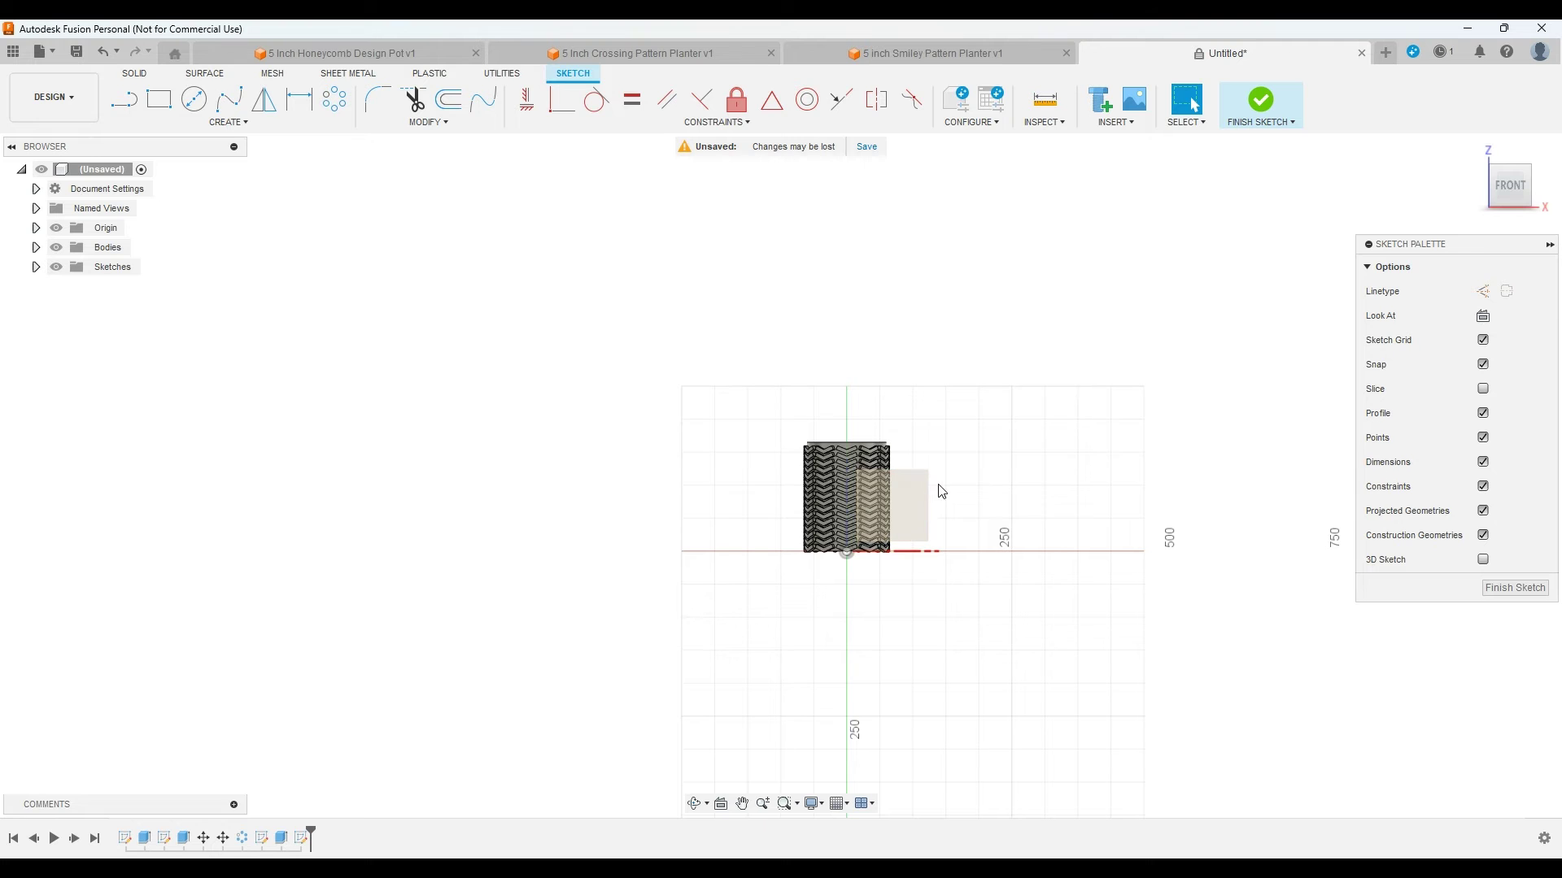
{"action": "scroll", "coordinate": [886, 513], "scroll_direction": "up", "scroll_amount": 3}
{"action": "key", "text": "r"}
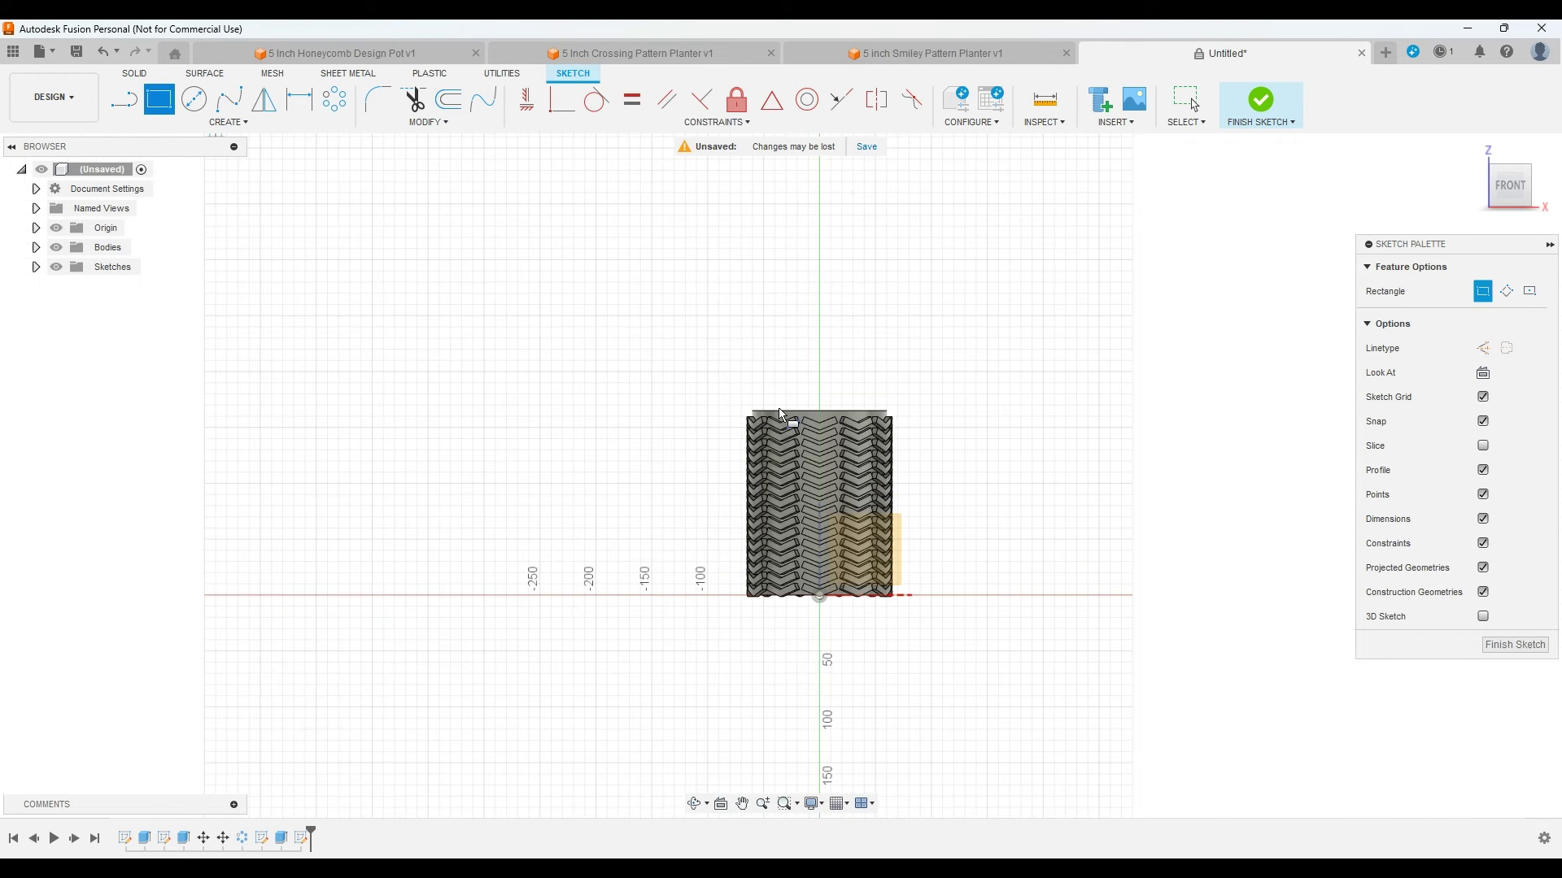
{"action": "scroll", "coordinate": [777, 411], "scroll_direction": "up", "scroll_amount": 4}
{"action": "scroll", "coordinate": [830, 523], "scroll_direction": "down", "scroll_amount": 3}
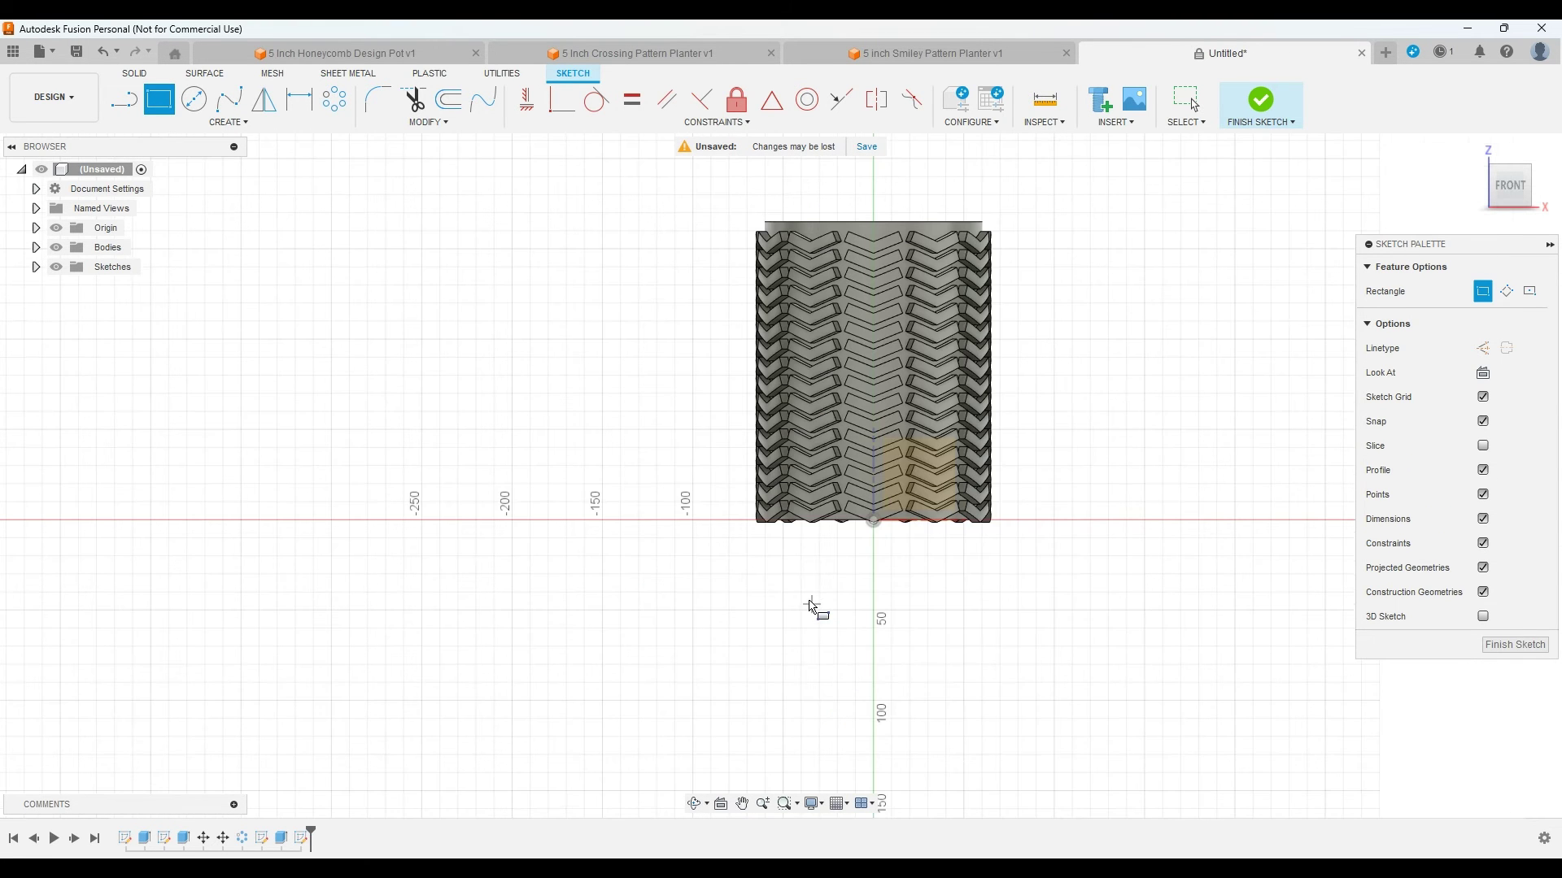
{"action": "scroll", "coordinate": [813, 610], "scroll_direction": "up", "scroll_amount": 2}
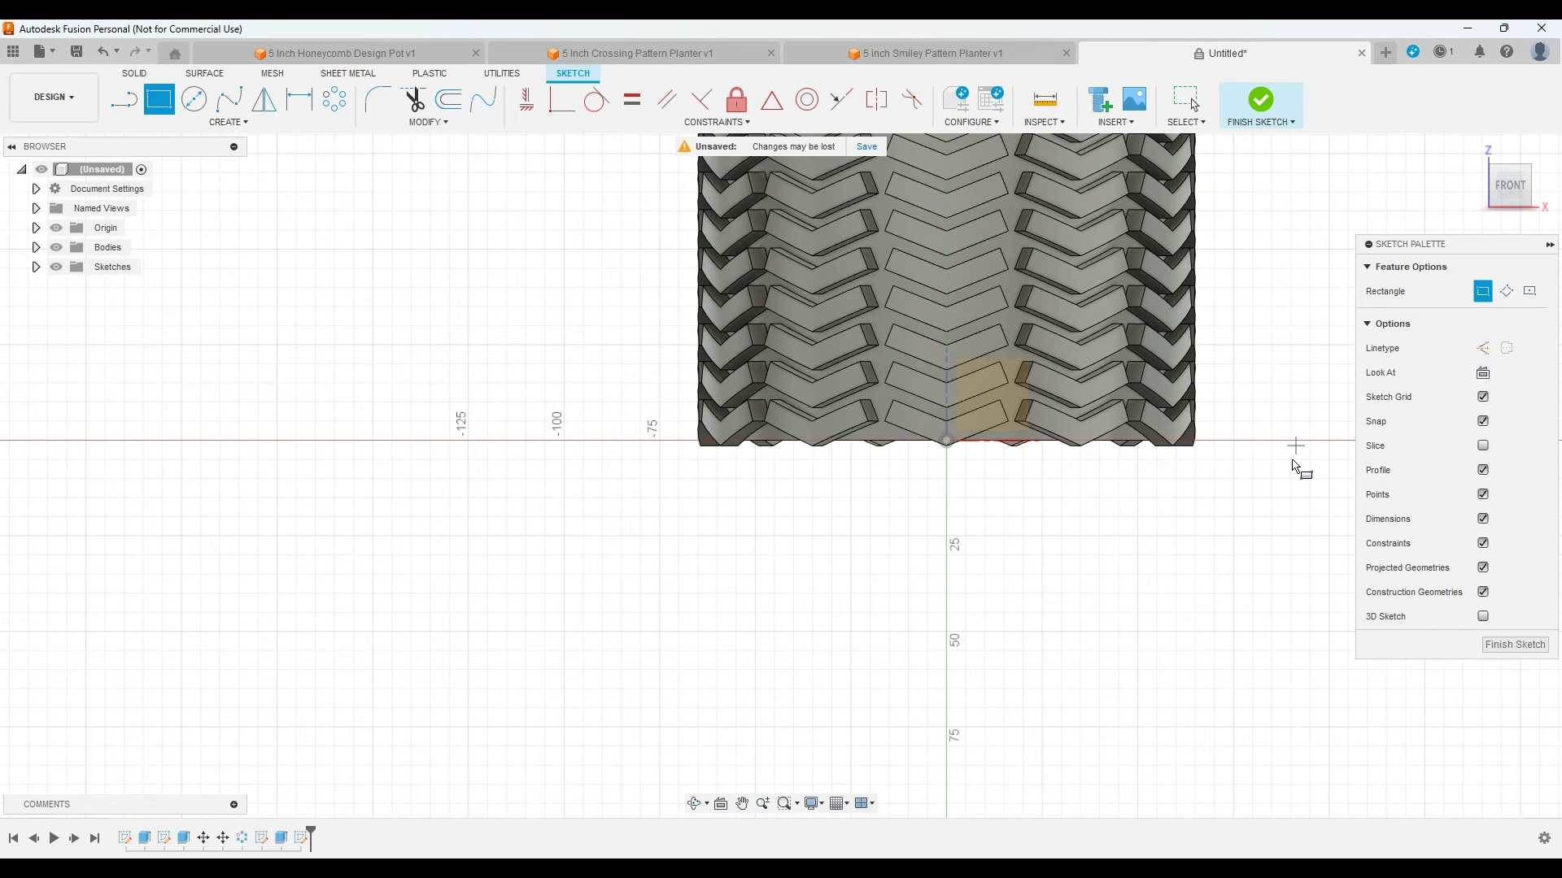
{"action": "left_click", "coordinate": [1329, 496]}
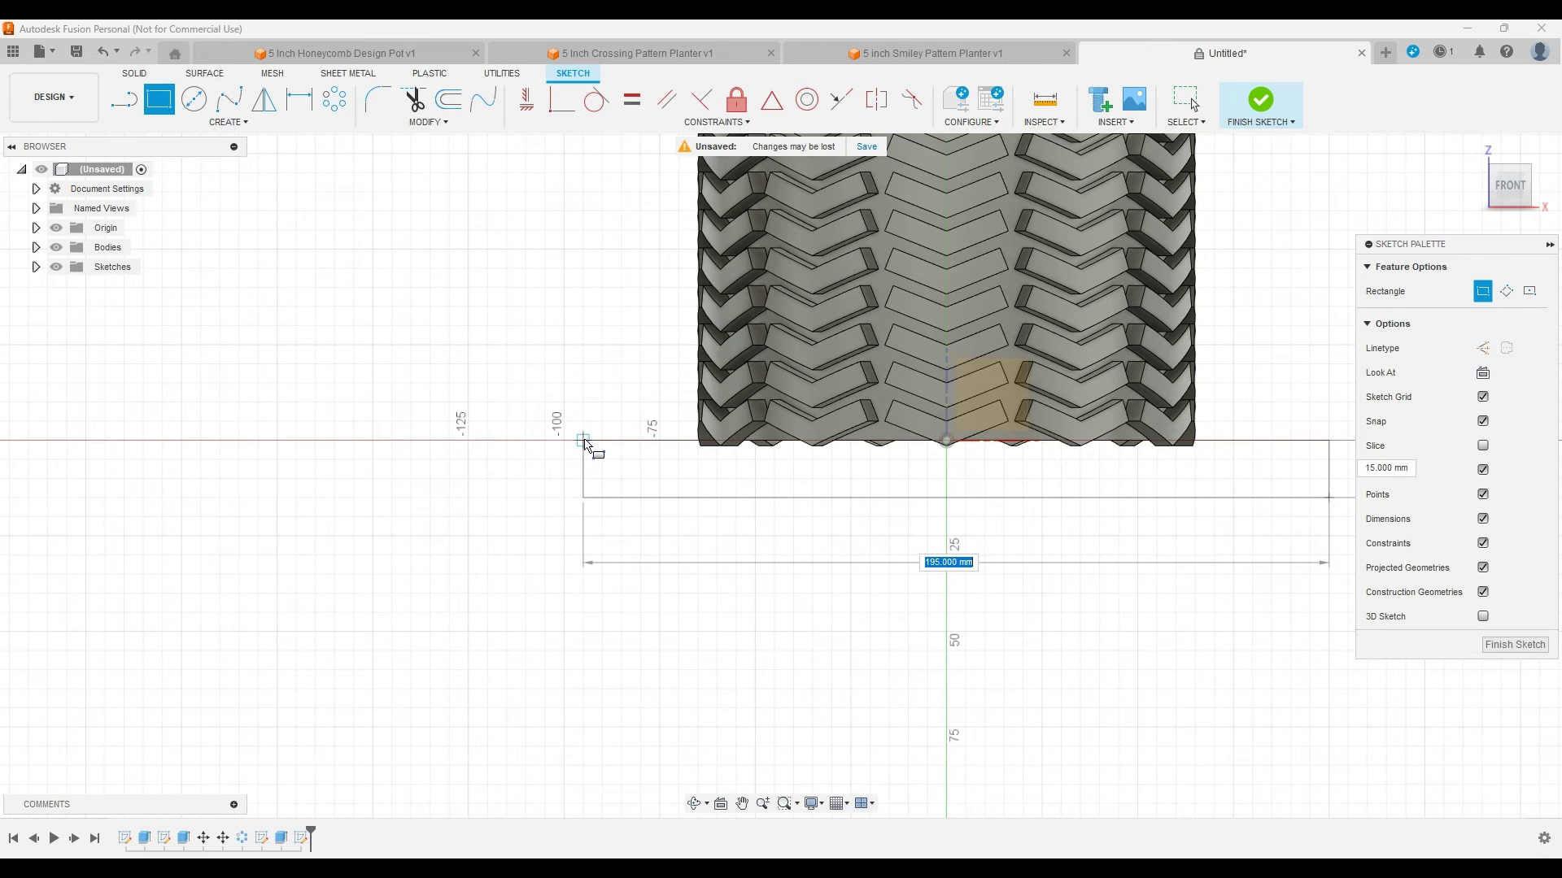
{"action": "left_click", "coordinate": [584, 446]}
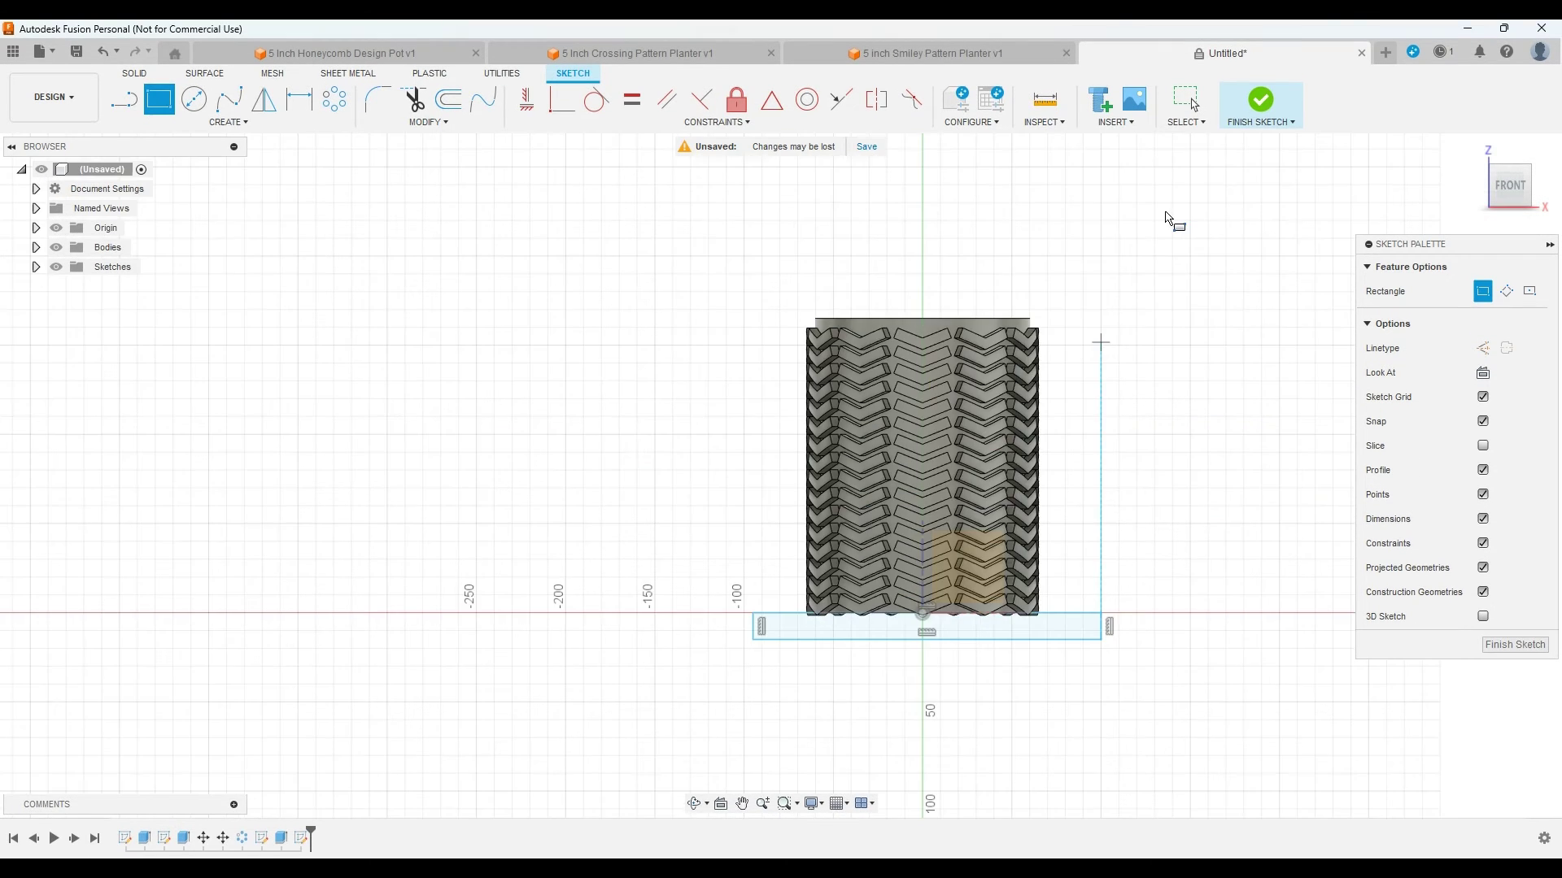
Step: Measure the distance from the base rectangle's upper line to the cylinder's top edge
{"action": "scroll", "coordinate": [1101, 314], "scroll_direction": "up", "scroll_amount": 2}
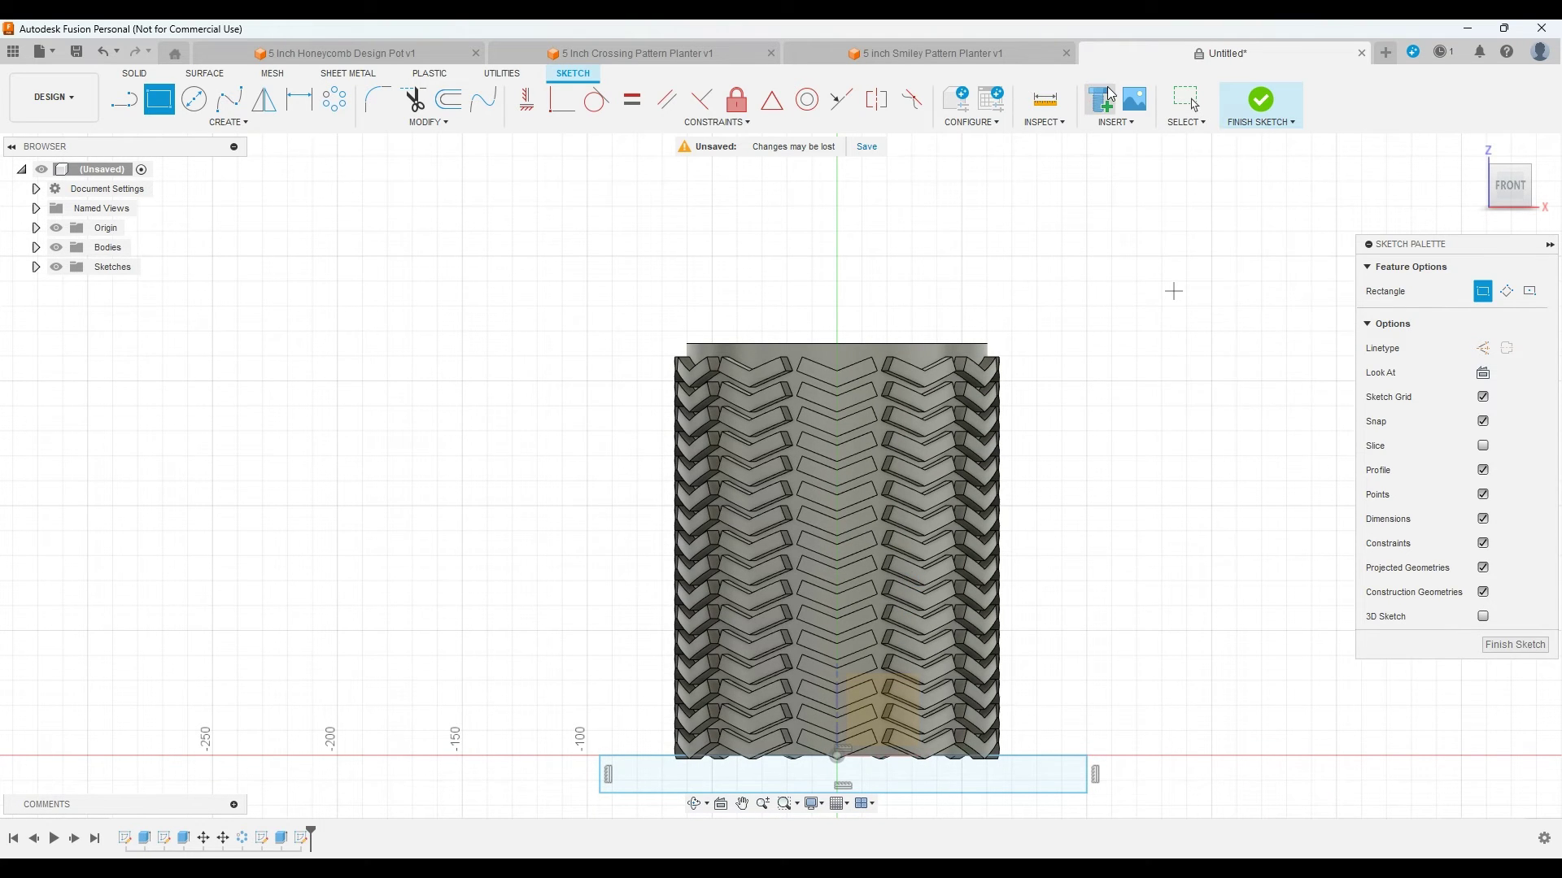
{"action": "left_click", "coordinate": [1044, 99]}
{"action": "left_click", "coordinate": [848, 757]}
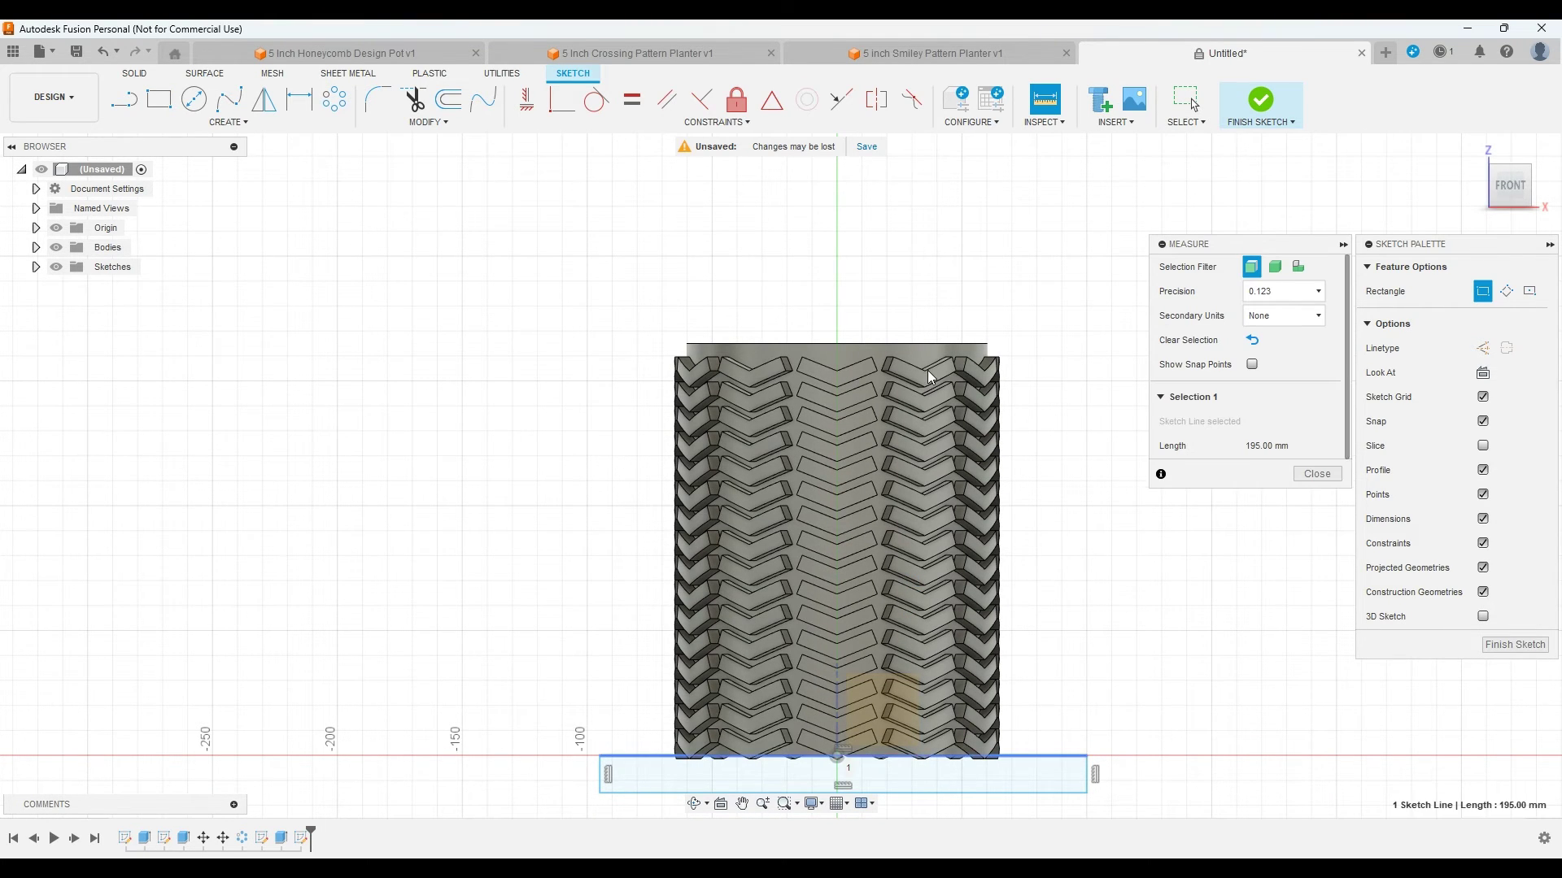
{"action": "left_click", "coordinate": [880, 344]}
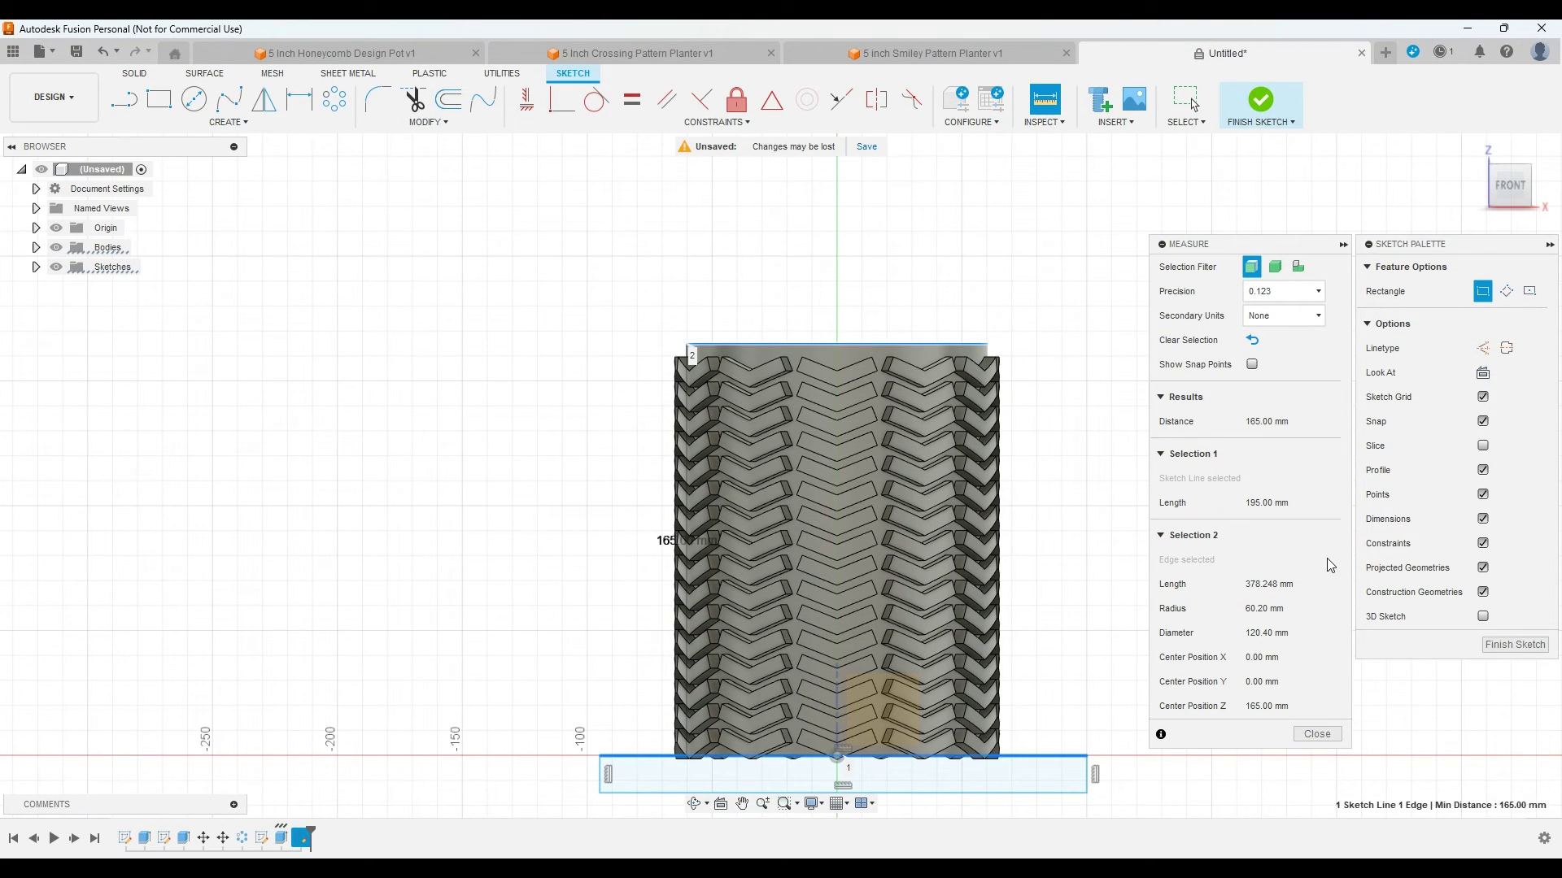
{"action": "left_click", "coordinate": [1317, 734]}
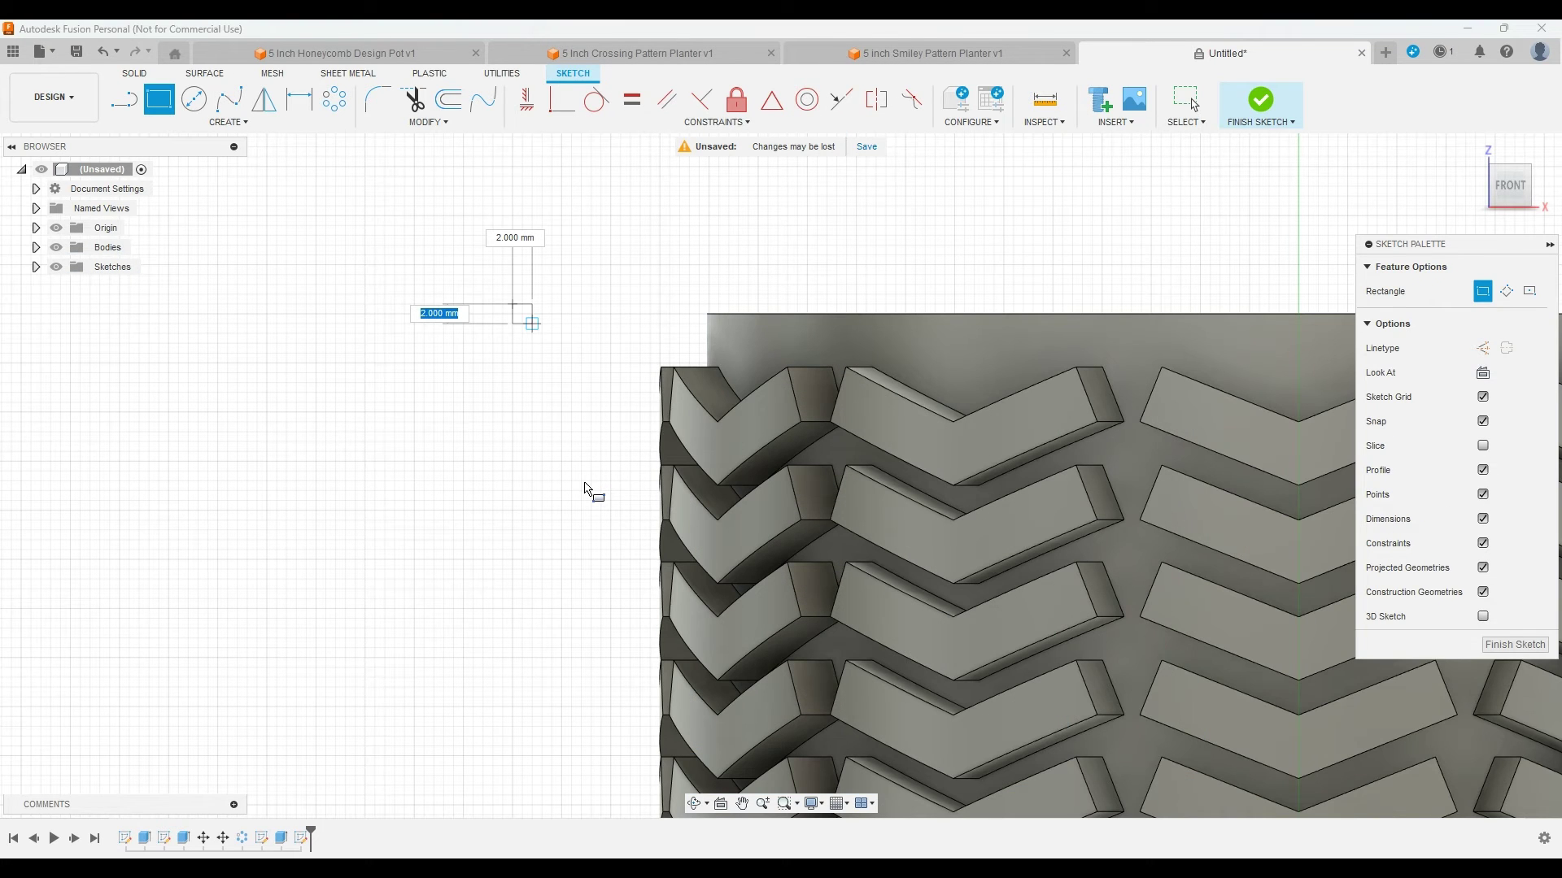
Step: Sketch a rectangle about 162 mm wide and 42 mm high across the planter's upper end, starting just above the cylinder, and finish the sketch
{"action": "scroll", "coordinate": [585, 496], "scroll_direction": "down", "scroll_amount": 5}
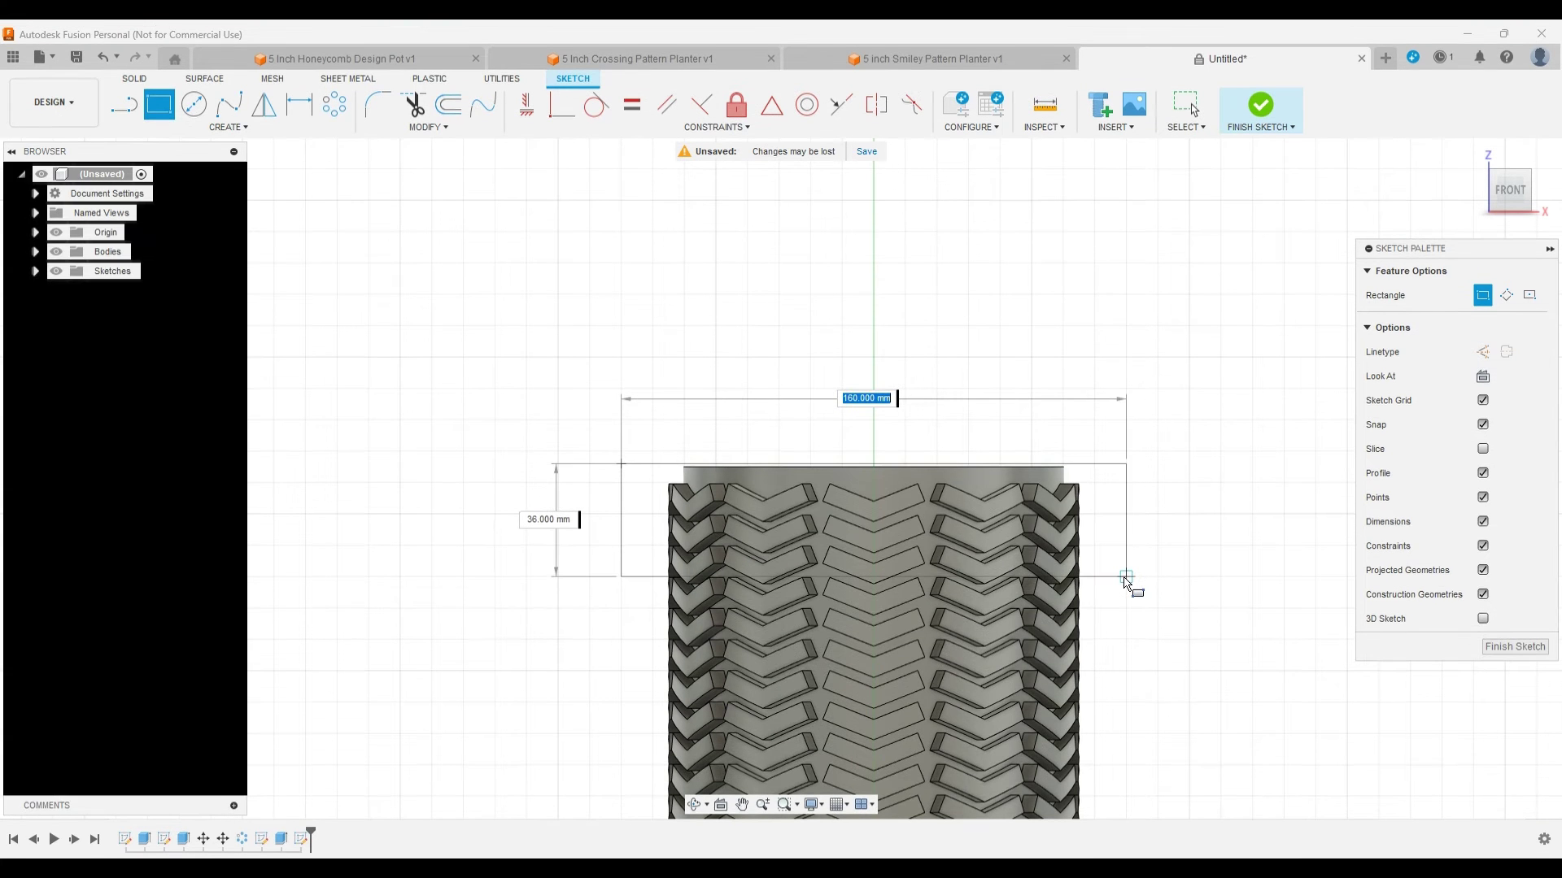
{"action": "key", "text": "Tab"}
{"action": "type", "text": "40"}
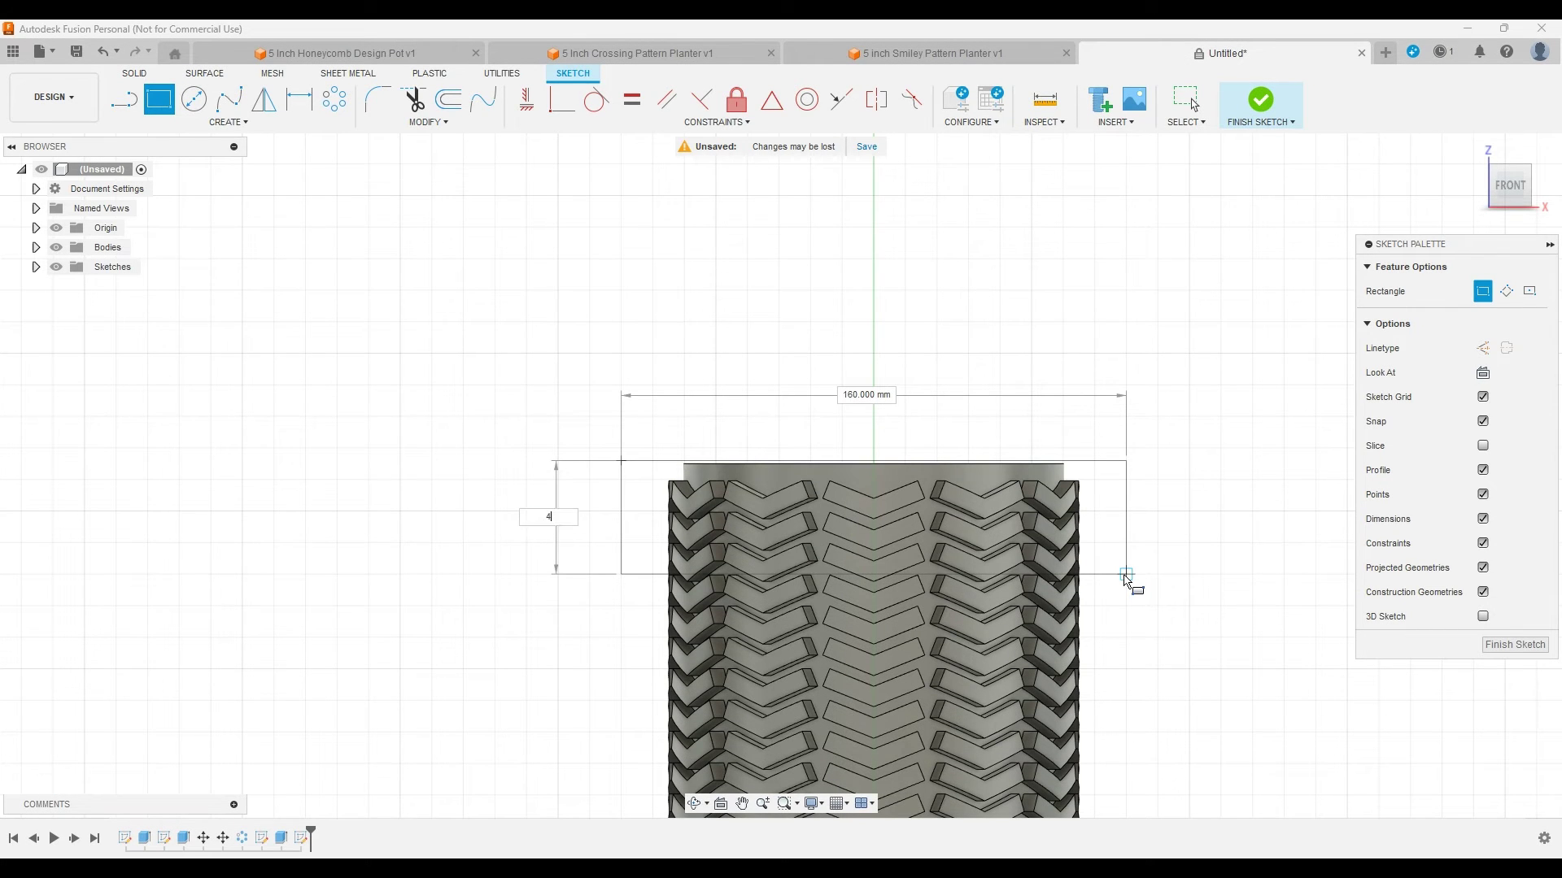
{"action": "key", "text": "Tab"}
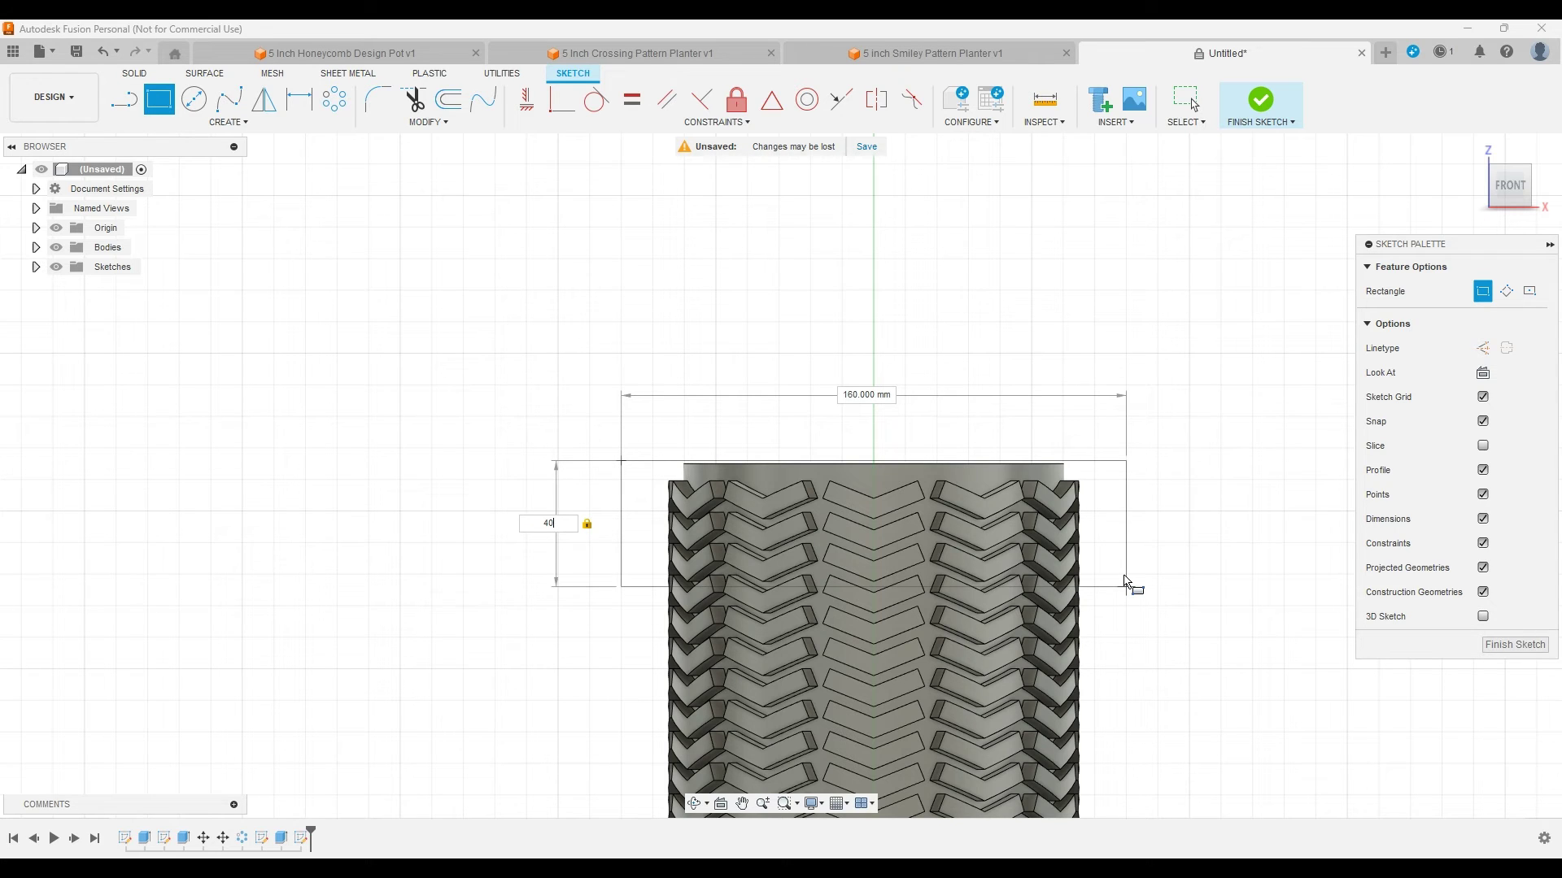
{"action": "key", "text": "Tab"}
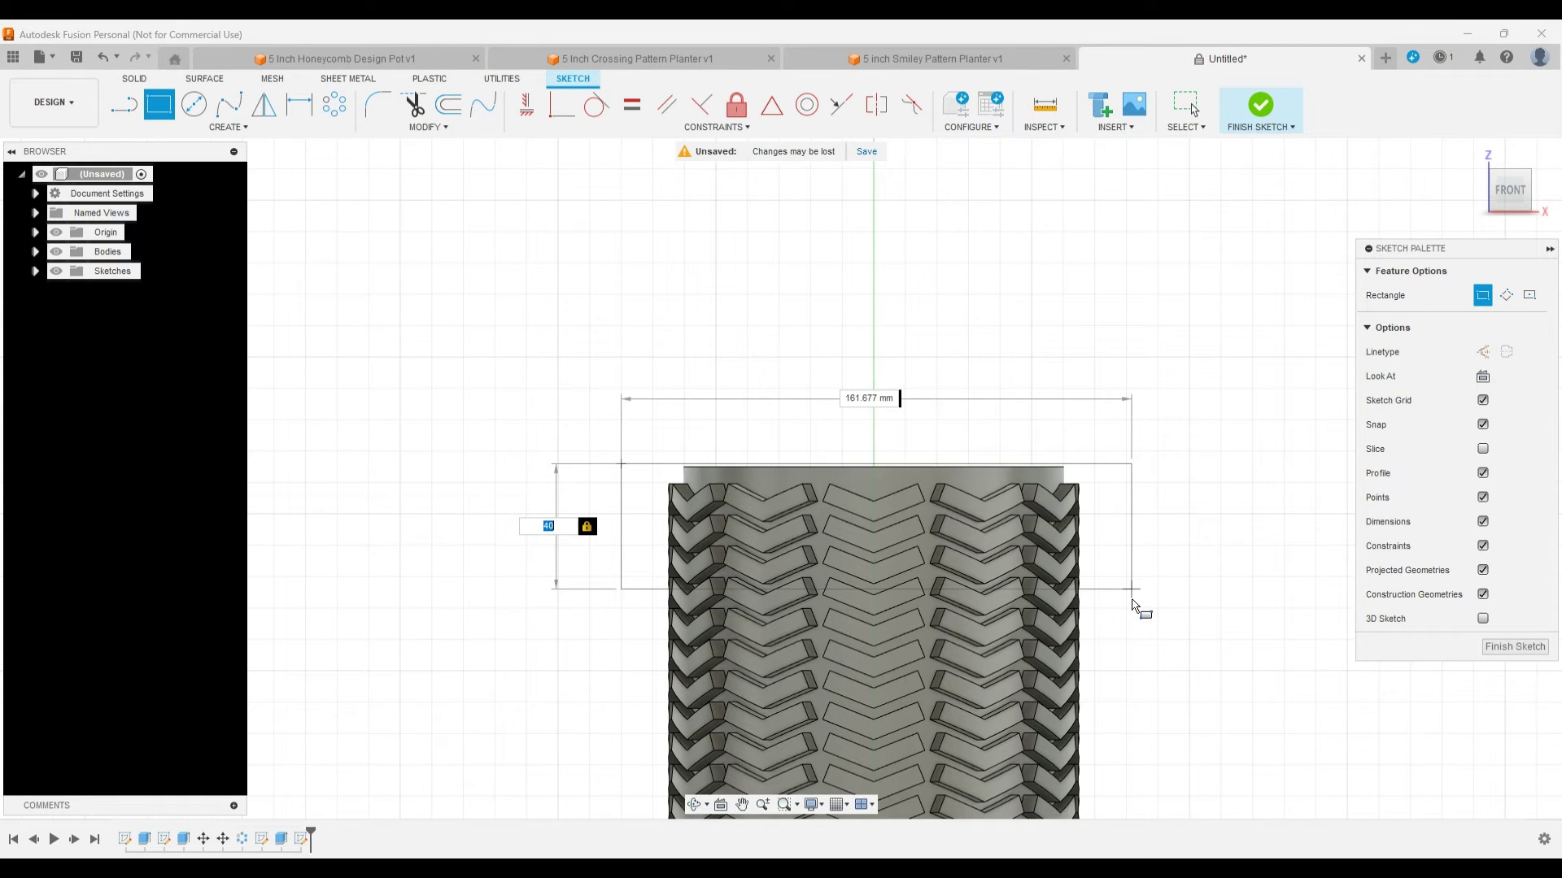
{"action": "type", "text": "40"}
{"action": "key", "text": "BackSpace"}
{"action": "type", "text": "2"}
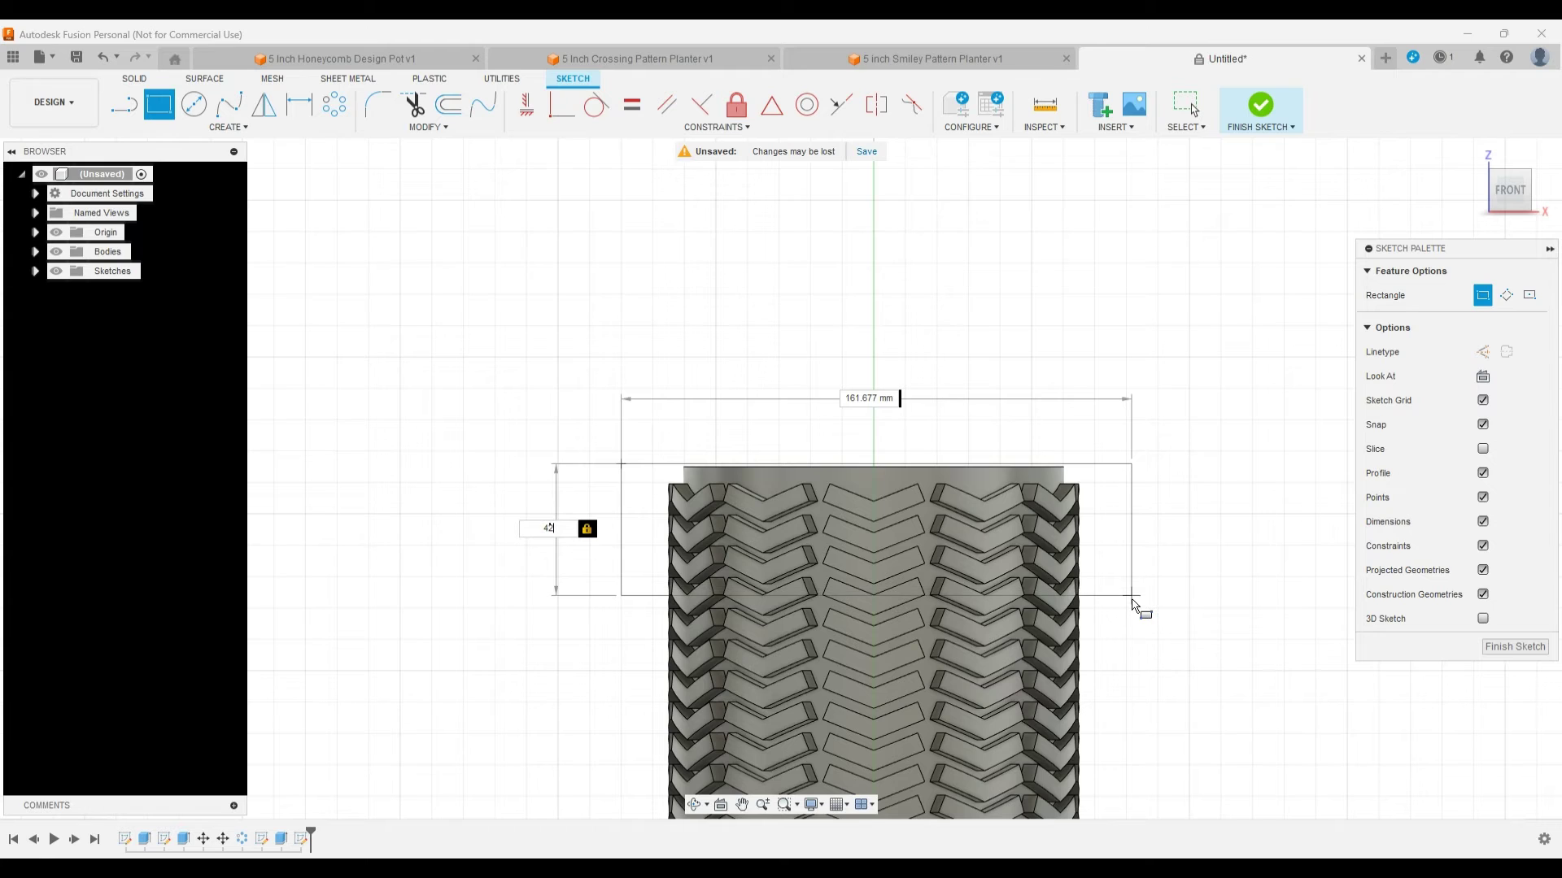
{"action": "key", "text": "BackSpace"}
{"action": "type", "text": "3"}
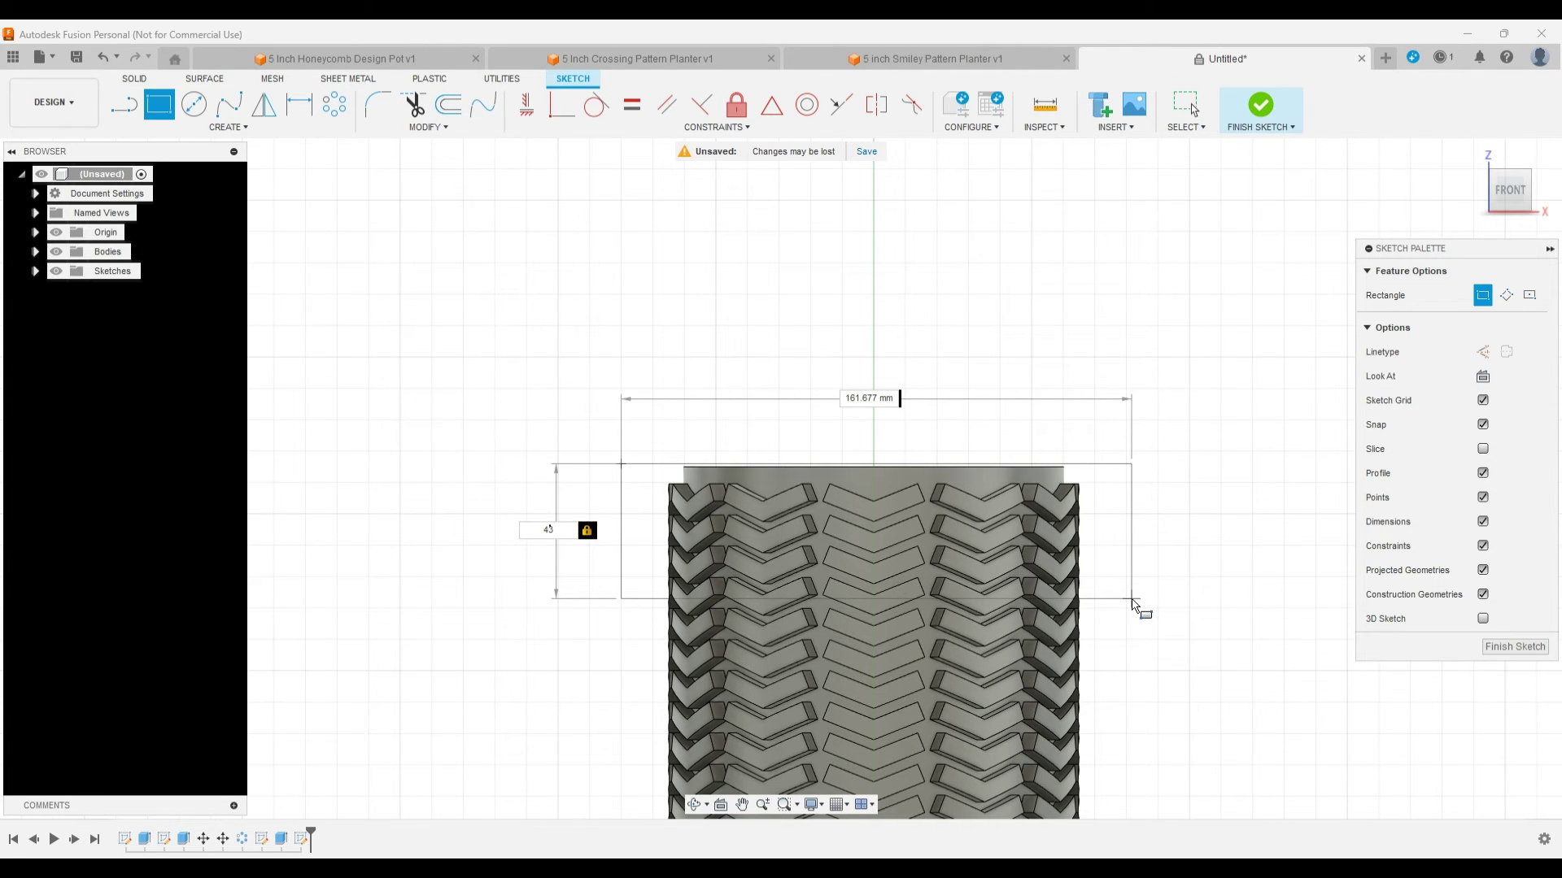
{"action": "key", "text": "BackSpace"}
{"action": "type", "text": "2"}
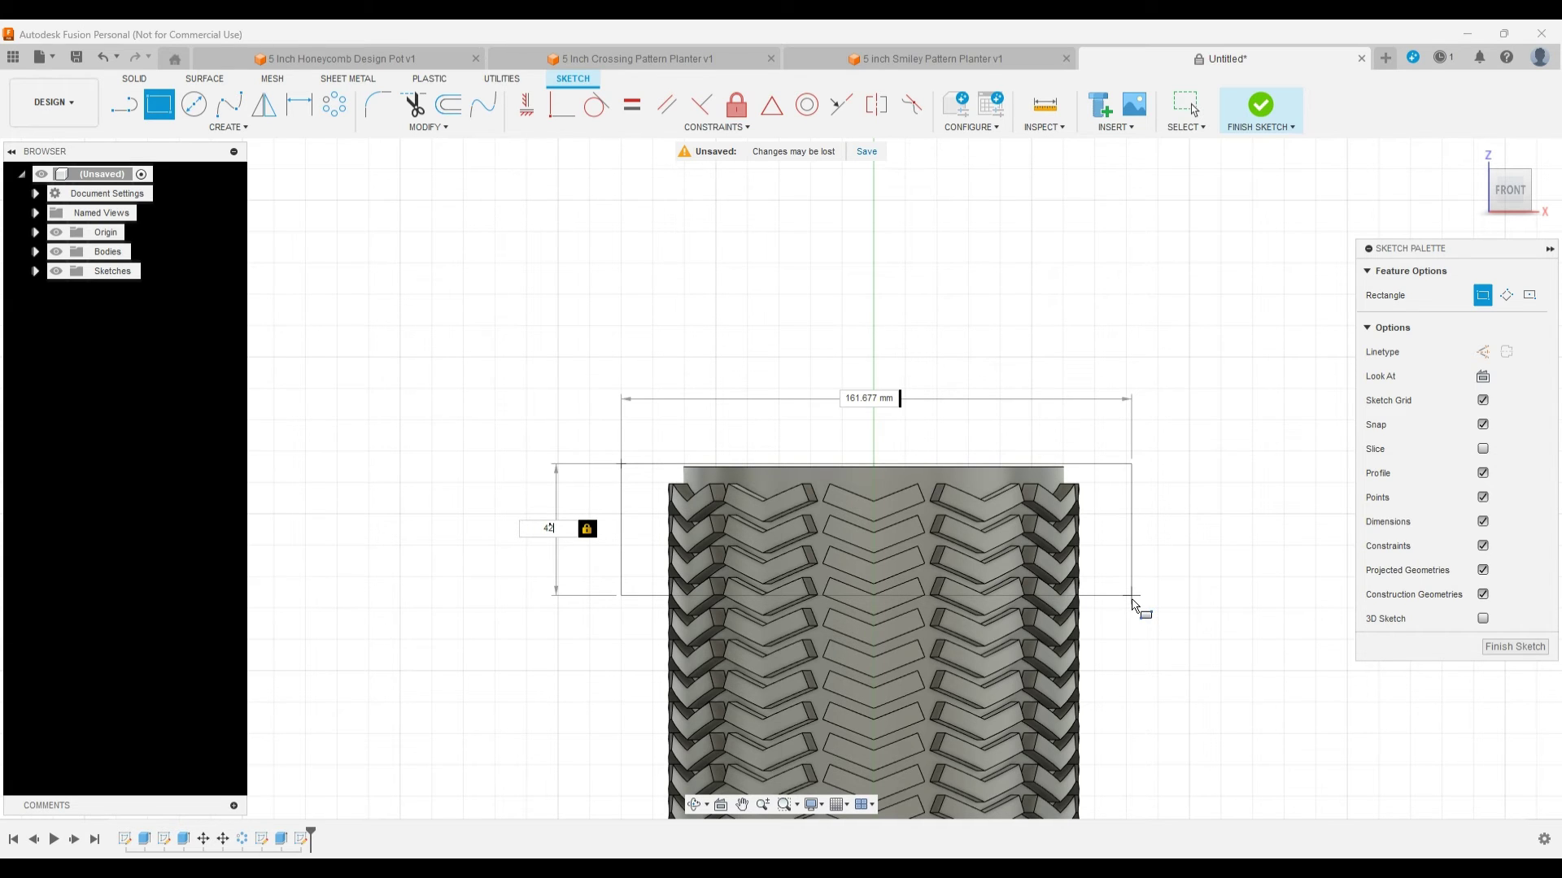
{"action": "key", "text": "Return"}
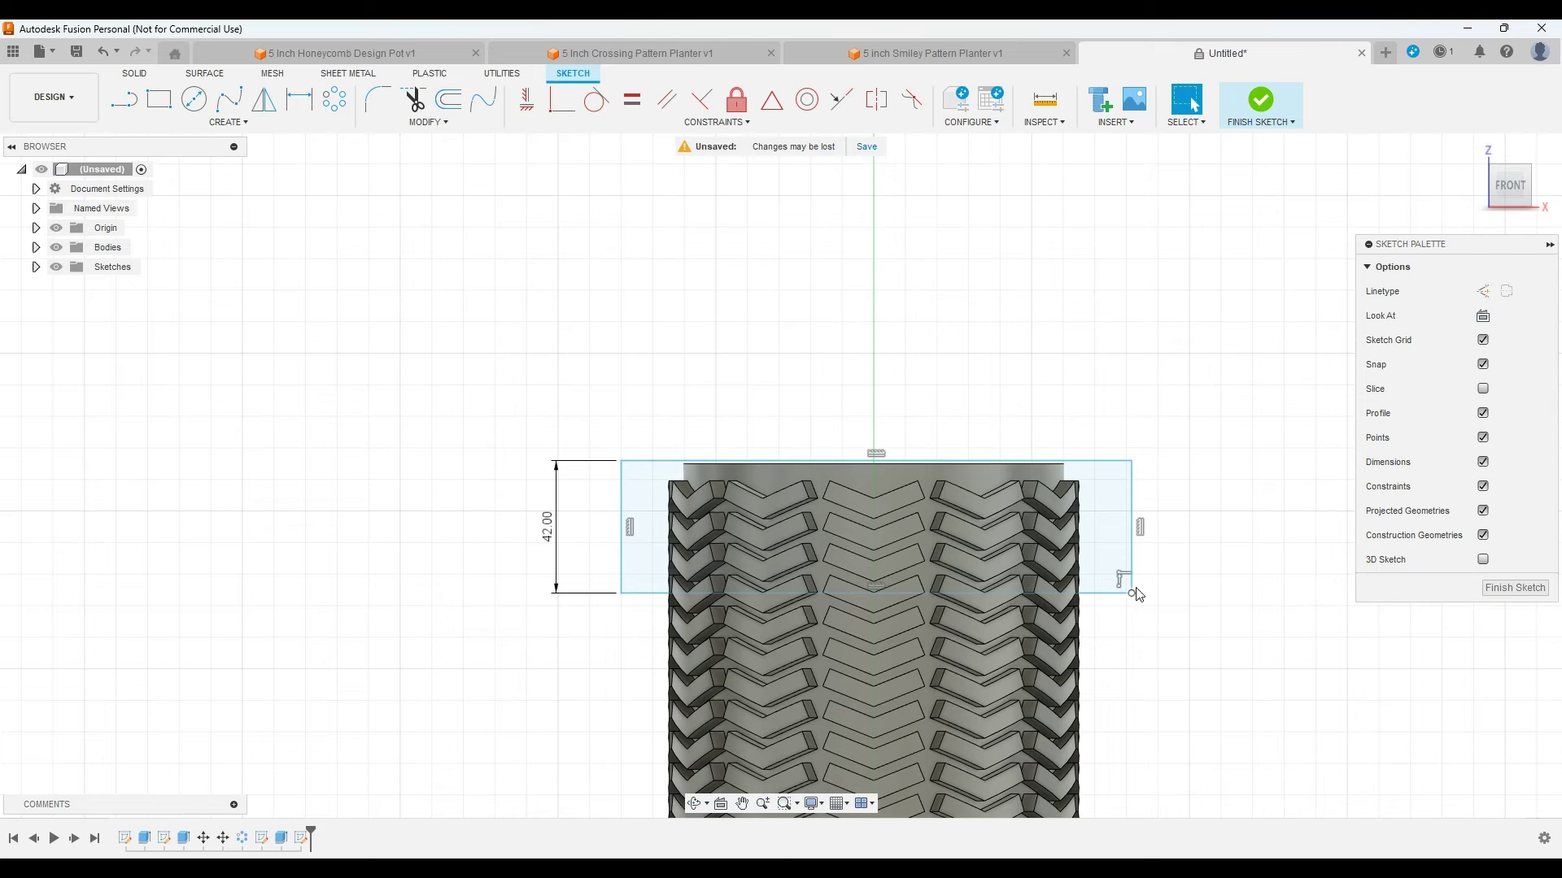
{"action": "left_click", "coordinate": [1515, 587]}
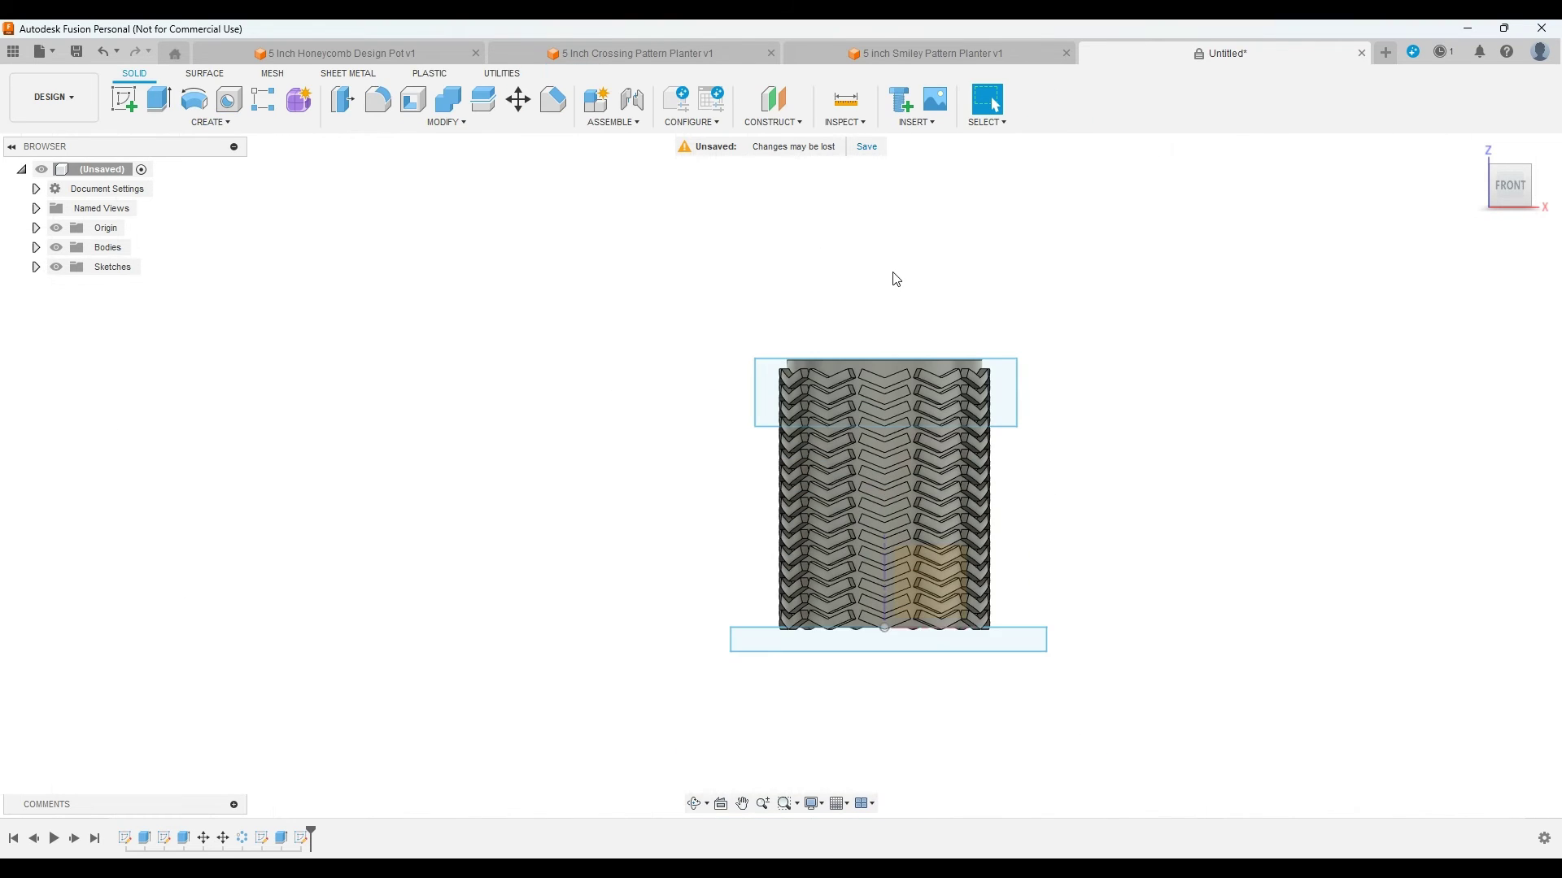
Step: Extrude both rectangles symmetrically by 190 mm with the Cut operation to trim the planter's top and bottom
{"action": "left_click", "coordinate": [1008, 657]}
{"action": "left_click", "coordinate": [1004, 400]}
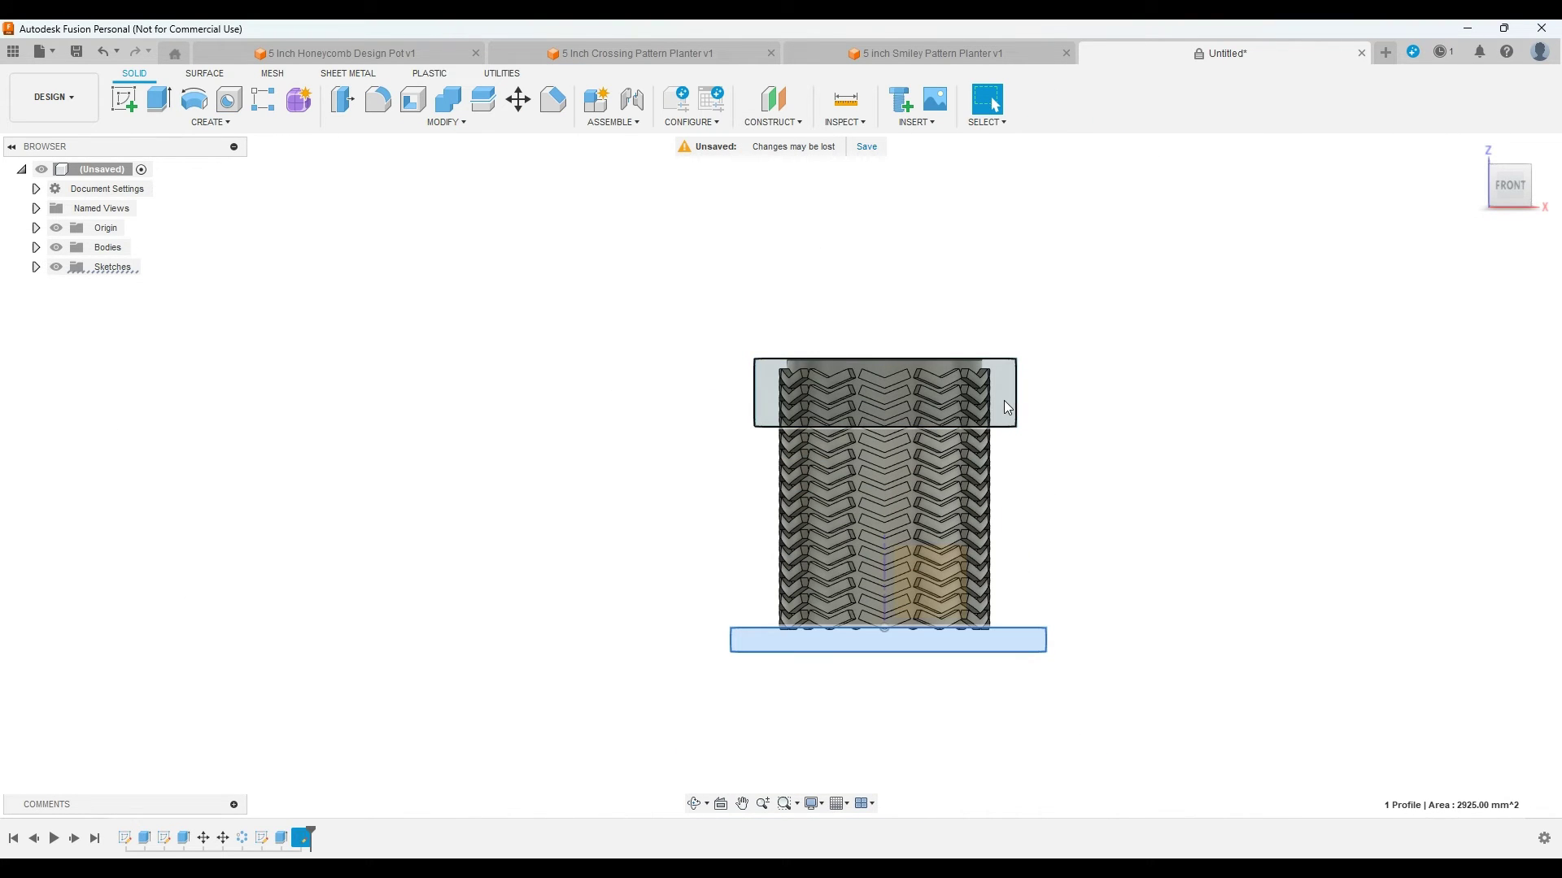
{"action": "key", "text": "e"}
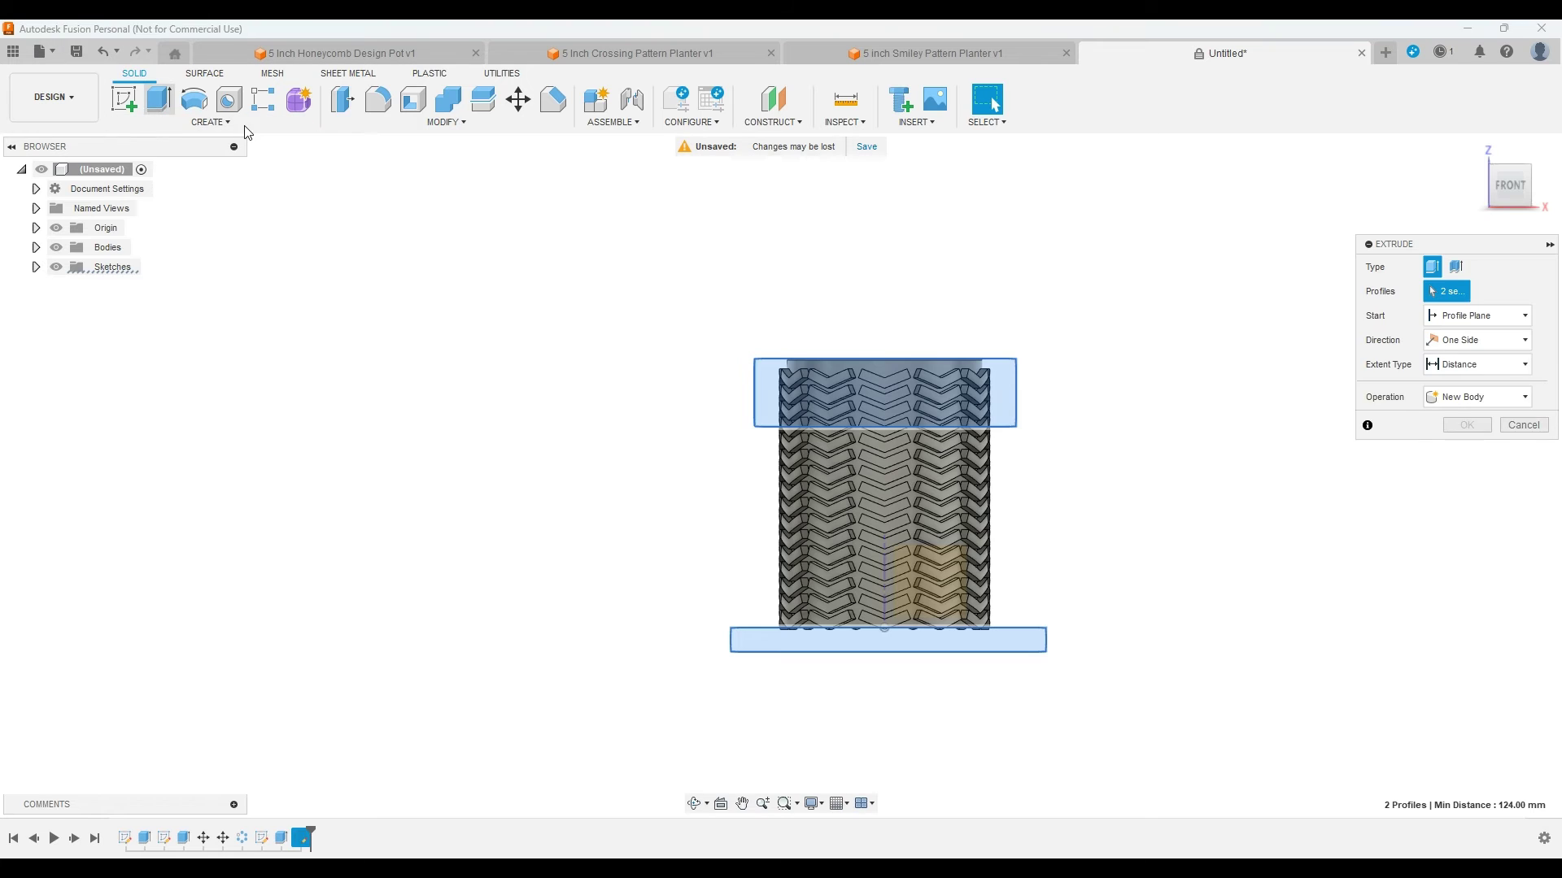
{"action": "left_click", "coordinate": [1485, 156]}
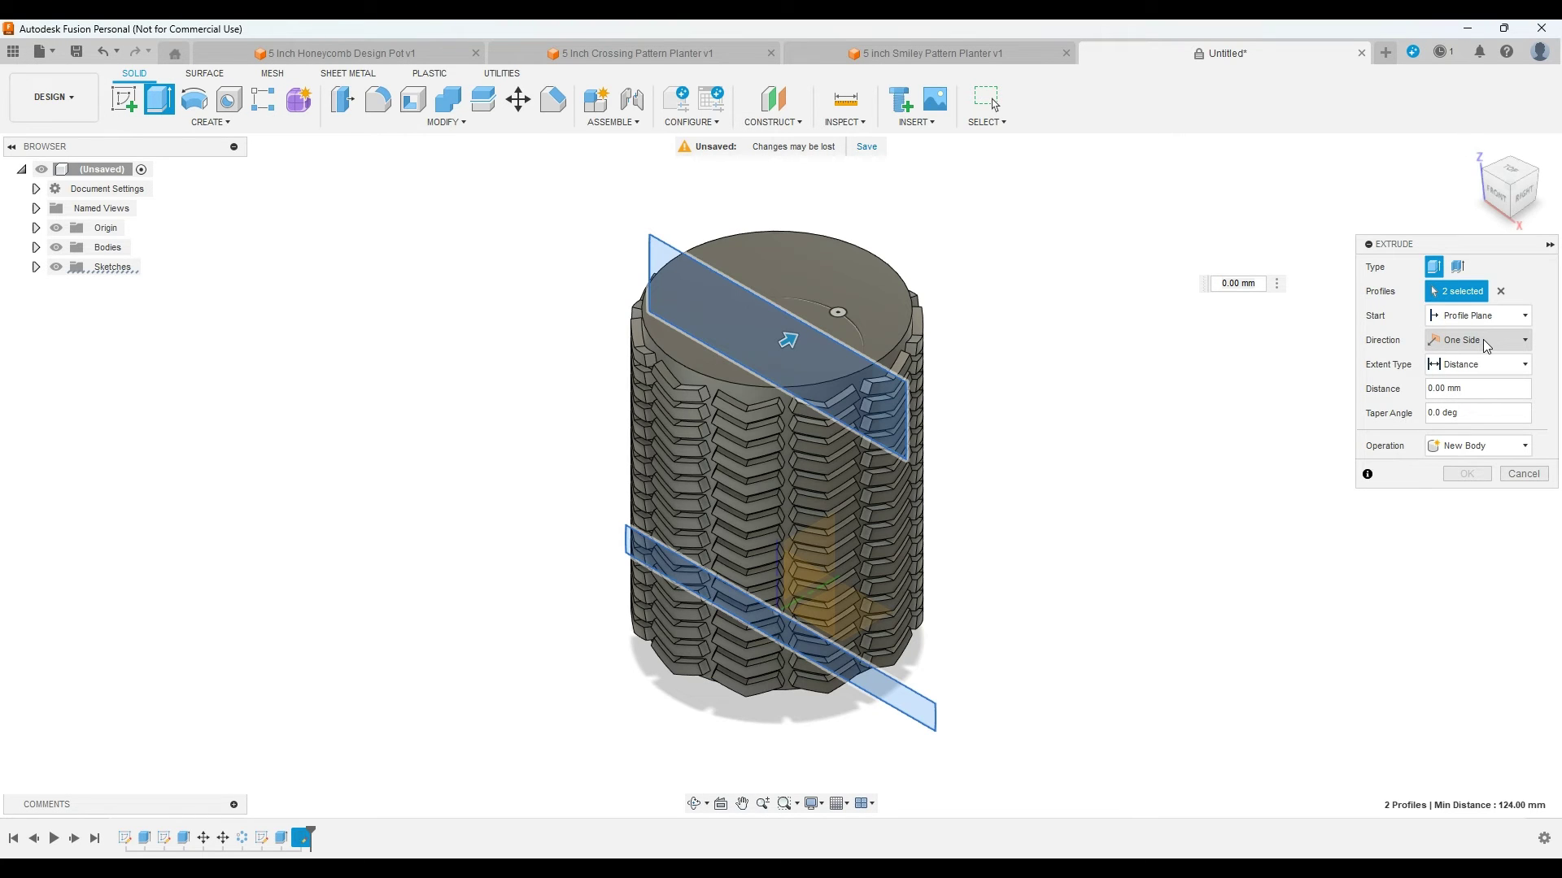
{"action": "left_click", "coordinate": [1486, 346]}
{"action": "left_click", "coordinate": [1468, 393]}
{"action": "left_click_drag", "start_coordinate": [788, 340], "coordinate": [1128, 223]}
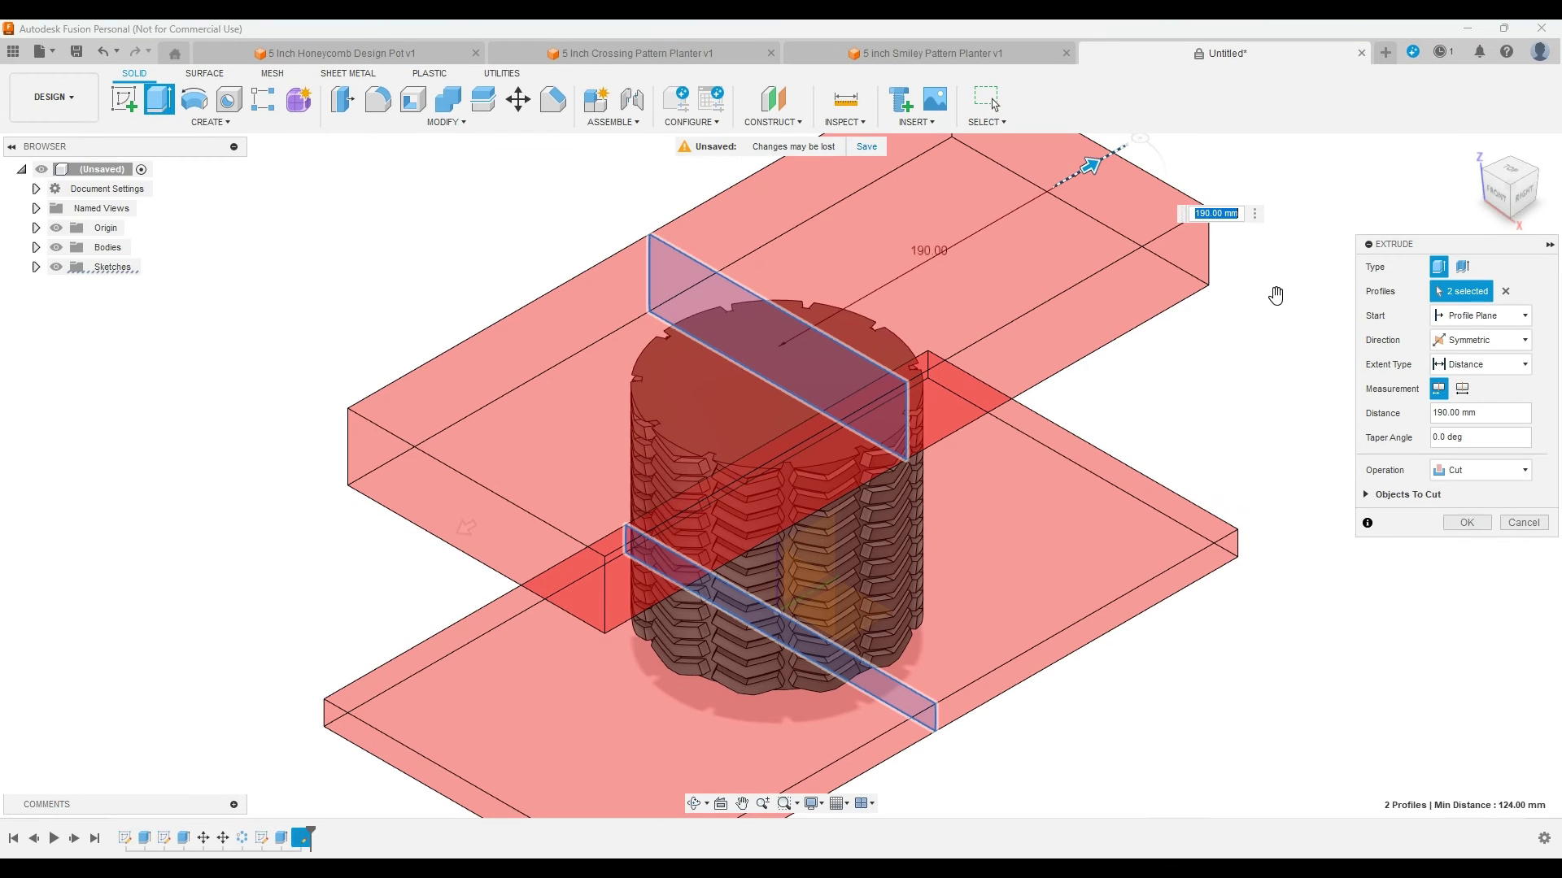
{"action": "left_click", "coordinate": [1466, 524]}
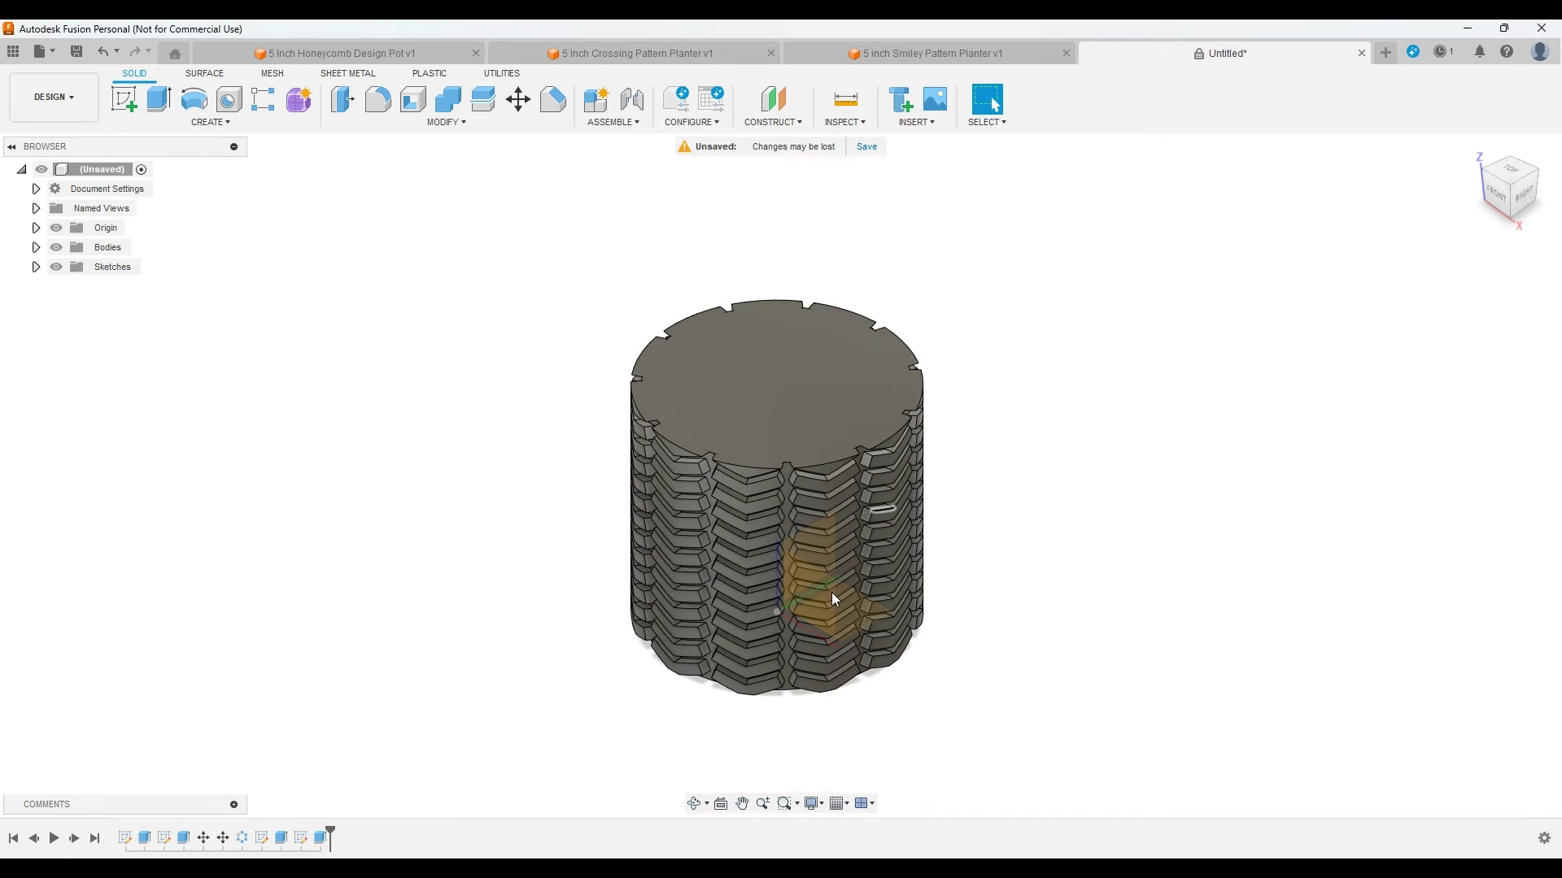
Step: Edit the trim-rectangles sketch and move the upper rectangle's lower line upward with Move/Copy, using a Y distance of -3 mm
{"action": "middle_click_drag", "start_coordinate": [831, 592], "coordinate": [761, 573], "text": "shift"}
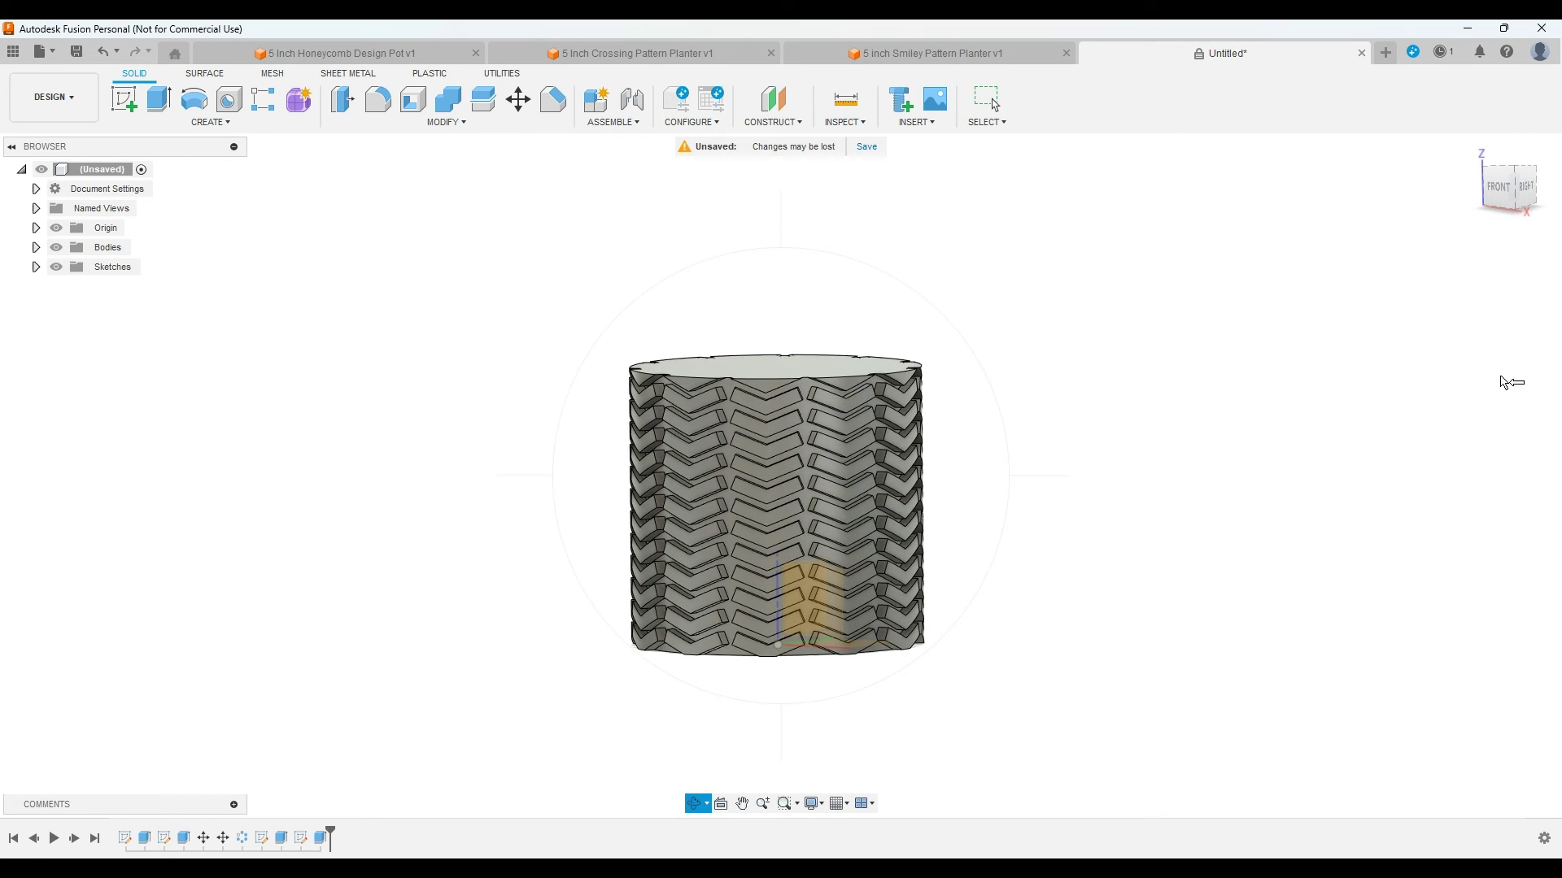
{"action": "key", "text": "Escape"}
{"action": "double_click", "coordinate": [301, 838]}
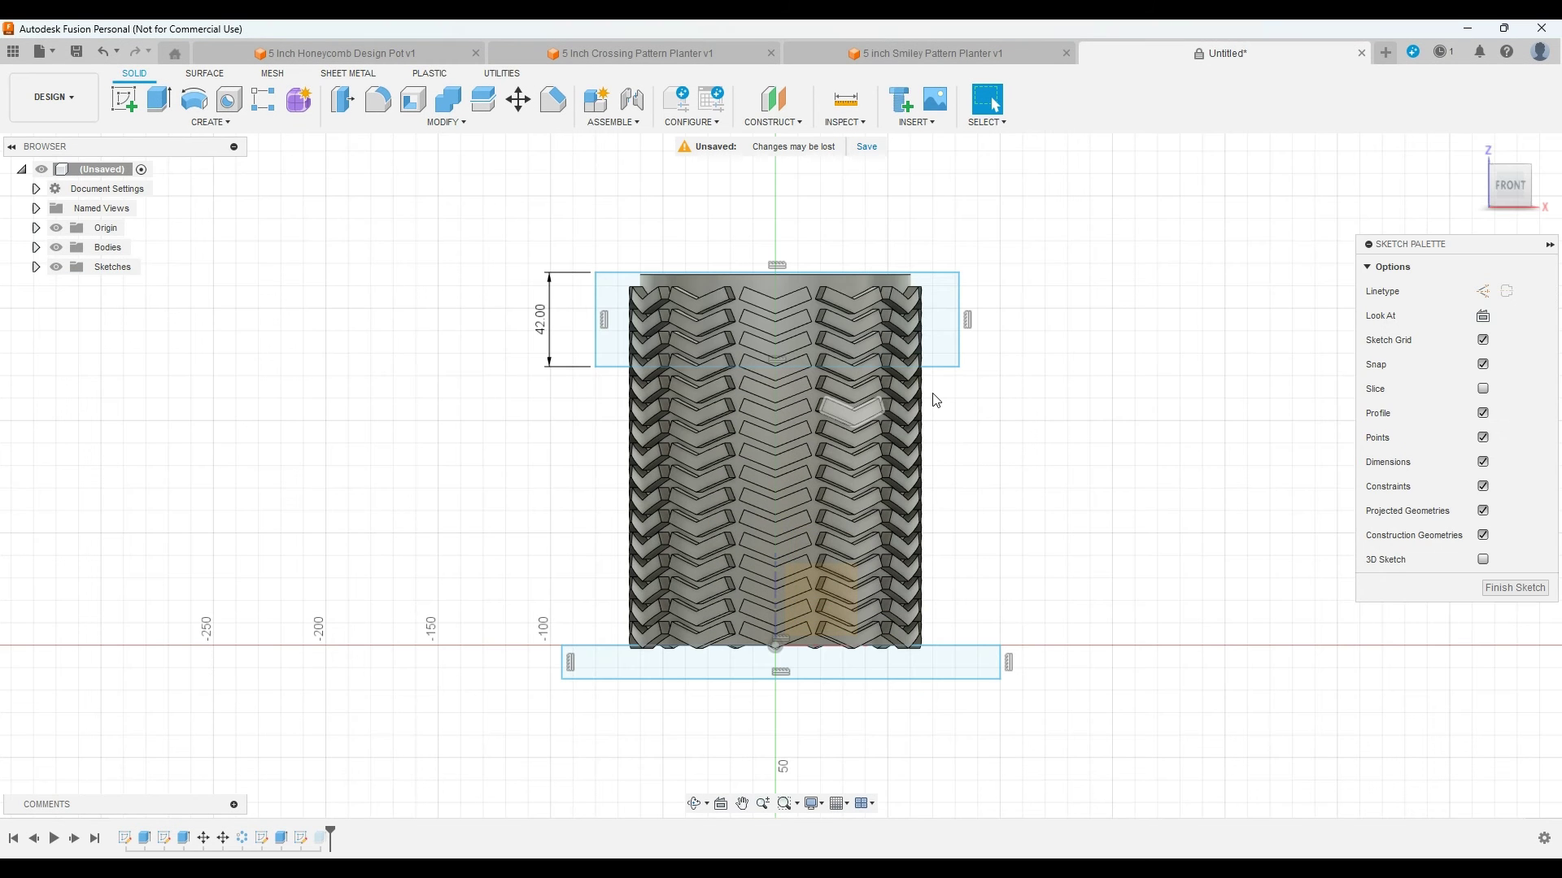
{"action": "left_click", "coordinate": [915, 367]}
{"action": "key", "text": "m"}
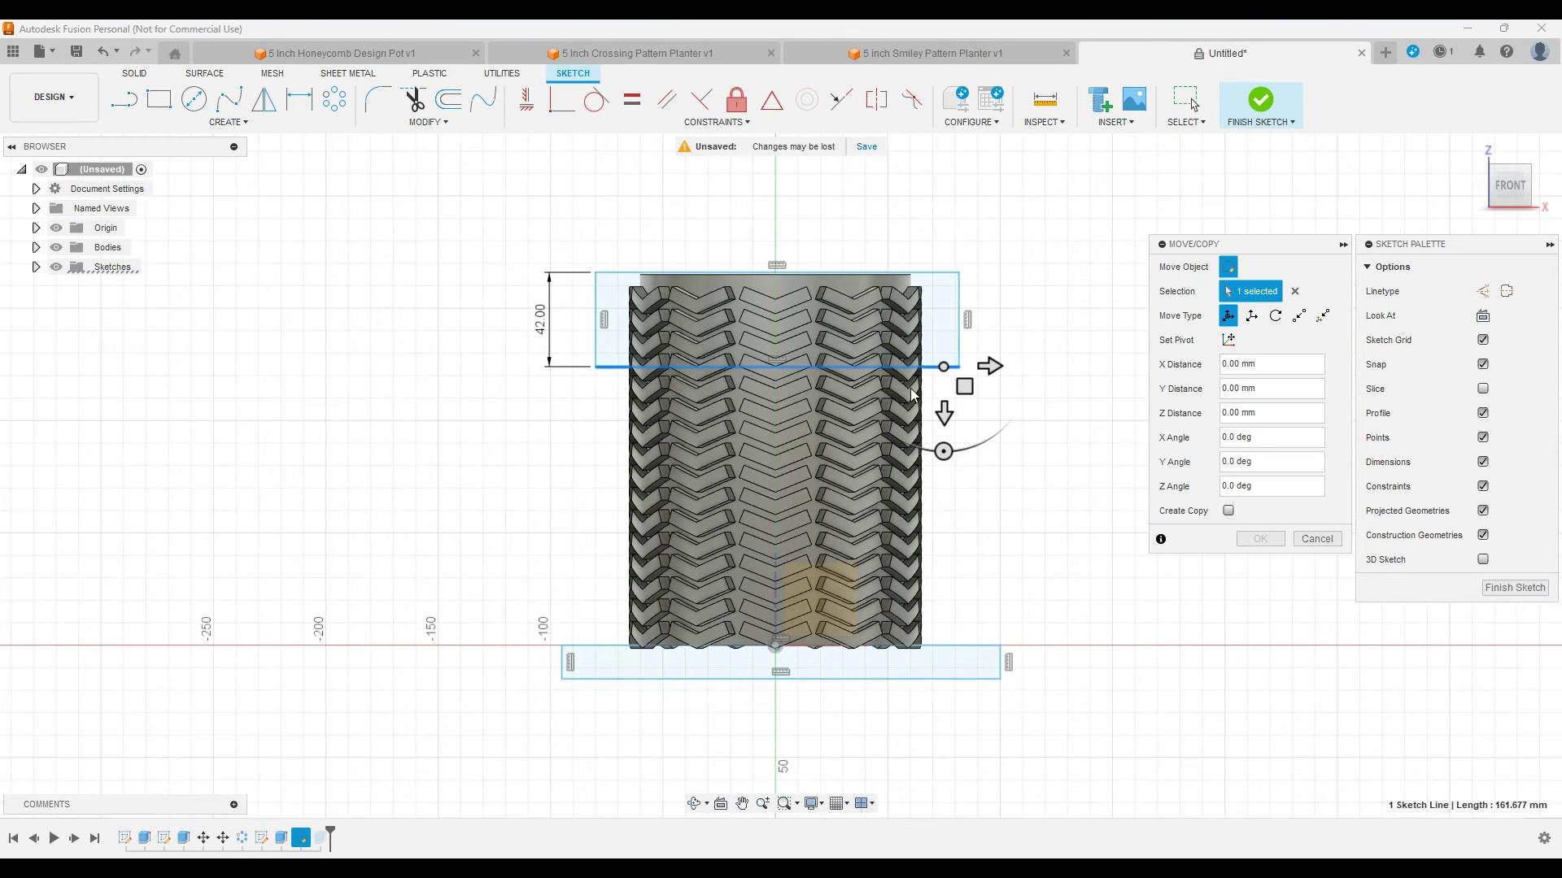
{"action": "scroll", "coordinate": [887, 348], "scroll_direction": "up", "scroll_amount": 5}
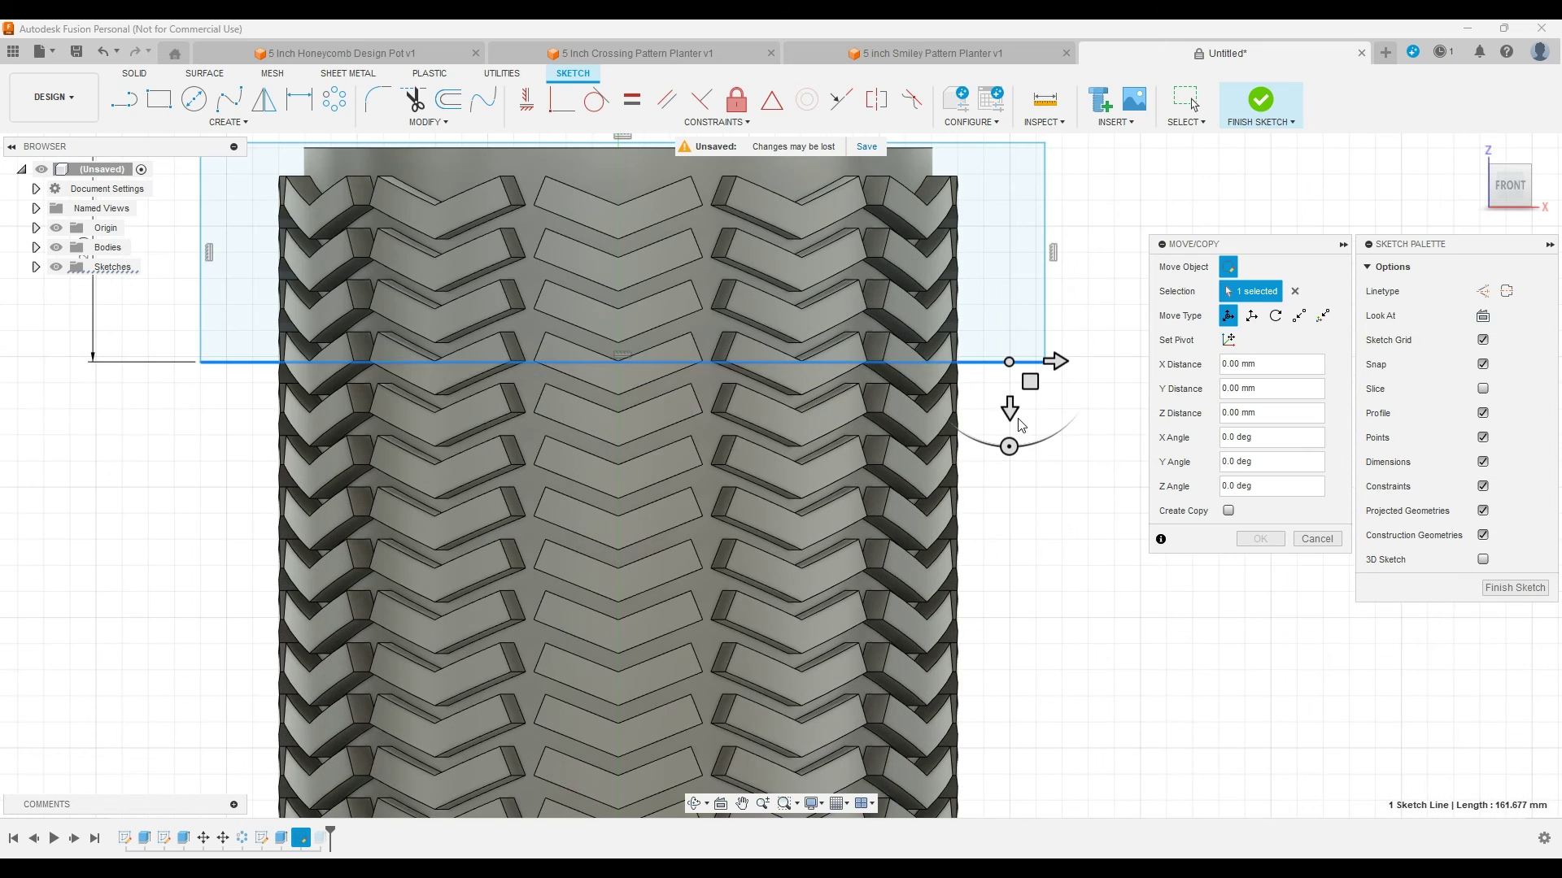
{"action": "left_click", "coordinate": [1008, 406]}
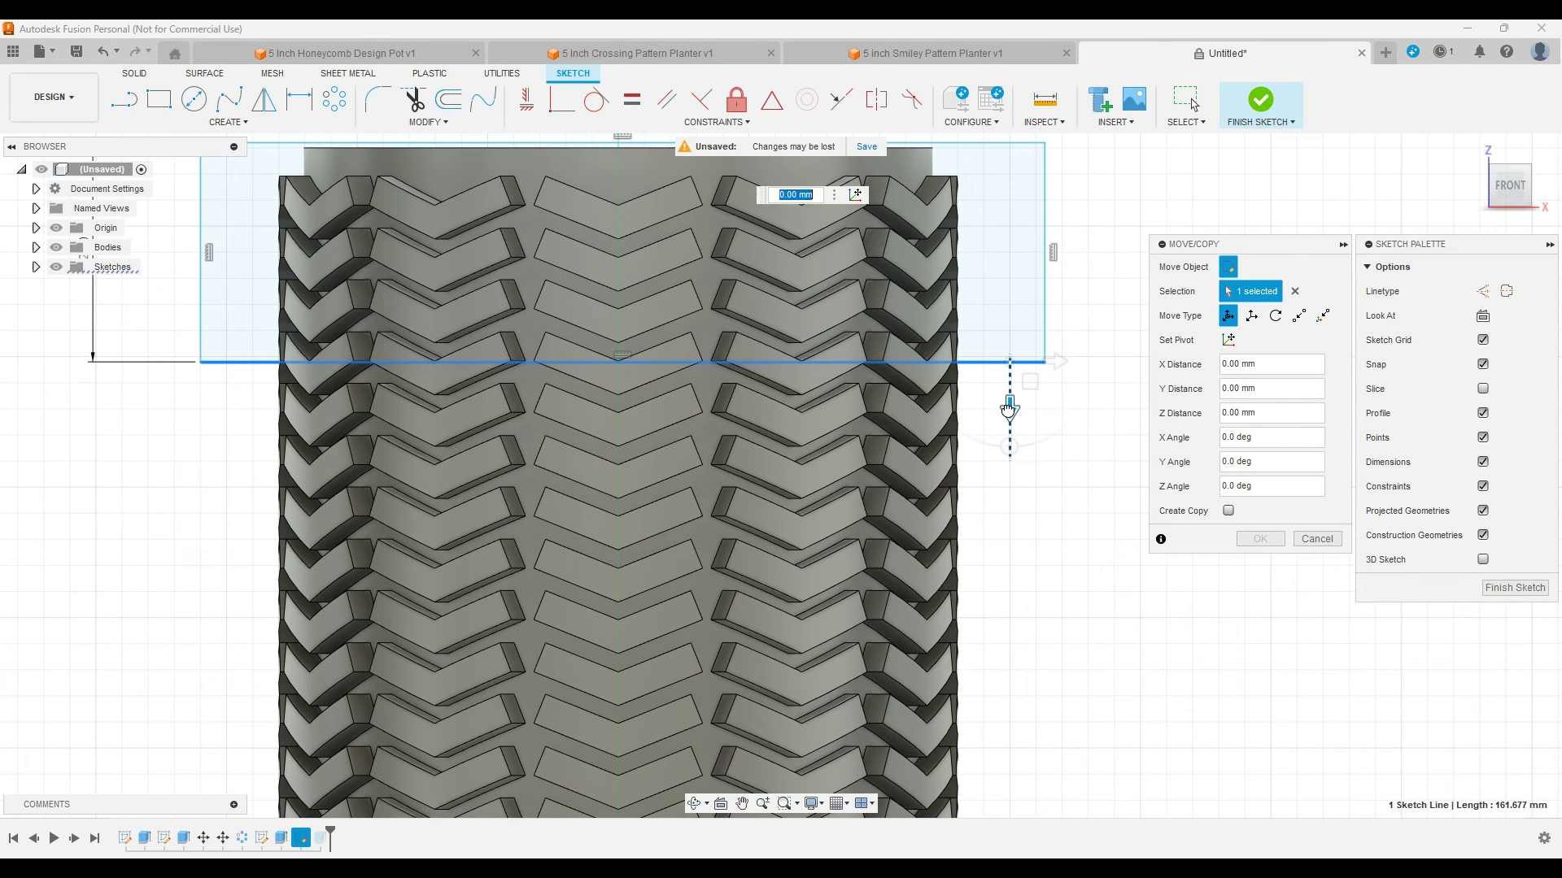
{"action": "left_click_drag", "start_coordinate": [1009, 409], "coordinate": [1004, 392]}
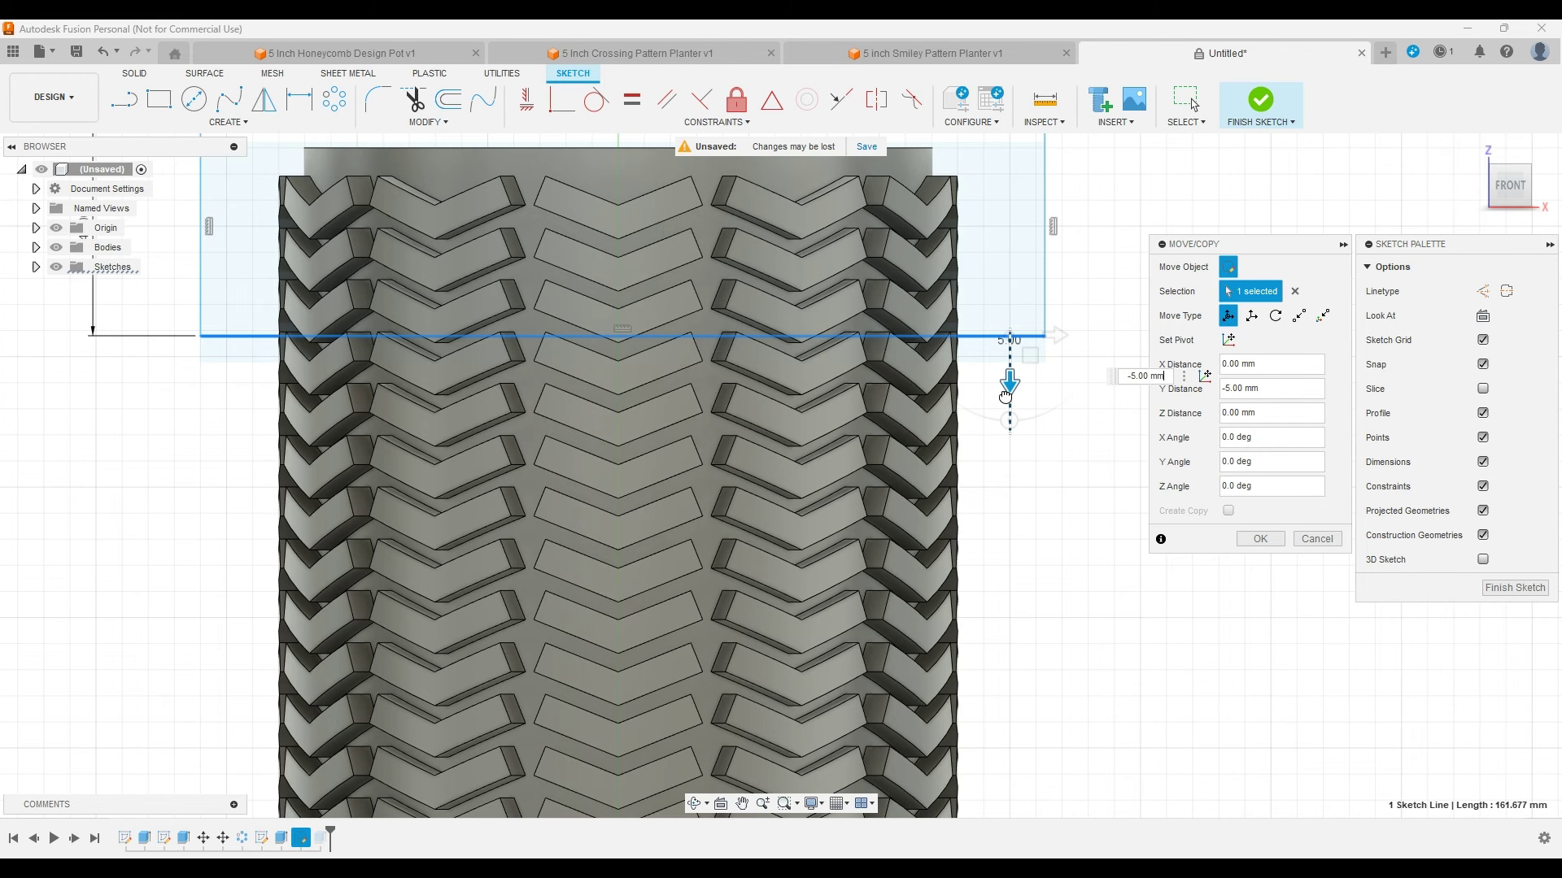
{"action": "scroll", "coordinate": [1006, 378], "scroll_direction": "up", "scroll_amount": 2}
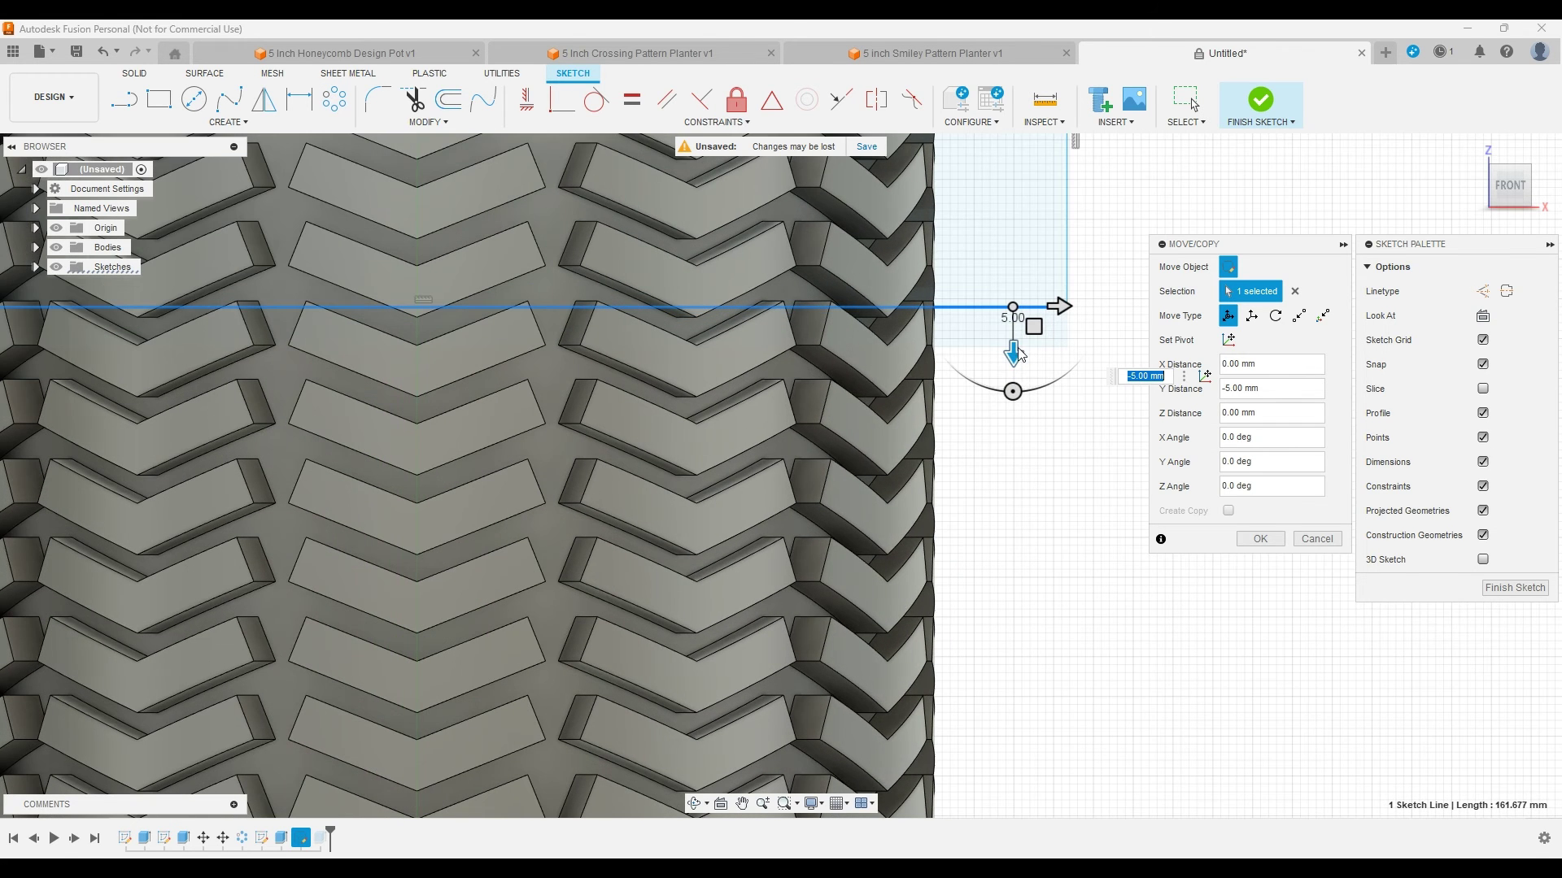
{"action": "left_click_drag", "start_coordinate": [1012, 351], "coordinate": [1019, 371]}
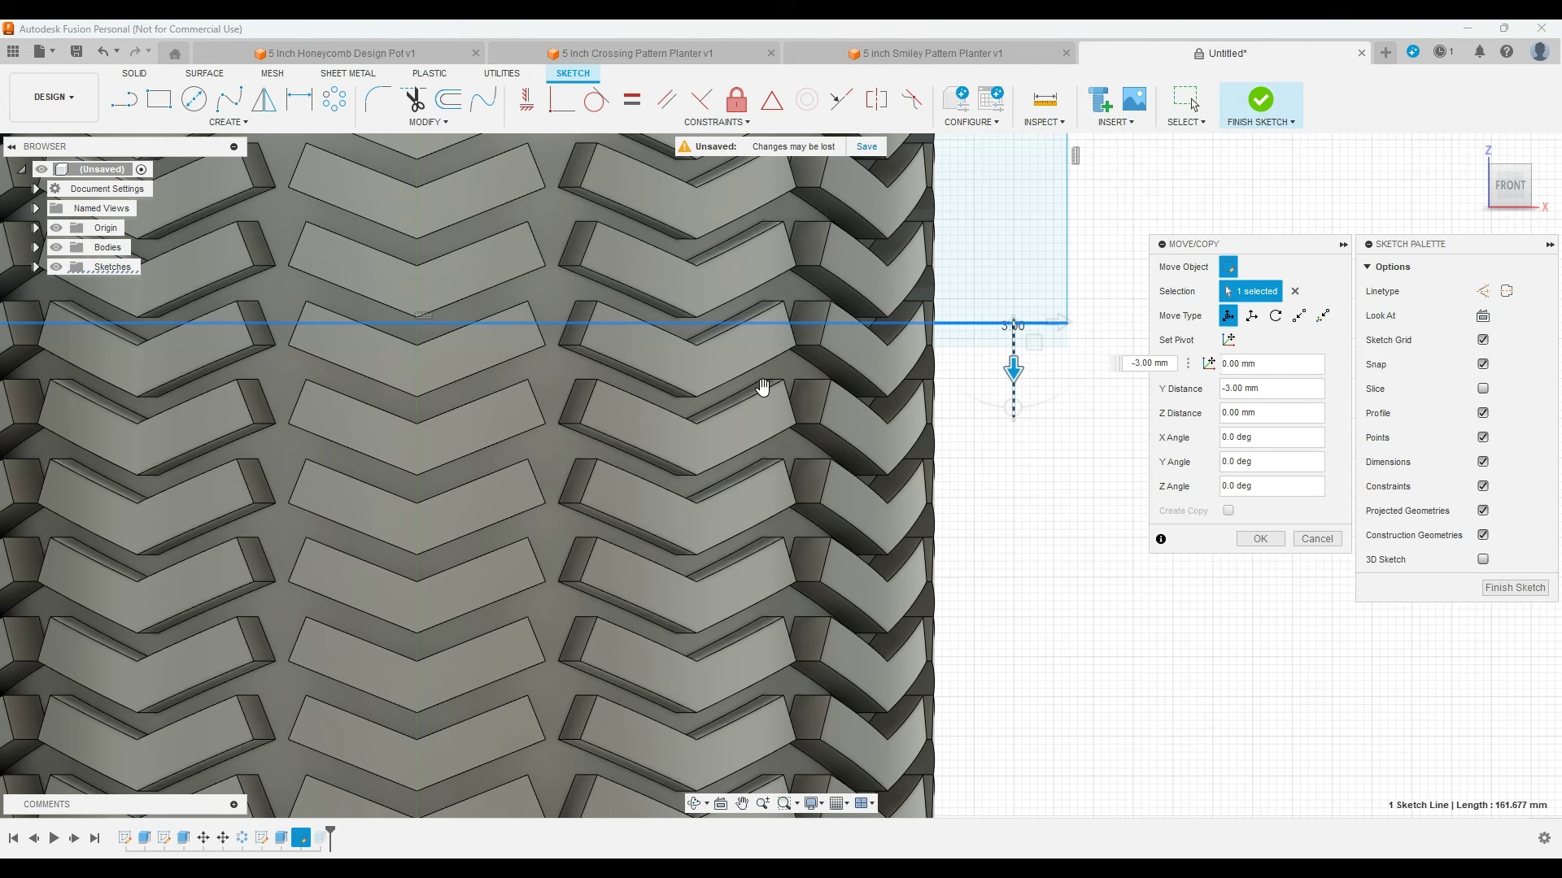
Step: Set the line's Y distance to -3.5 mm, apply the move and finish the sketch
{"action": "scroll", "coordinate": [693, 335], "scroll_direction": "up", "scroll_amount": 2}
{"action": "scroll", "coordinate": [691, 329], "scroll_direction": "up", "scroll_amount": 2}
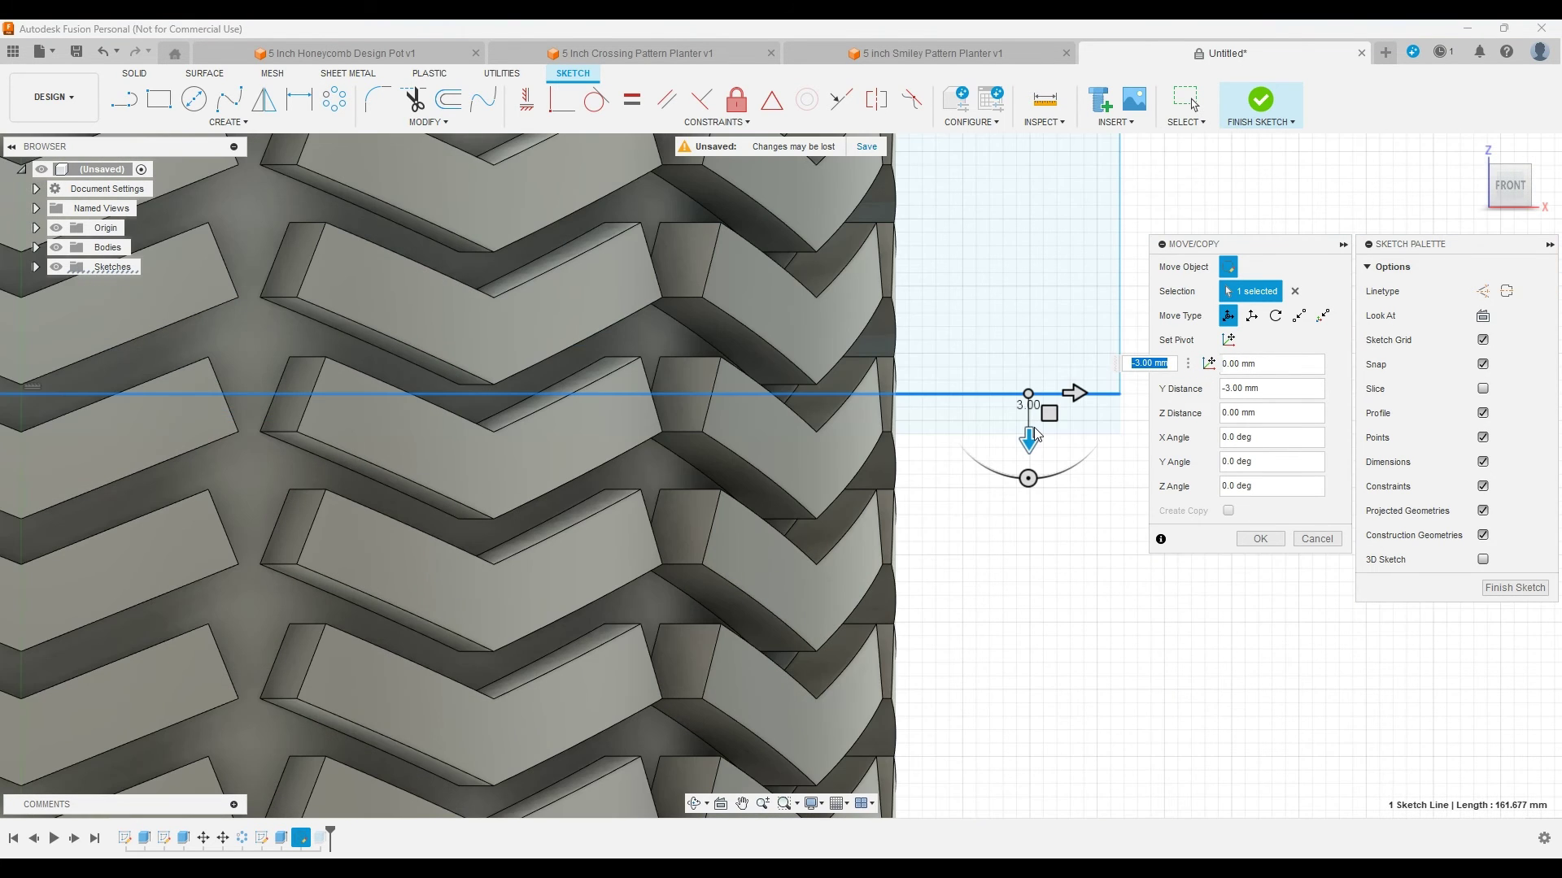
{"action": "mouse_move", "coordinate": [1034, 435]}
{"action": "left_mouse_down"}
{"action": "mouse_move", "coordinate": [1029, 414]}
{"action": "mouse_move", "coordinate": [1029, 436]}
{"action": "left_mouse_up"}
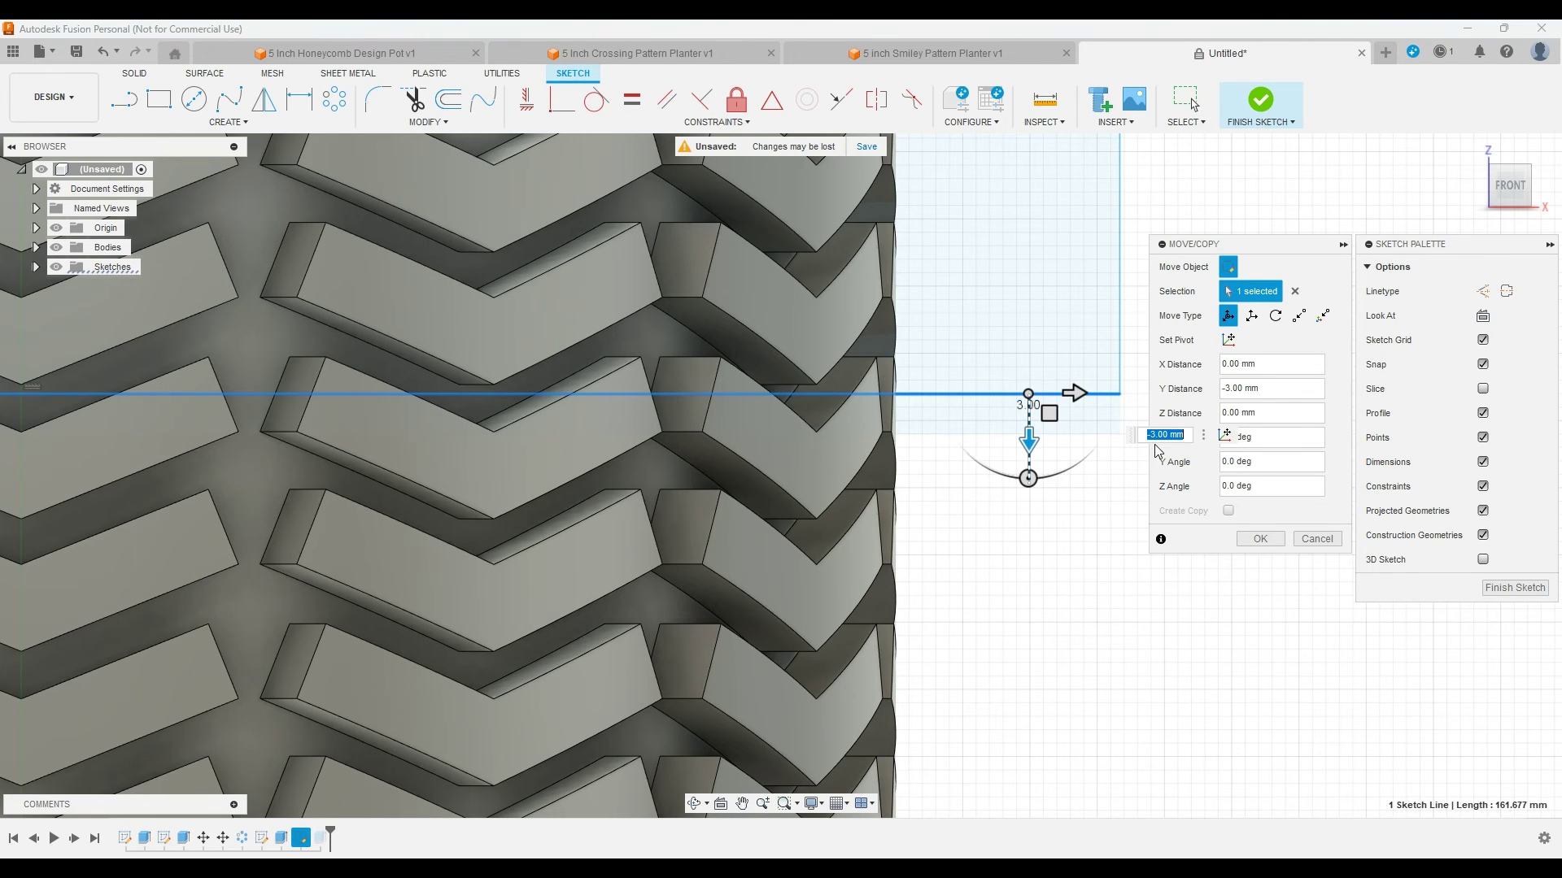
{"action": "left_click_drag", "start_coordinate": [1031, 442], "coordinate": [1029, 425]}
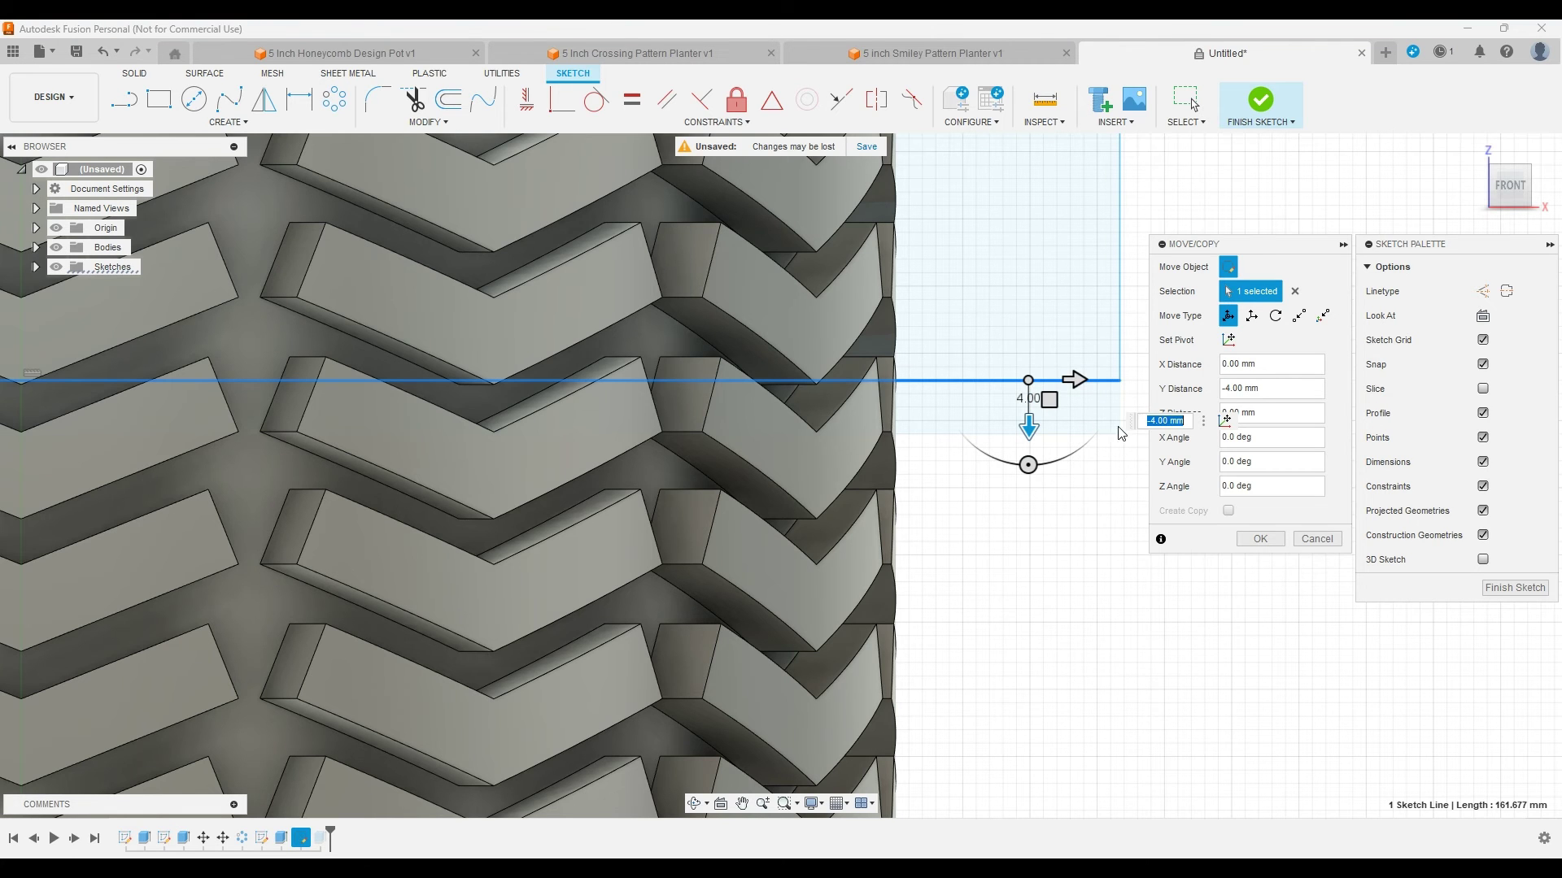
{"action": "left_click_drag", "start_coordinate": [1029, 425], "coordinate": [1031, 440]}
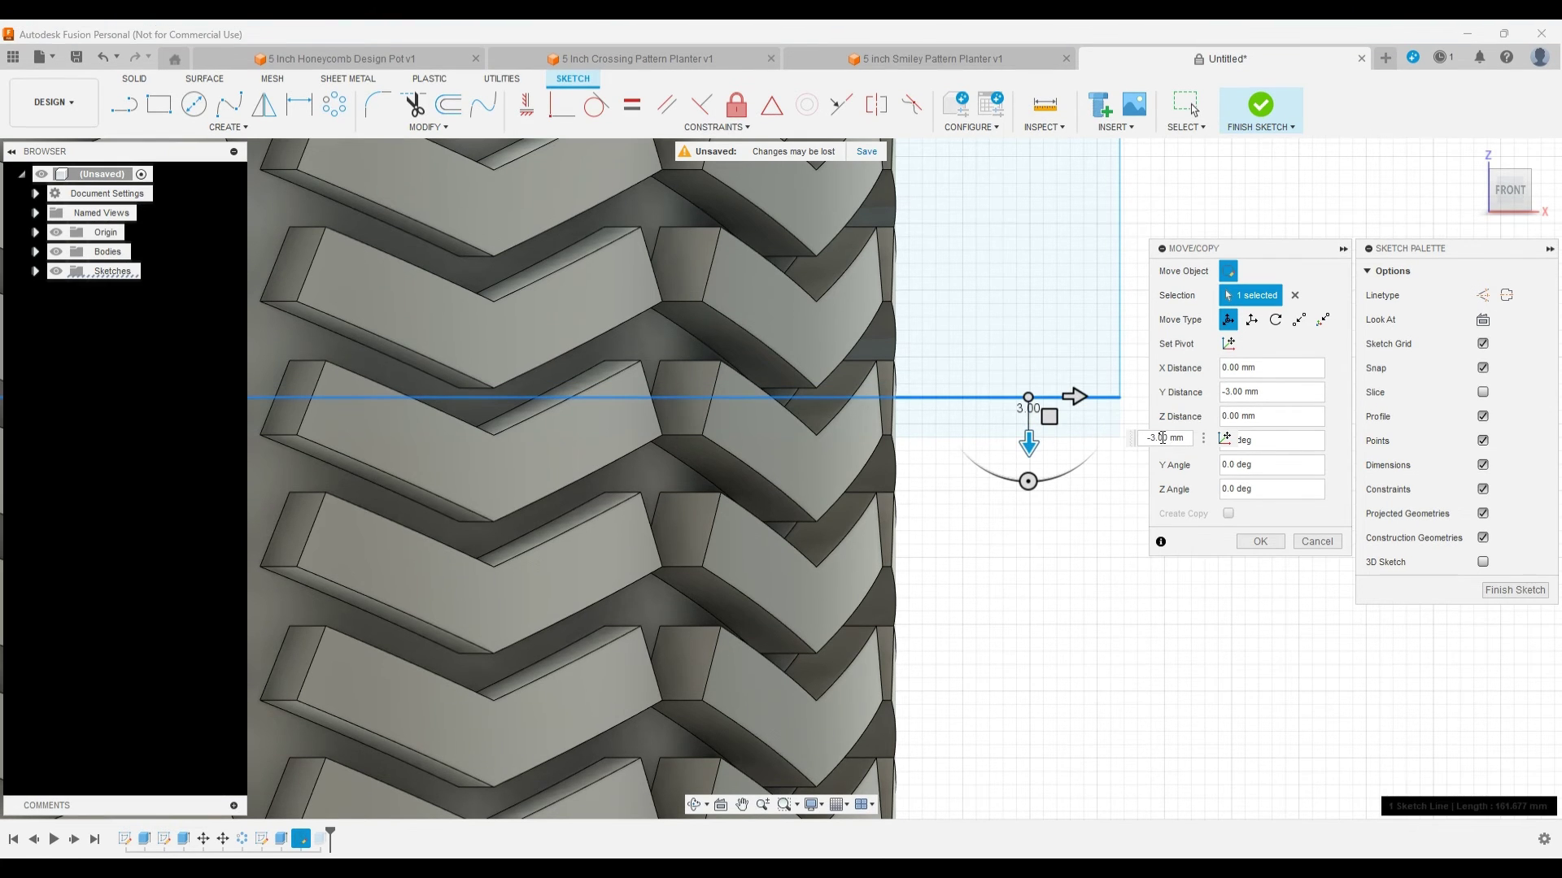
{"action": "key", "text": "BackSpace"}
{"action": "type", "text": "5"}
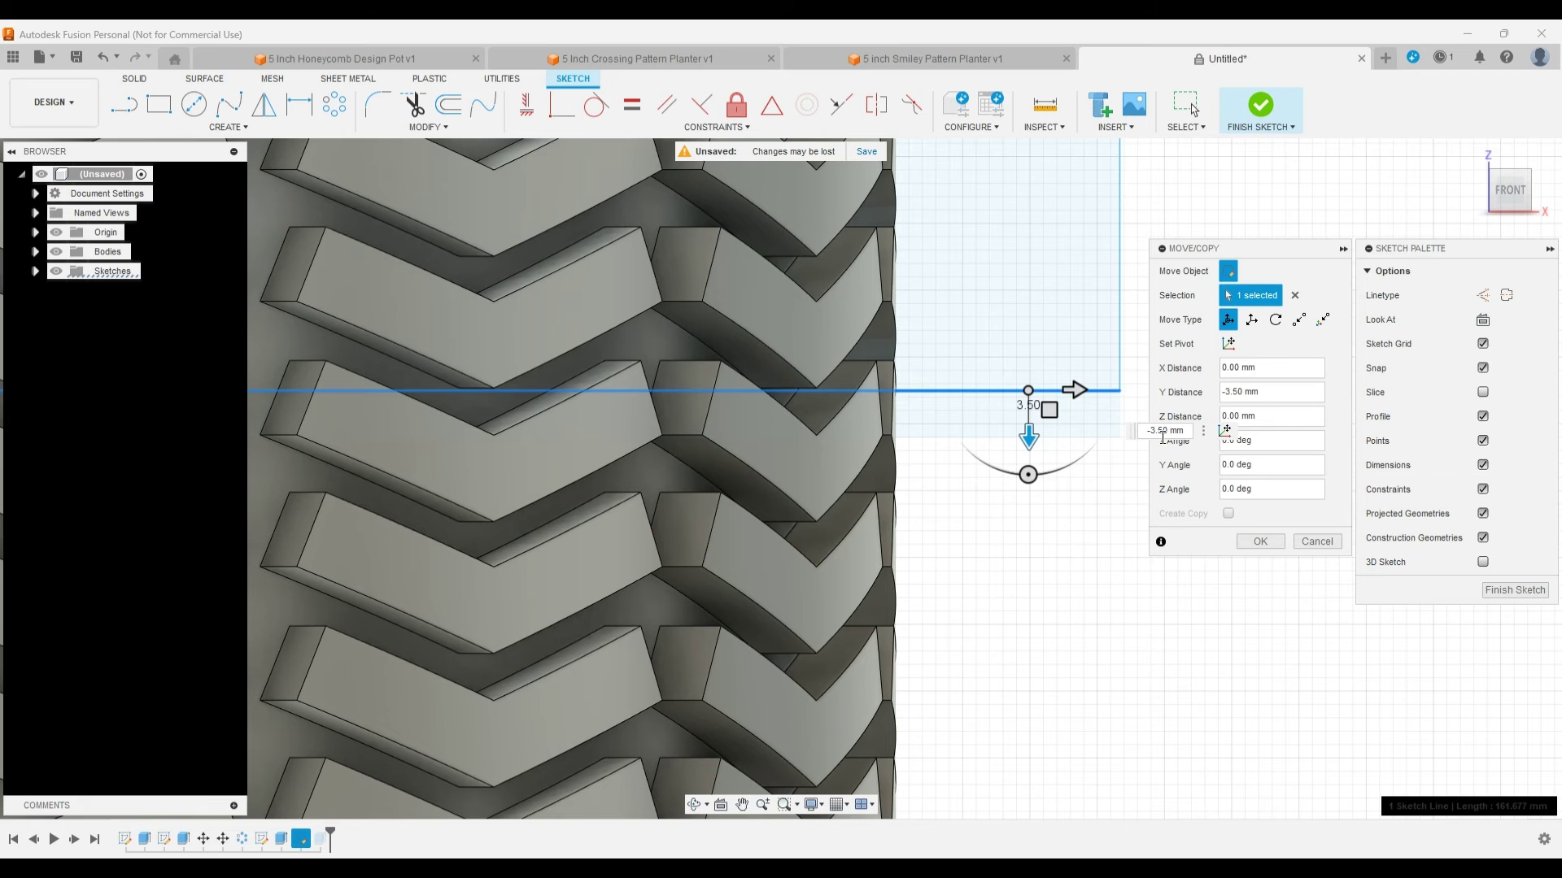
{"action": "left_click", "coordinate": [1249, 544]}
{"action": "scroll", "coordinate": [666, 525], "scroll_direction": "down", "scroll_amount": 7}
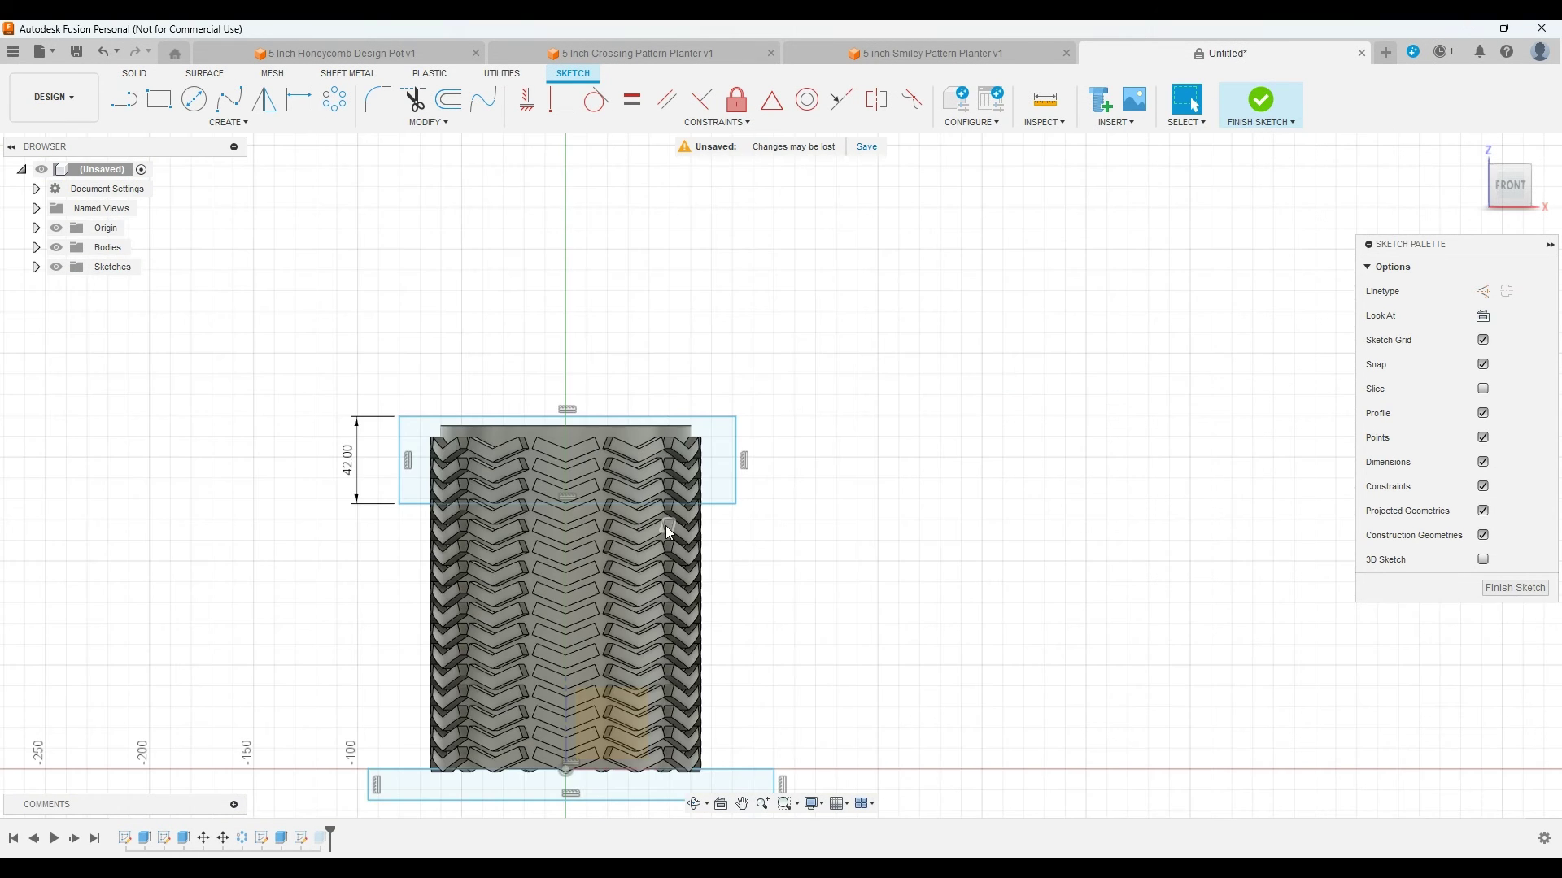
{"action": "left_click", "coordinate": [1259, 106]}
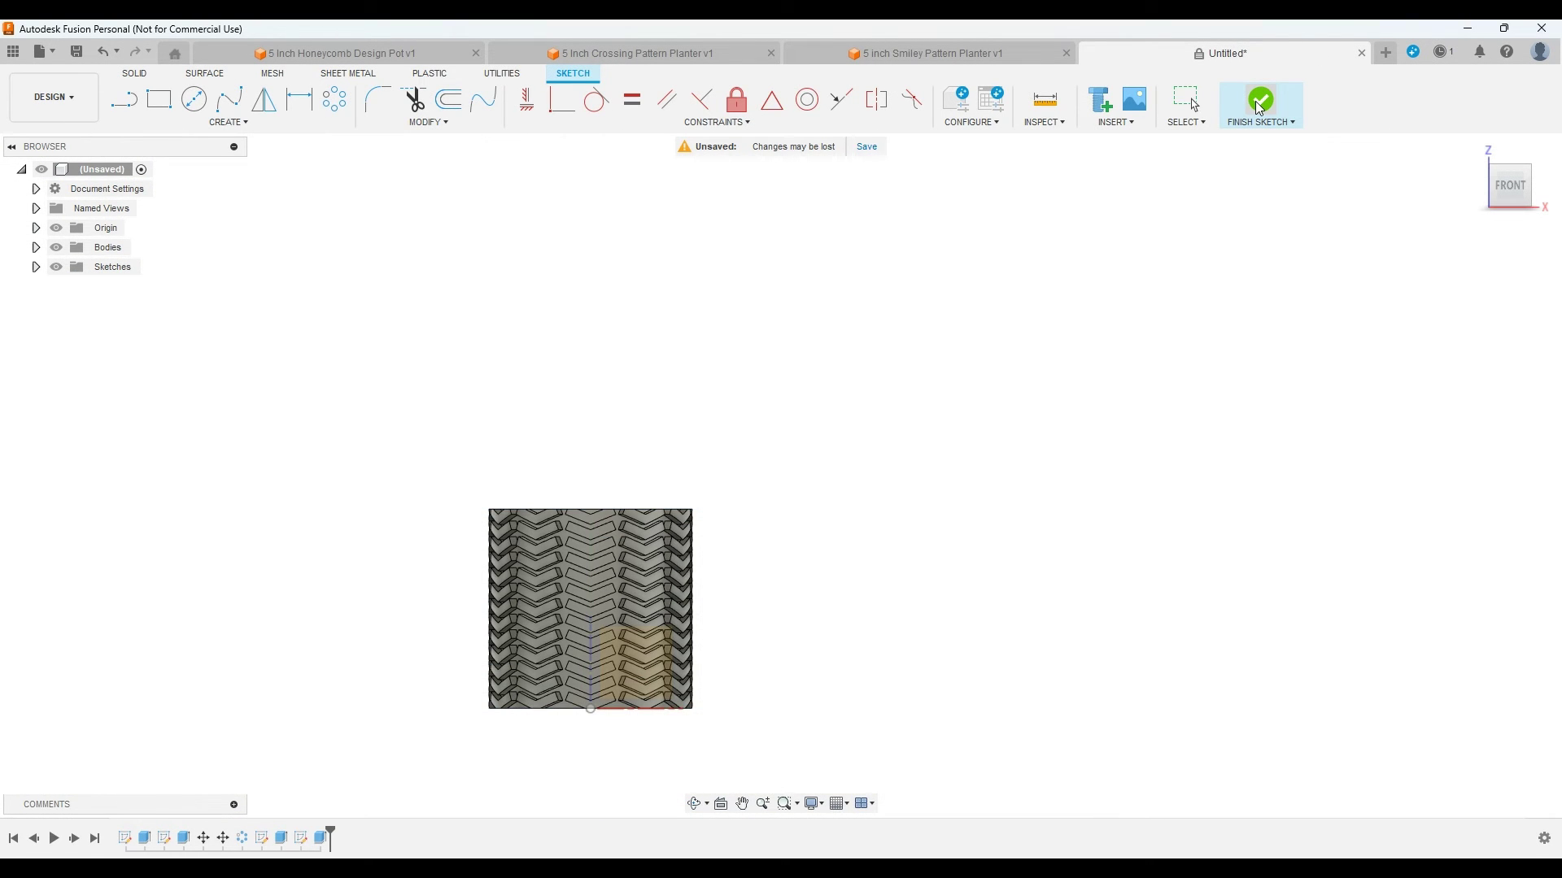
Step: Create a new sketch on the planter's trimmed top face
{"action": "scroll", "coordinate": [655, 496], "scroll_direction": "up", "scroll_amount": 3}
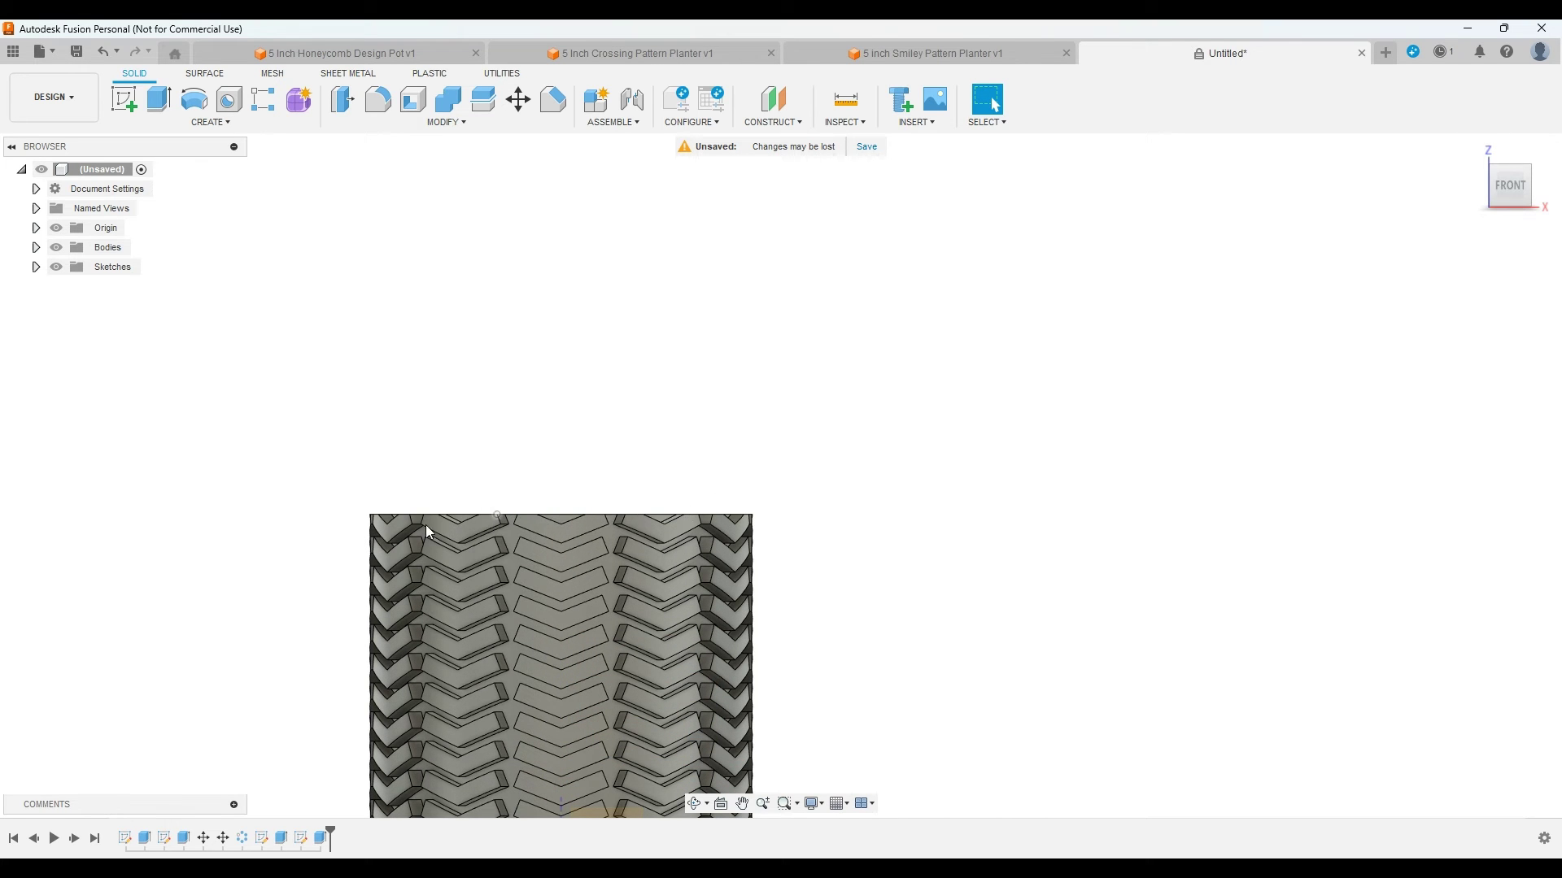
{"action": "scroll", "coordinate": [472, 488], "scroll_direction": "down", "scroll_amount": 4}
{"action": "scroll", "coordinate": [477, 592], "scroll_direction": "up", "scroll_amount": 3}
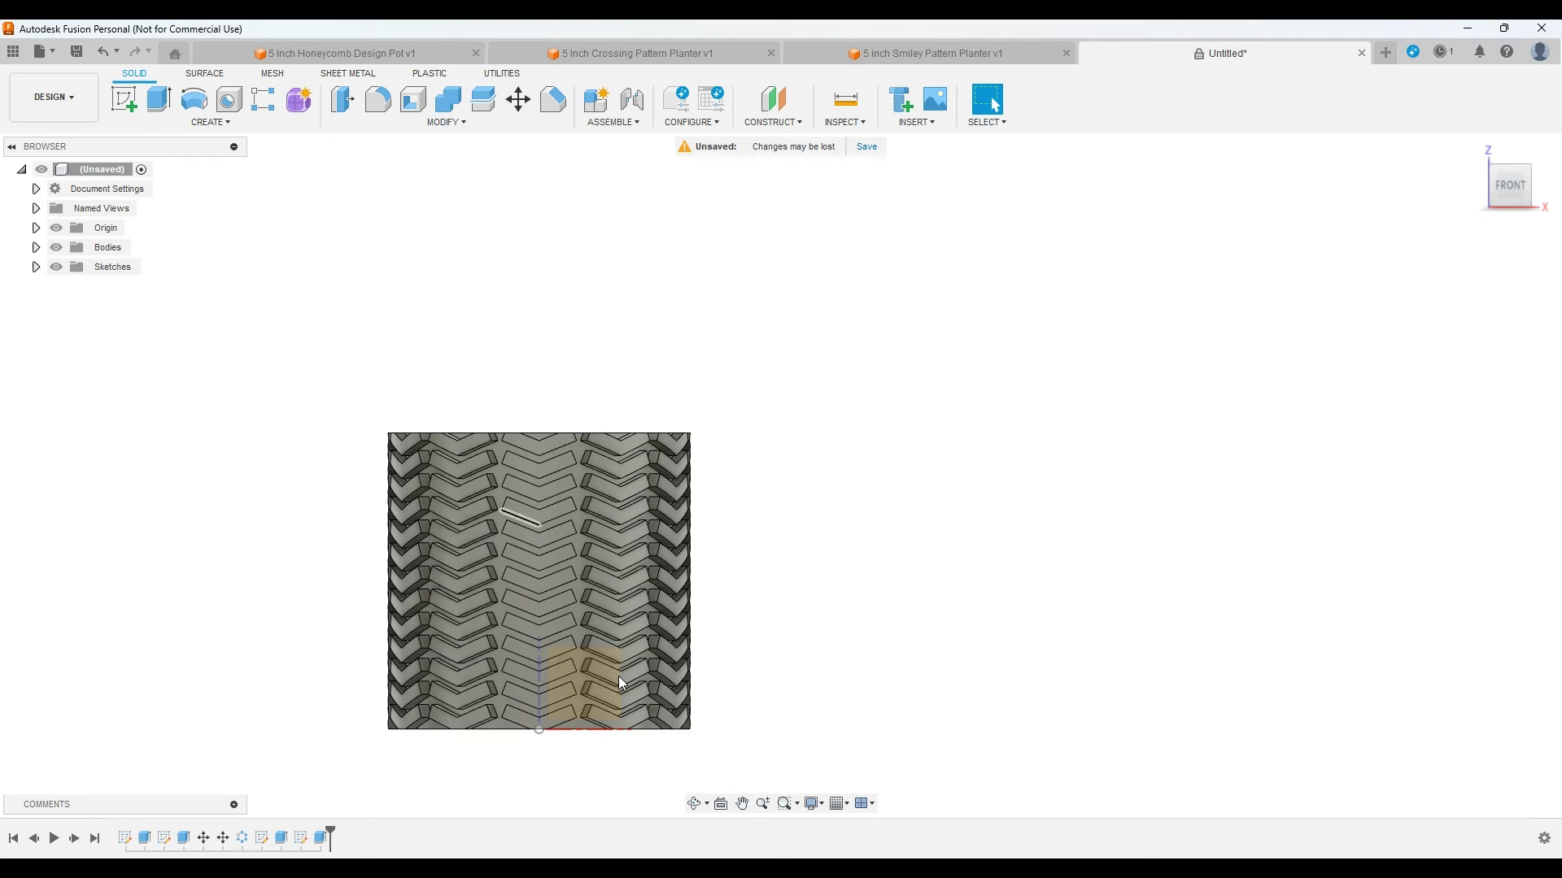
{"action": "middle_click_drag", "start_coordinate": [574, 610], "coordinate": [644, 681], "text": "shift"}
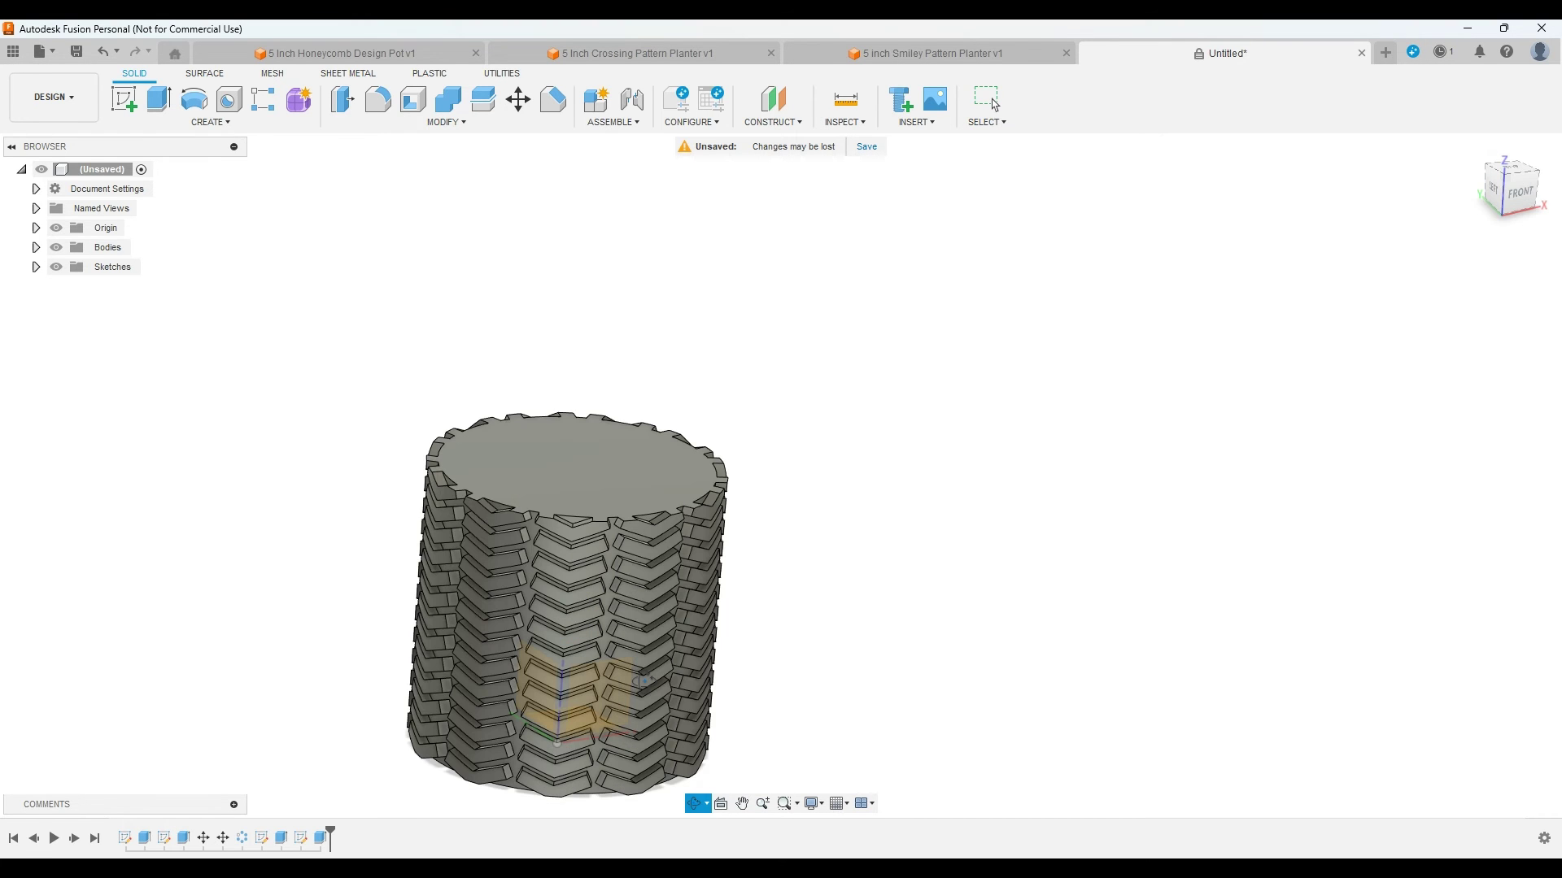
{"action": "left_click_drag", "start_coordinate": [645, 680], "coordinate": [586, 674]}
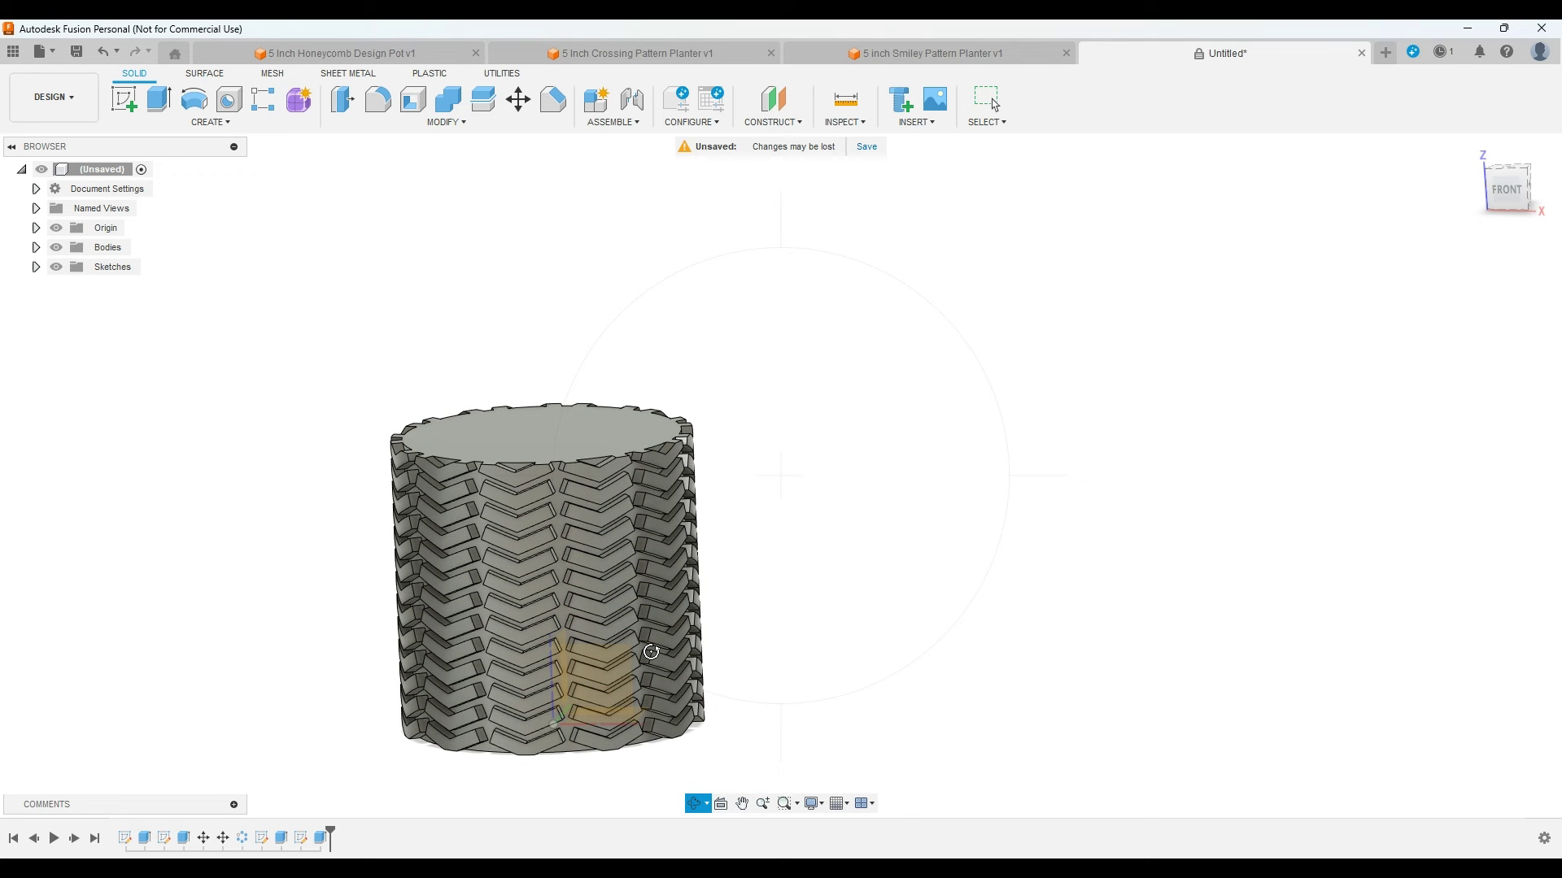
{"action": "key", "text": "Escape"}
{"action": "left_click", "coordinate": [123, 98]}
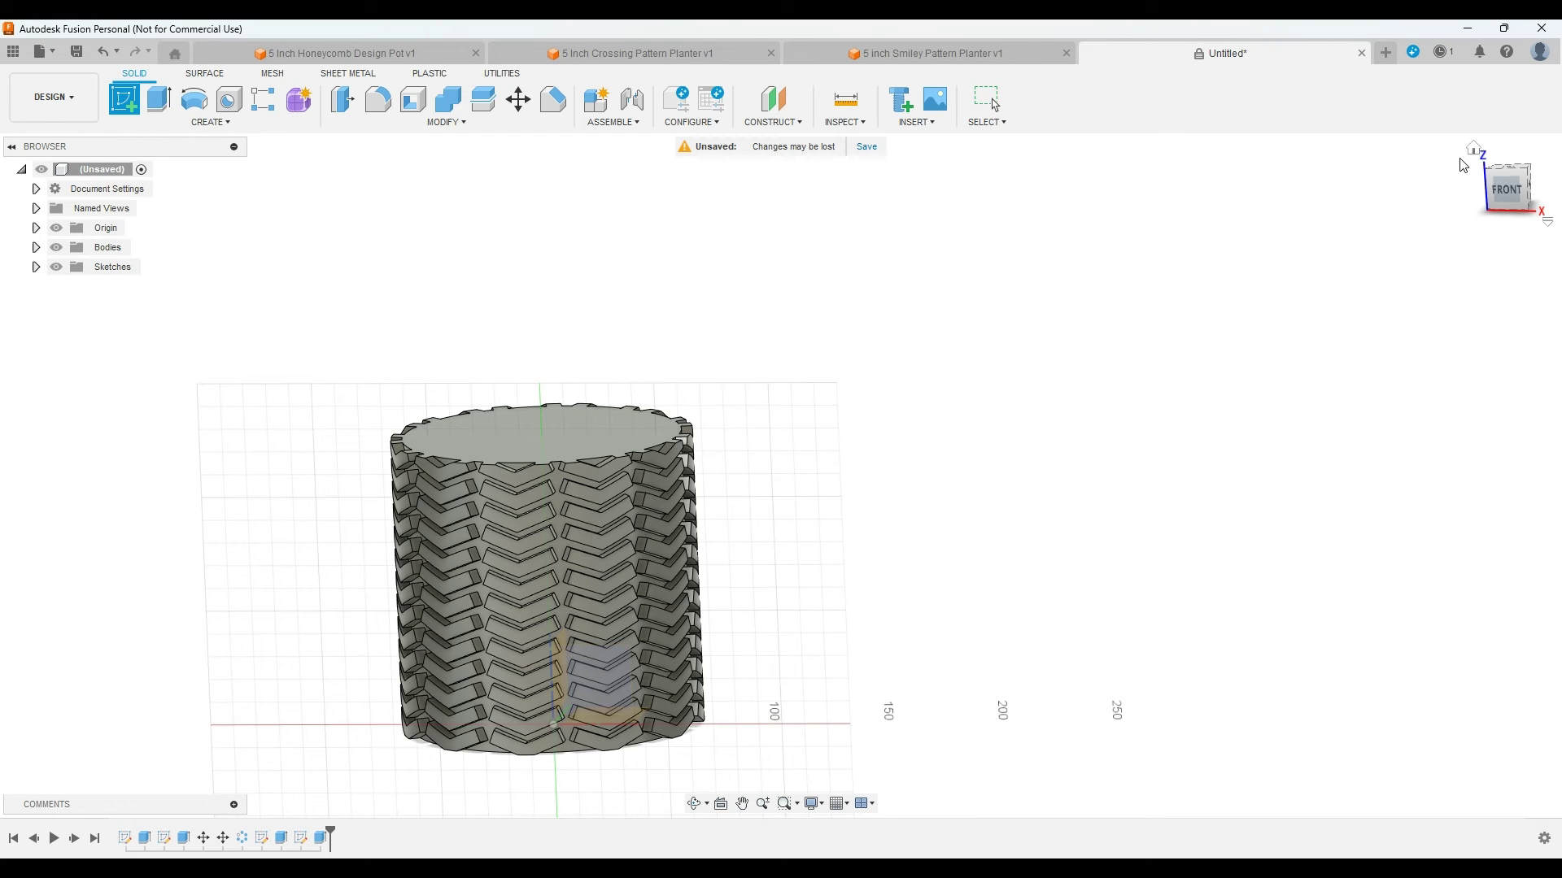
{"action": "left_click", "coordinate": [1474, 148]}
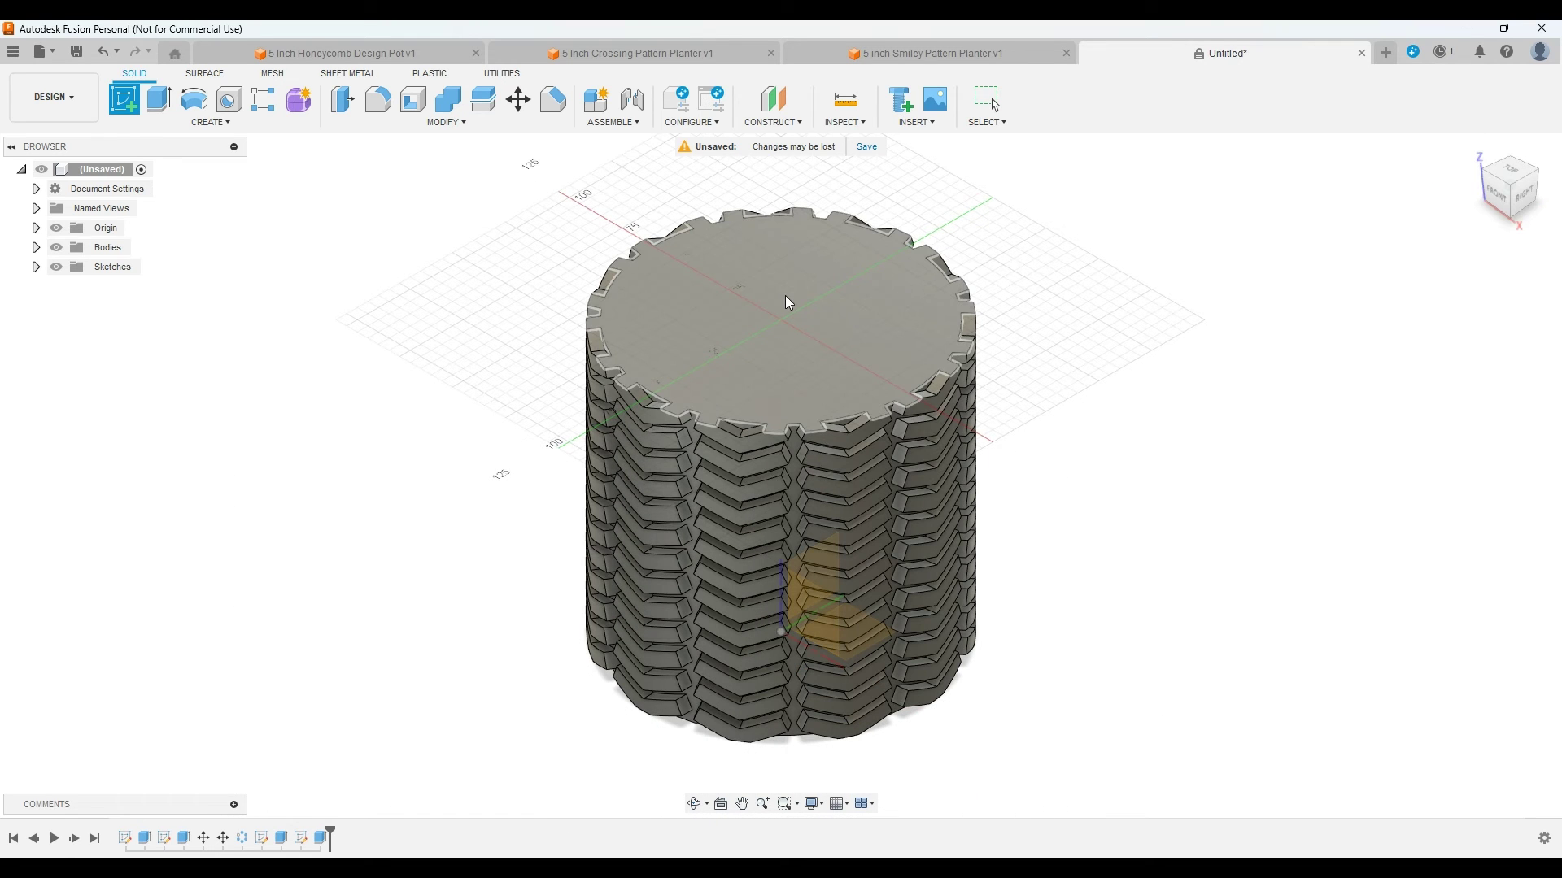
{"action": "left_click", "coordinate": [785, 298]}
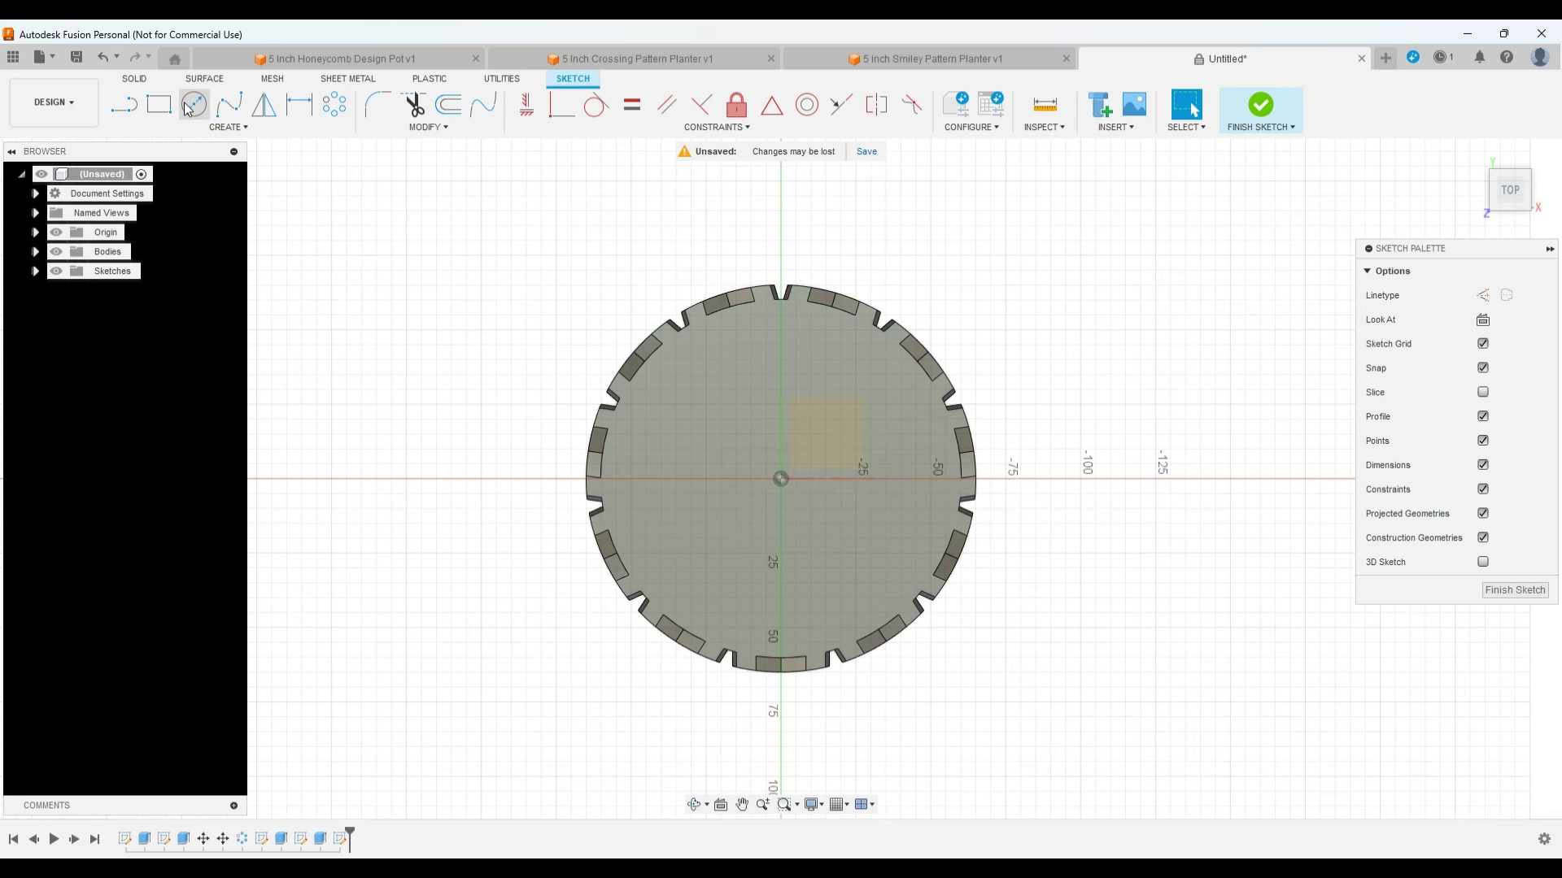
Step: Draw a center-diameter circle about 120.4 mm in diameter from the origin to the inner end of a pattern notch
{"action": "left_click", "coordinate": [195, 104]}
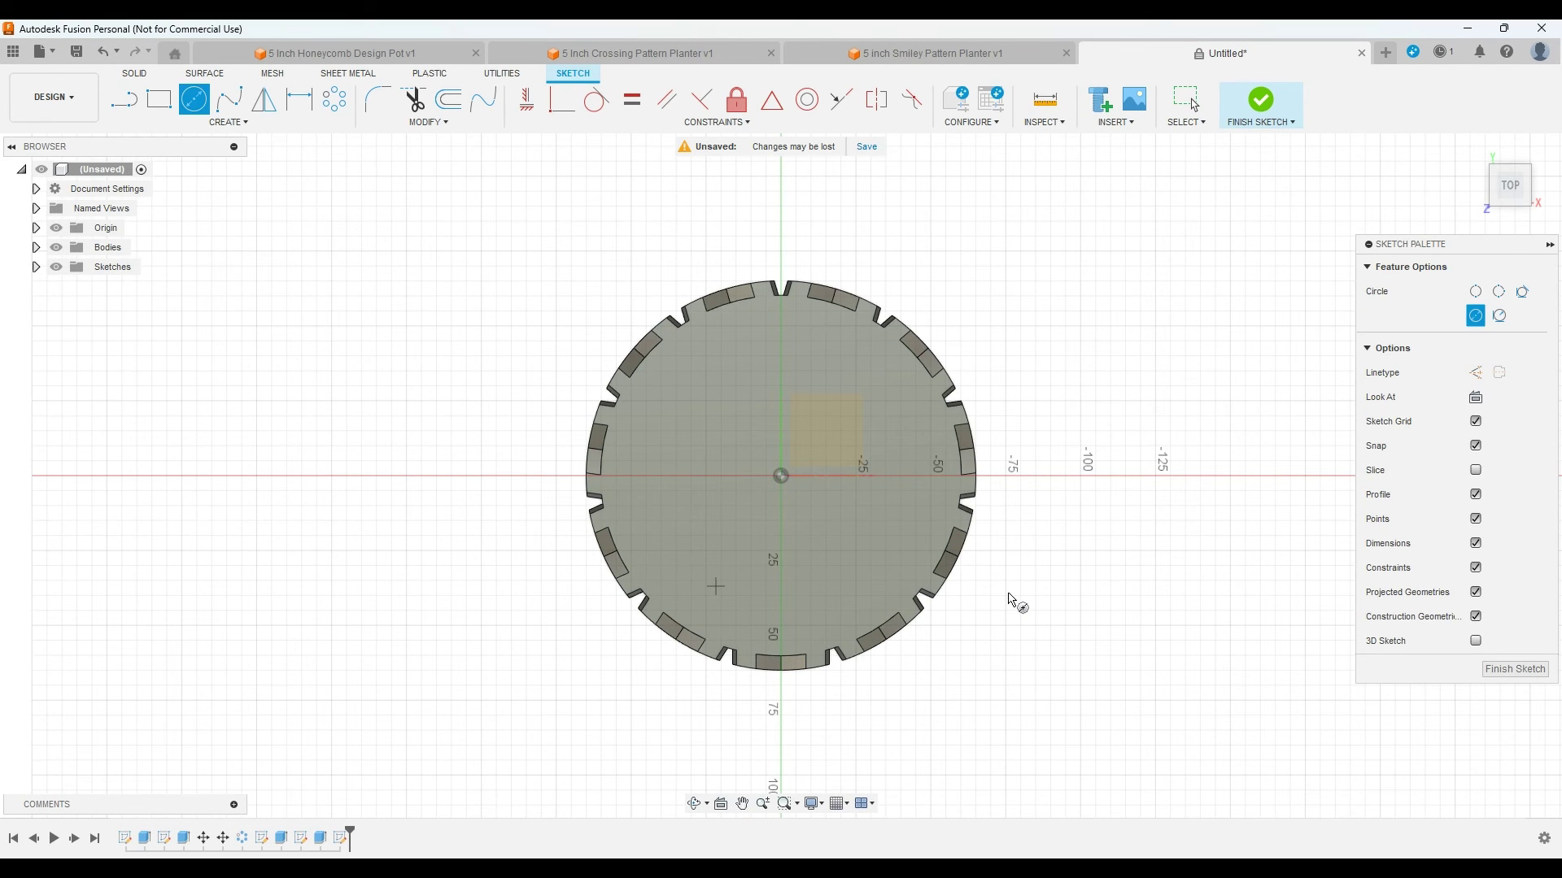
{"action": "middle_click_drag", "start_coordinate": [1008, 599], "coordinate": [1111, 620]}
{"action": "scroll", "coordinate": [1244, 599], "scroll_direction": "down", "scroll_amount": 2}
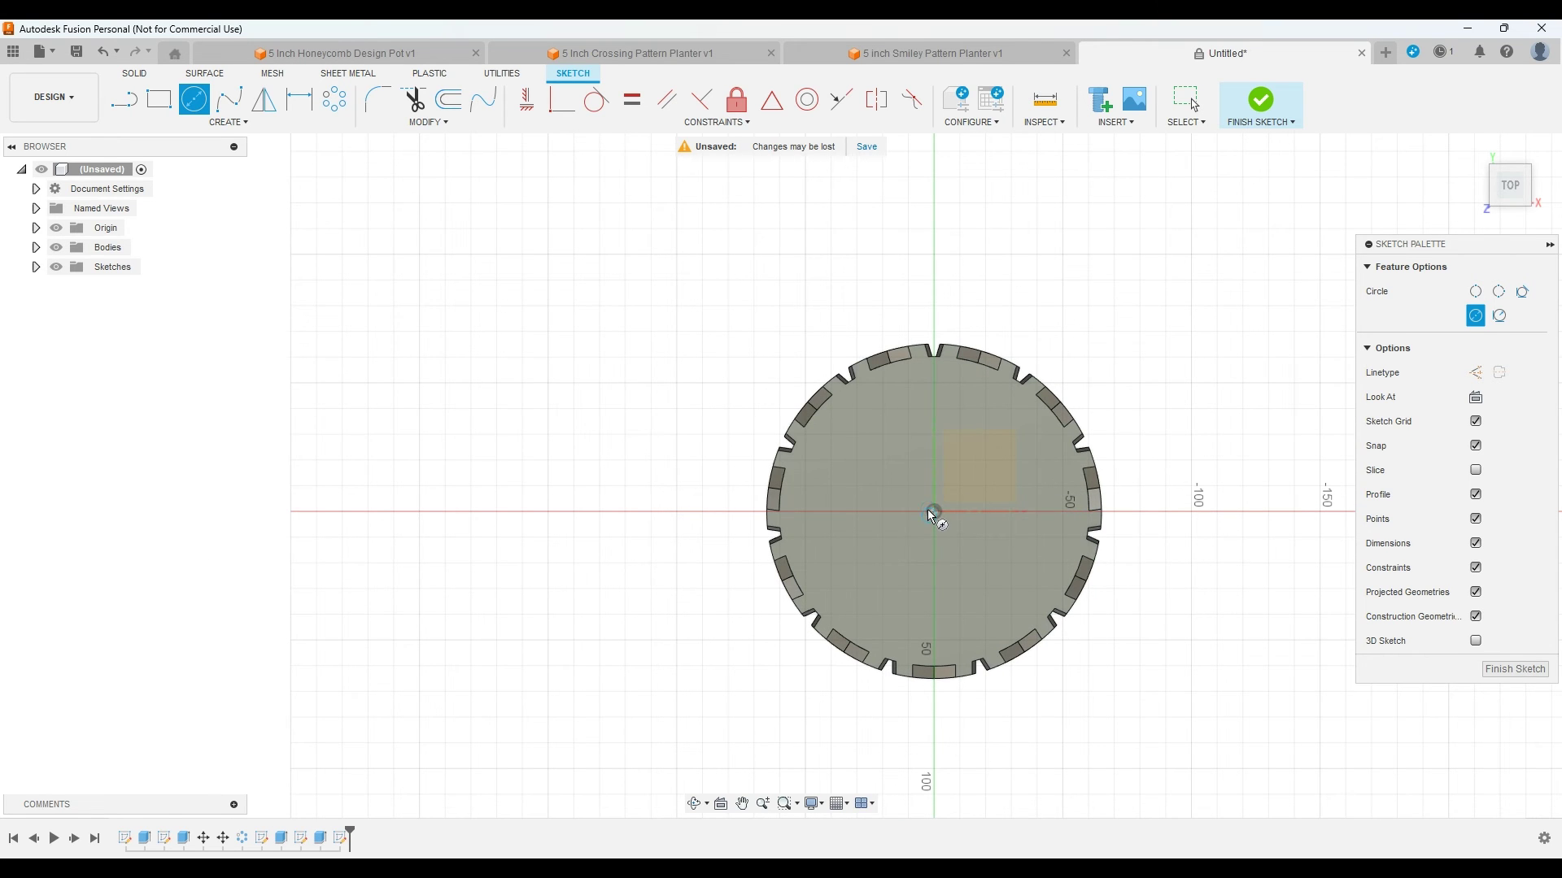
{"action": "scroll", "coordinate": [928, 511], "scroll_direction": "up", "scroll_amount": 5}
{"action": "scroll", "coordinate": [929, 511], "scroll_direction": "up", "scroll_amount": 2}
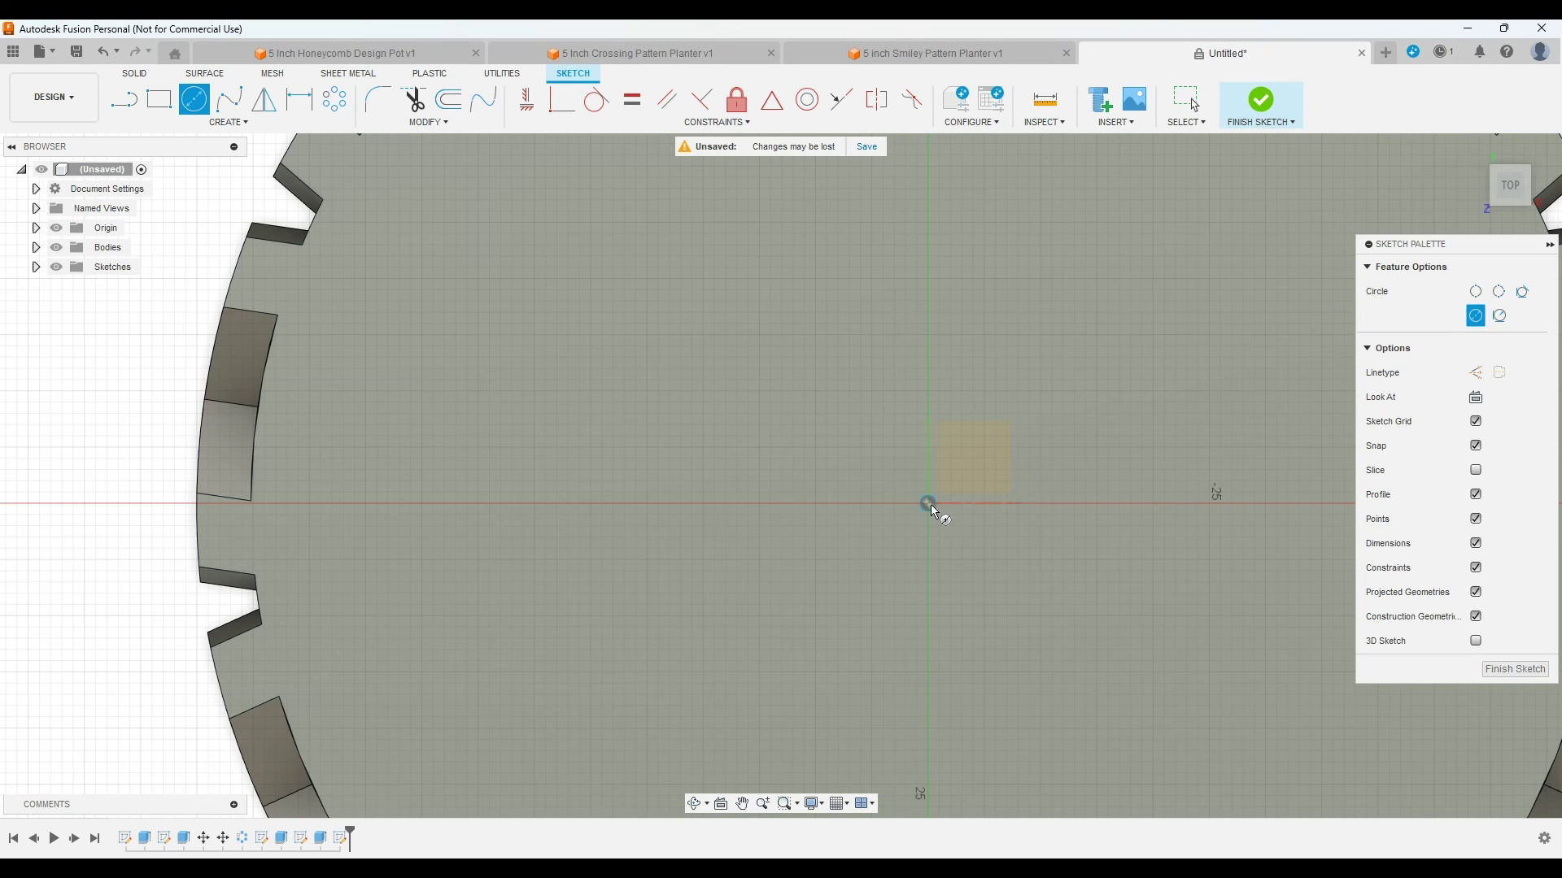
{"action": "left_click", "coordinate": [931, 505]}
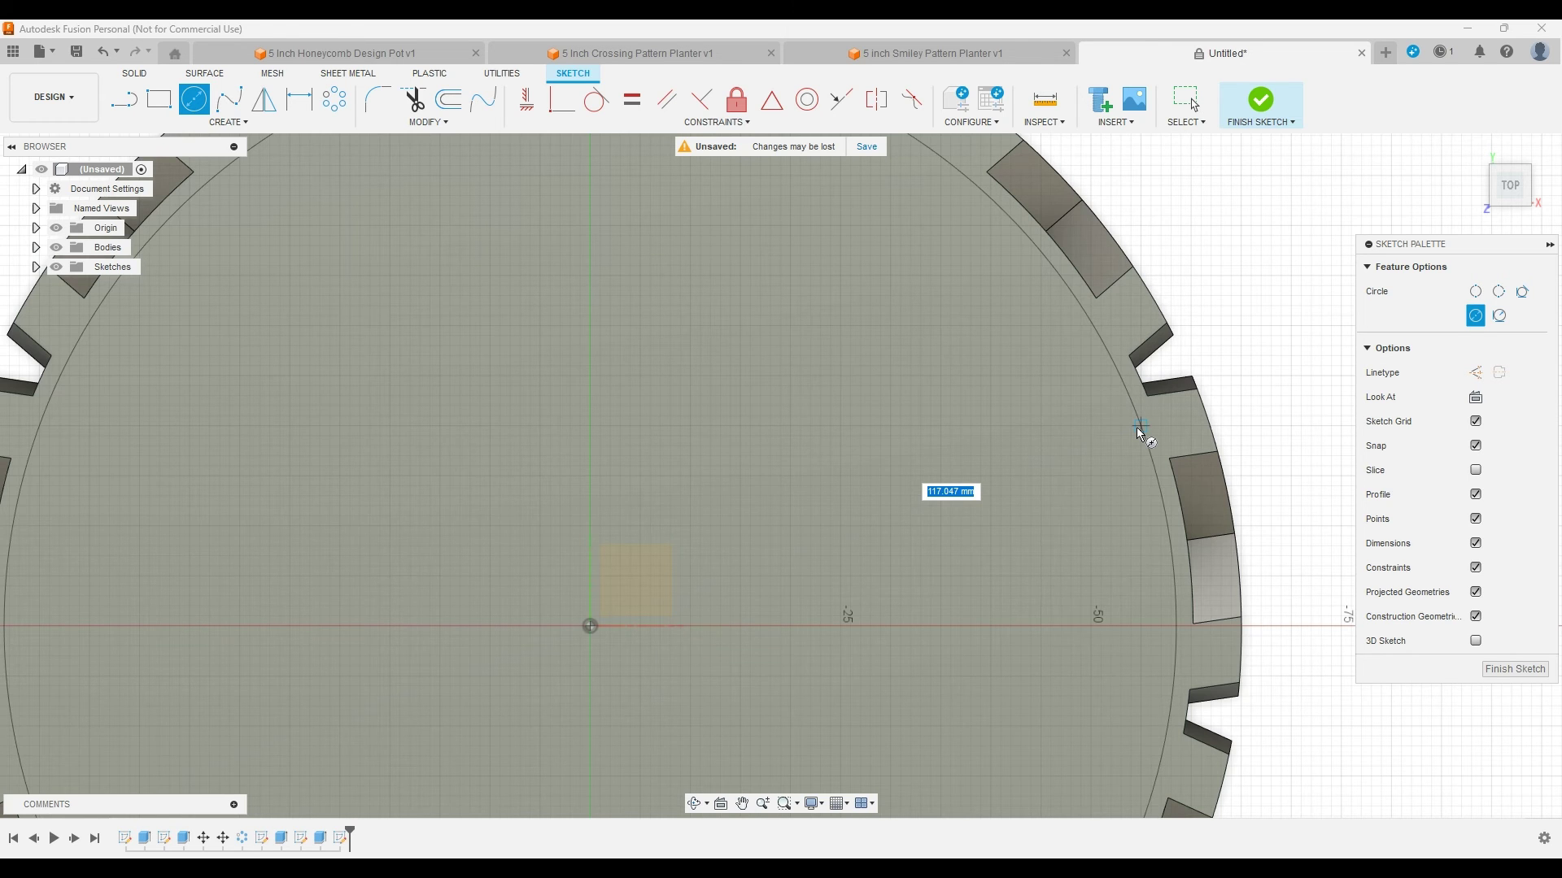
{"action": "scroll", "coordinate": [1139, 427], "scroll_direction": "up", "scroll_amount": 2}
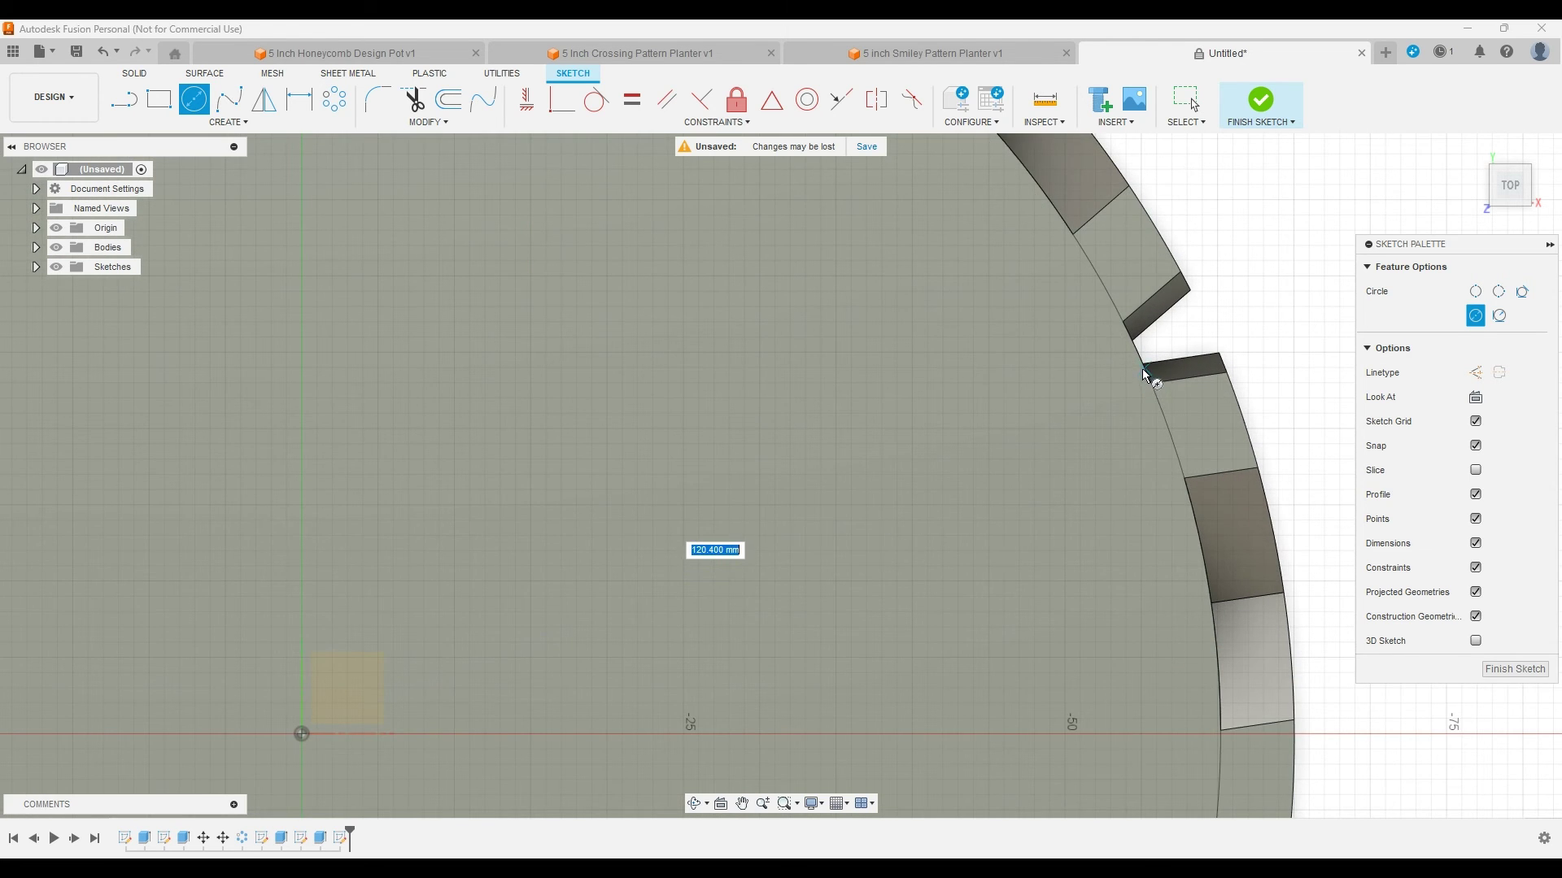
{"action": "left_click", "coordinate": [1145, 376]}
{"action": "scroll", "coordinate": [1027, 501], "scroll_direction": "down", "scroll_amount": 5}
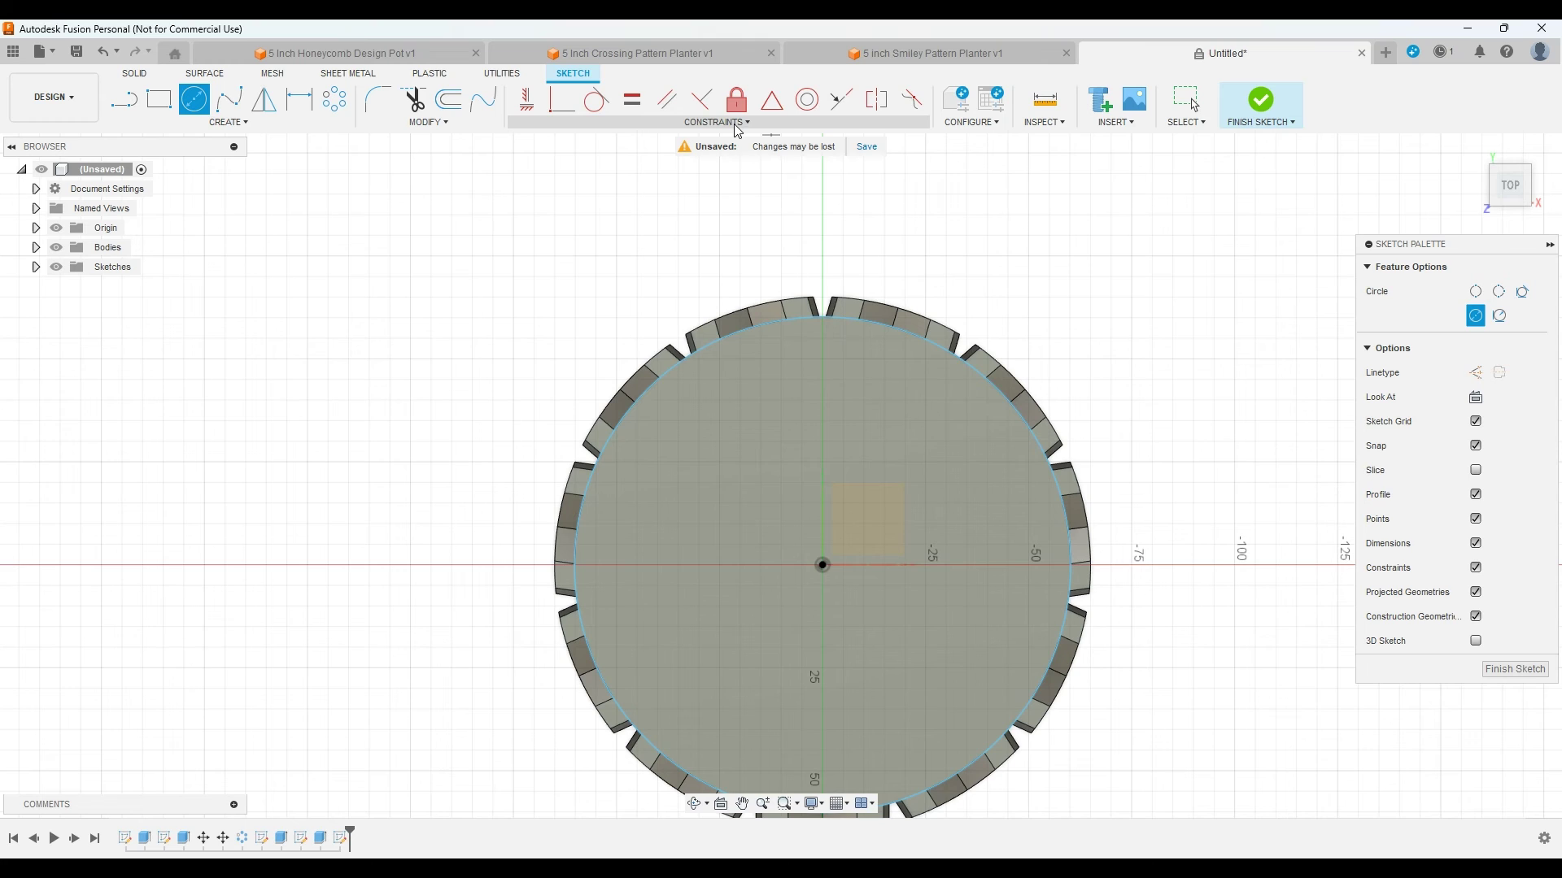
Step: Offset the circle inward by 2.5 mm to outline the planter's wall
{"action": "key", "text": "o"}
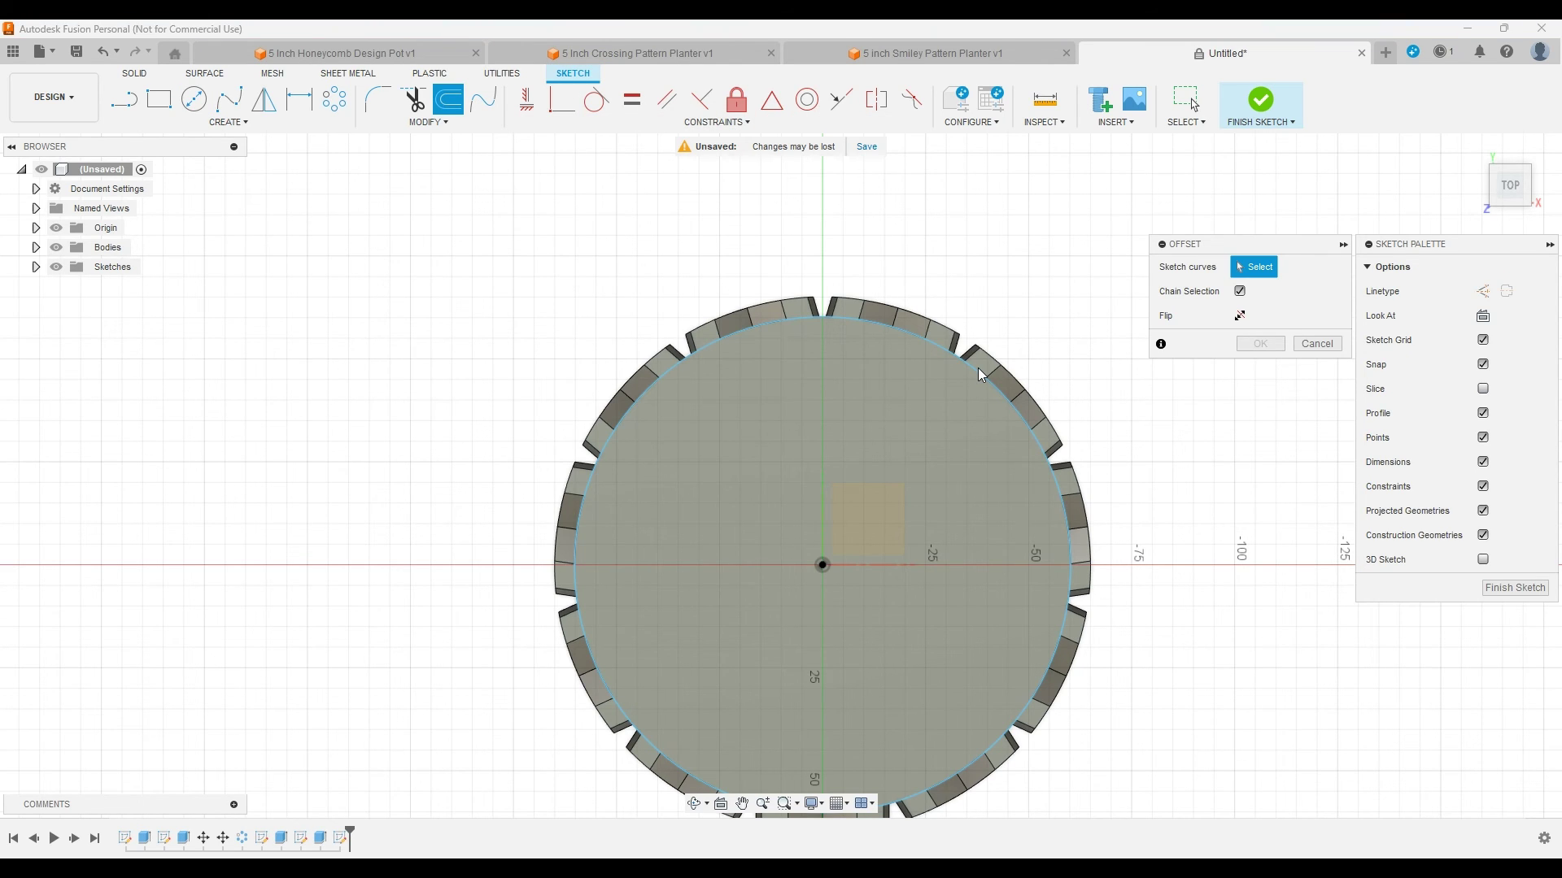
{"action": "left_click", "coordinate": [978, 368]}
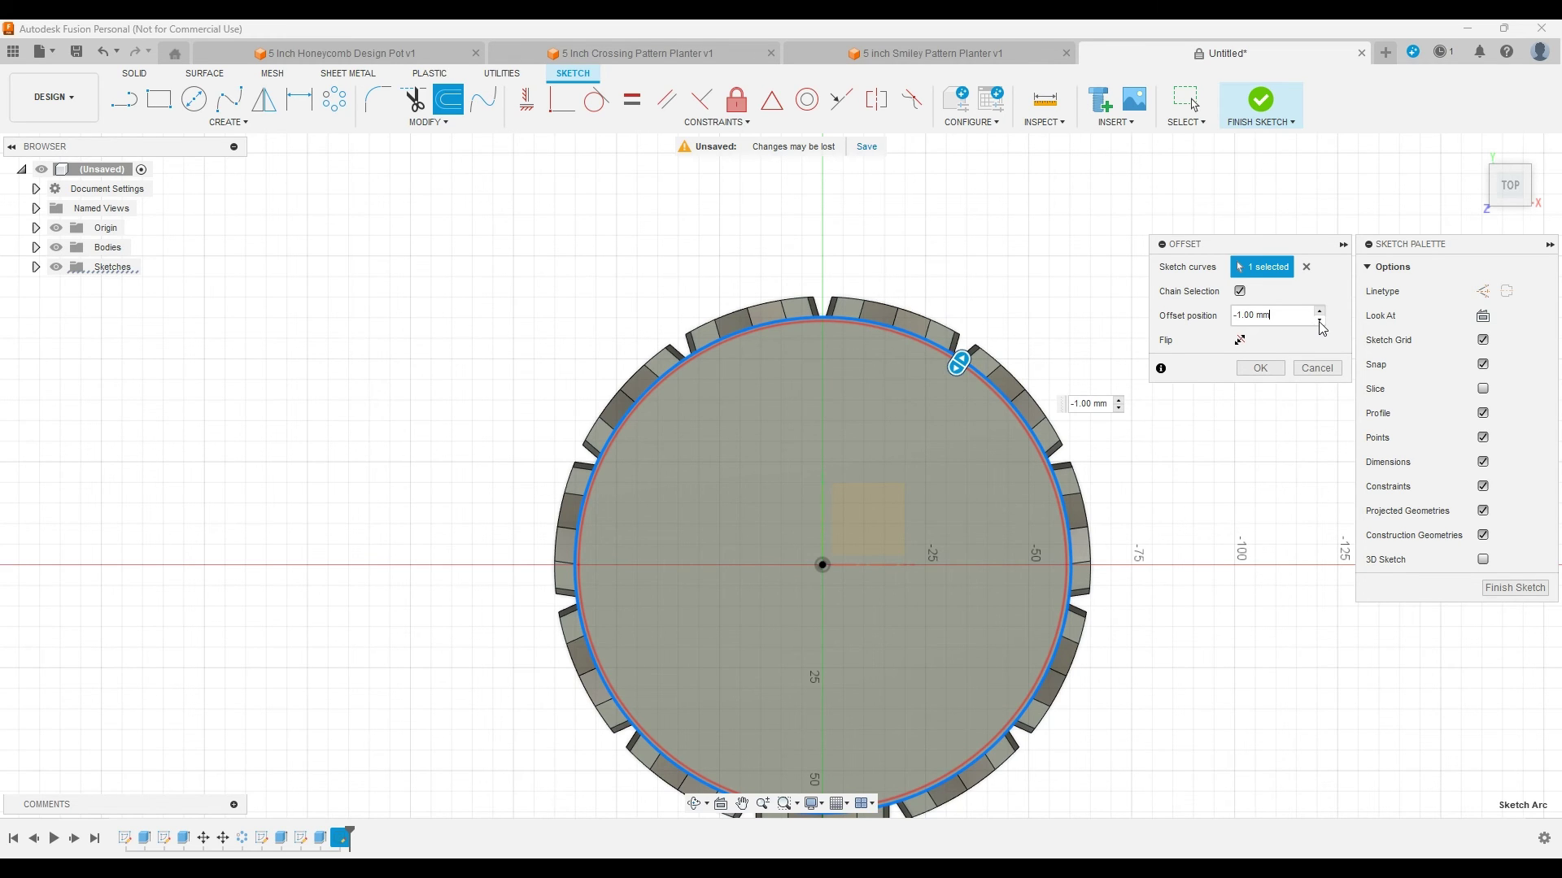
{"action": "left_click", "coordinate": [1319, 322]}
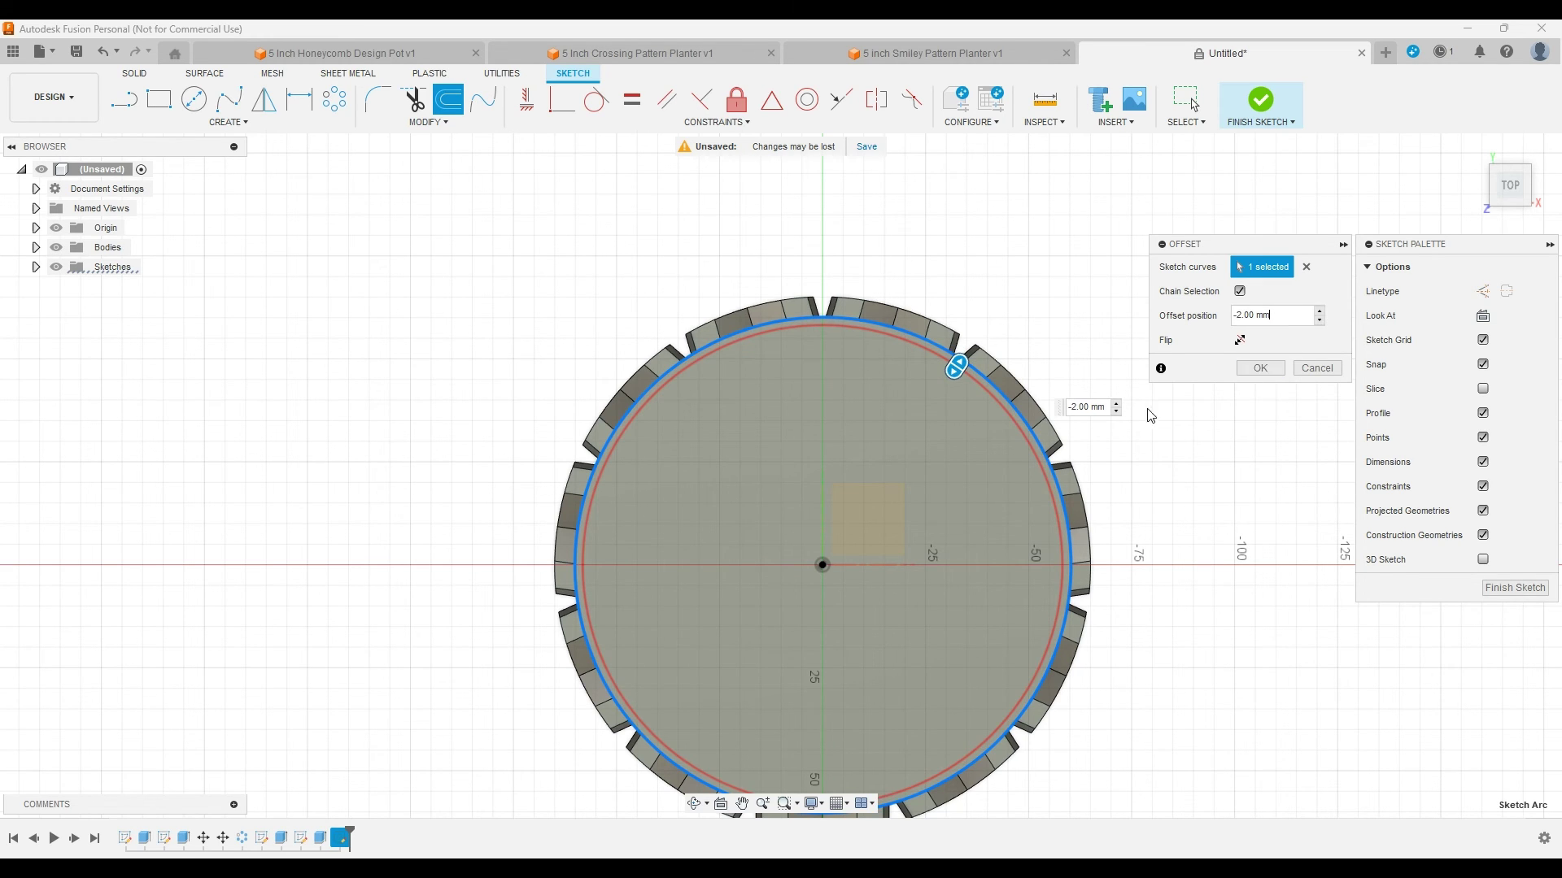
{"action": "left_click", "coordinate": [1083, 407]}
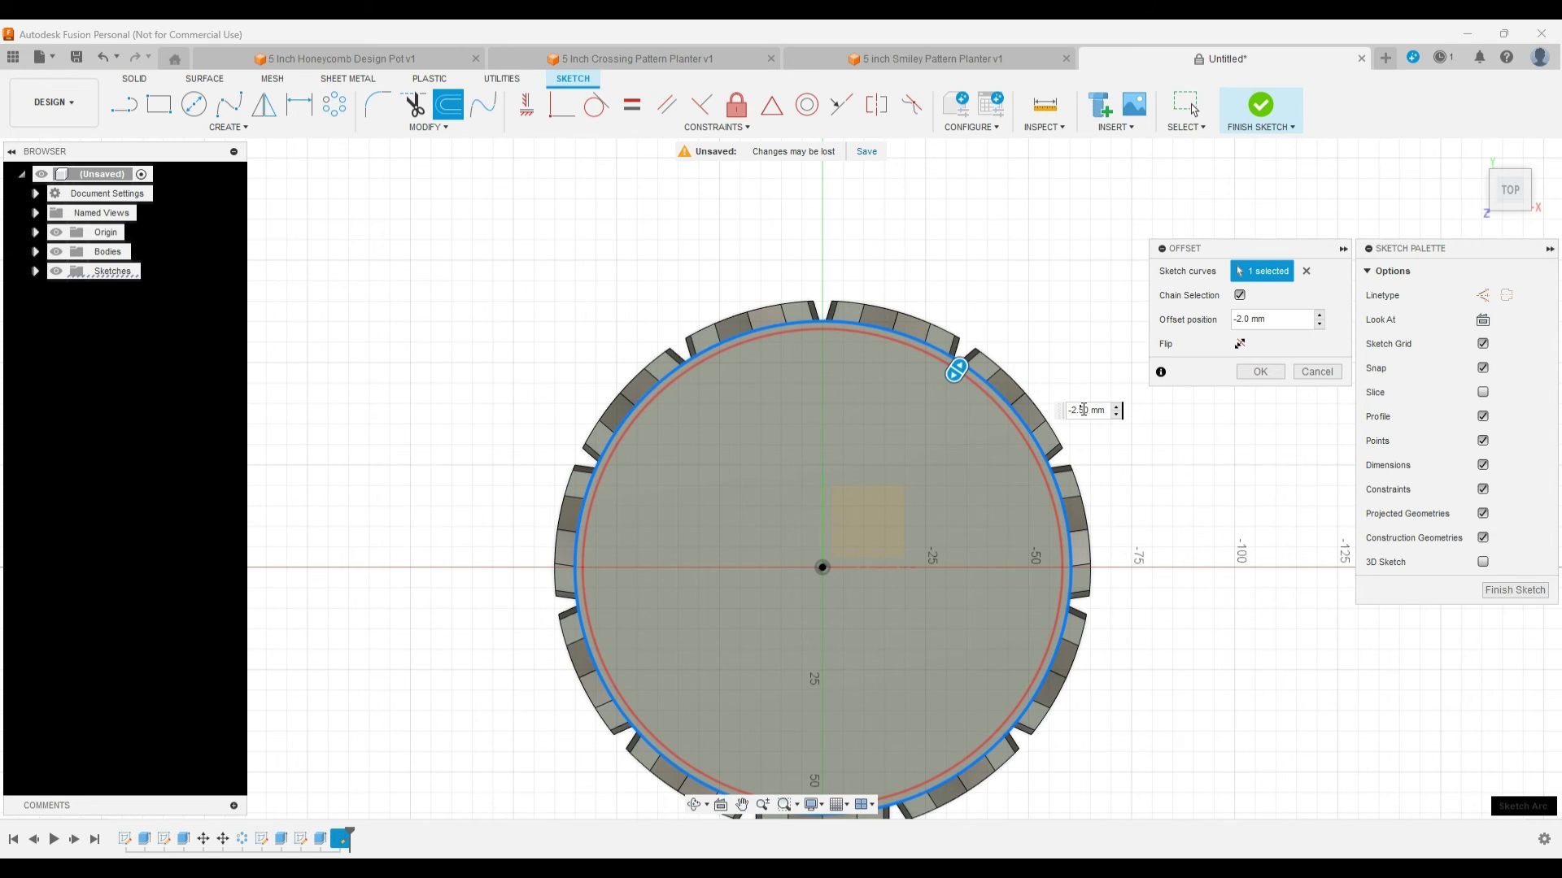
{"action": "type", "text": "5"}
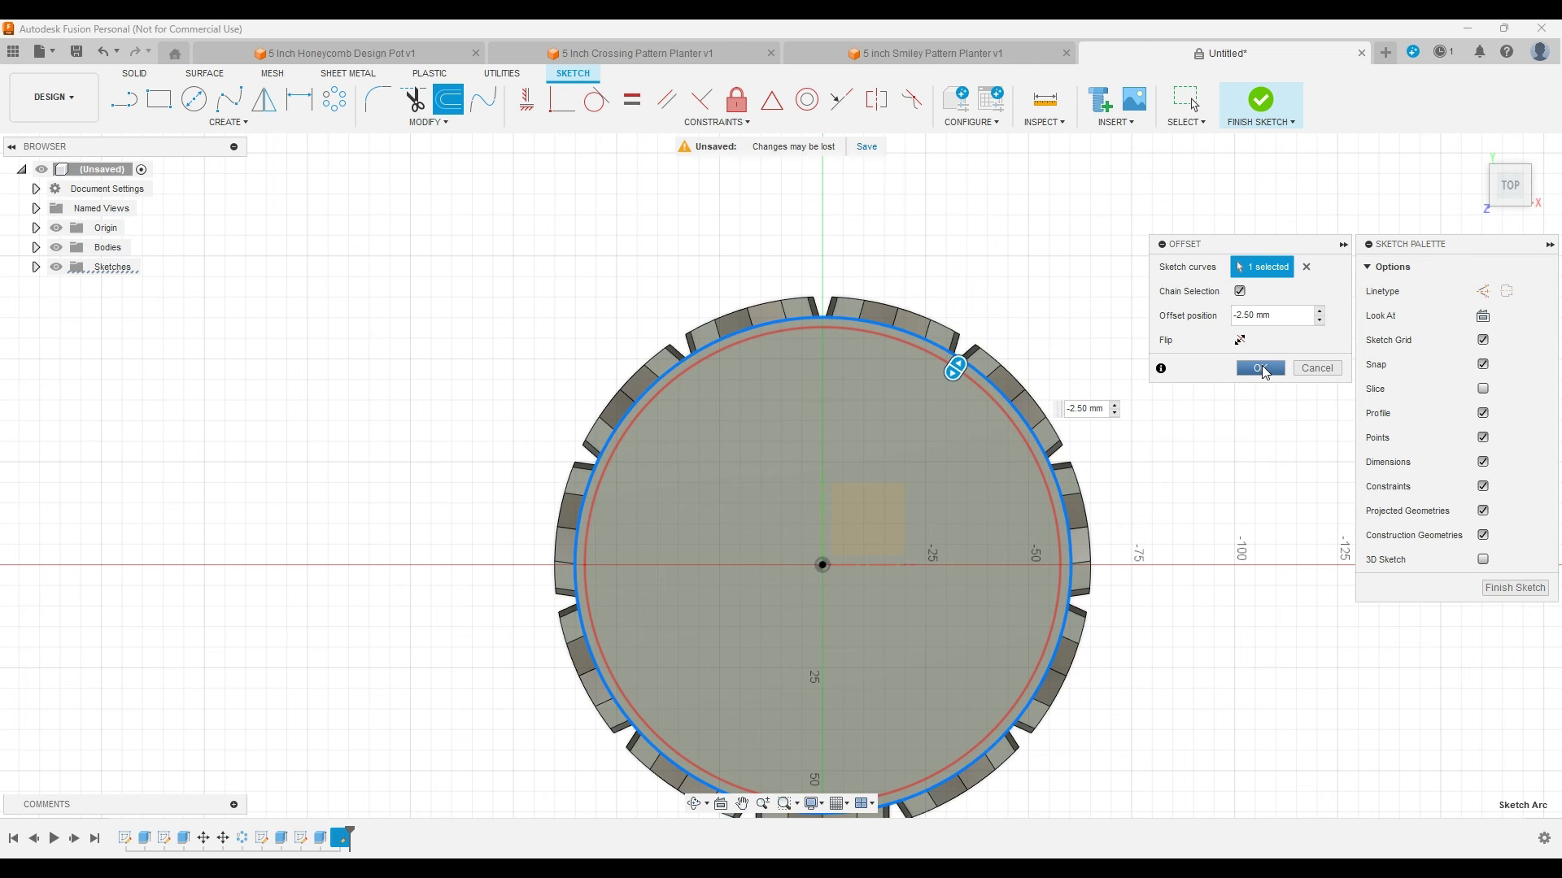
{"action": "left_click", "coordinate": [1260, 368]}
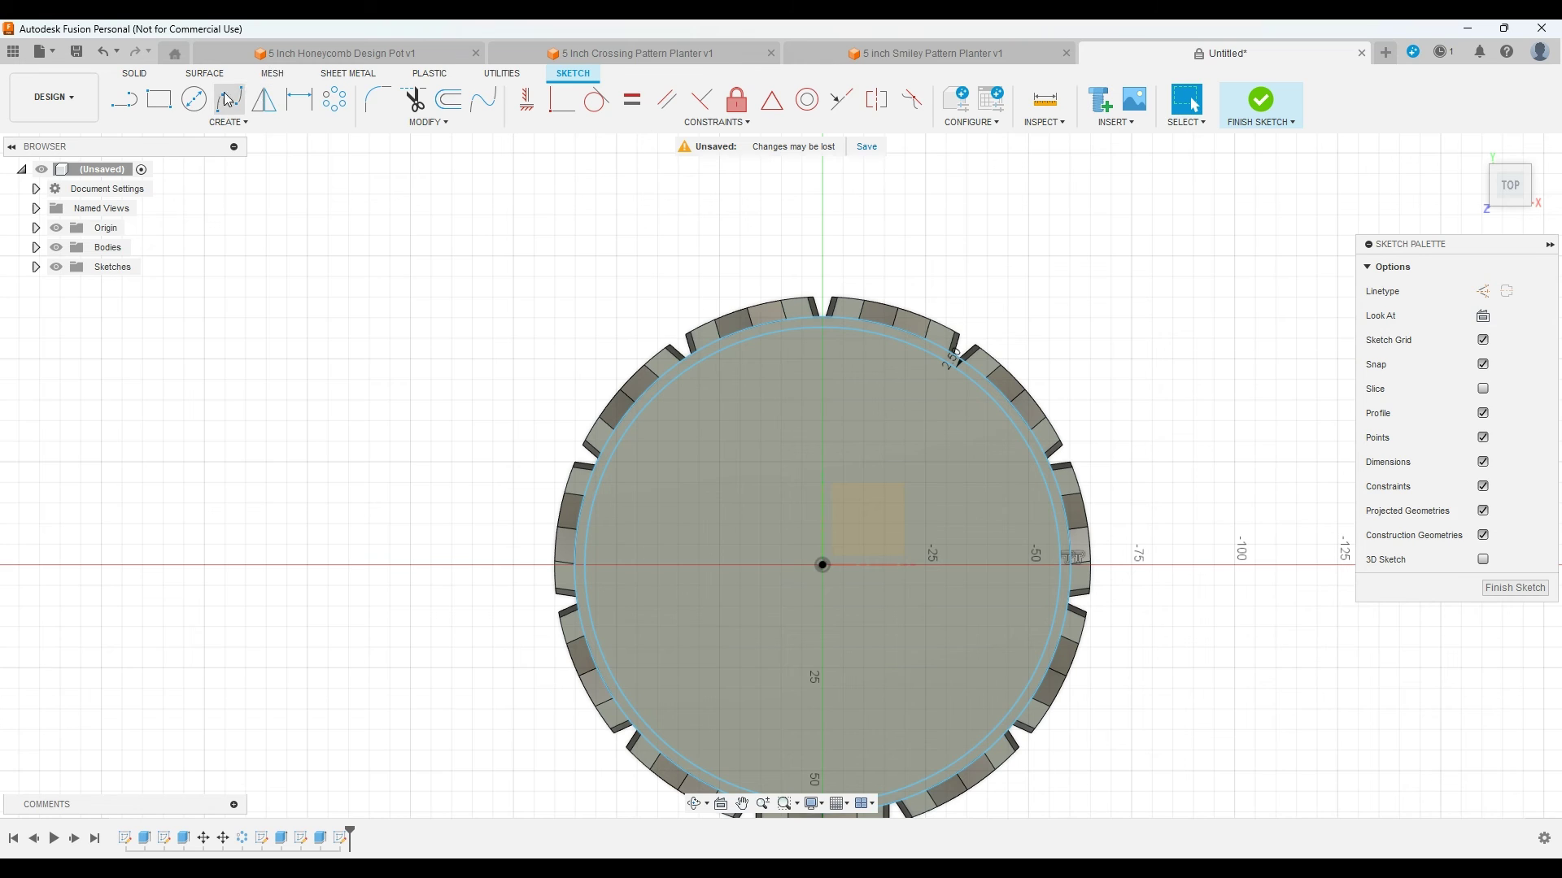
Step: Offset the circle at the pattern notches' inner ends outward by 1 mm
{"action": "left_click", "coordinate": [890, 328]}
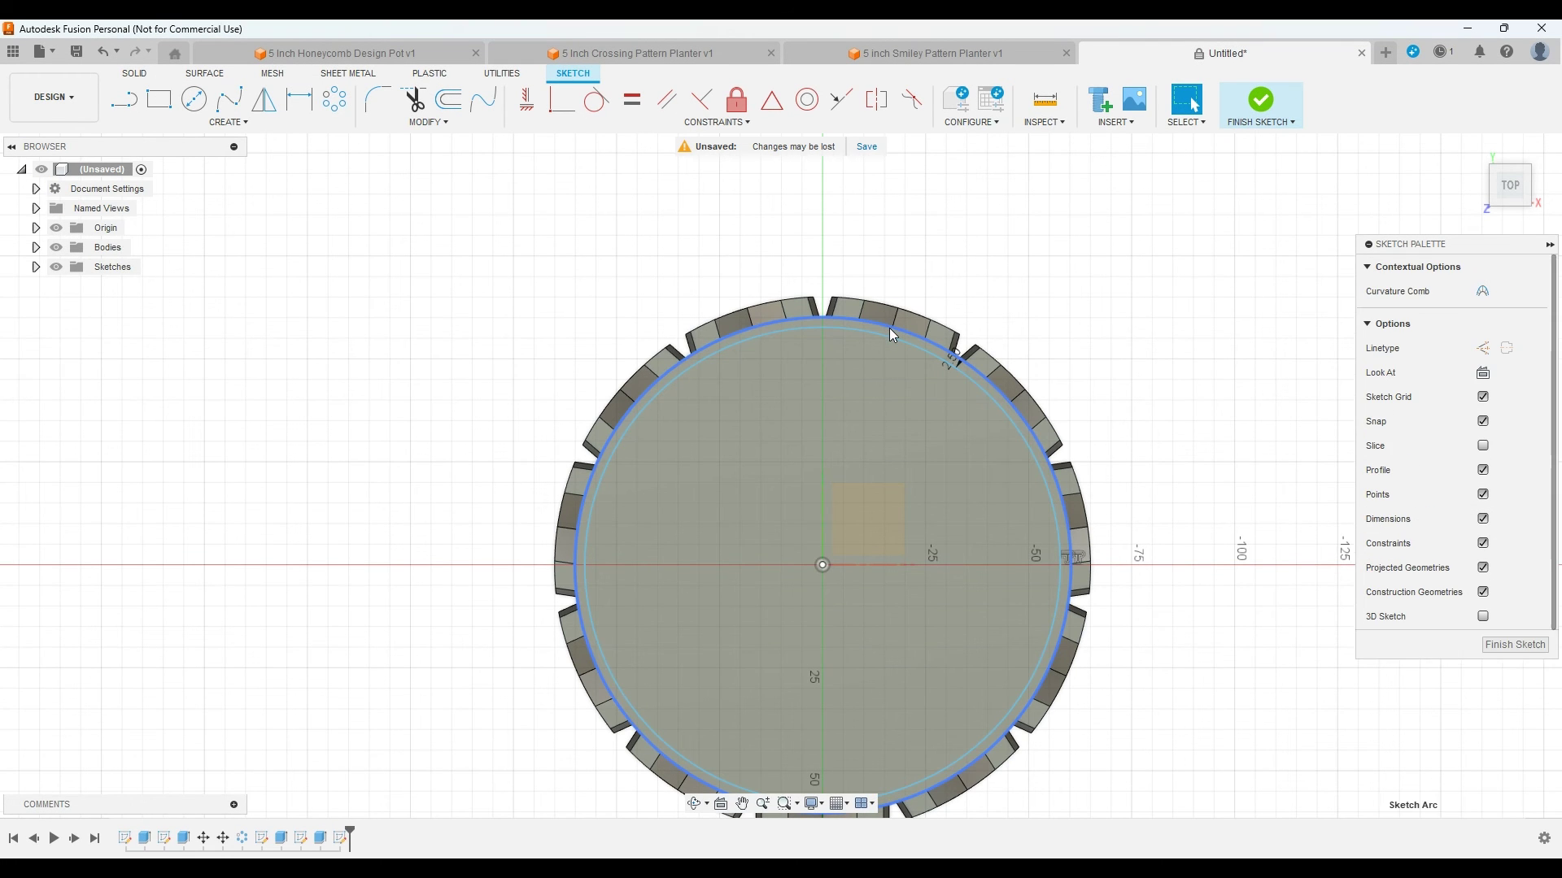
{"action": "key", "text": "o"}
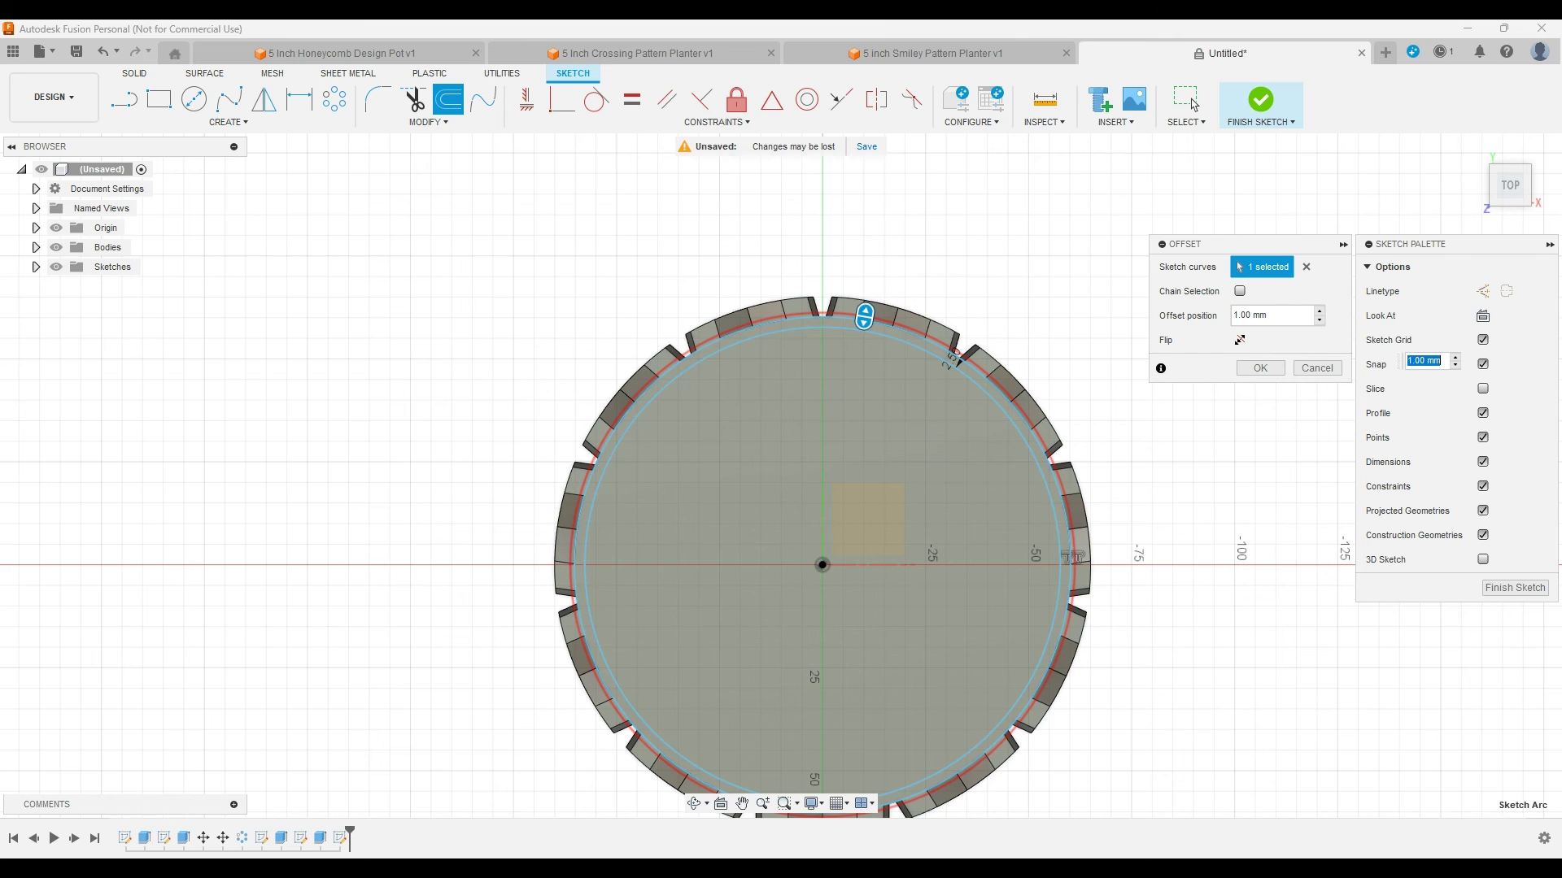
{"action": "type", "text": "5"}
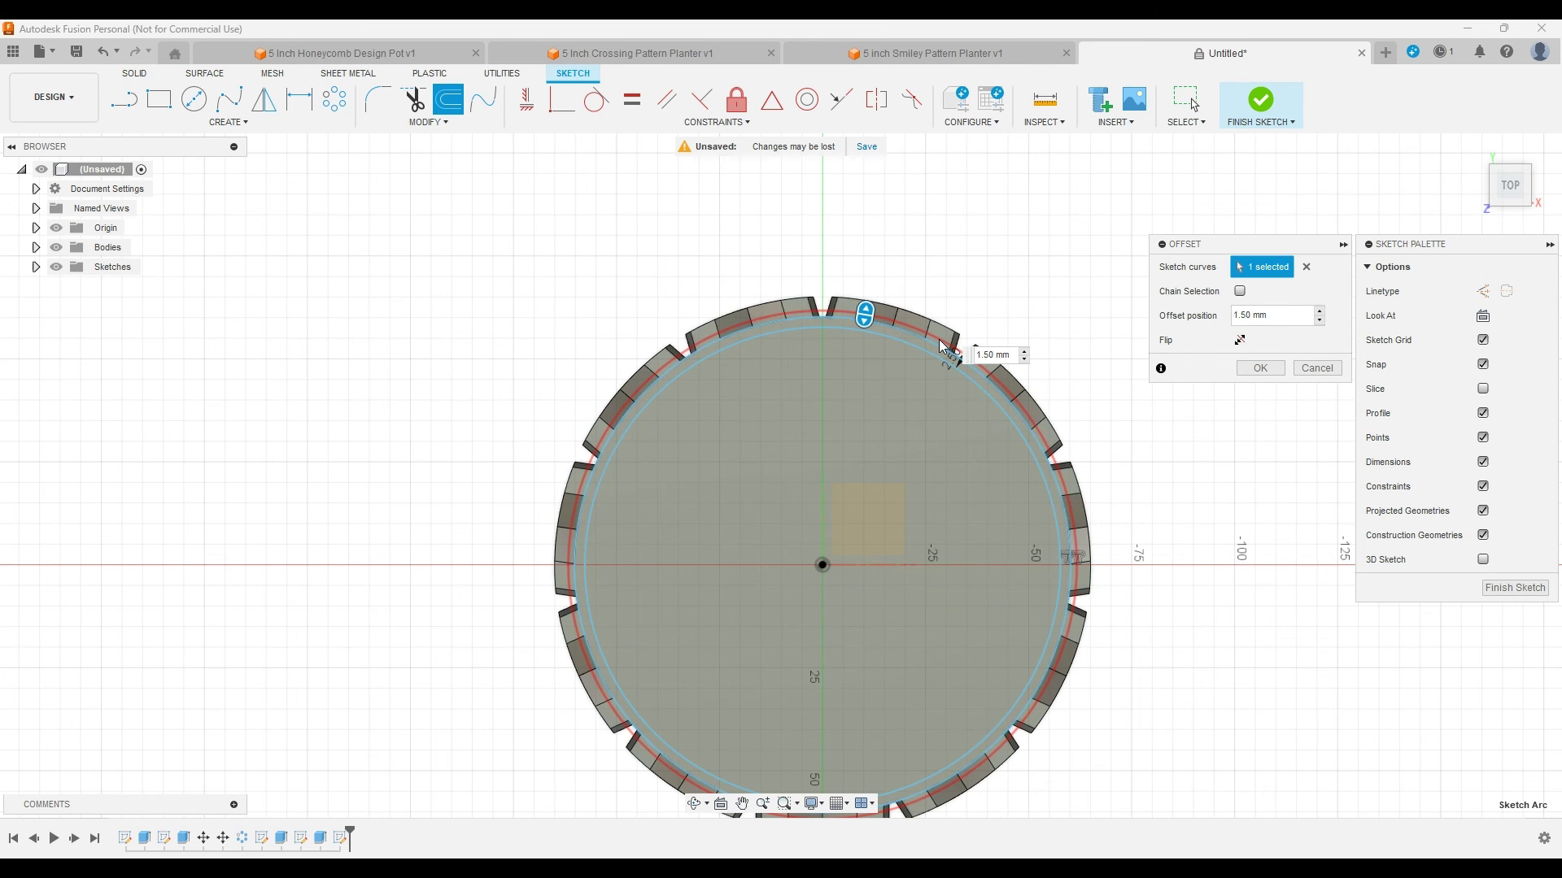
{"action": "key", "text": "BackSpace"}
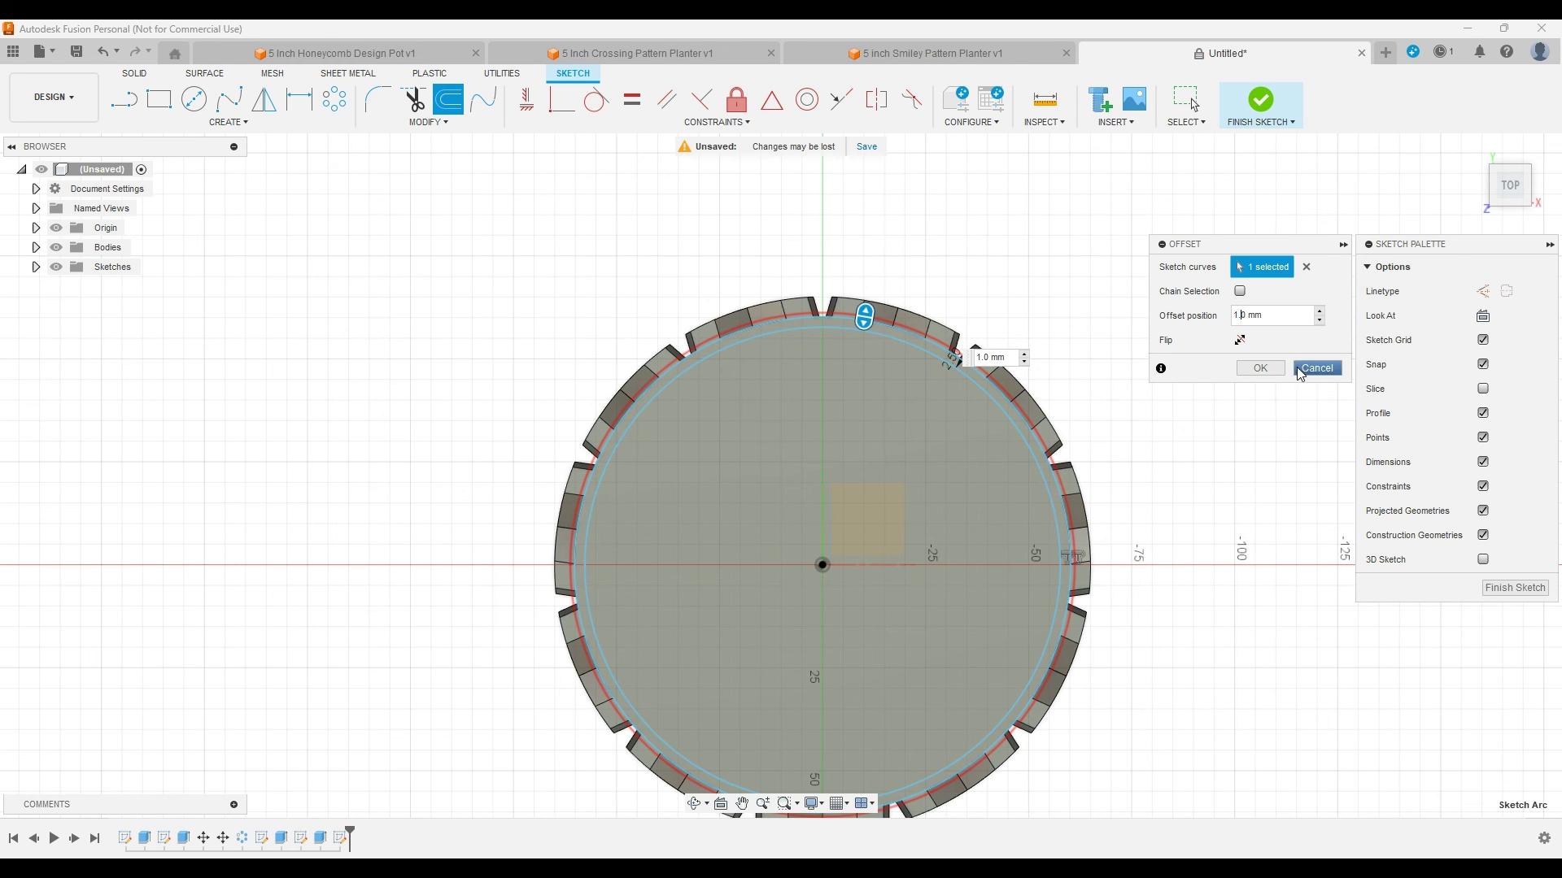
{"action": "left_click", "coordinate": [1260, 368]}
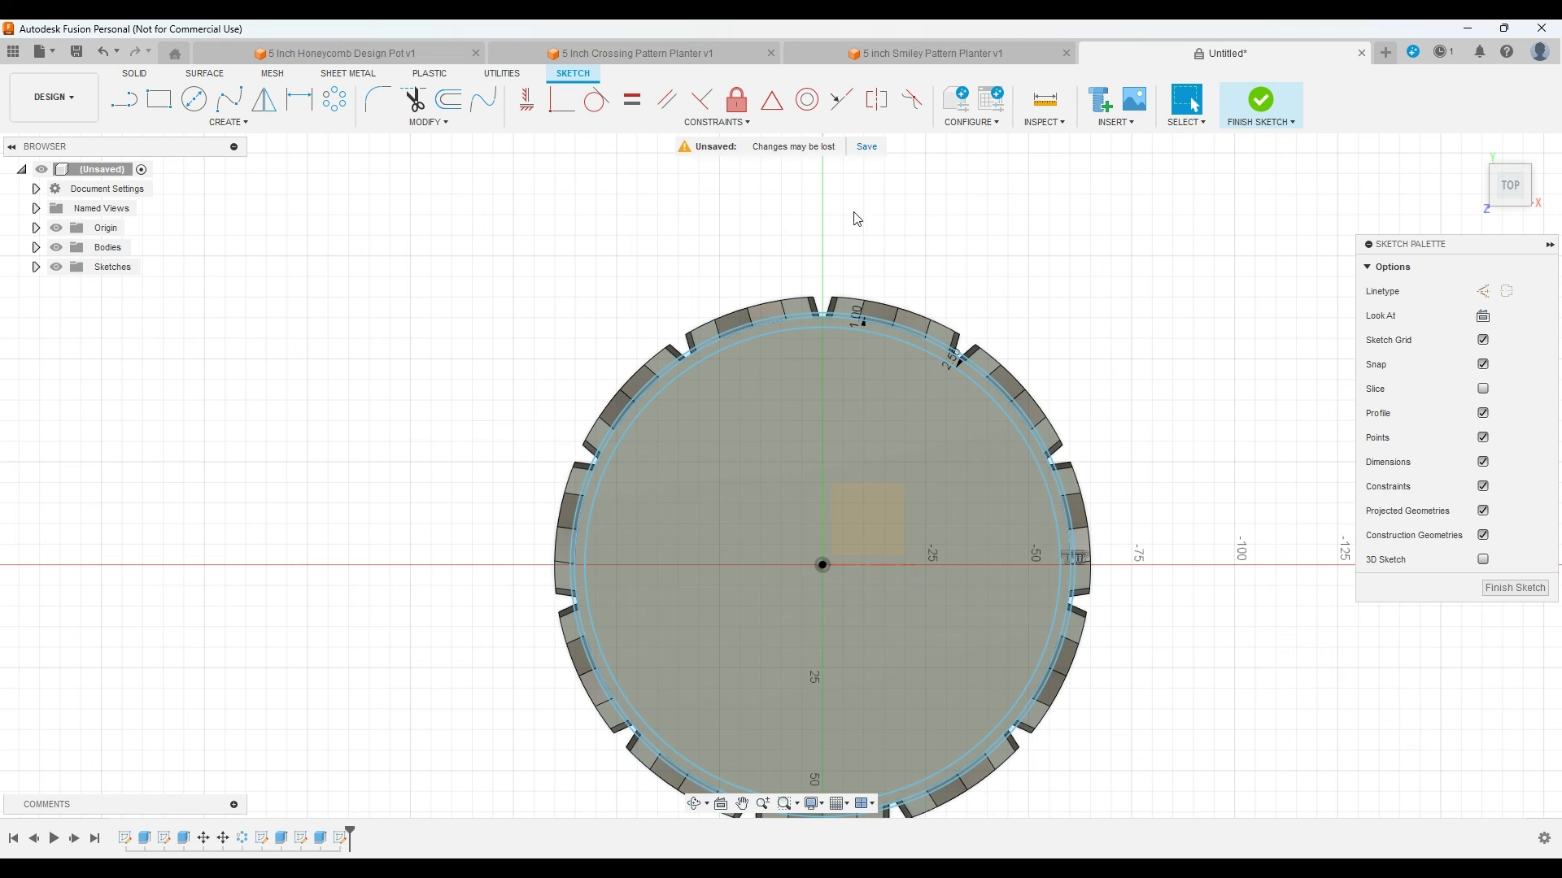
Step: Draw a large center-diameter circle from the origin that encloses the whole planter and finish the sketch
{"action": "key", "text": "c"}
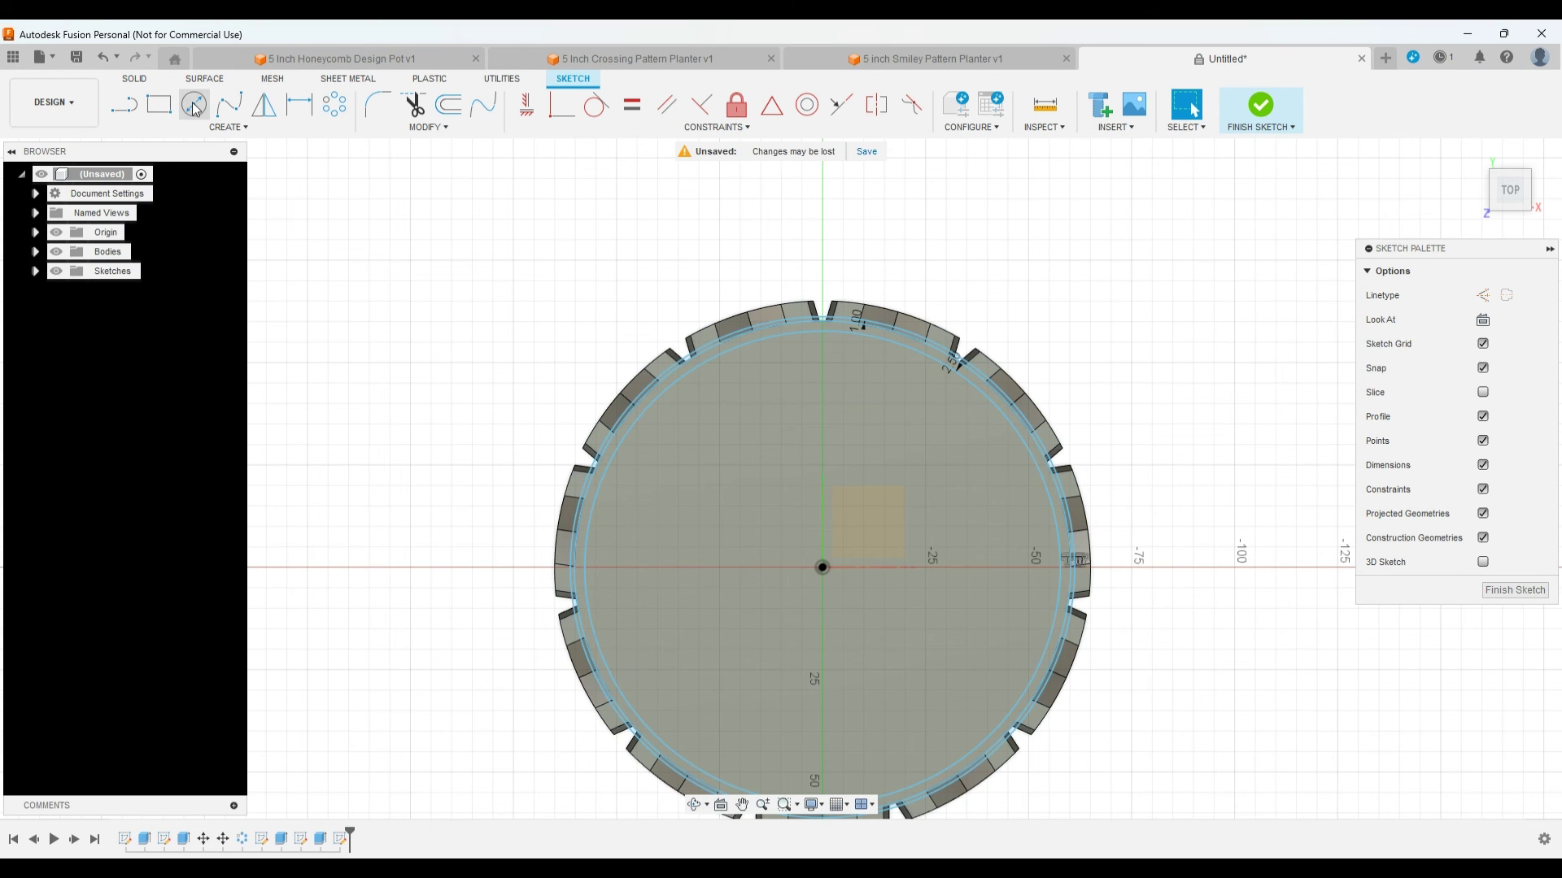
{"action": "left_click", "coordinate": [816, 565]}
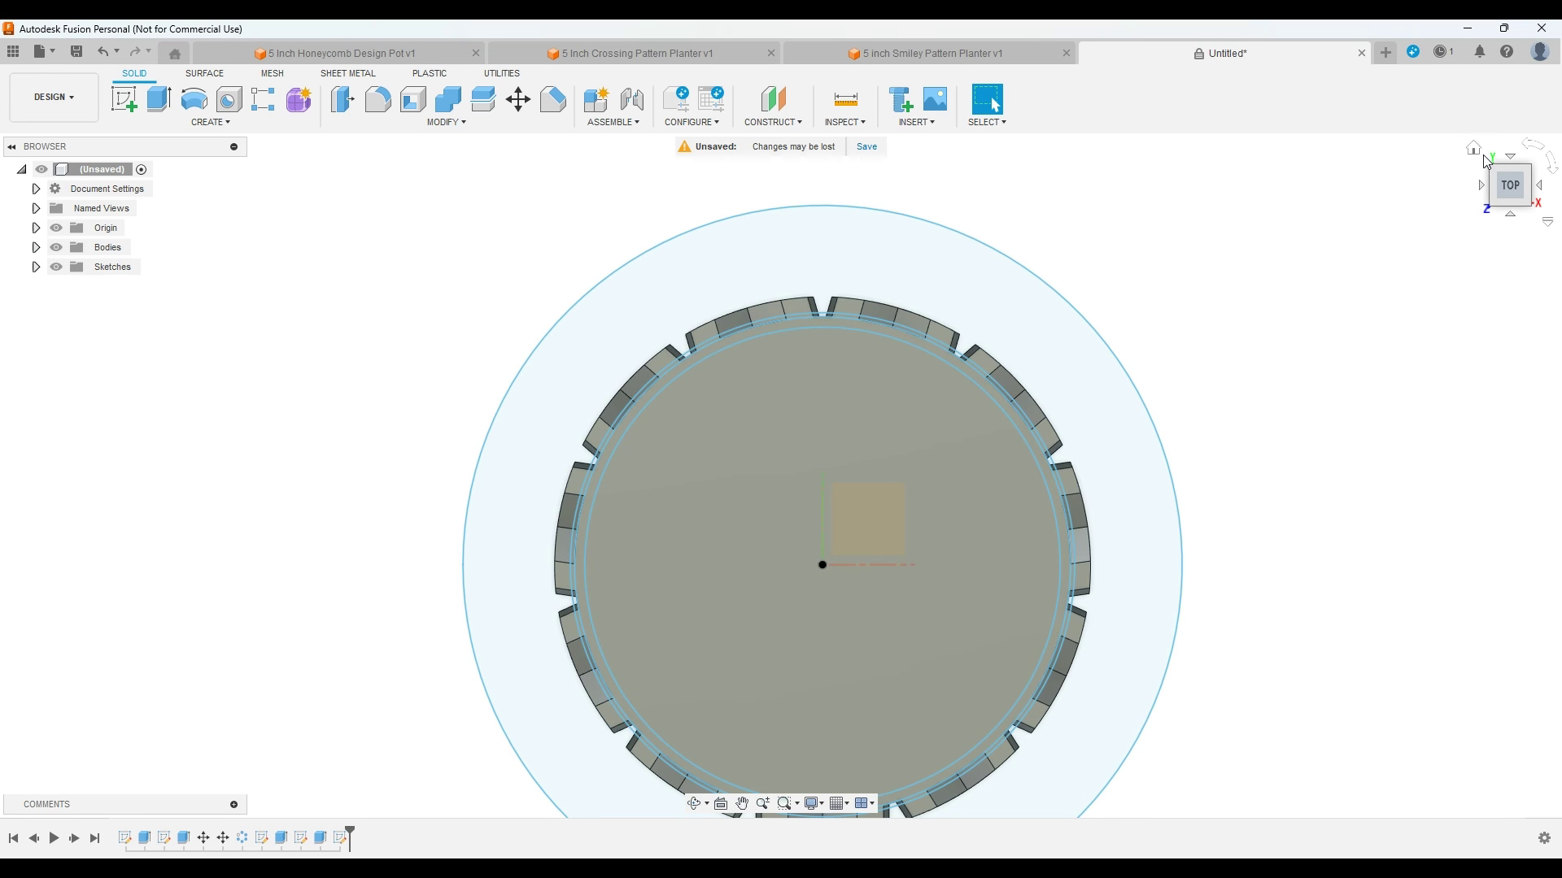
Step: Set up a cut extrusion of the outer ring profile at -210 mm through the planter's full height and hide the origin
{"action": "left_click", "coordinate": [1474, 148]}
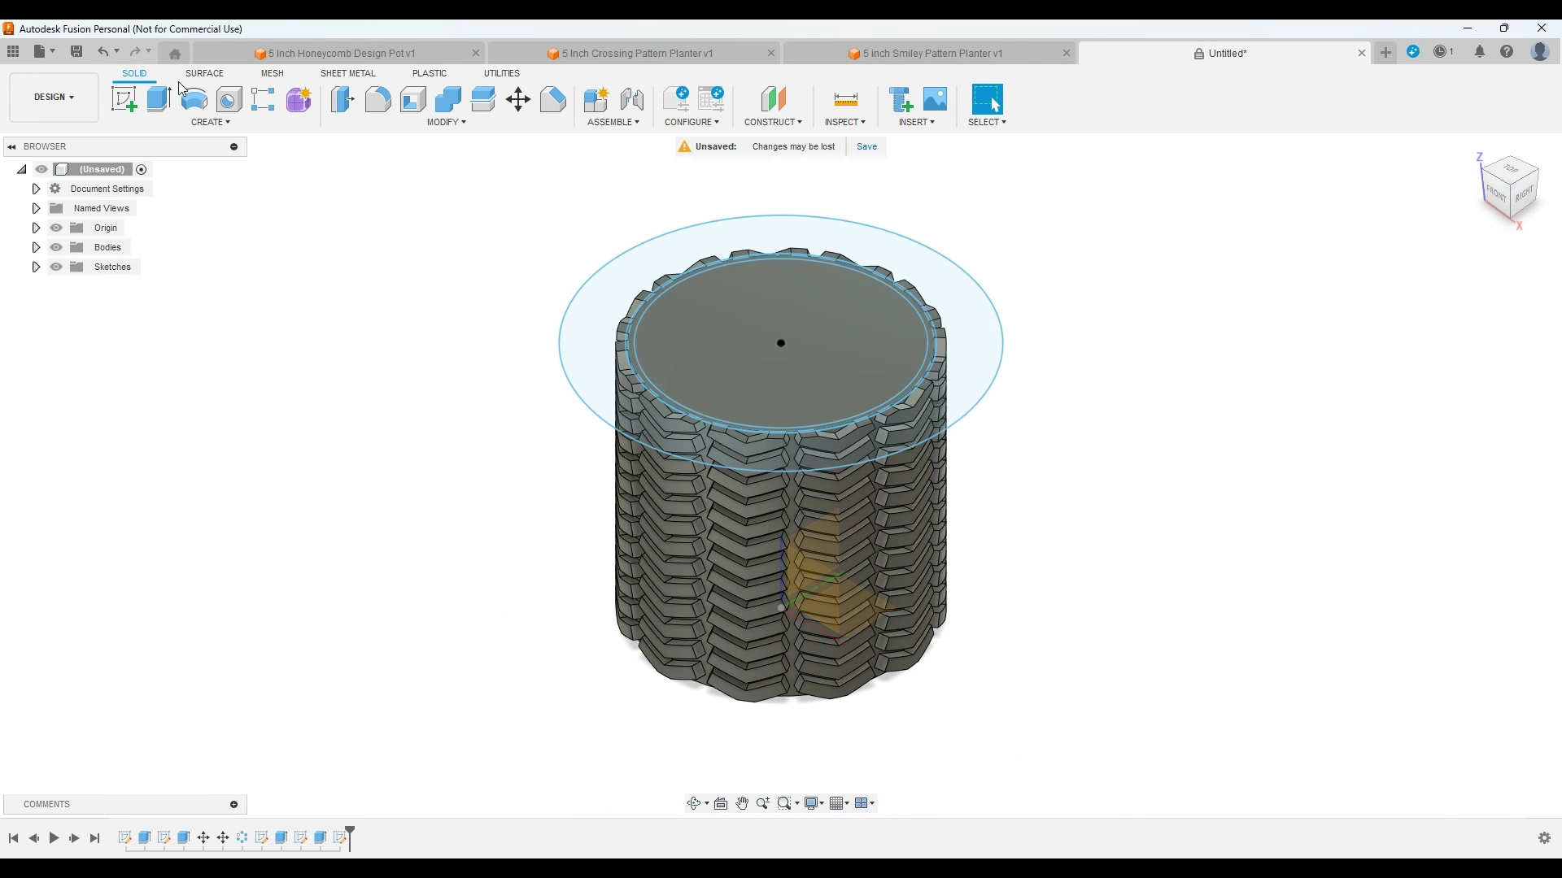
{"action": "left_click", "coordinate": [158, 98]}
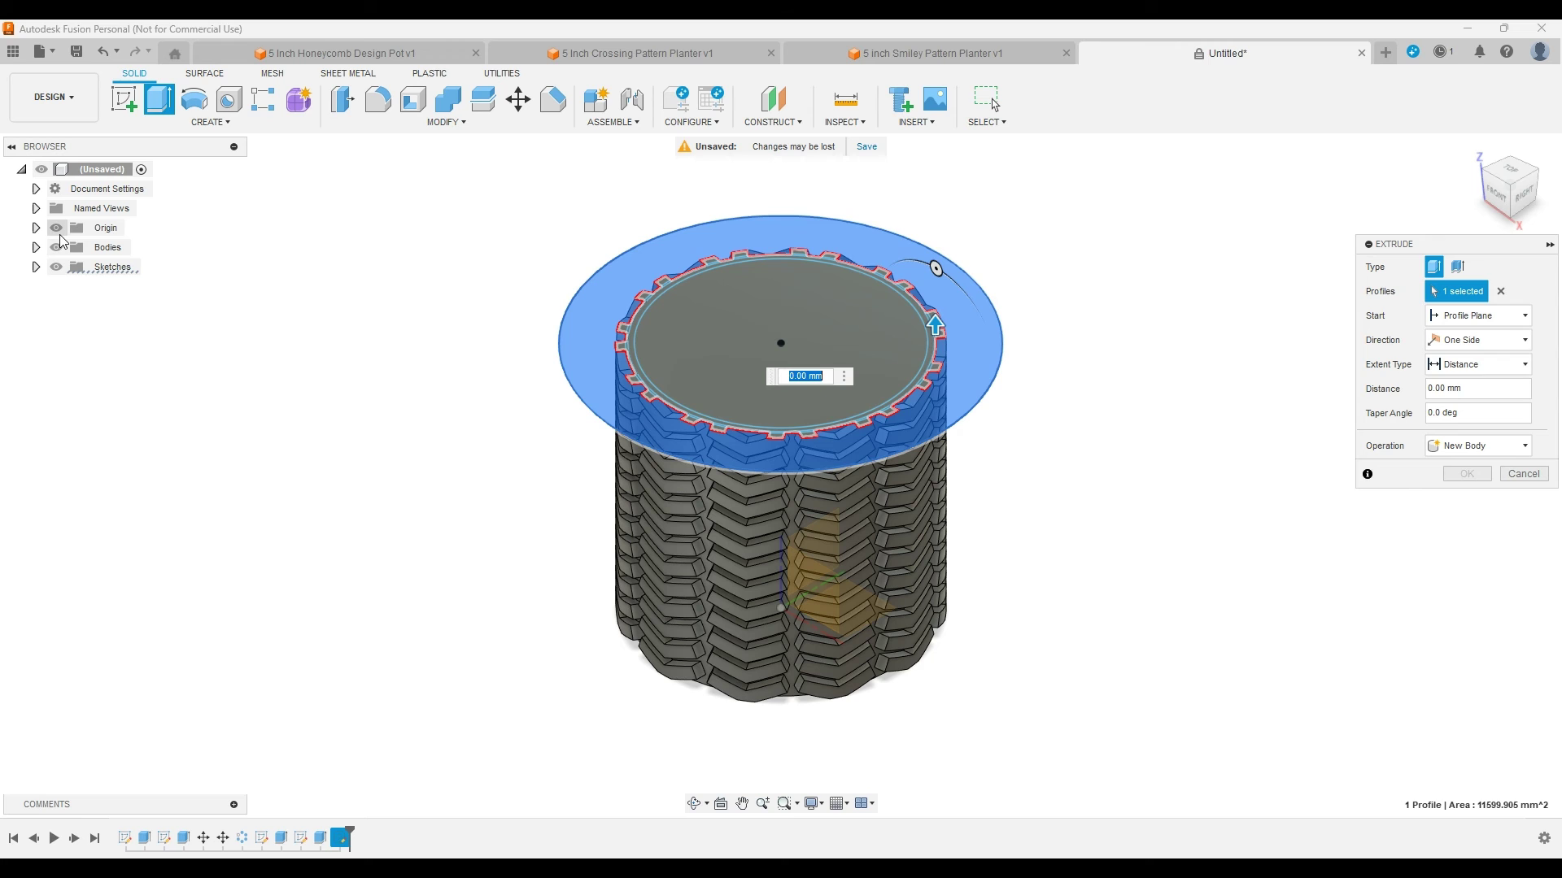
{"action": "left_click", "coordinate": [56, 229]}
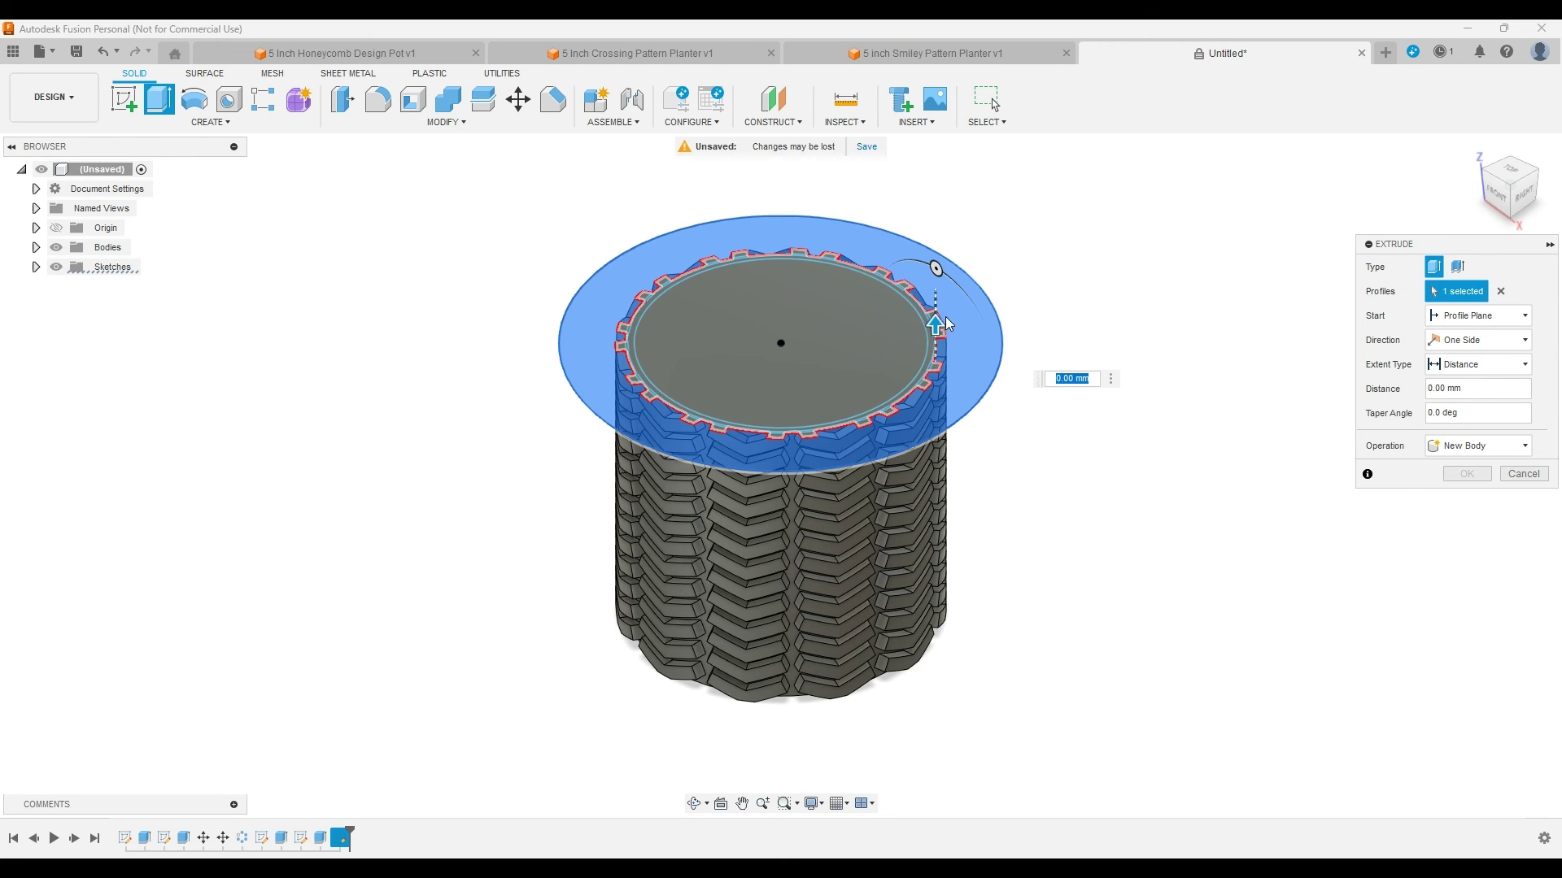
{"action": "left_click_drag", "start_coordinate": [936, 326], "coordinate": [913, 676]}
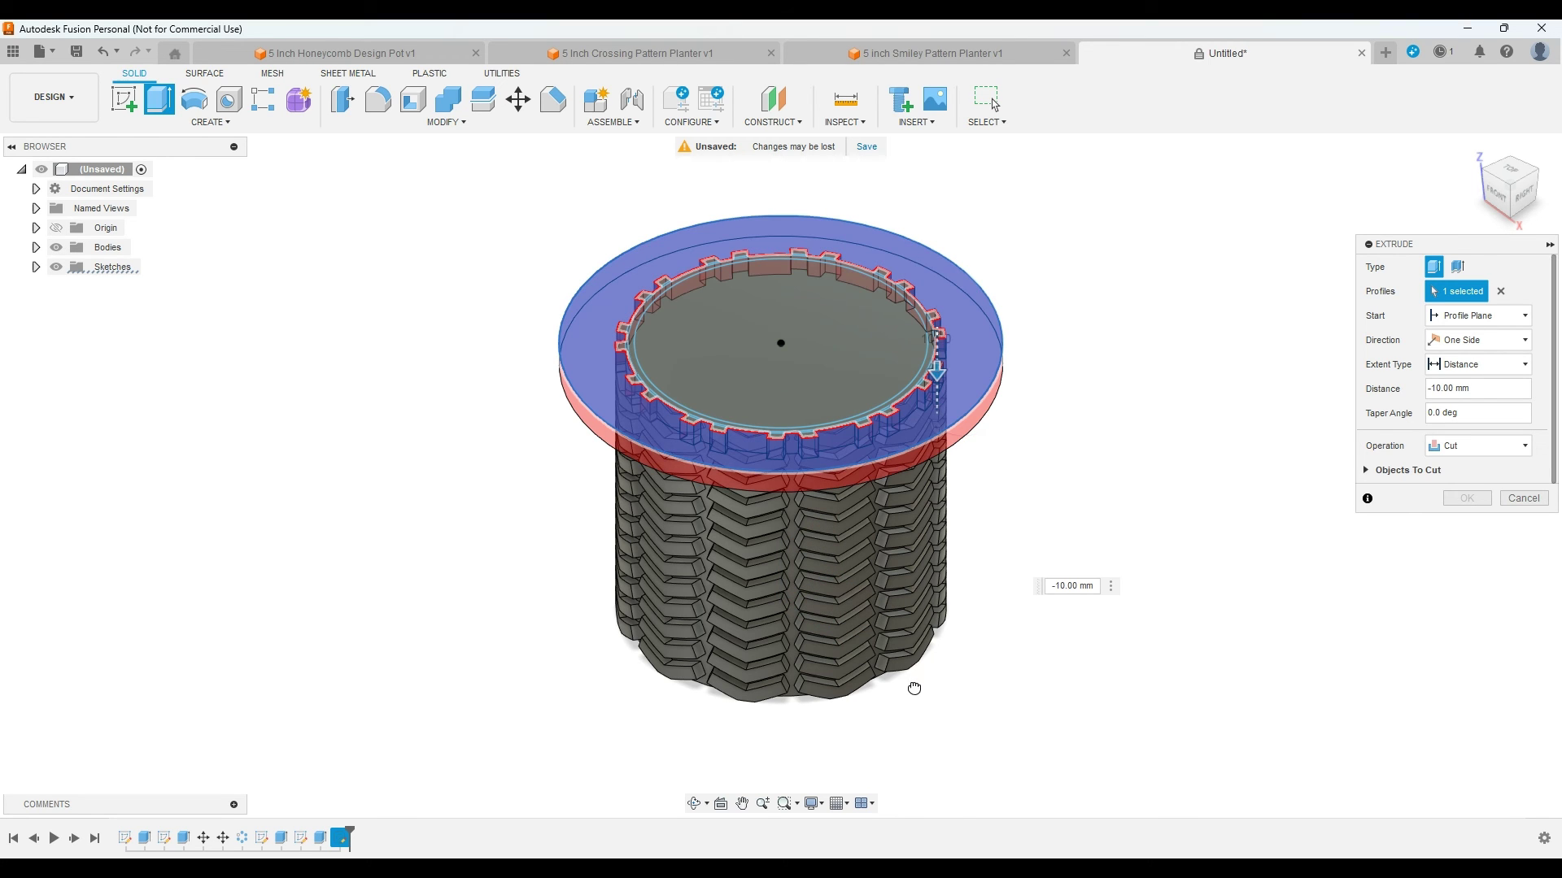
{"action": "left_click_drag", "start_coordinate": [908, 754], "coordinate": [937, 785]}
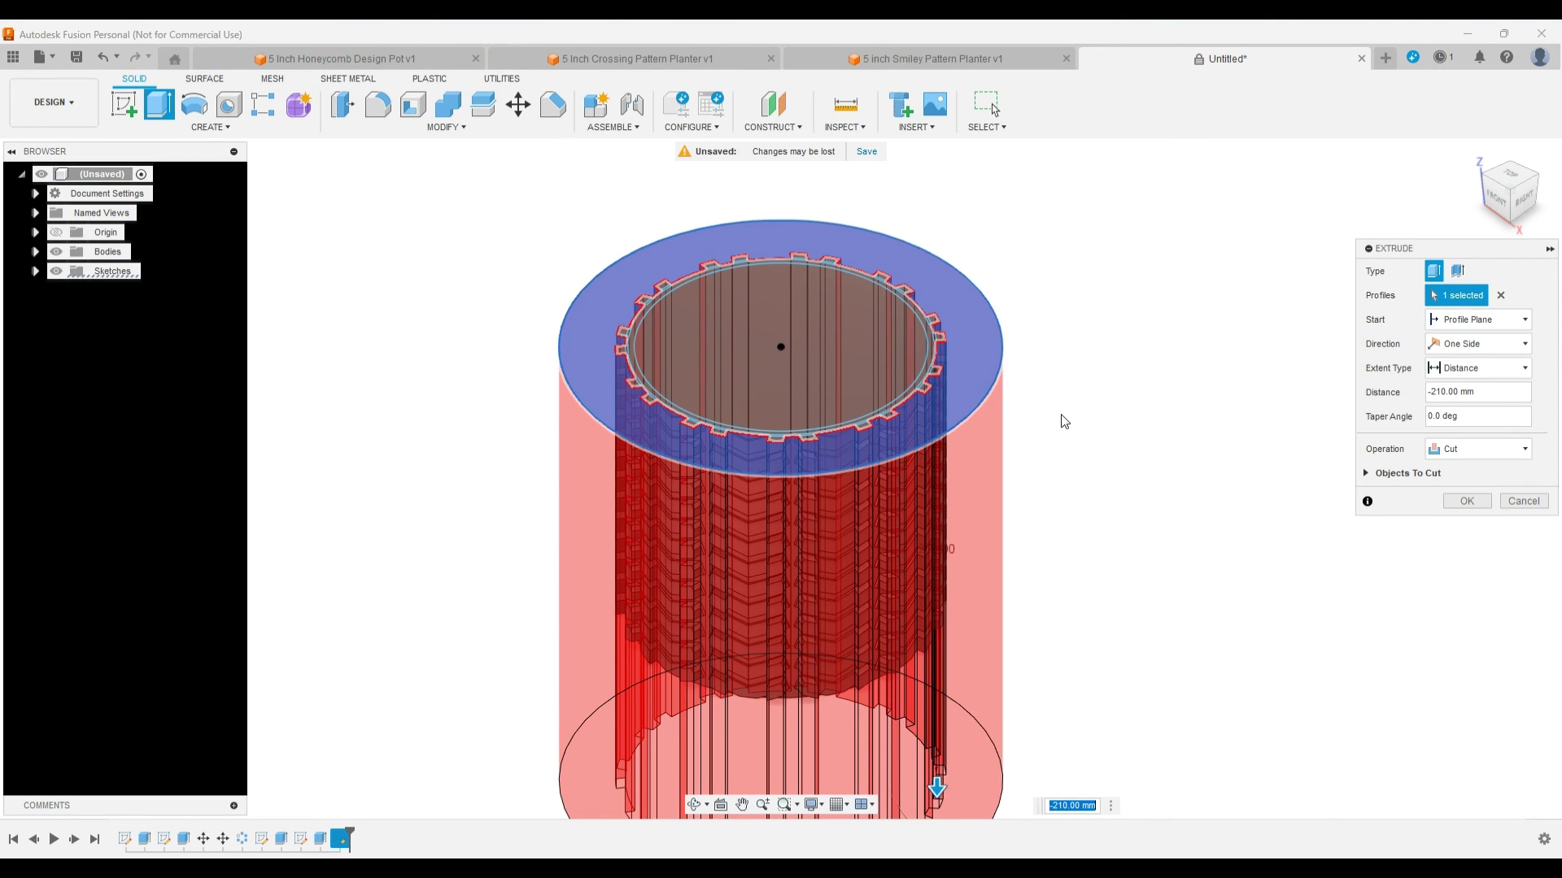
Step: Add every raised pattern profile outside the 1 mm offset circle to the cut extrusion and apply it
{"action": "scroll", "coordinate": [1063, 421], "scroll_direction": "up", "scroll_amount": 5}
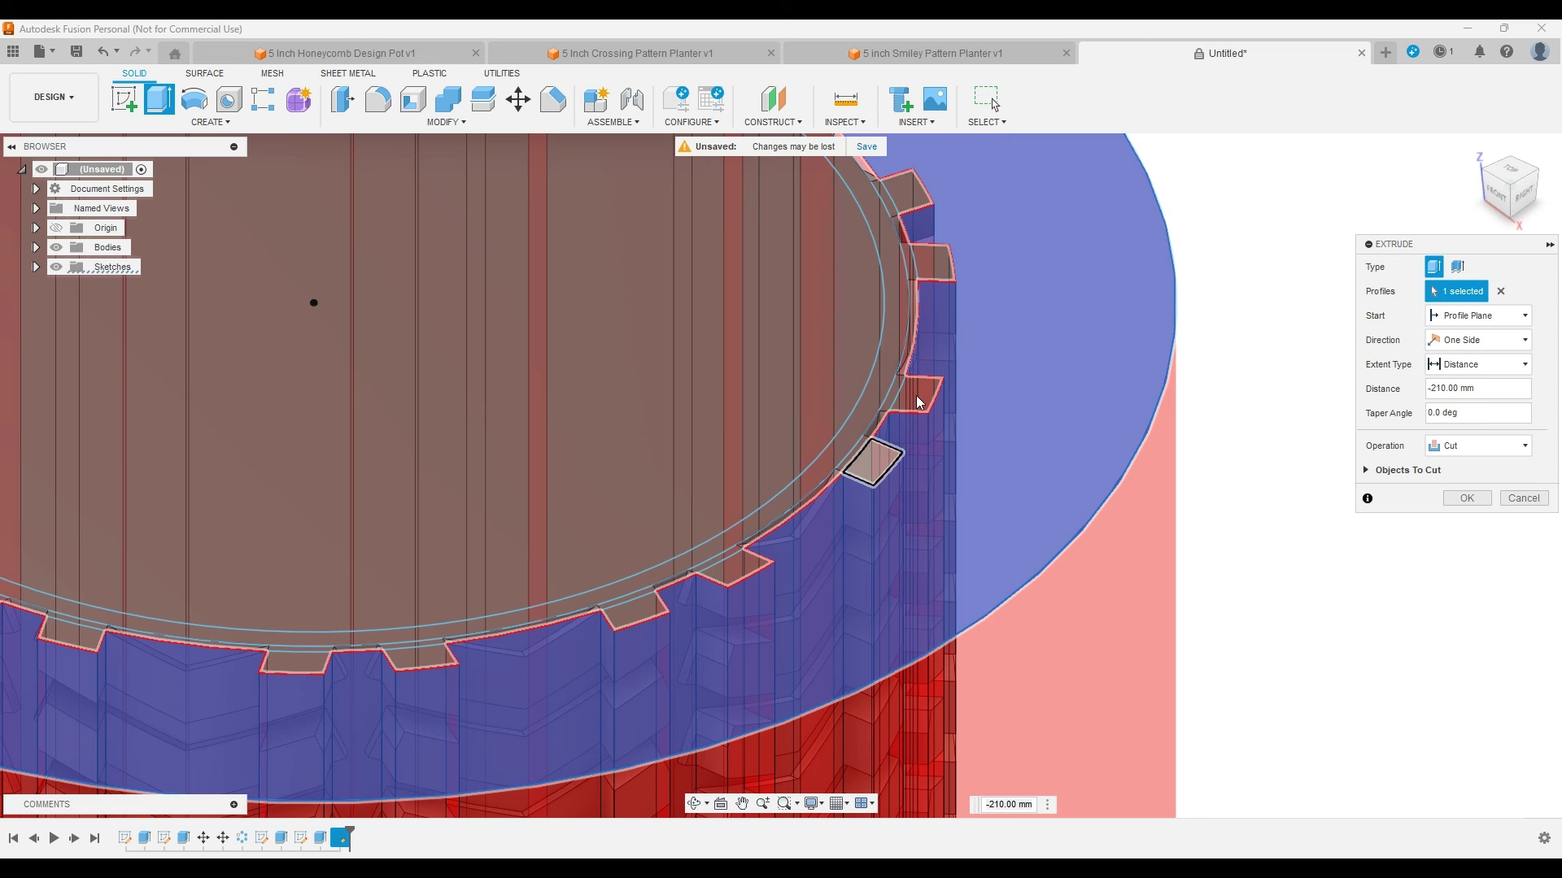
{"action": "left_click", "coordinate": [920, 396]}
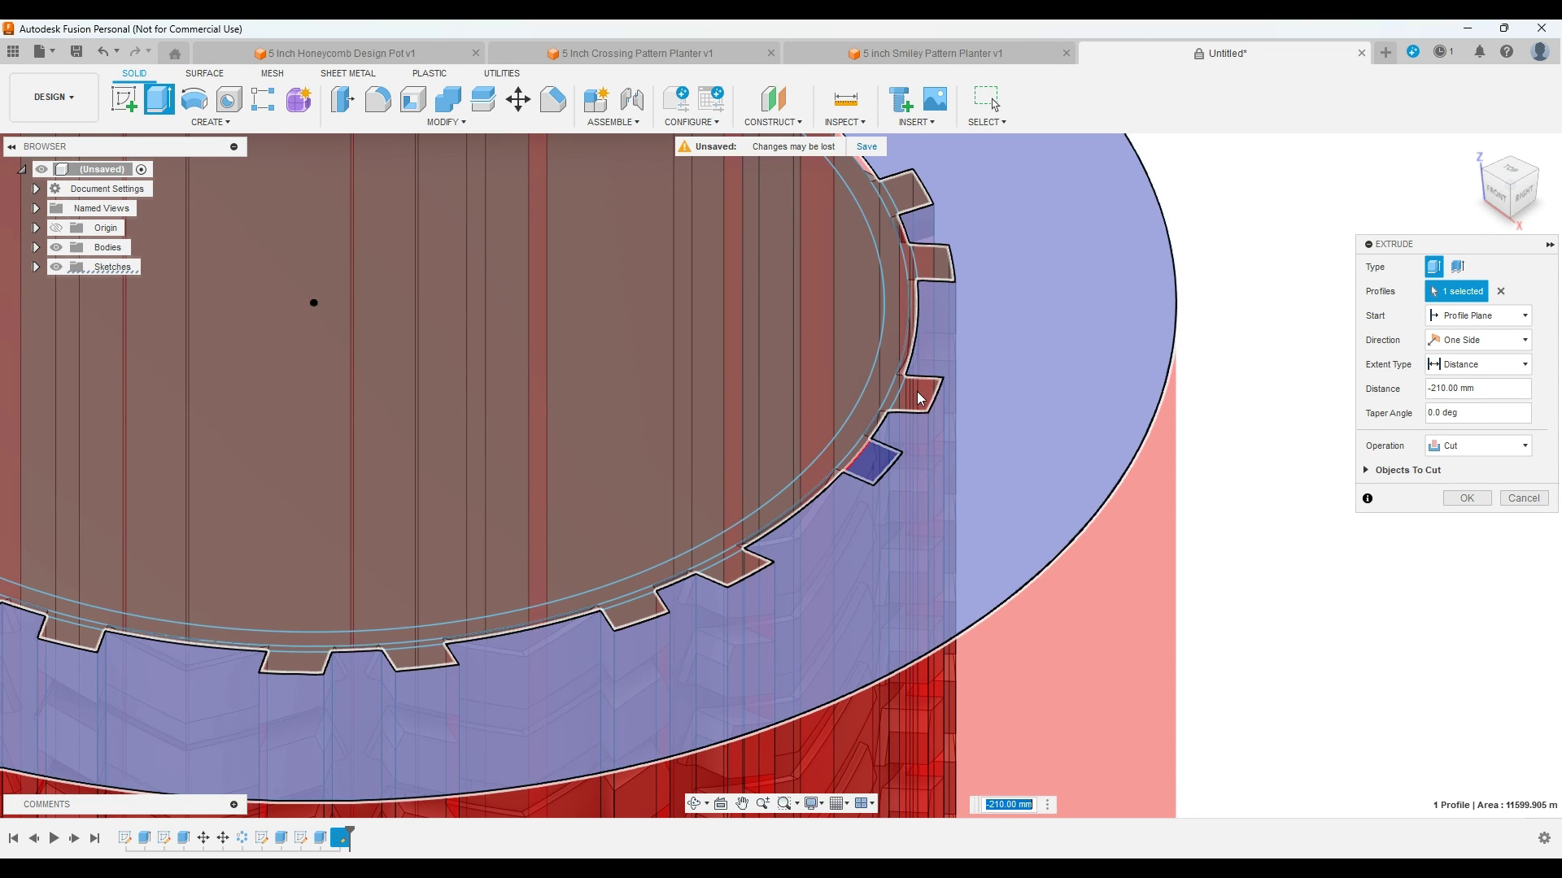
{"action": "left_click", "coordinate": [906, 187], "text": "ctrl"}
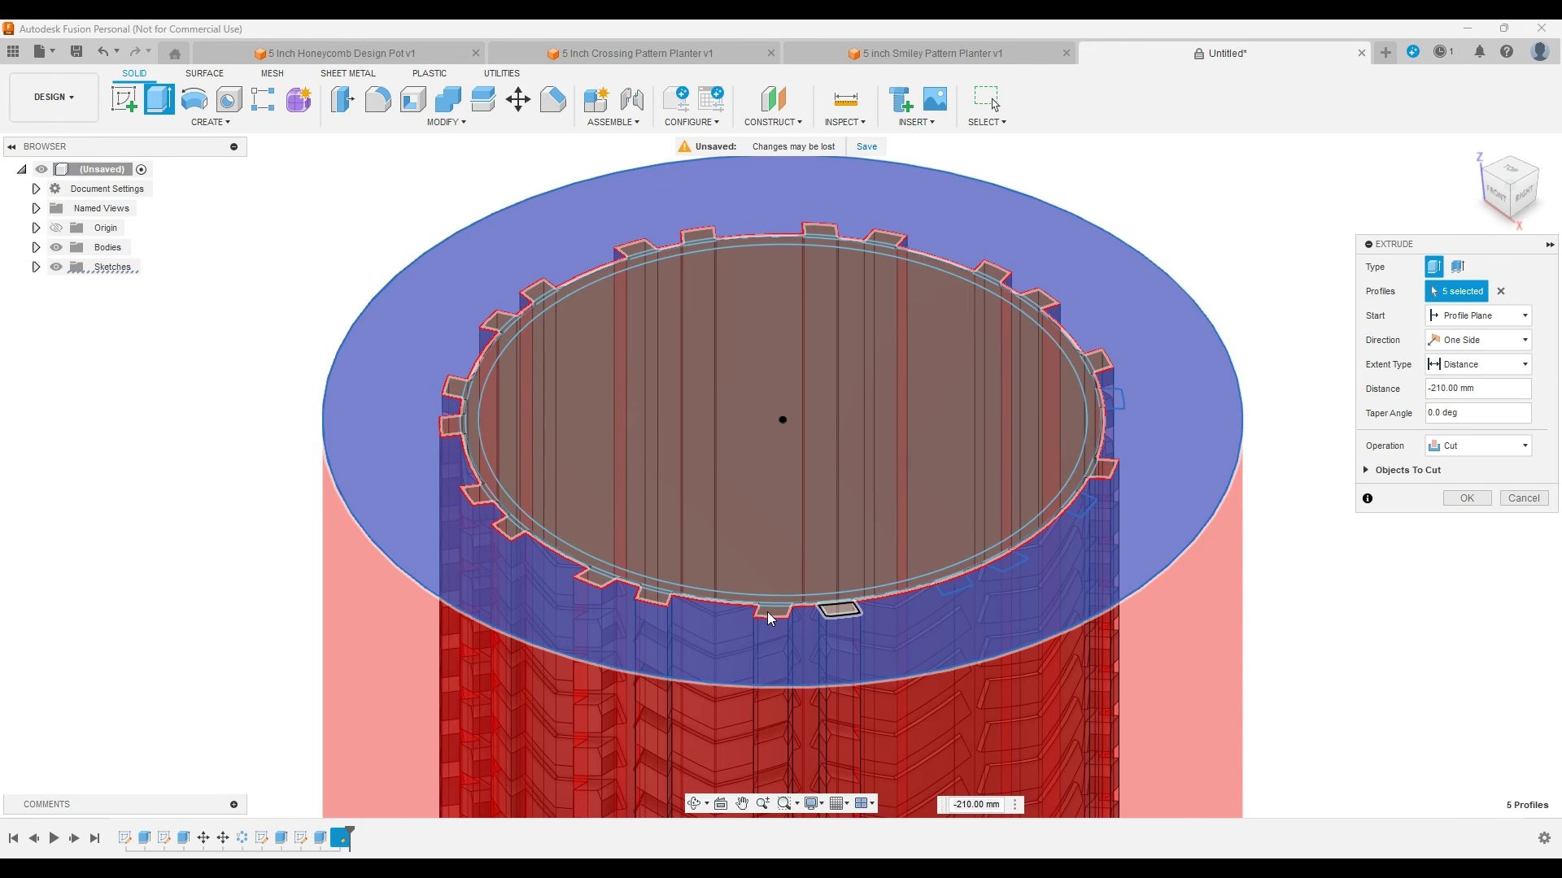
{"action": "left_click", "coordinate": [769, 613]}
{"action": "left_click", "coordinate": [653, 598]}
{"action": "left_click", "coordinate": [596, 580]}
{"action": "left_click", "coordinate": [510, 528]}
{"action": "left_click", "coordinate": [475, 495]}
{"action": "left_click", "coordinate": [449, 425]}
{"action": "left_click", "coordinate": [453, 387]}
{"action": "left_click", "coordinate": [496, 321]}
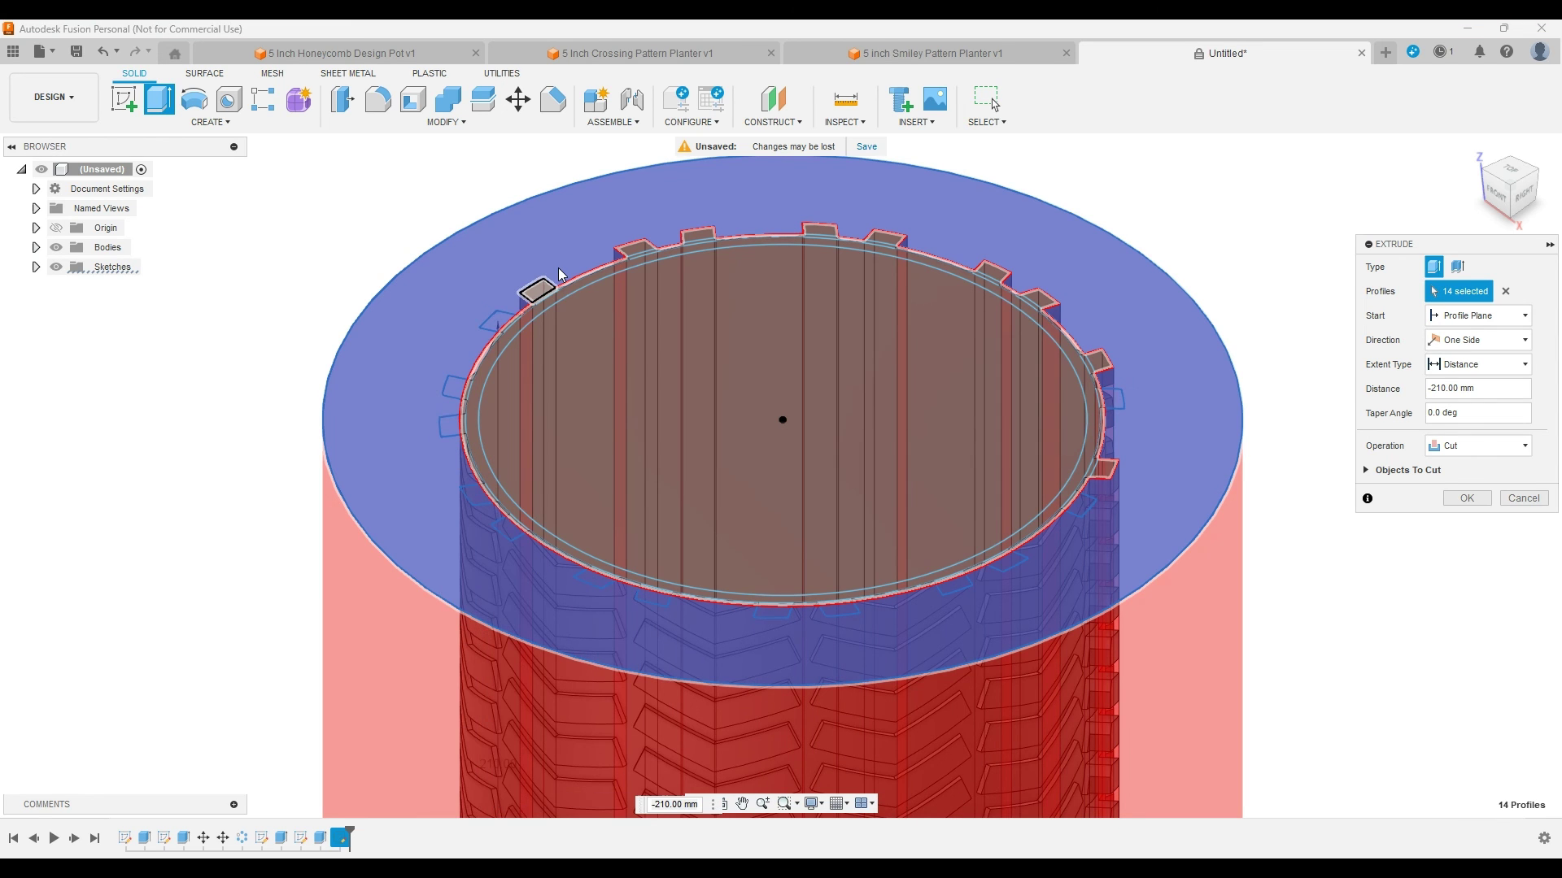
{"action": "mouse_move", "coordinate": [559, 274]}
{"action": "left_mouse_down"}
{"action": "mouse_move", "coordinate": [627, 248]}
{"action": "mouse_move", "coordinate": [886, 233]}
{"action": "mouse_move", "coordinate": [1088, 319]}
{"action": "left_mouse_up"}
{"action": "left_click", "coordinate": [1098, 360]}
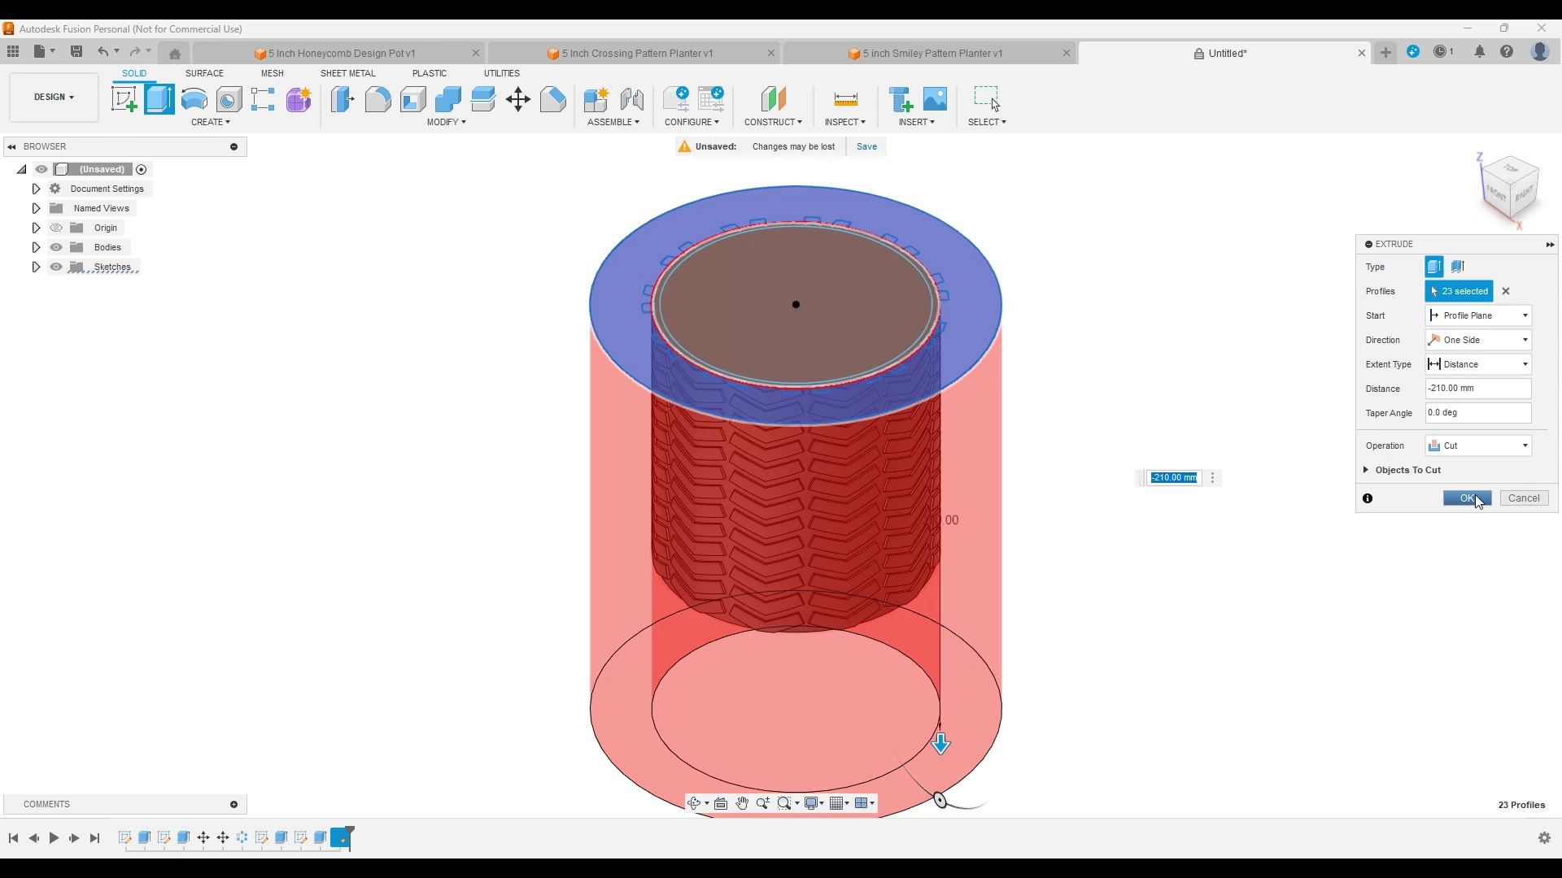
{"action": "left_click", "coordinate": [1474, 497]}
{"action": "key", "text": "Return"}
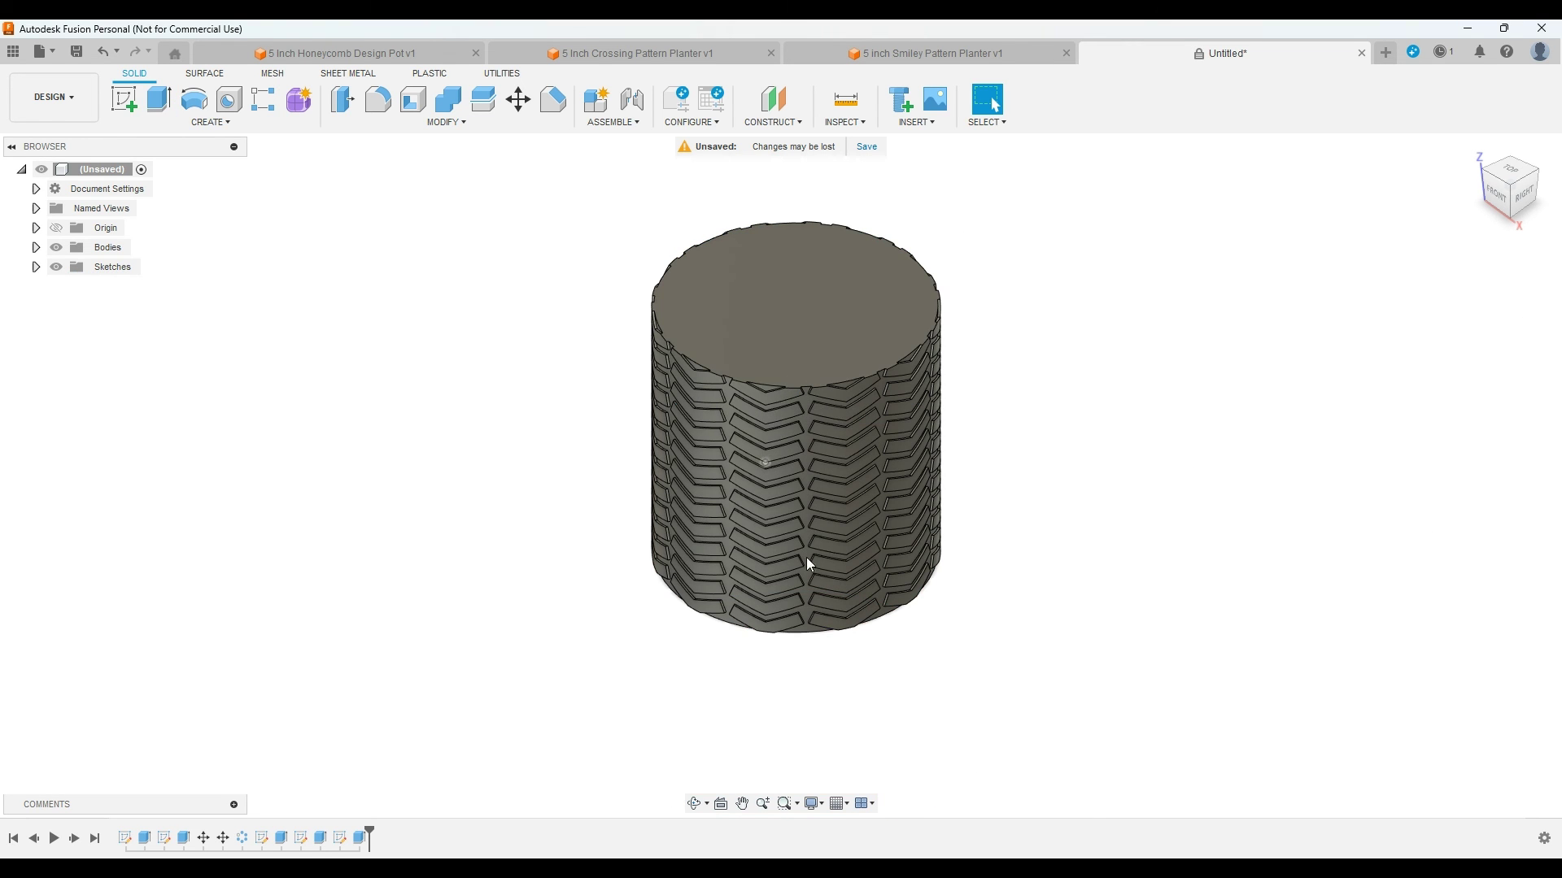
Step: Check the planter from below and above, and make Sketch5 visible again
{"action": "middle_click_drag", "start_coordinate": [688, 800], "coordinate": [753, 518], "text": "shift"}
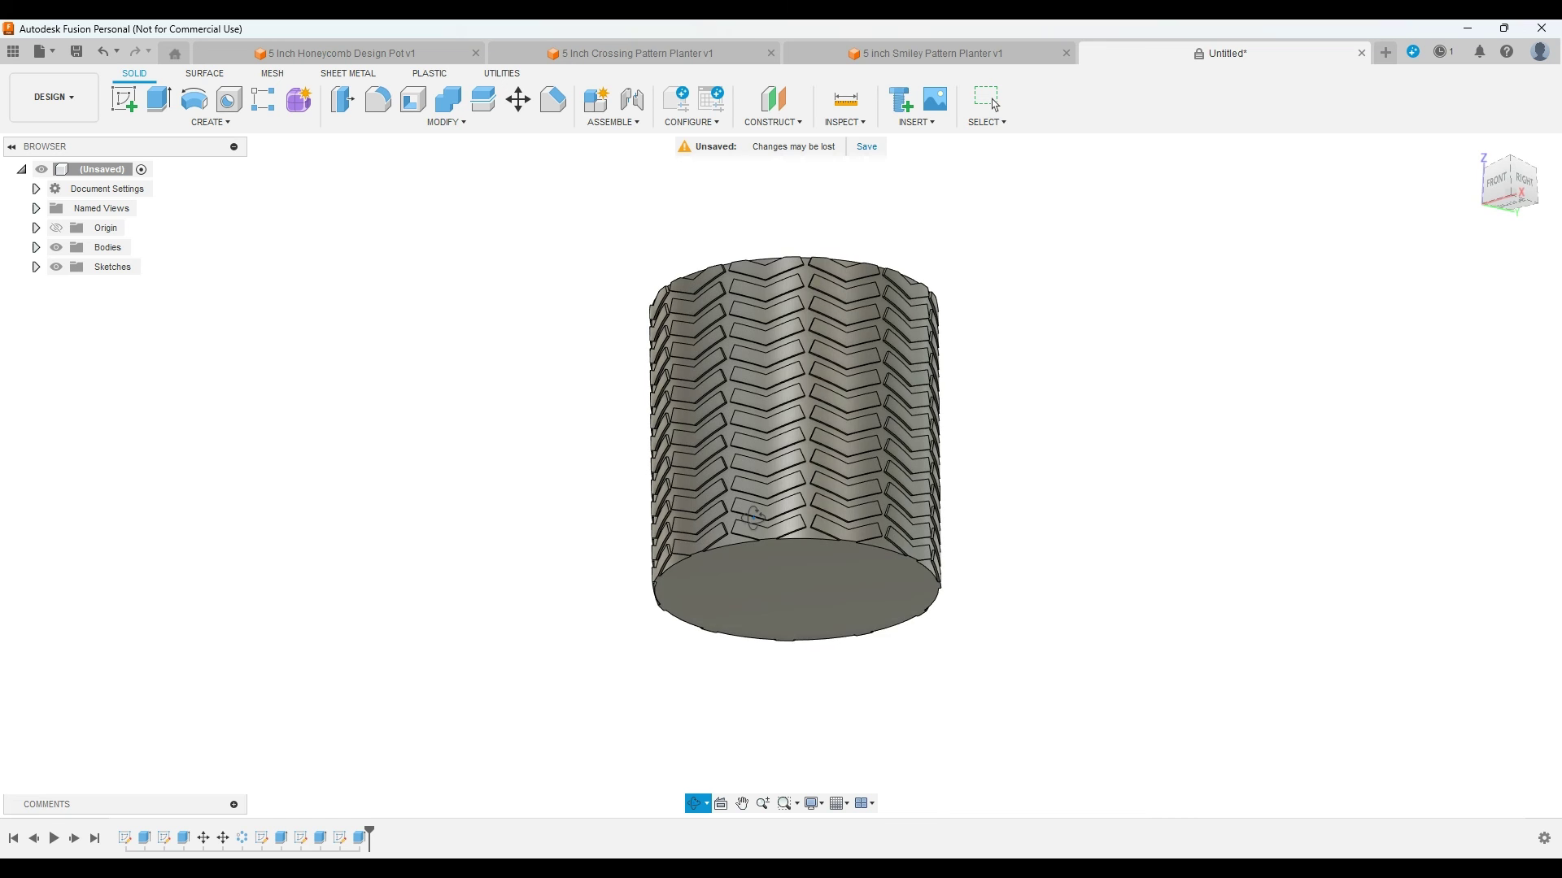
{"action": "left_click_drag", "start_coordinate": [752, 518], "coordinate": [715, 629]}
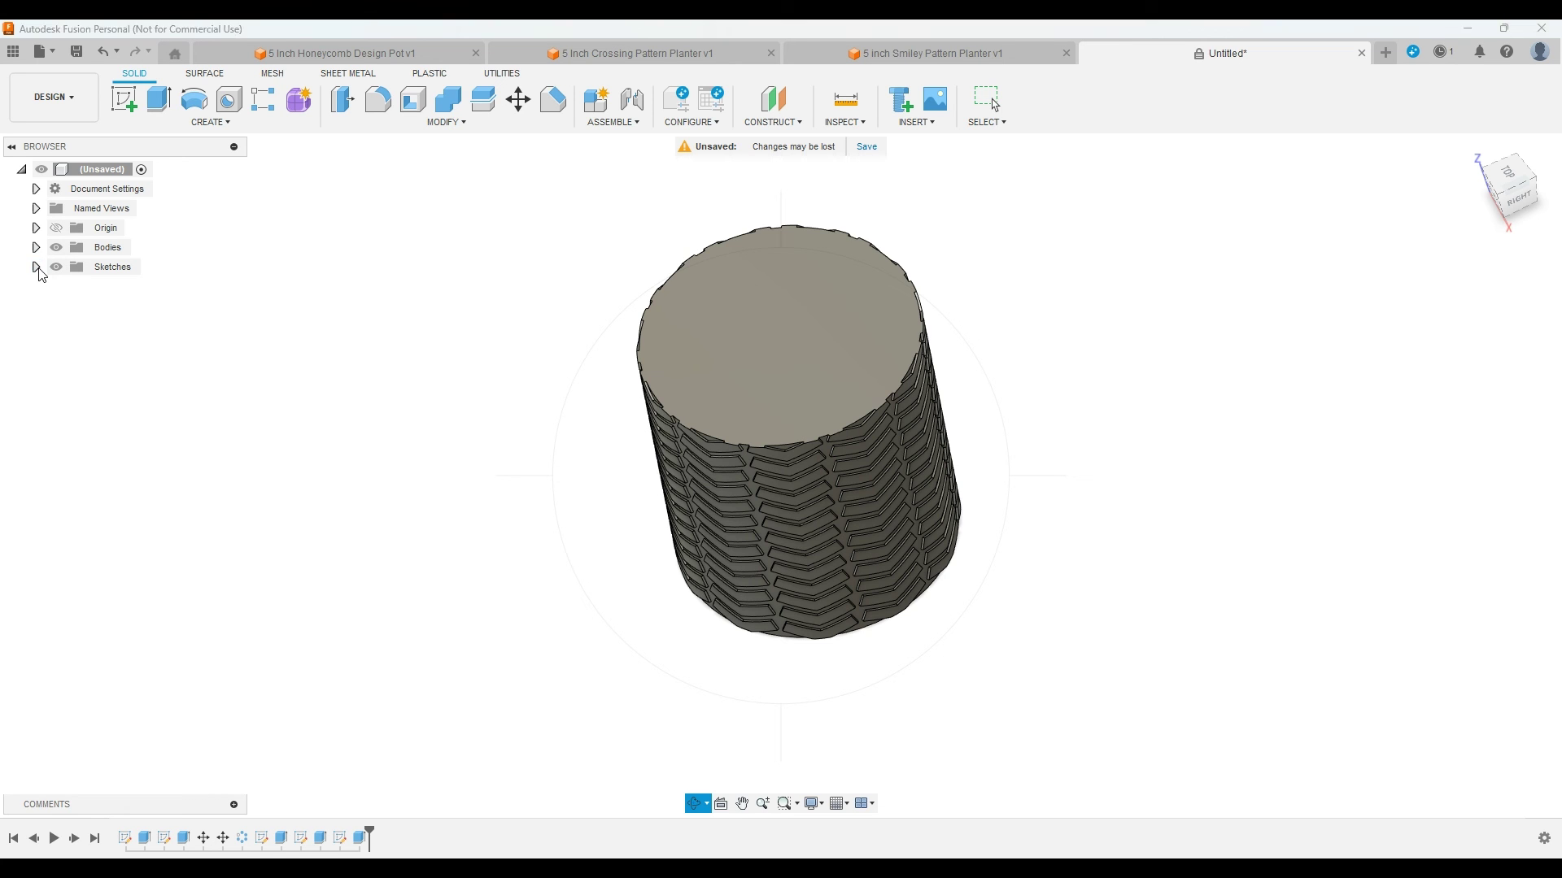
{"action": "left_click", "coordinate": [37, 267]}
{"action": "left_click", "coordinate": [70, 364]}
{"action": "key", "text": "Escape"}
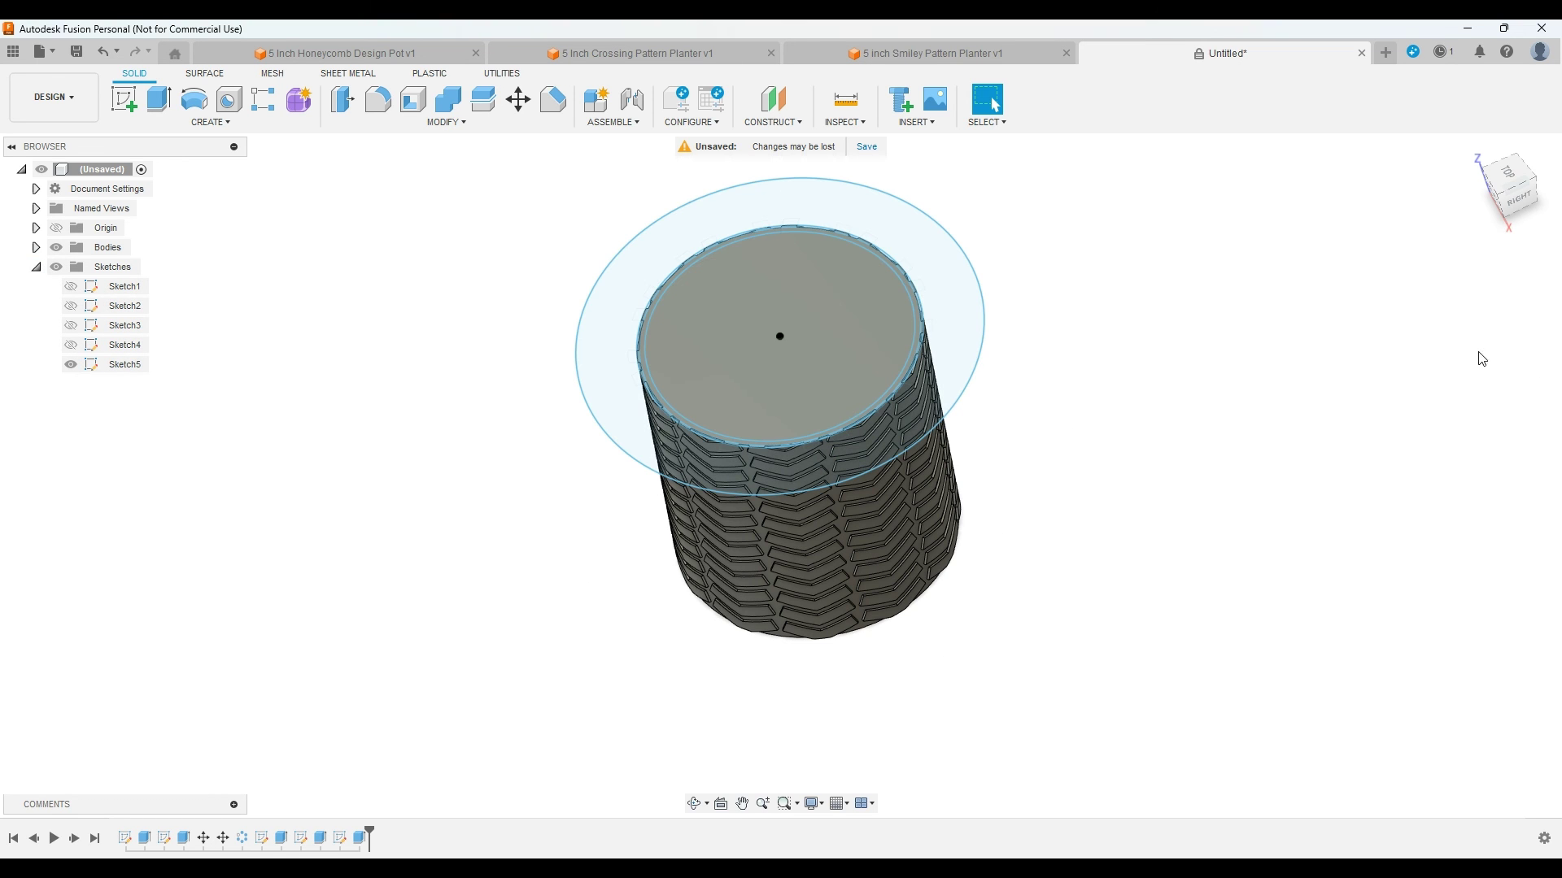
Step: Hollow out the planter by extruding the inner circle profile of Sketch5 as a cut of -125 mm
{"action": "left_click", "coordinate": [772, 311]}
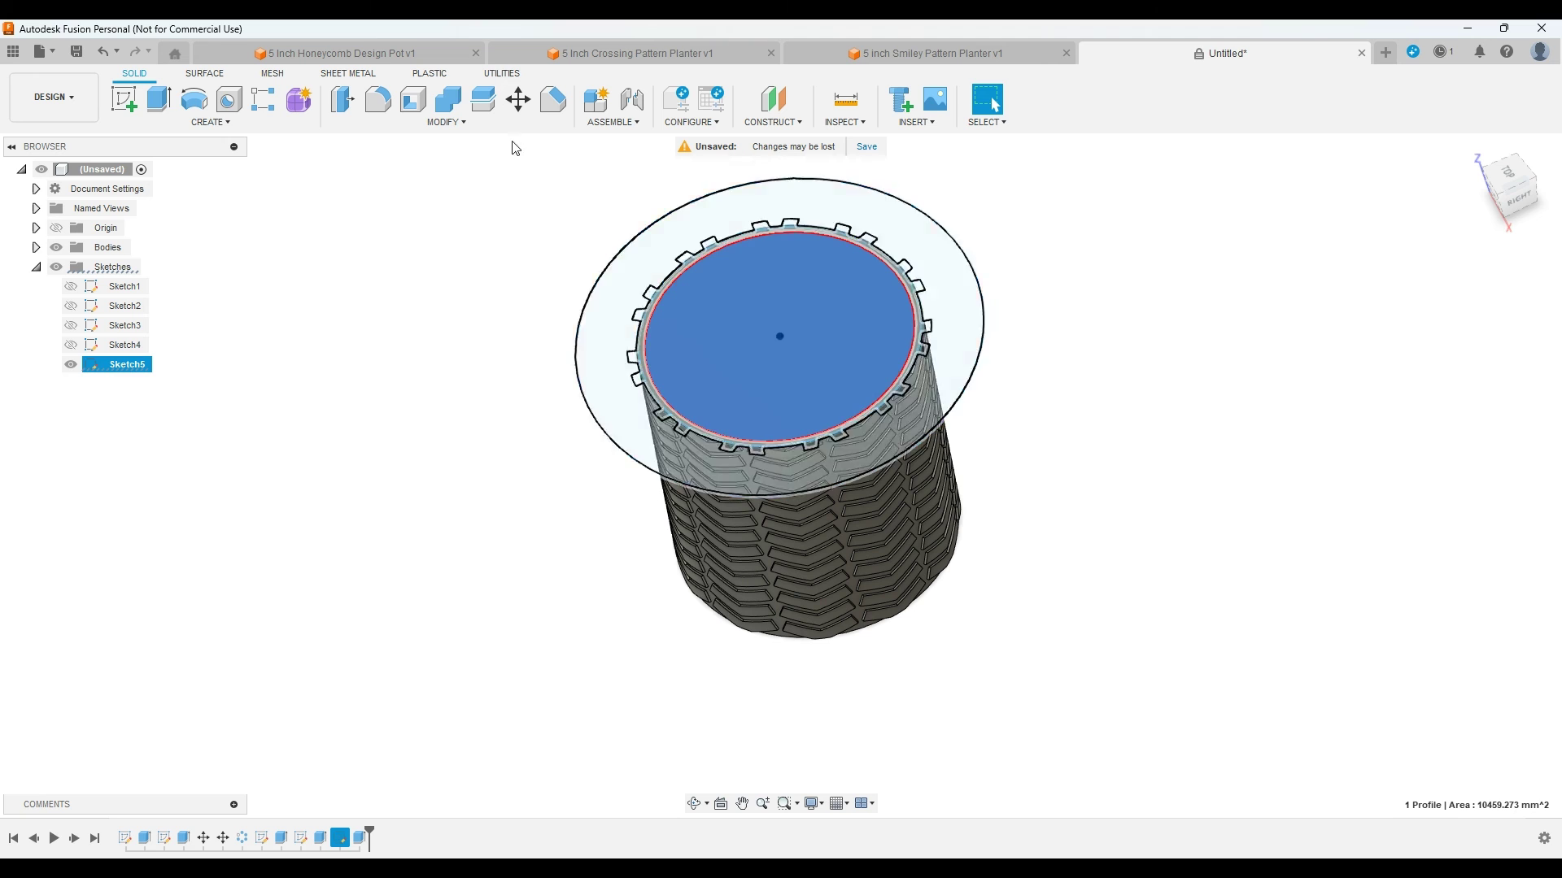
{"action": "key", "text": "e"}
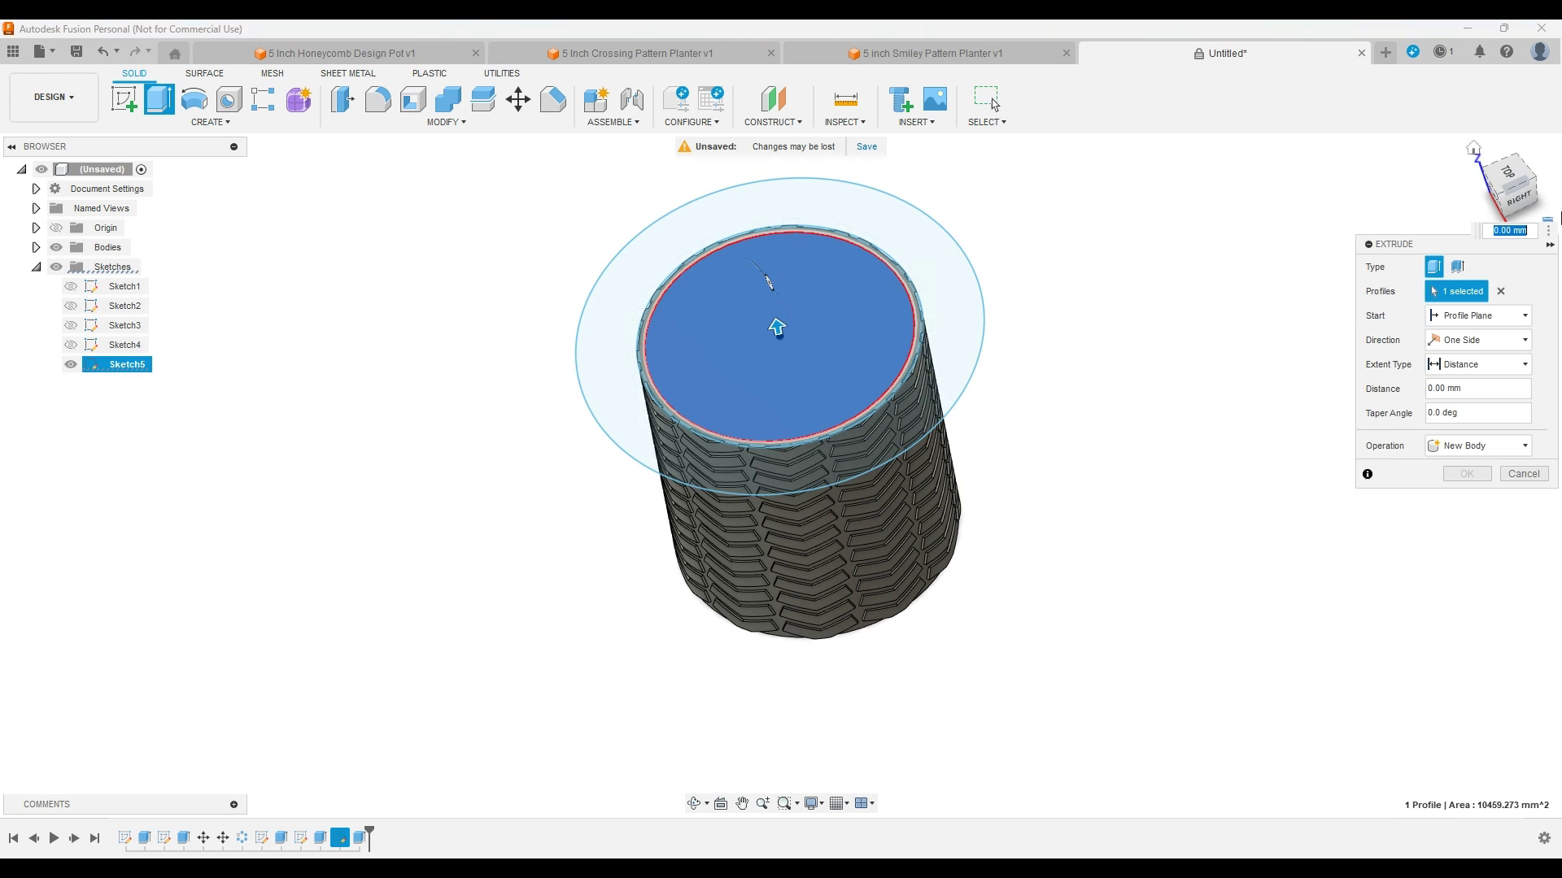
{"action": "left_click", "coordinate": [1518, 197]}
{"action": "left_click_drag", "start_coordinate": [810, 271], "coordinate": [810, 567]}
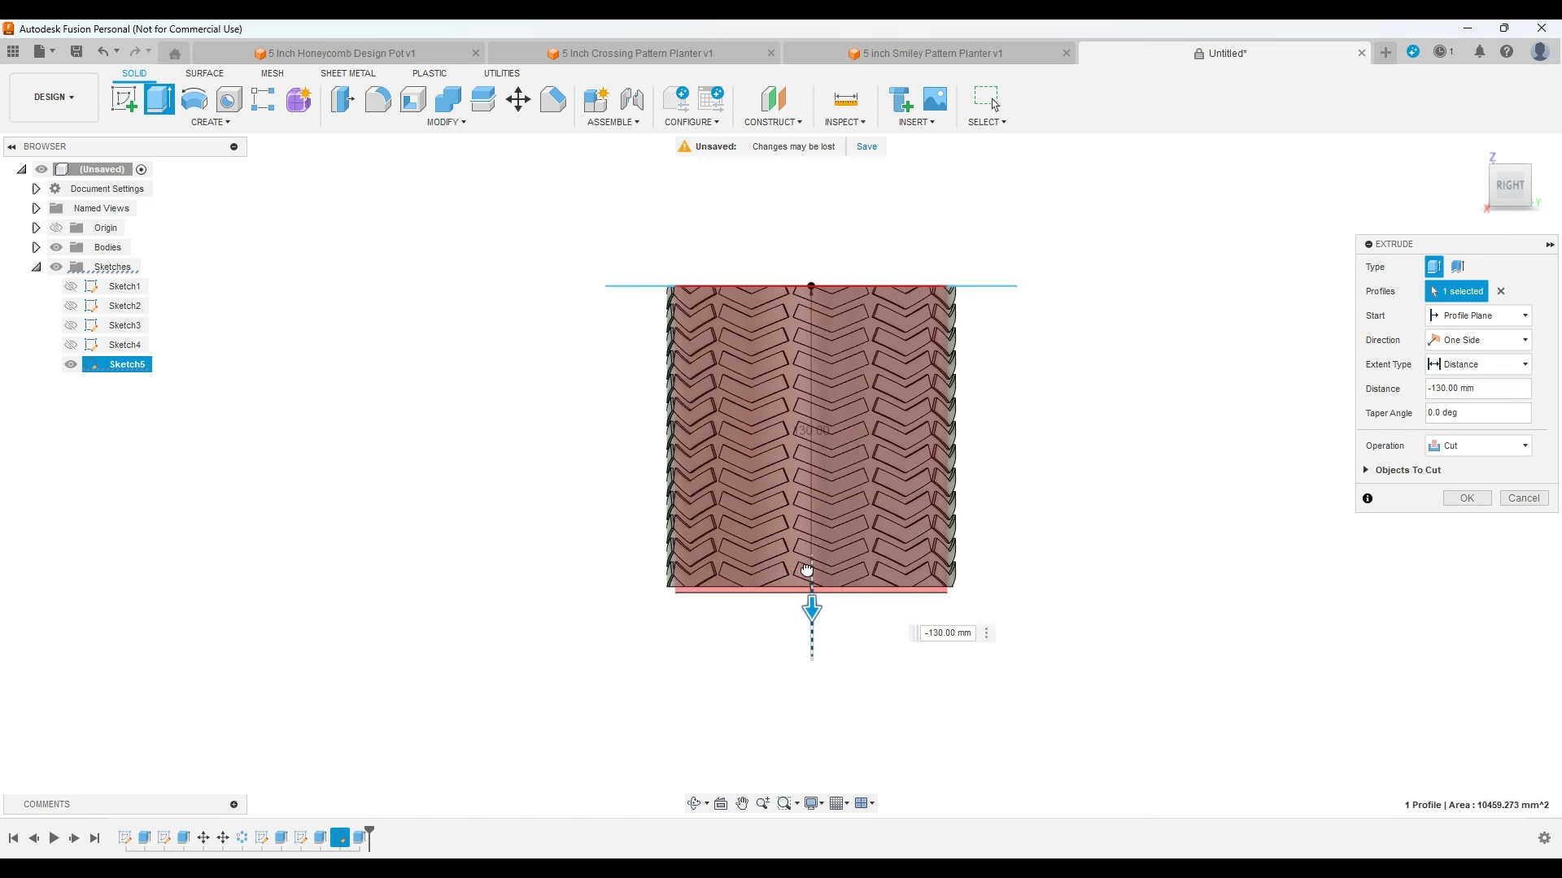
{"action": "scroll", "coordinate": [801, 579], "scroll_direction": "up", "scroll_amount": 5}
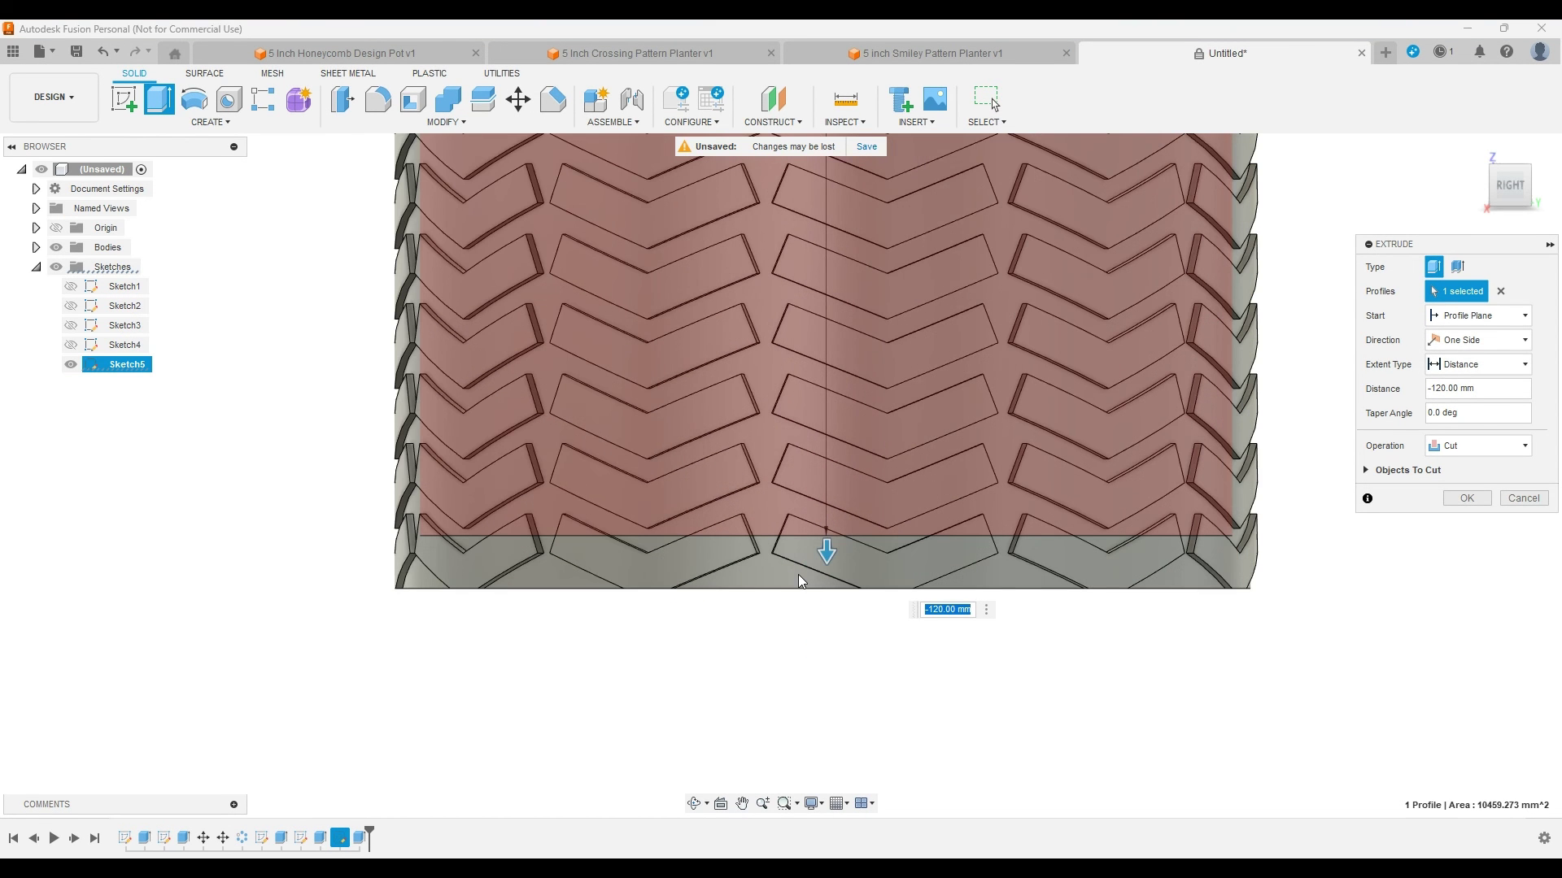
{"action": "scroll", "coordinate": [798, 574], "scroll_direction": "up", "scroll_amount": 3}
{"action": "left_click_drag", "start_coordinate": [847, 533], "coordinate": [866, 608]}
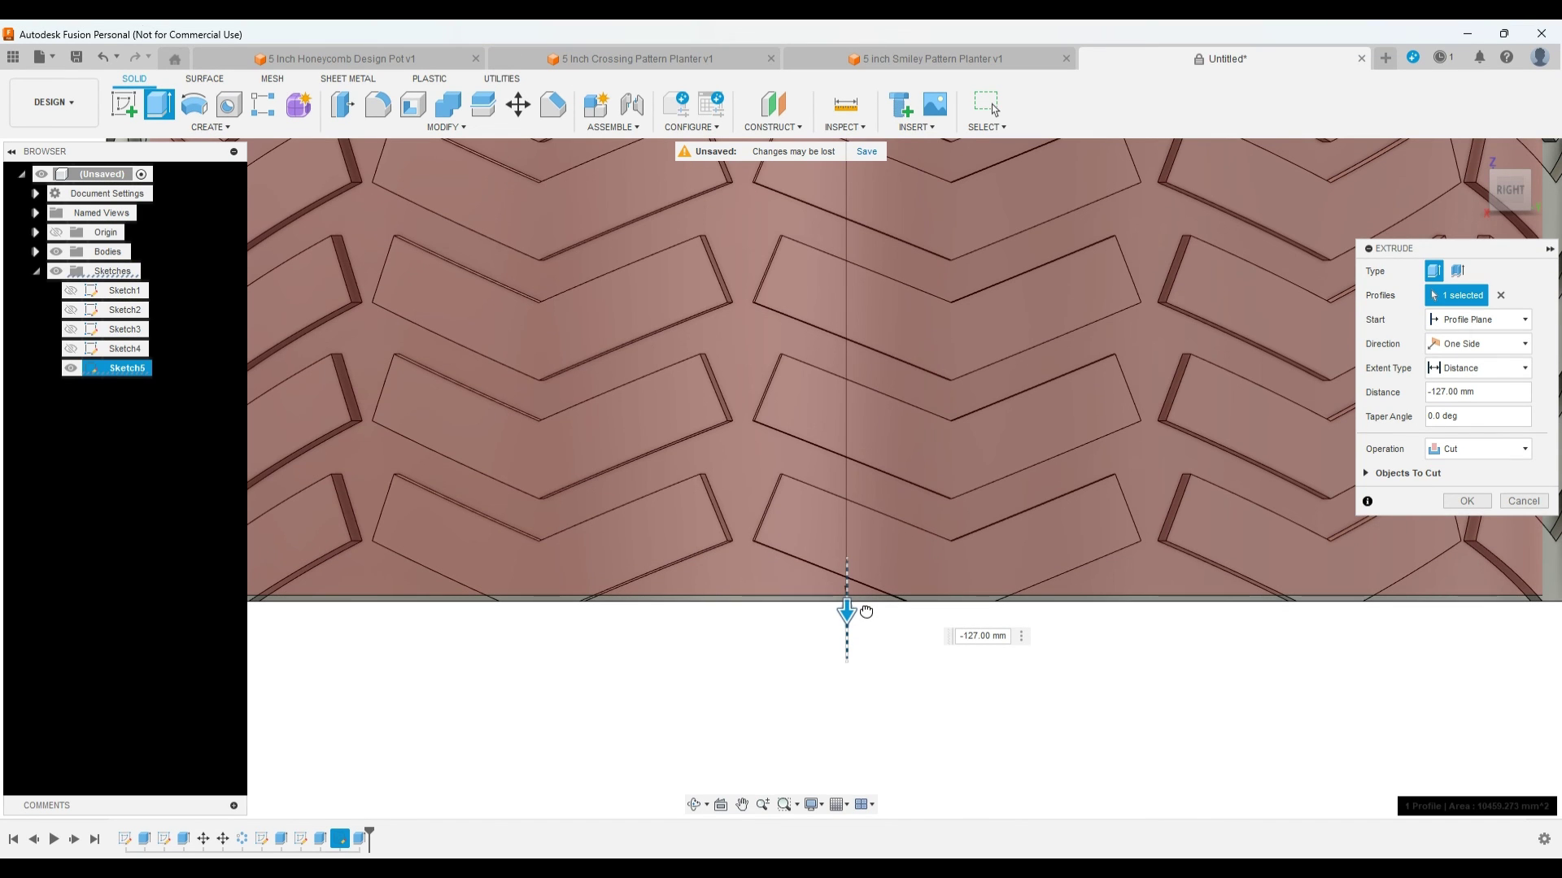
{"action": "left_click_drag", "start_coordinate": [867, 612], "coordinate": [863, 588]}
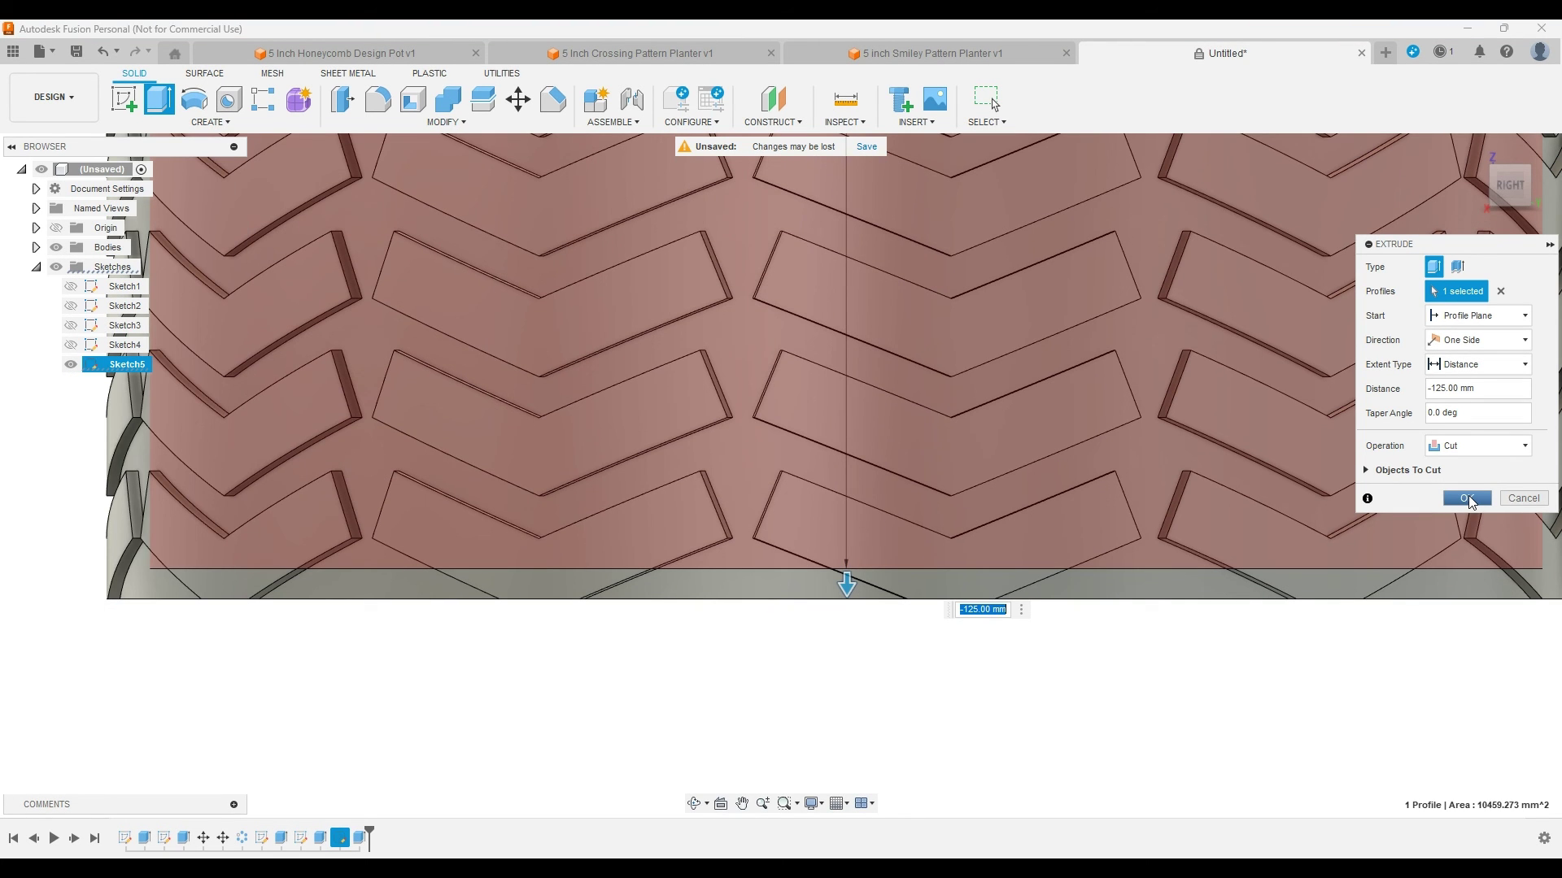
{"action": "left_click", "coordinate": [1468, 499]}
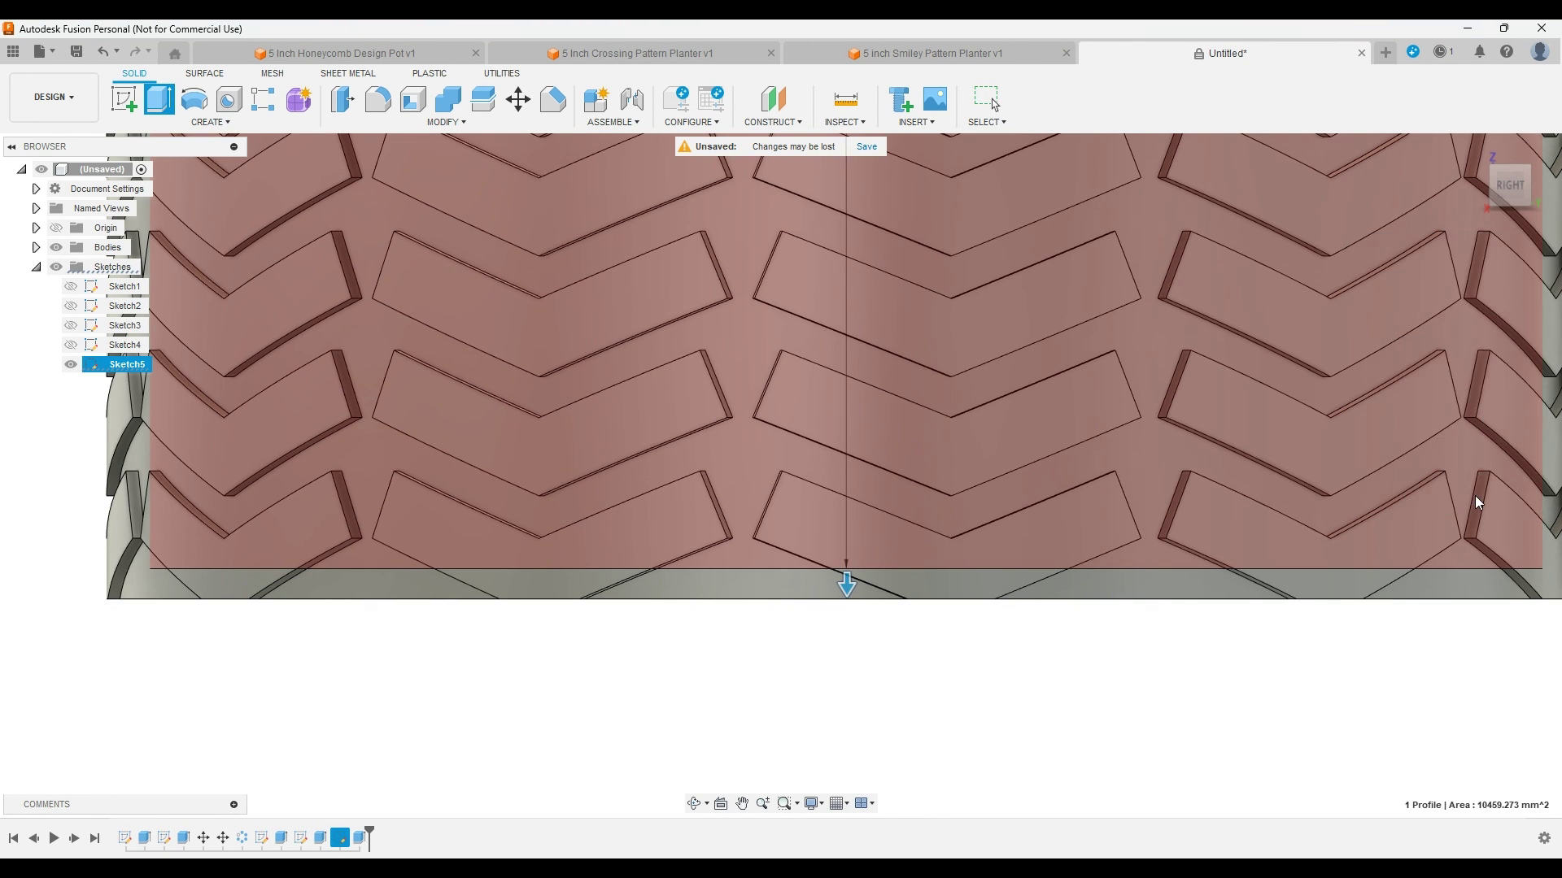
Step: Hide Sketch5 and inspect the hollowed planter from the side and into its open top
{"action": "scroll", "coordinate": [1070, 513], "scroll_direction": "down", "scroll_amount": 3}
{"action": "scroll", "coordinate": [1070, 512], "scroll_direction": "down", "scroll_amount": 3}
{"action": "left_click", "coordinate": [695, 804]}
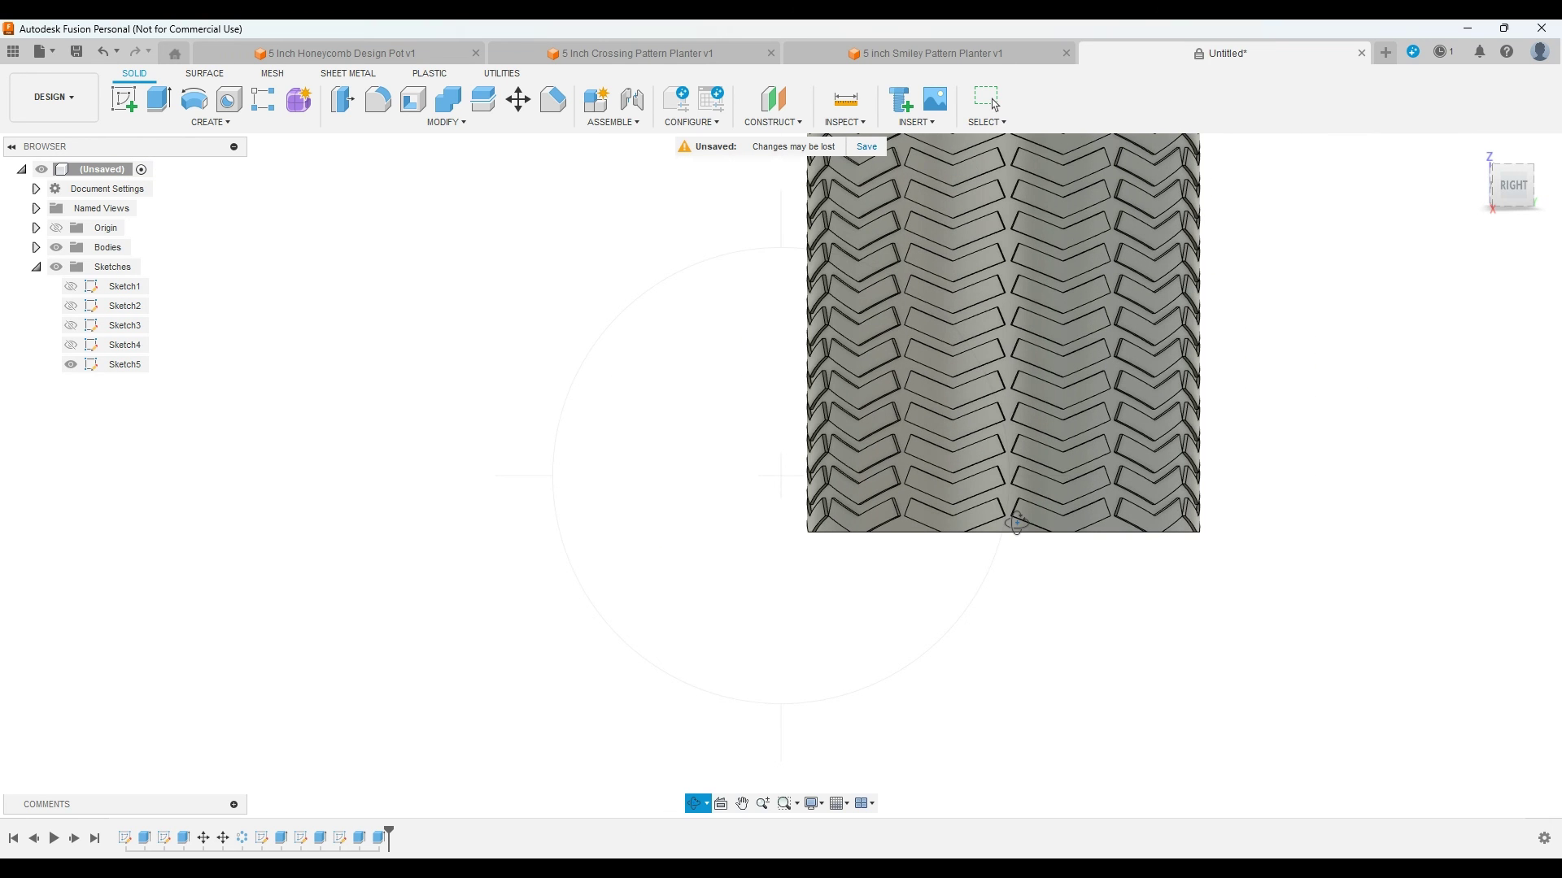
{"action": "left_click_drag", "start_coordinate": [996, 359], "coordinate": [1171, 367]}
{"action": "left_click", "coordinate": [71, 364]}
{"action": "mouse_move", "coordinate": [1057, 419]}
{"action": "left_mouse_down"}
{"action": "mouse_move", "coordinate": [1016, 365]}
{"action": "mouse_move", "coordinate": [991, 398]}
{"action": "mouse_move", "coordinate": [979, 342]}
{"action": "mouse_move", "coordinate": [821, 341]}
{"action": "mouse_move", "coordinate": [743, 344]}
{"action": "mouse_move", "coordinate": [693, 413]}
{"action": "mouse_move", "coordinate": [713, 431]}
{"action": "left_mouse_up"}
{"action": "scroll", "coordinate": [990, 398], "scroll_direction": "down", "scroll_amount": 5}
{"action": "scroll", "coordinate": [736, 358], "scroll_direction": "up", "scroll_amount": 5}
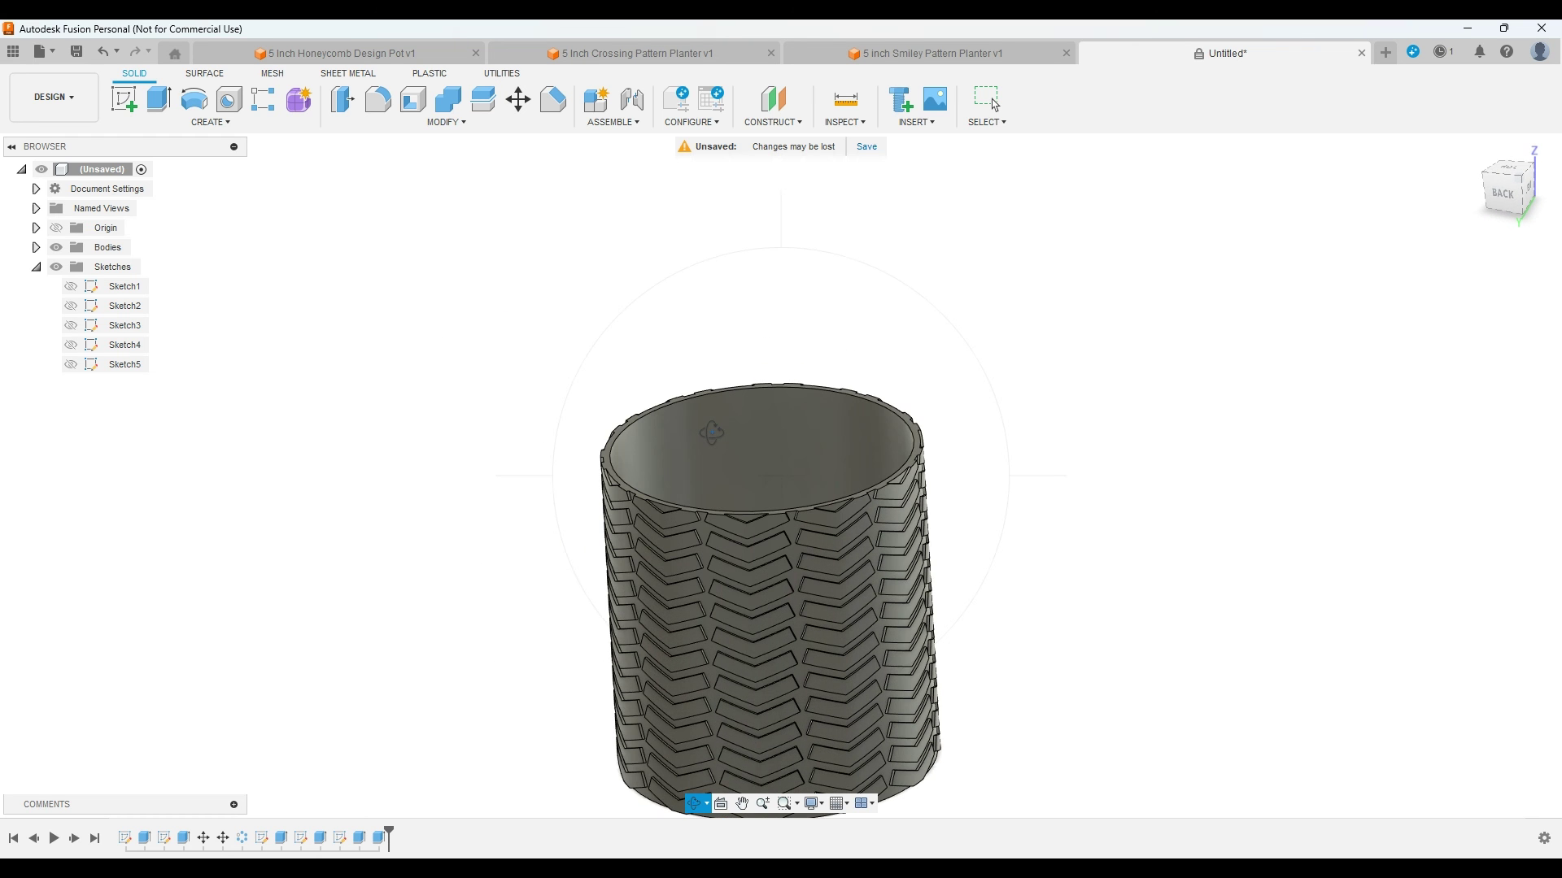
{"action": "scroll", "coordinate": [701, 441], "scroll_direction": "down", "scroll_amount": 3}
{"action": "scroll", "coordinate": [761, 521], "scroll_direction": "down", "scroll_amount": 3}
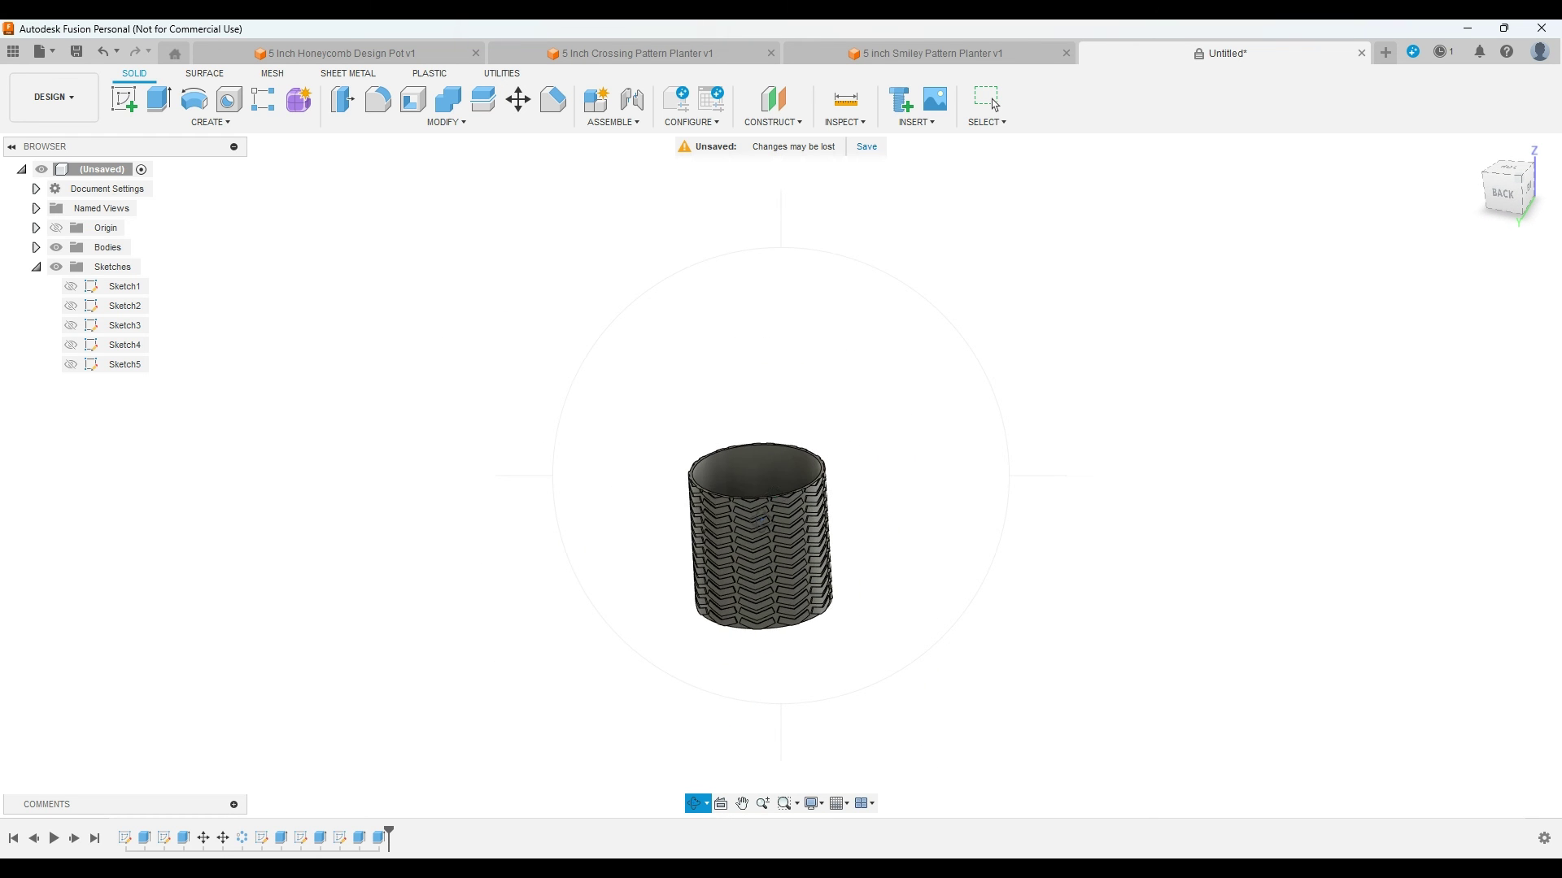
Step: Look through the finished smiley, crossing pattern and honeycomb planter designs in the other open documents
{"action": "left_click", "coordinate": [936, 57]}
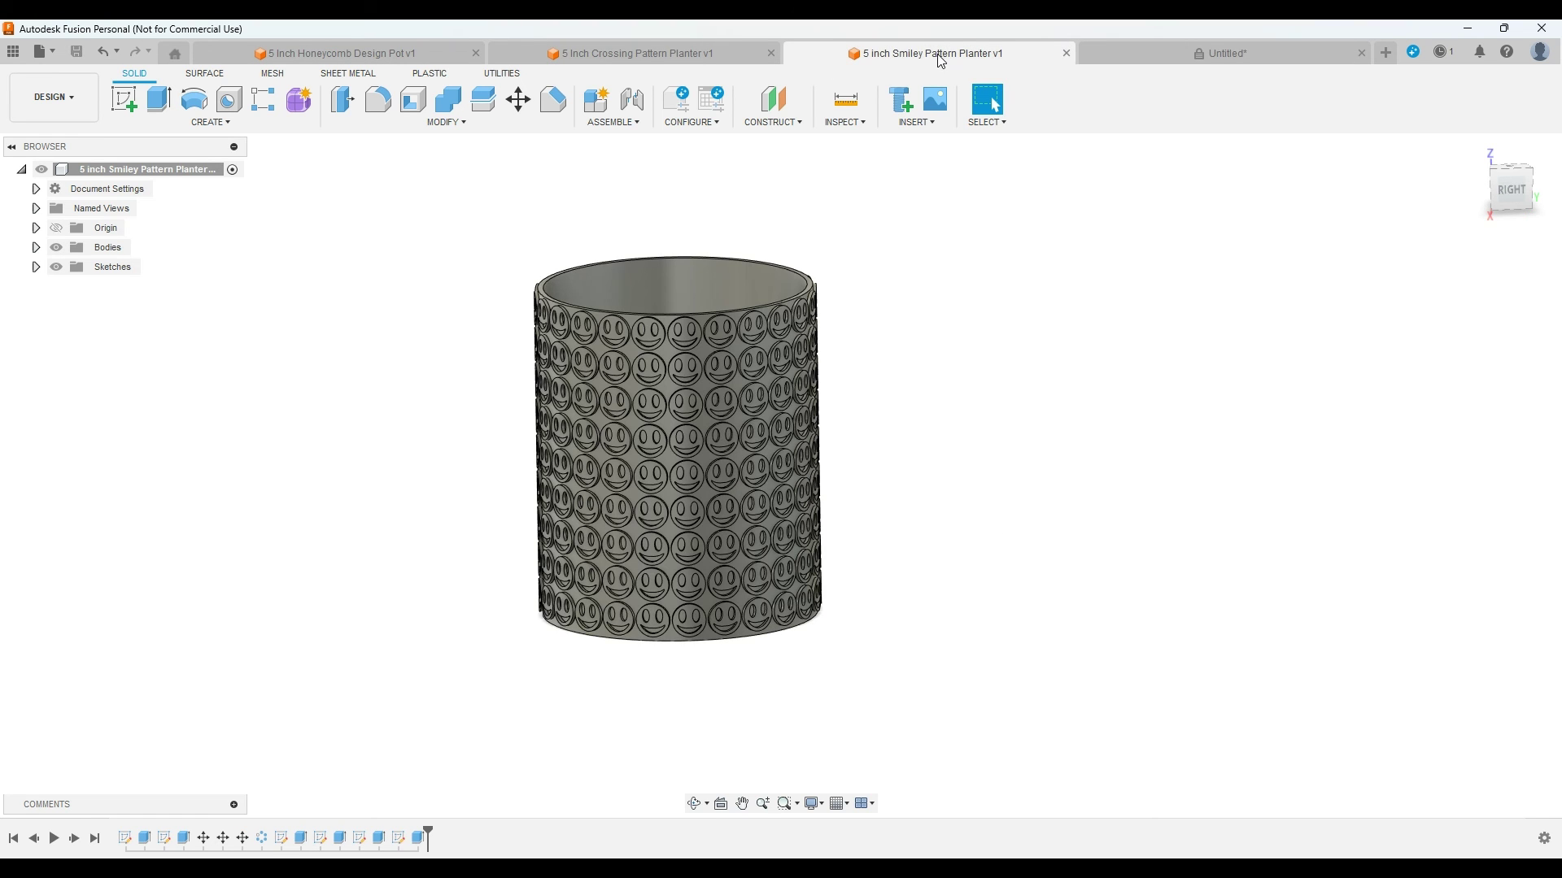
{"action": "left_click", "coordinate": [685, 50]}
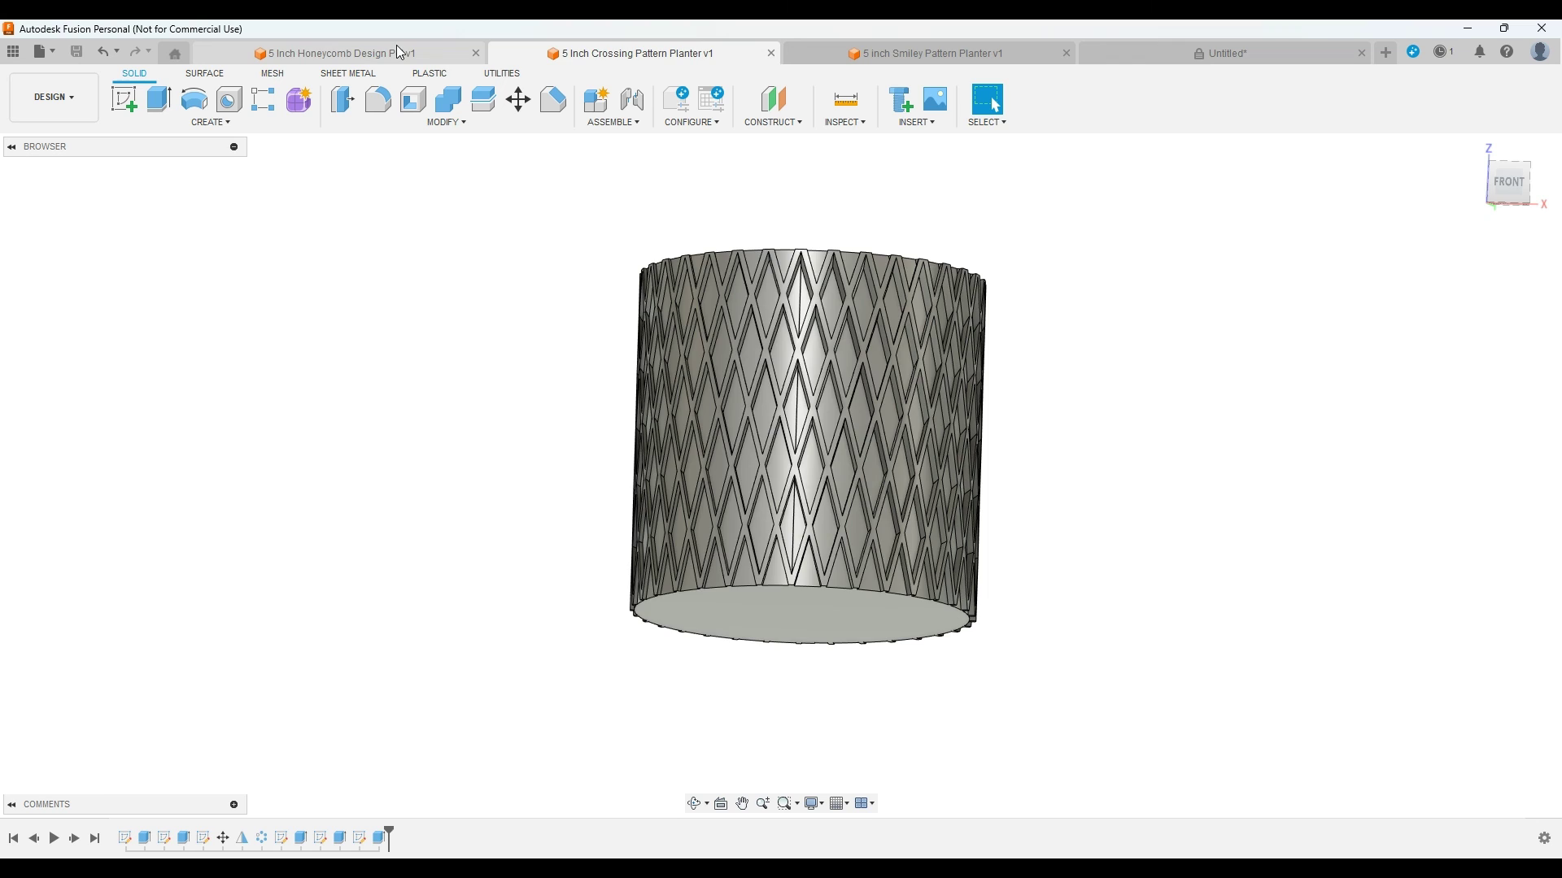
{"action": "left_click", "coordinate": [398, 52]}
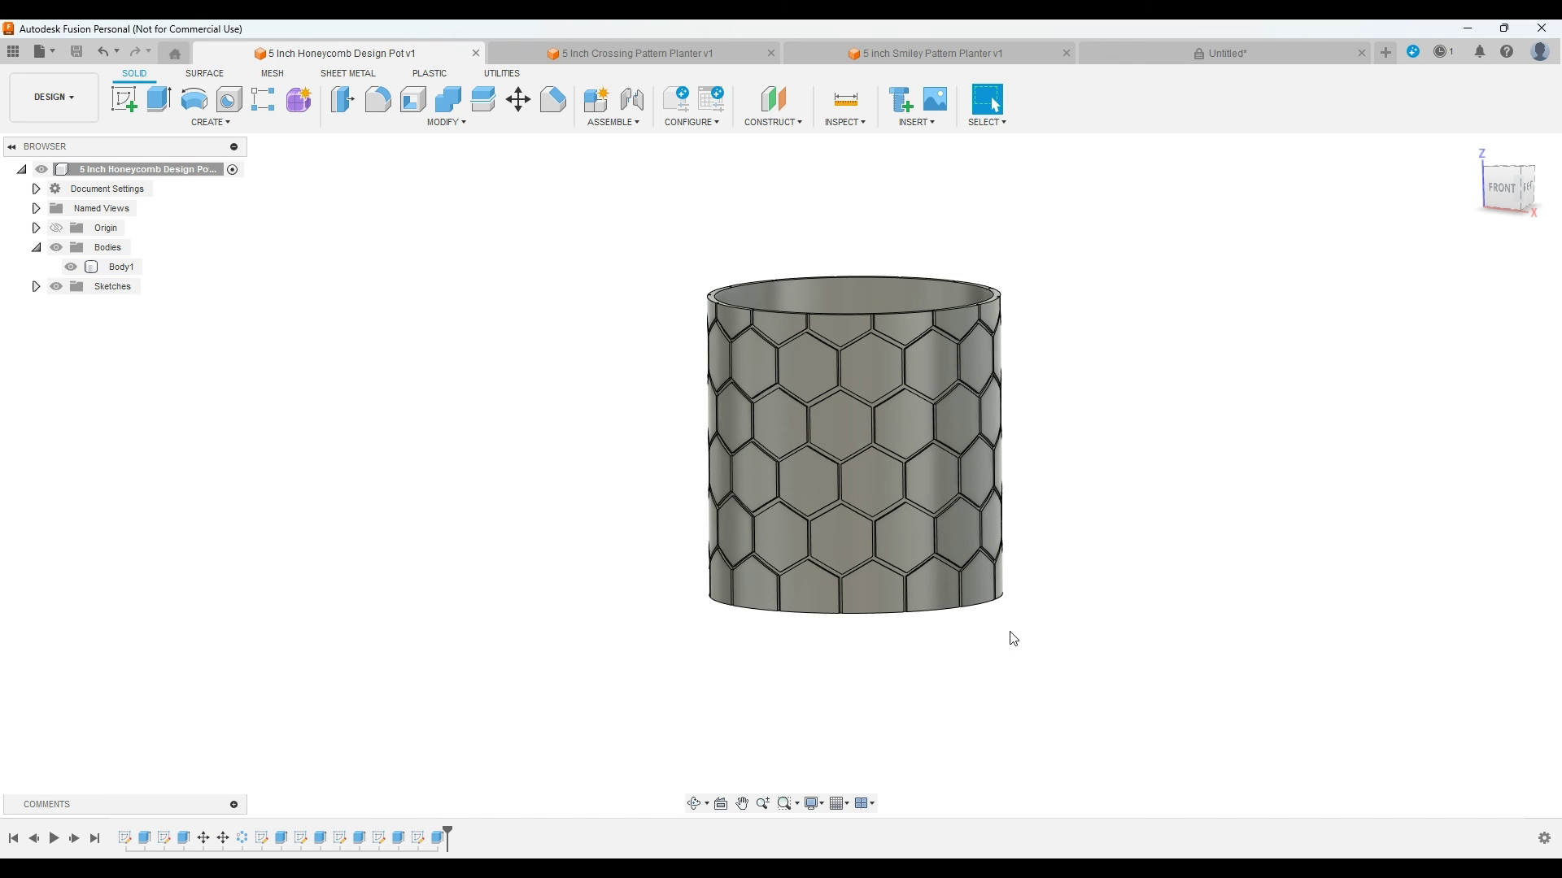